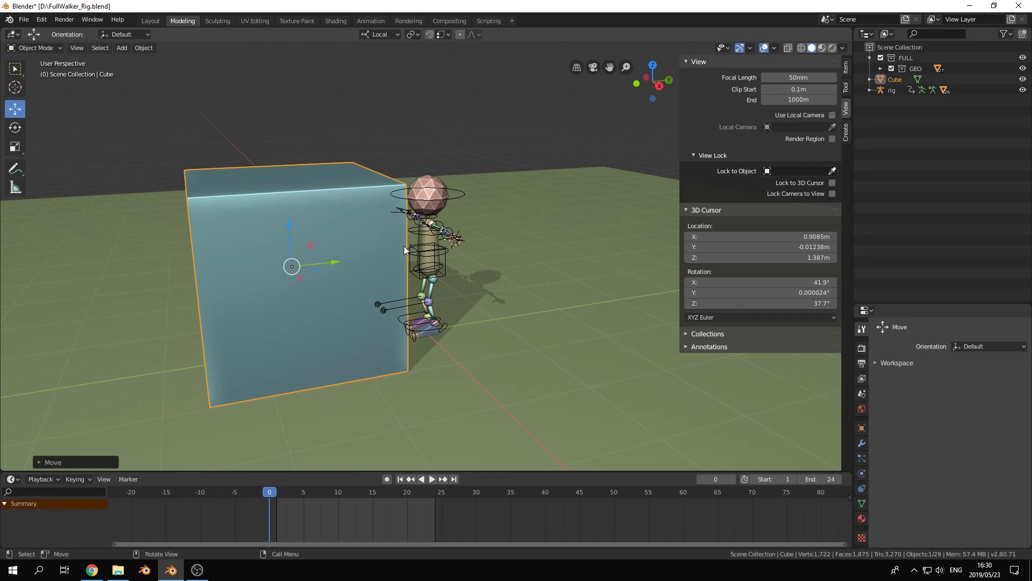
Select the character rig beside the cube and switch it to Pose Mode.
{"action": "scroll", "coordinate": [540, 237], "scroll_direction": "up", "scroll_amount": 10}
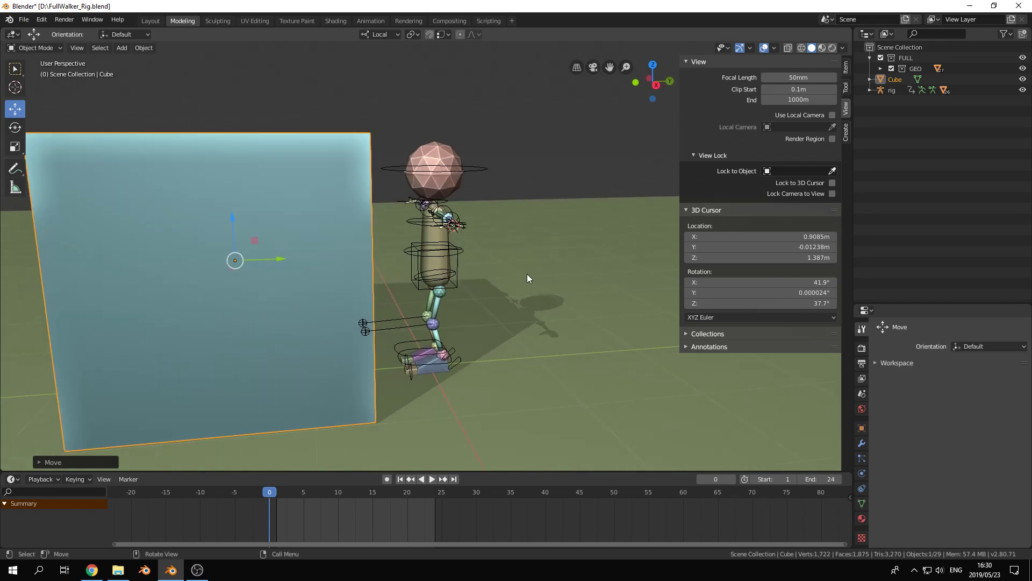
{"action": "middle_click_drag", "start_coordinate": [489, 224], "coordinate": [410, 238]}
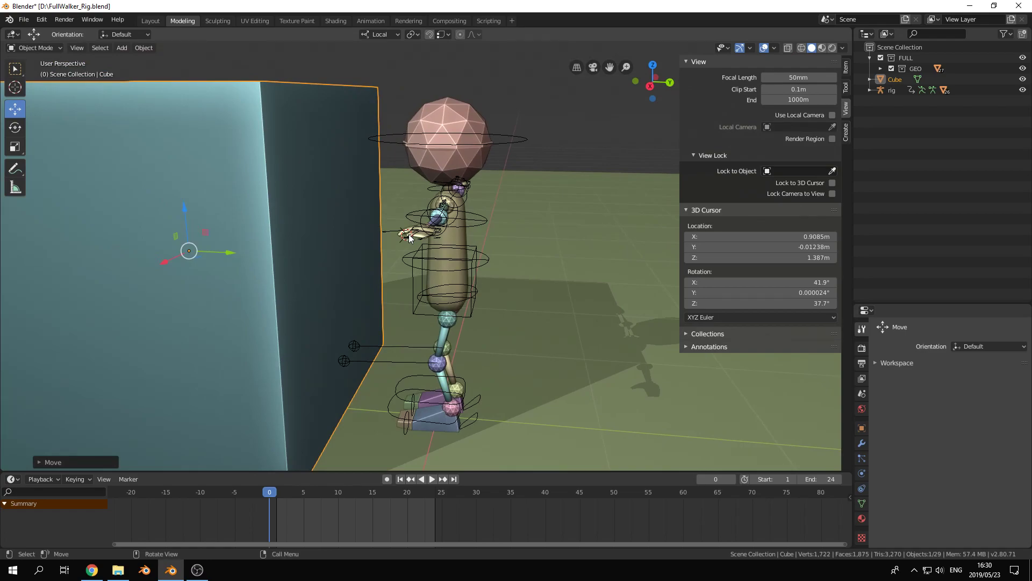
{"action": "scroll", "coordinate": [485, 225], "scroll_direction": "up", "scroll_amount": 3}
{"action": "middle_click_drag", "start_coordinate": [486, 213], "coordinate": [437, 185]}
{"action": "left_click", "coordinate": [436, 168]}
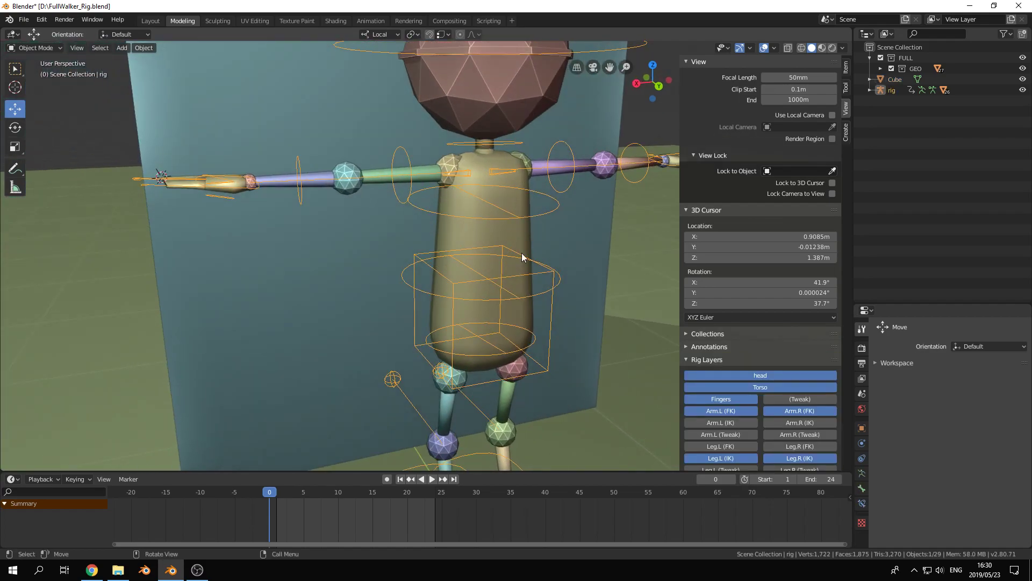
{"action": "scroll", "coordinate": [480, 259], "scroll_direction": "down", "scroll_amount": 3}
{"action": "key", "text": "ctrl+Tab"}
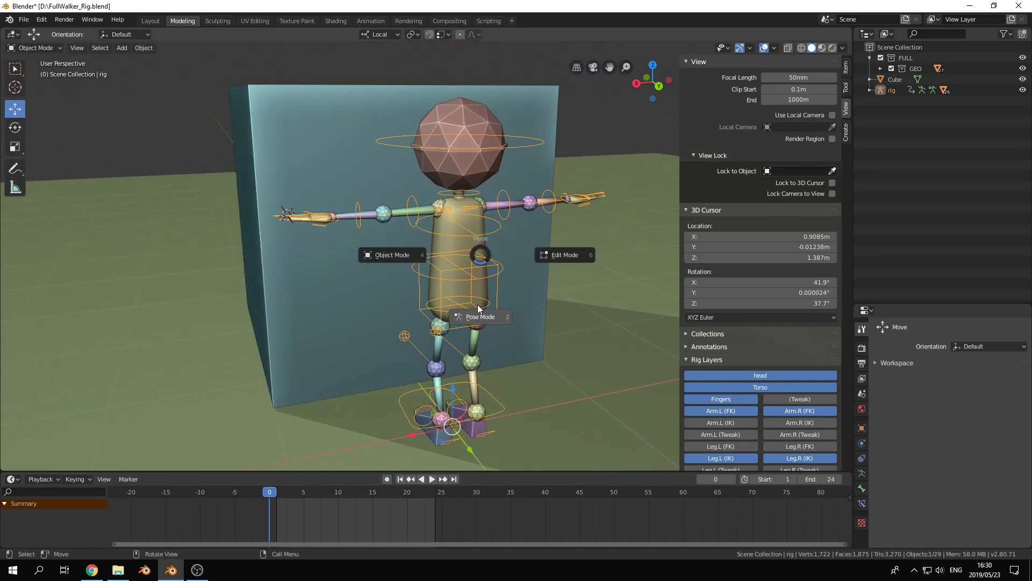
{"action": "left_click", "coordinate": [477, 316]}
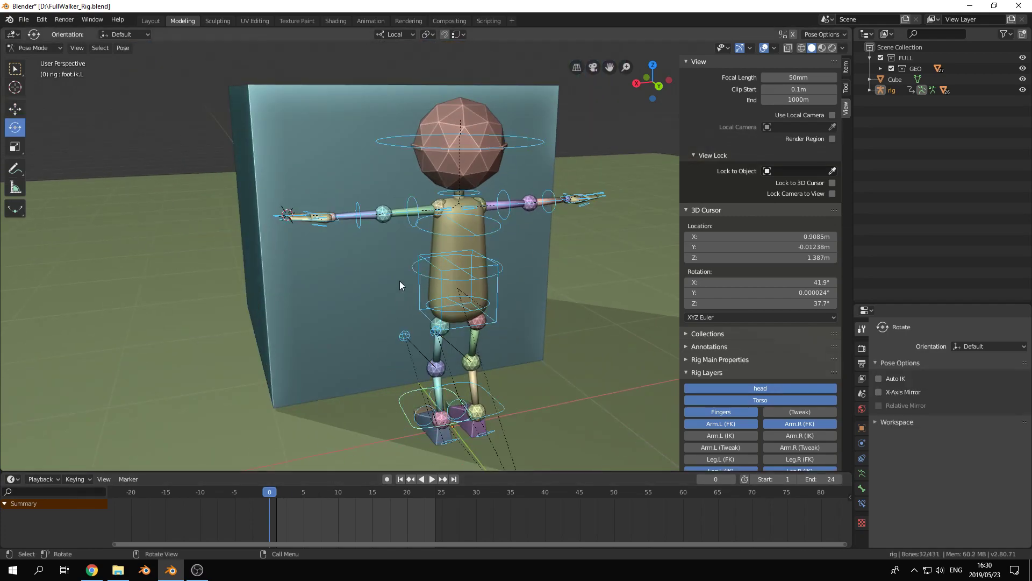
Go to frame 1 and enlarge the timeline around frames 0 to 32.
{"action": "key", "text": "Right"}
{"action": "scroll", "coordinate": [351, 516], "scroll_direction": "up", "scroll_amount": 2}
{"action": "middle_click_drag", "start_coordinate": [351, 516], "coordinate": [491, 514]}
{"action": "scroll", "coordinate": [438, 512], "scroll_direction": "up", "scroll_amount": 10}
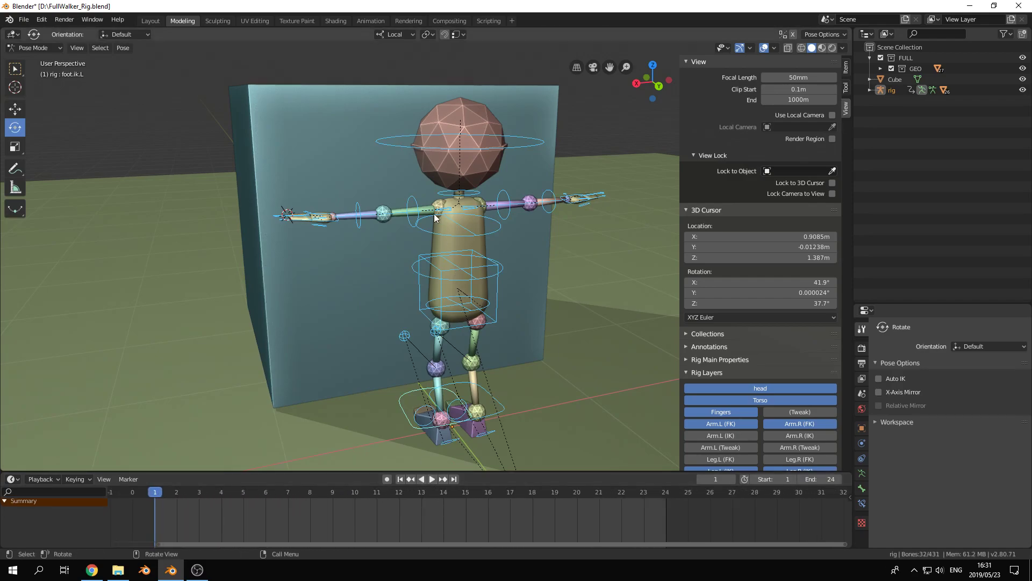
Rotate both upper arm FK controls down from the T-pose so the arms hang beside the body.
{"action": "left_click", "coordinate": [474, 220]}
{"action": "middle_click_drag", "start_coordinate": [474, 220], "coordinate": [460, 217]}
{"action": "left_click_drag", "start_coordinate": [416, 179], "coordinate": [408, 218]}
{"action": "key", "text": "Escape"}
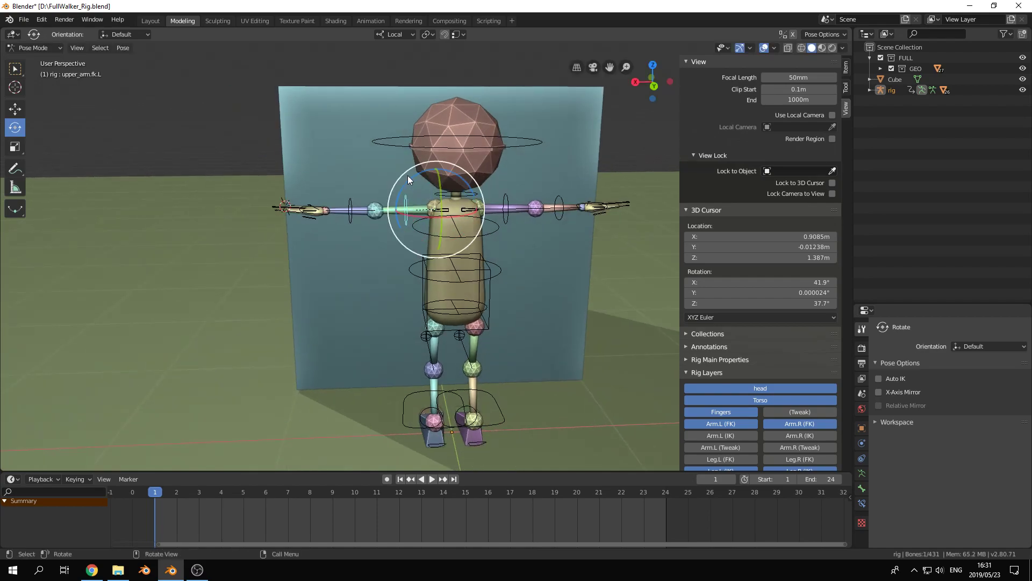
{"action": "left_click_drag", "start_coordinate": [411, 176], "coordinate": [540, 209]}
{"action": "left_click", "coordinate": [540, 208]}
{"action": "key", "text": "r"}
{"action": "key", "text": "z"}
{"action": "left_click", "coordinate": [534, 281]}
Bend the left forearm slightly forward and adjust the swing of the left upper arm.
{"action": "middle_click_drag", "start_coordinate": [363, 304], "coordinate": [460, 297]}
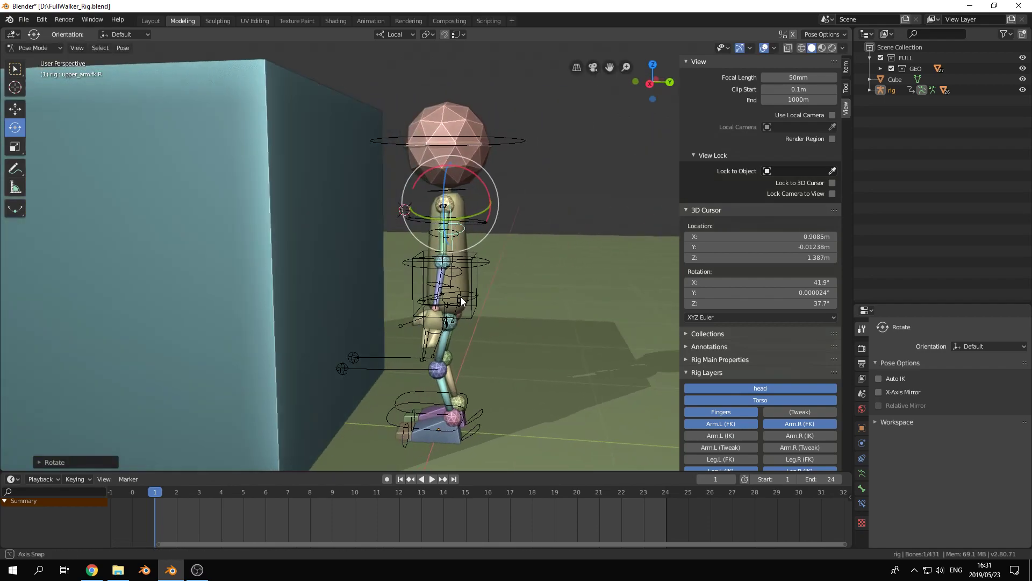
{"action": "left_click", "coordinate": [468, 302]}
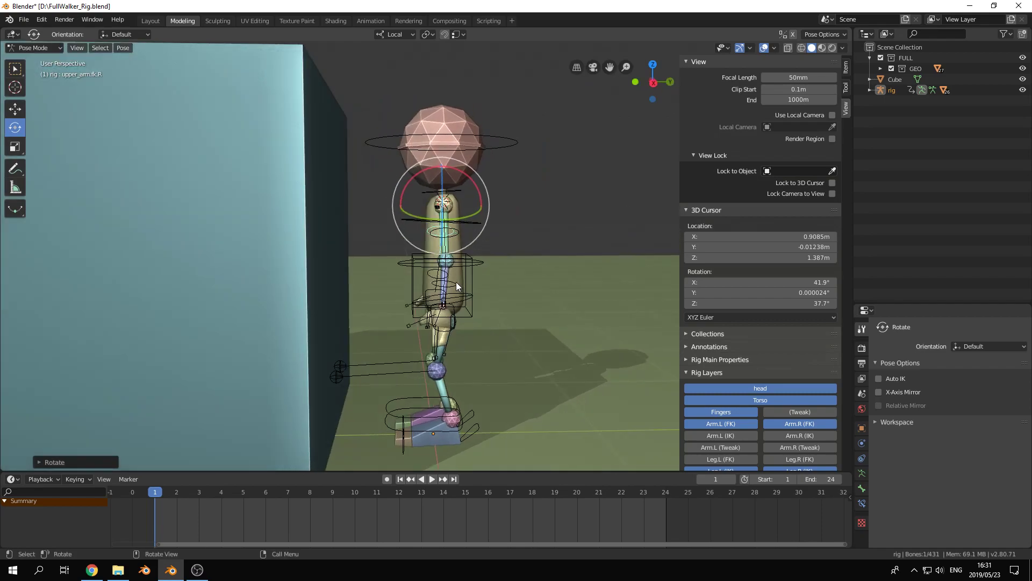
{"action": "scroll", "coordinate": [456, 282], "scroll_direction": "up", "scroll_amount": 4}
{"action": "key", "text": "r"}
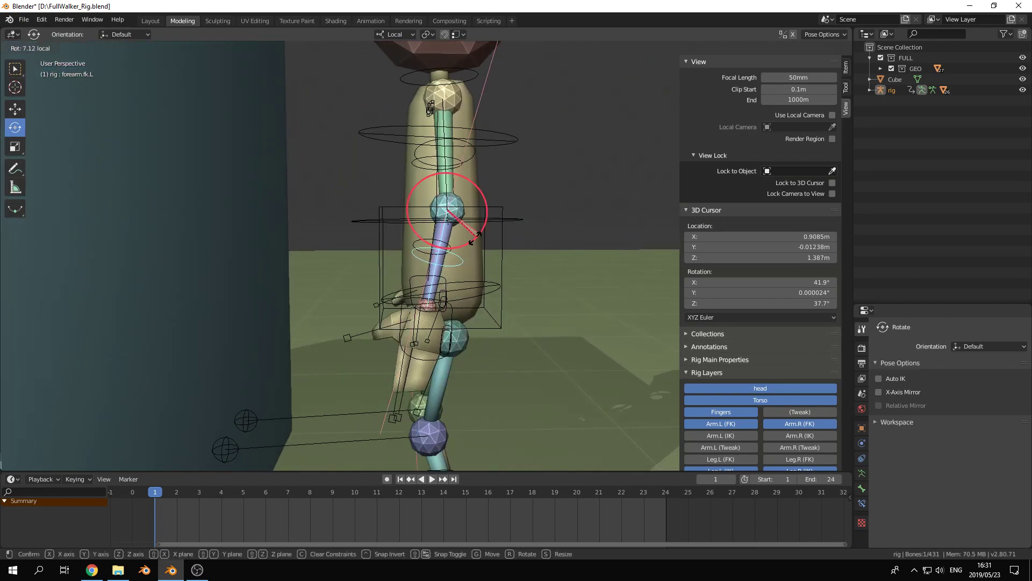
{"action": "left_click", "coordinate": [477, 157]}
{"action": "left_click", "coordinate": [472, 154]}
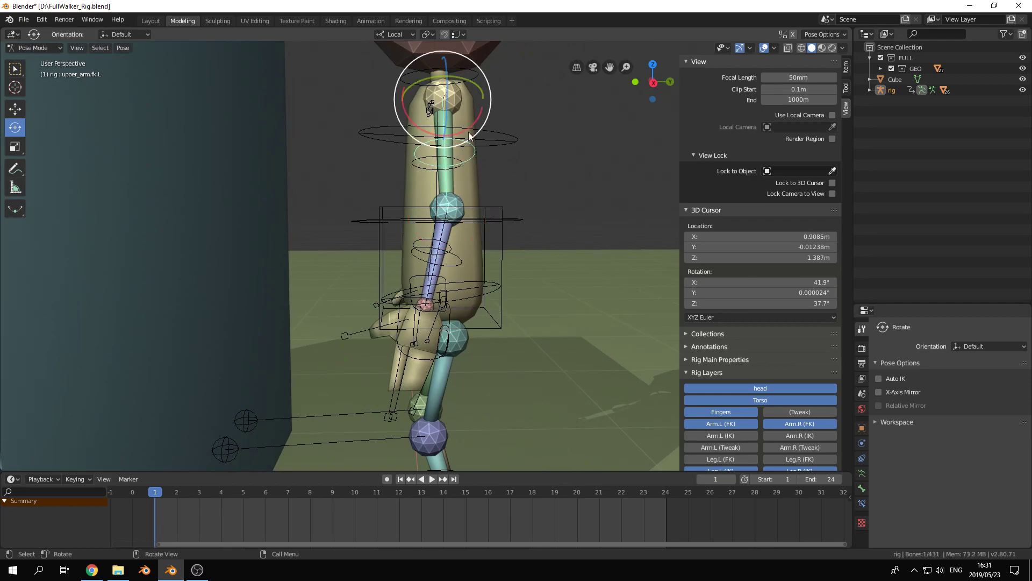
{"action": "key", "text": "r"}
{"action": "left_click", "coordinate": [475, 120]}
Move the right foot IK control backward, away from the cube, and turn the foot outward.
{"action": "scroll", "coordinate": [554, 160], "scroll_direction": "down", "scroll_amount": 5}
{"action": "middle_click_drag", "start_coordinate": [450, 190], "coordinate": [501, 324]}
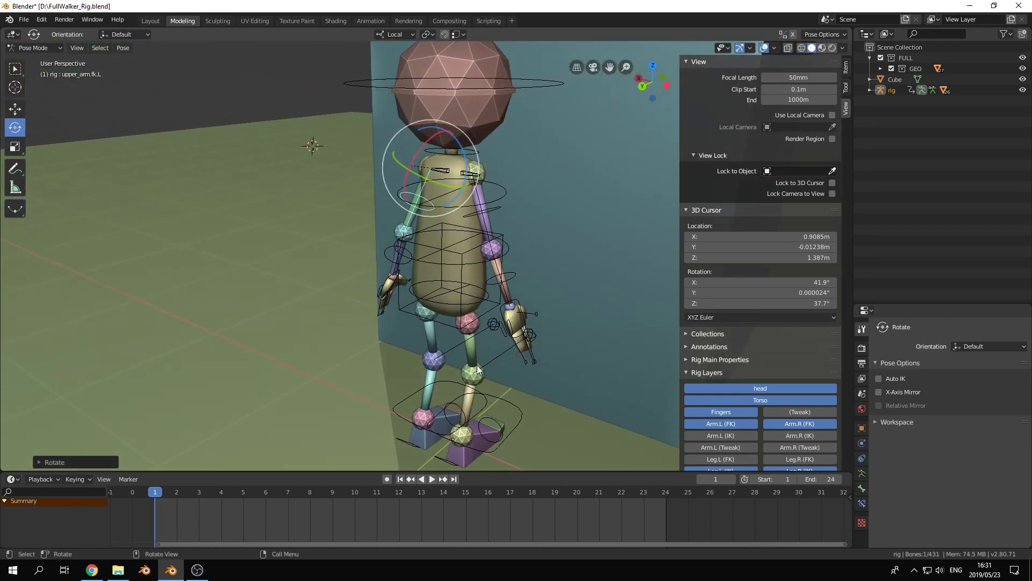
{"action": "middle_click_drag", "start_coordinate": [476, 366], "coordinate": [440, 275], "text": "shift"}
{"action": "left_click", "coordinate": [486, 330]}
{"action": "middle_click_drag", "start_coordinate": [486, 332], "coordinate": [491, 340]}
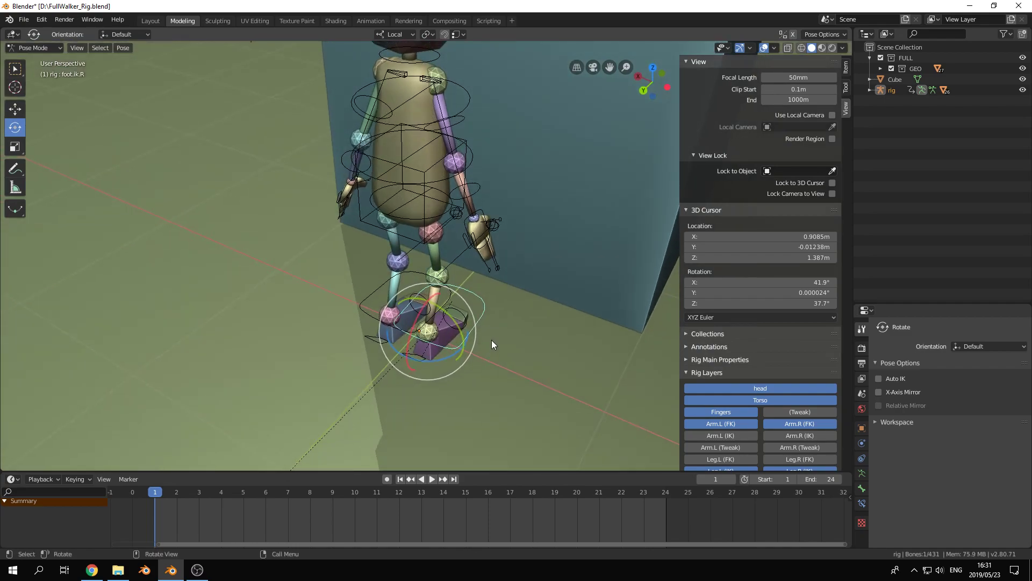
{"action": "key", "text": "w"}
{"action": "left_click_drag", "start_coordinate": [448, 309], "coordinate": [437, 326]}
{"action": "key", "text": "shift+space"}
{"action": "left_click", "coordinate": [440, 334]}
{"action": "left_click_drag", "start_coordinate": [438, 369], "coordinate": [430, 376]}
Move the left foot IK control forward toward the cube and adjust its outward rotation.
{"action": "middle_click_drag", "start_coordinate": [430, 375], "coordinate": [382, 358]}
{"action": "left_click", "coordinate": [404, 339]}
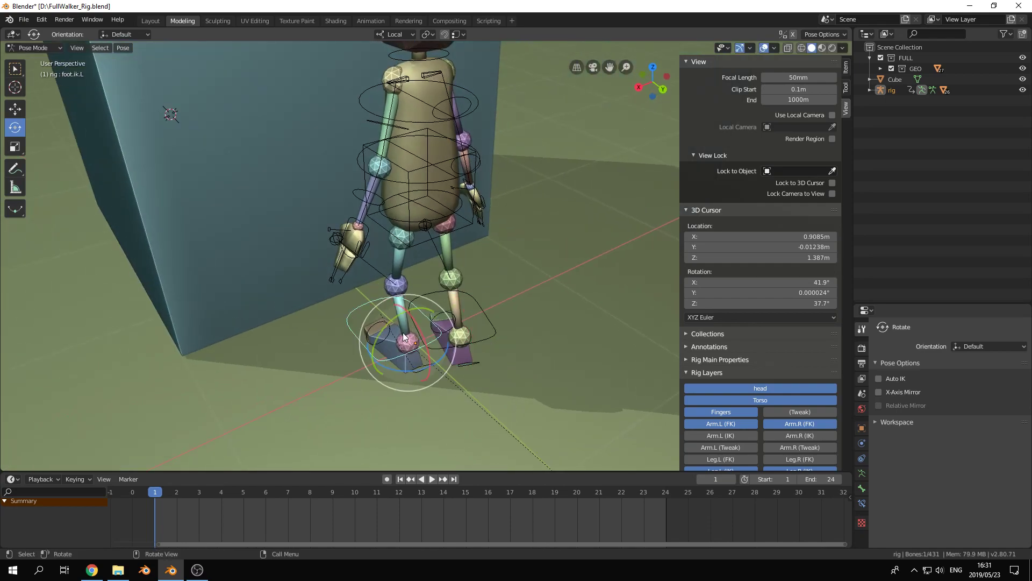
{"action": "key", "text": "w"}
{"action": "left_click_drag", "start_coordinate": [390, 326], "coordinate": [383, 321]}
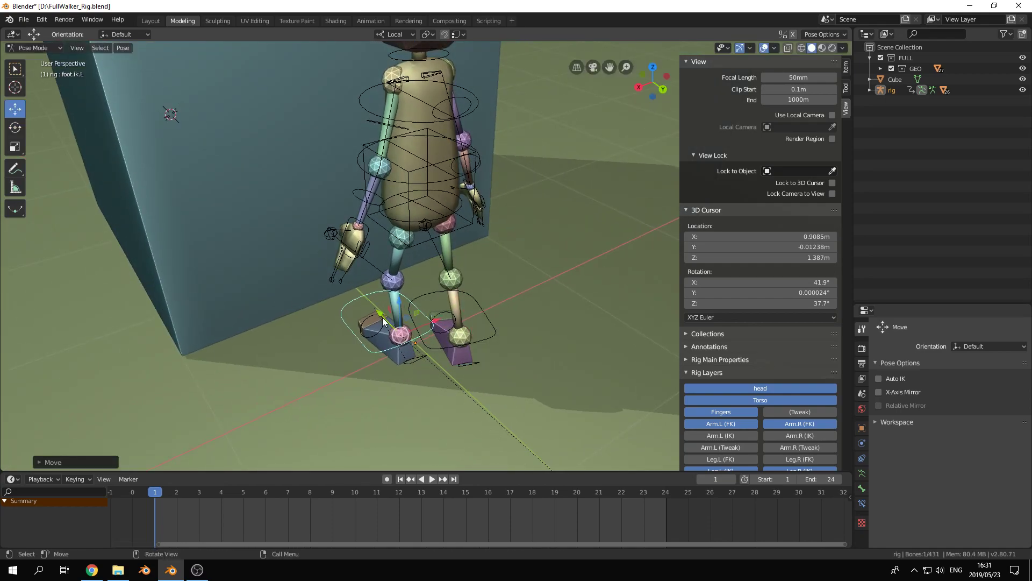
{"action": "key", "text": "e"}
{"action": "left_click_drag", "start_coordinate": [392, 366], "coordinate": [410, 360]}
{"action": "key", "text": "ctrl+z"}
Rotate the hips, chest and head controls slightly to loosen the standing pose.
{"action": "middle_click_drag", "start_coordinate": [424, 345], "coordinate": [460, 266]}
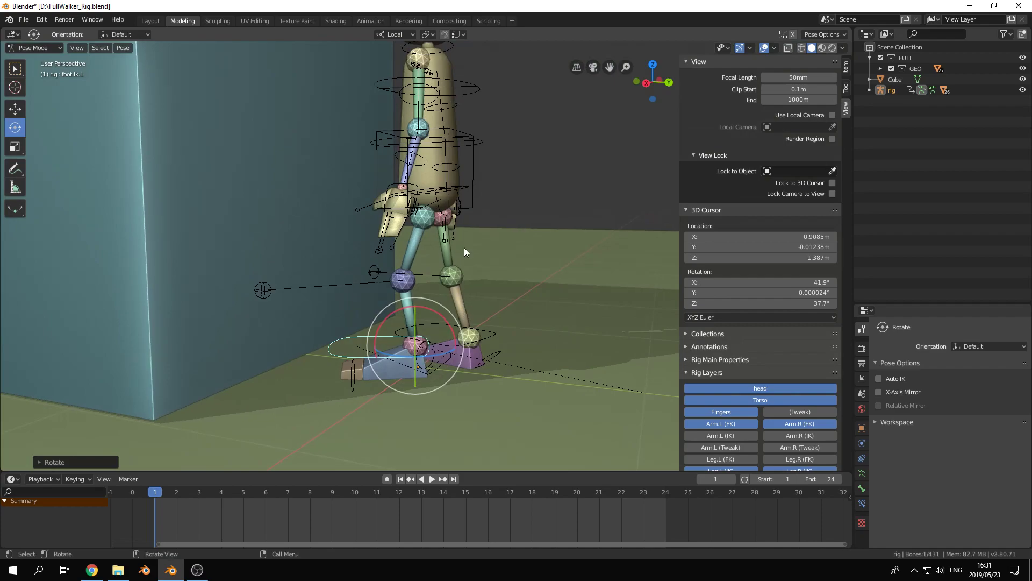
{"action": "left_click", "coordinate": [463, 187]}
{"action": "middle_click_drag", "start_coordinate": [462, 187], "coordinate": [447, 243]}
{"action": "left_click_drag", "start_coordinate": [447, 243], "coordinate": [449, 247]}
{"action": "middle_click_drag", "start_coordinate": [448, 248], "coordinate": [447, 146]}
{"action": "left_click_drag", "start_coordinate": [446, 145], "coordinate": [449, 151]}
{"action": "left_click", "coordinate": [434, 90]}
{"action": "middle_click_drag", "start_coordinate": [468, 105], "coordinate": [461, 179], "text": "shift"}
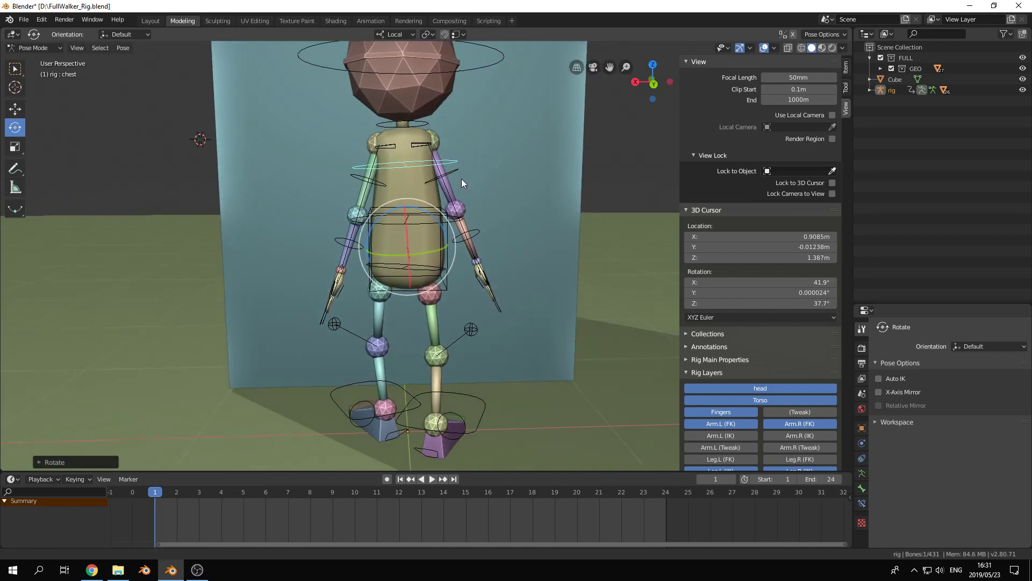
{"action": "left_click", "coordinate": [476, 68]}
Scale down the left hand's thumb, index and ring finger controls to curl the fingers.
{"action": "middle_click_drag", "start_coordinate": [400, 195], "coordinate": [505, 207]}
{"action": "scroll", "coordinate": [410, 302], "scroll_direction": "up", "scroll_amount": 2}
{"action": "middle_click_drag", "start_coordinate": [408, 323], "coordinate": [402, 267], "text": "shift"}
{"action": "scroll", "coordinate": [420, 224], "scroll_direction": "up", "scroll_amount": 2}
{"action": "middle_click_drag", "start_coordinate": [392, 210], "coordinate": [398, 297], "text": "shift"}
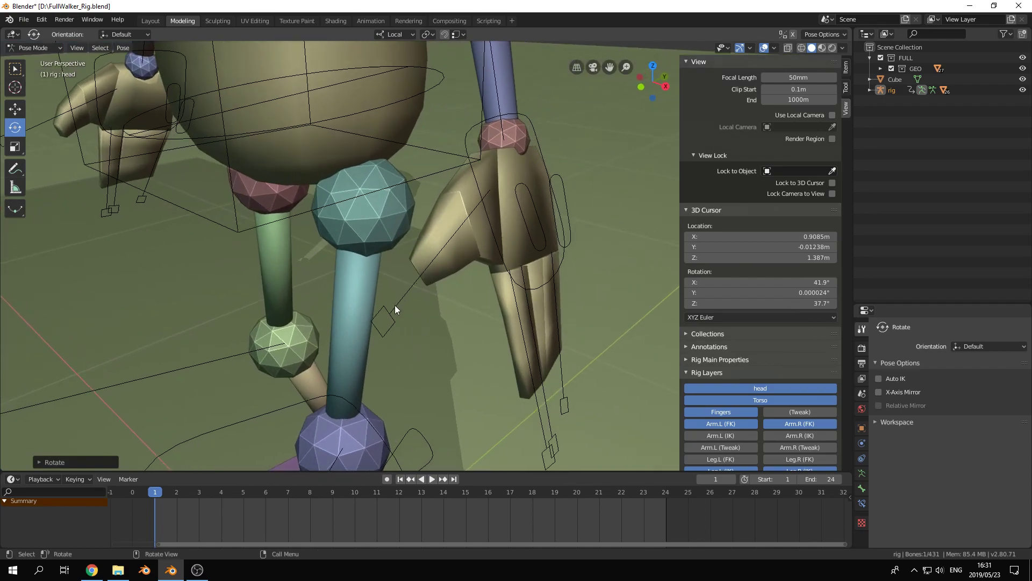
{"action": "left_click", "coordinate": [395, 305]}
{"action": "middle_click_drag", "start_coordinate": [347, 203], "coordinate": [489, 259]}
{"action": "key", "text": "s"}
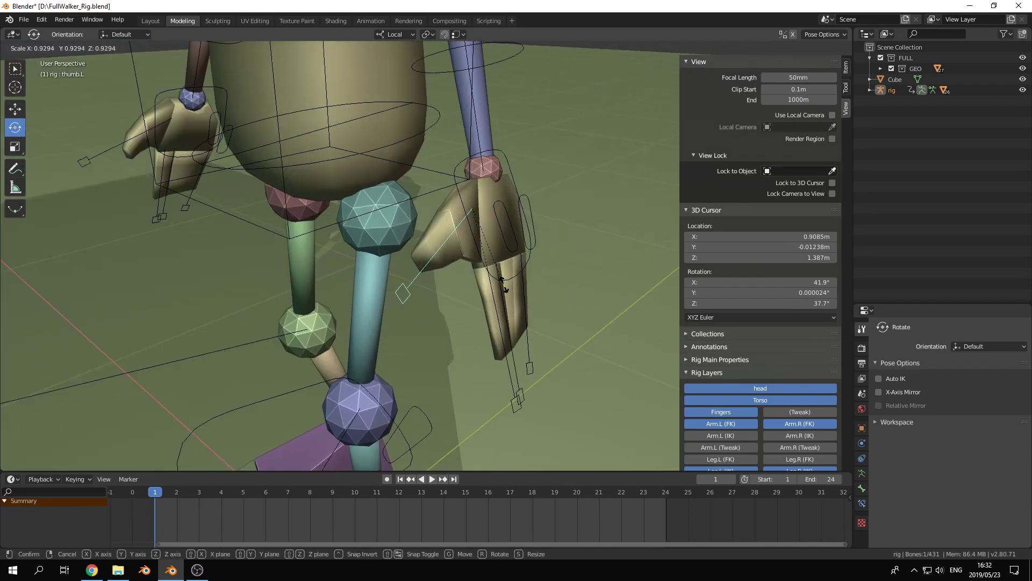
{"action": "left_click", "coordinate": [504, 284]}
{"action": "left_click", "coordinate": [514, 389]}
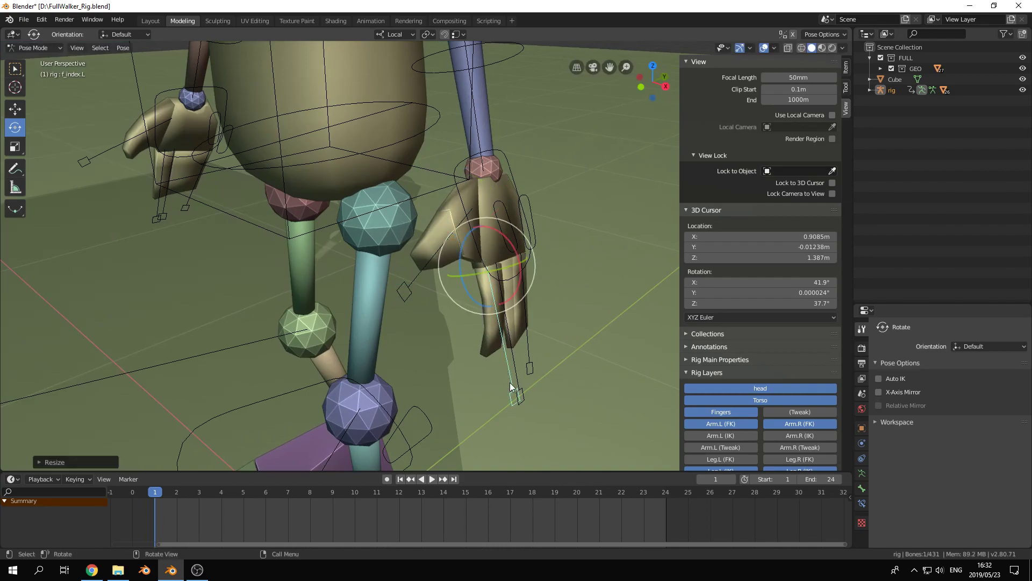
{"action": "left_click", "coordinate": [528, 343]}
{"action": "key", "text": "s"}
{"action": "left_click", "coordinate": [529, 344]}
Rotate the left hand's three finger controls together, and rotate the left palm control.
{"action": "middle_click_drag", "start_coordinate": [529, 344], "coordinate": [331, 253]}
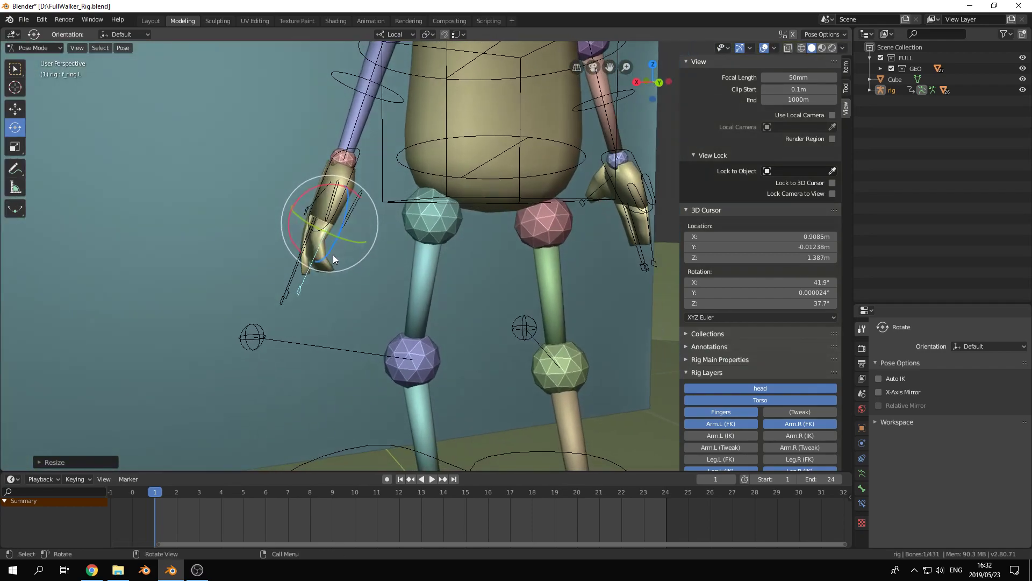
{"action": "left_click", "coordinate": [287, 295], "text": "shift"}
{"action": "left_click", "coordinate": [282, 302], "text": "shift"}
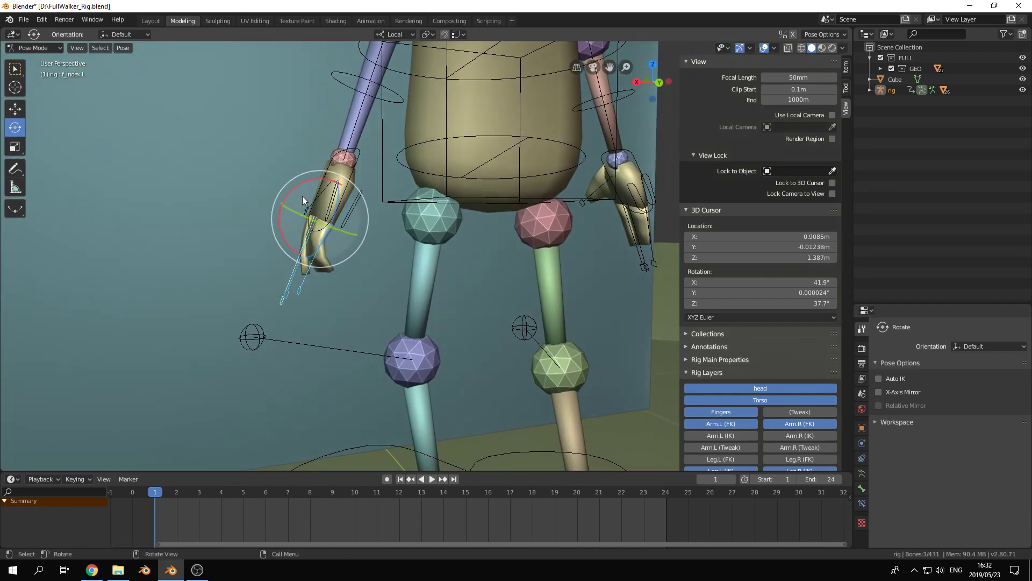
{"action": "key", "text": "r"}
{"action": "left_click", "coordinate": [289, 198]}
{"action": "middle_click_drag", "start_coordinate": [289, 198], "coordinate": [327, 217]}
{"action": "left_click", "coordinate": [363, 239]}
{"action": "left_click_drag", "start_coordinate": [306, 205], "coordinate": [321, 219]}
Rotate the left thumb control to bring the thumb into a relaxed position.
{"action": "middle_click_drag", "start_coordinate": [321, 219], "coordinate": [392, 249]}
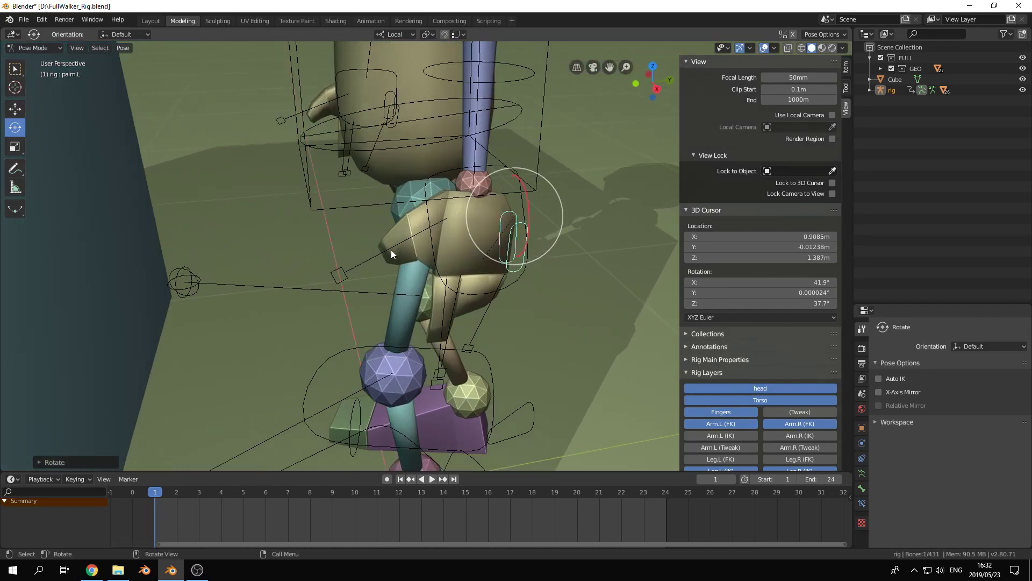
{"action": "left_click", "coordinate": [380, 254]}
{"action": "key", "text": "r"}
{"action": "left_click", "coordinate": [321, 201]}
{"action": "middle_click_drag", "start_coordinate": [321, 201], "coordinate": [492, 208]}
{"action": "left_click_drag", "start_coordinate": [492, 208], "coordinate": [480, 218]}
Copy the pose of the left thumb, finger and palm controls and paste it mirrored onto the right hand.
{"action": "middle_click_drag", "start_coordinate": [480, 218], "coordinate": [409, 311]}
{"action": "left_click", "coordinate": [412, 320], "text": "shift"}
{"action": "left_click", "coordinate": [421, 286], "text": "shift"}
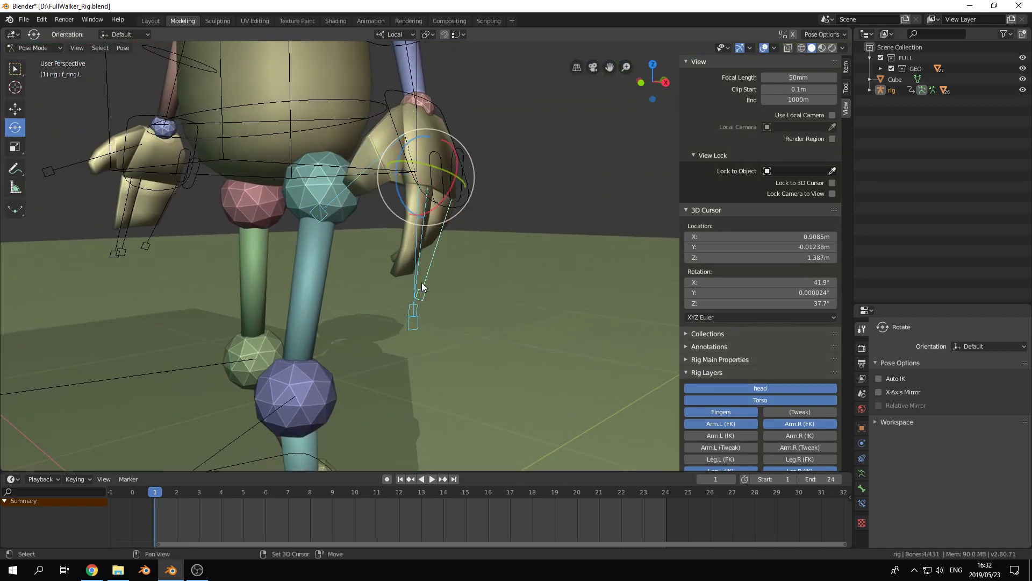
{"action": "left_click", "coordinate": [459, 159], "text": "shift"}
{"action": "left_click", "coordinate": [465, 153], "text": "shift"}
{"action": "middle_click_drag", "start_coordinate": [464, 153], "coordinate": [461, 146]}
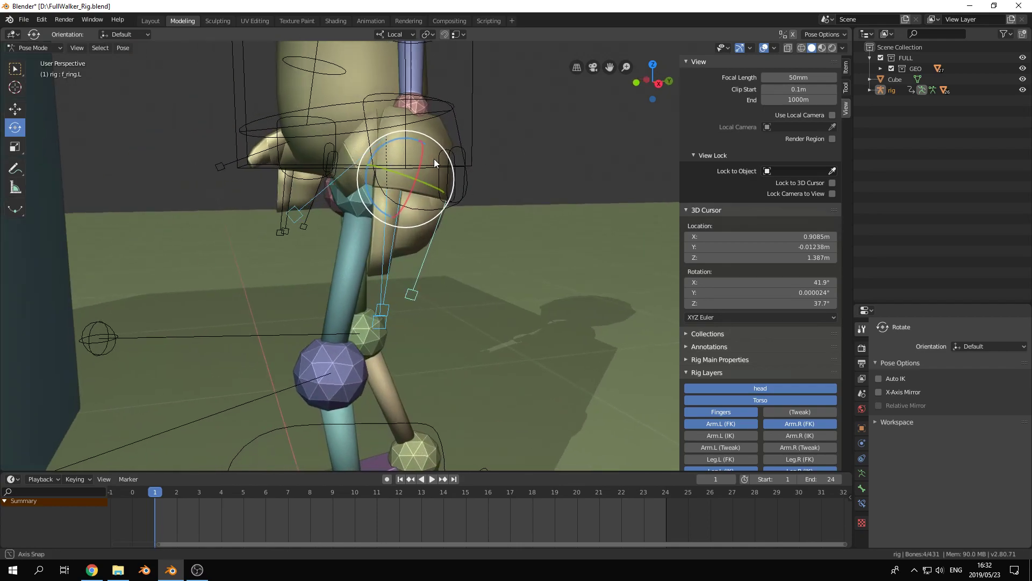
{"action": "key", "text": "ctrl+c"}
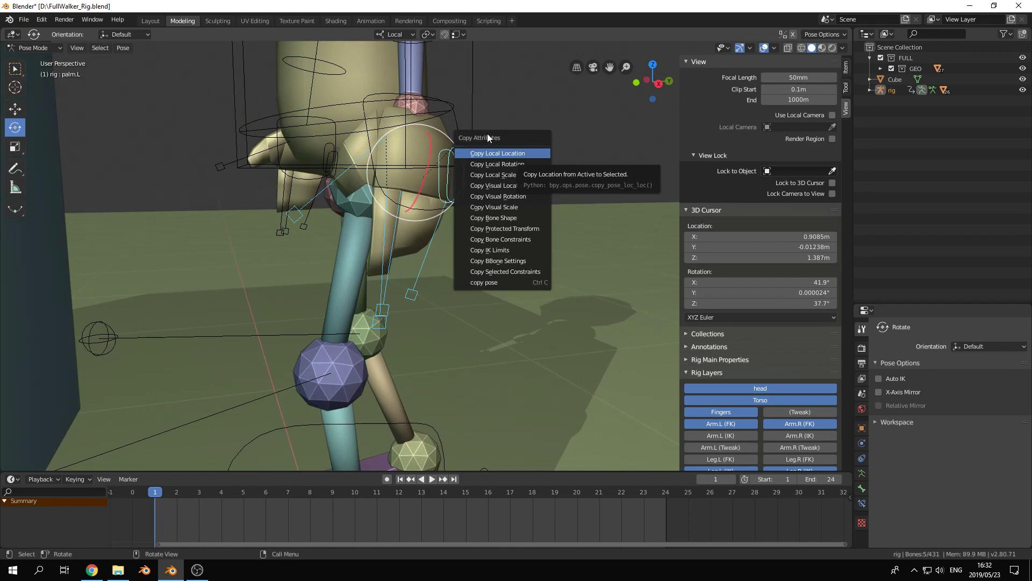
{"action": "left_click", "coordinate": [496, 282]}
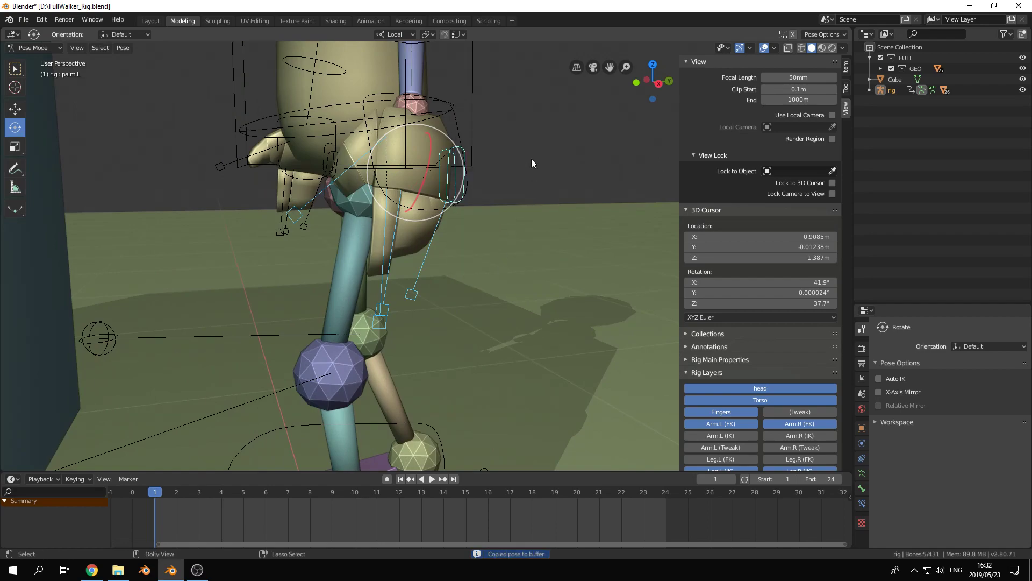
{"action": "key", "text": "ctrl+v"}
{"action": "middle_click_drag", "start_coordinate": [531, 159], "coordinate": [349, 211]}
{"action": "middle_click_drag", "start_coordinate": [269, 243], "coordinate": [577, 252]}
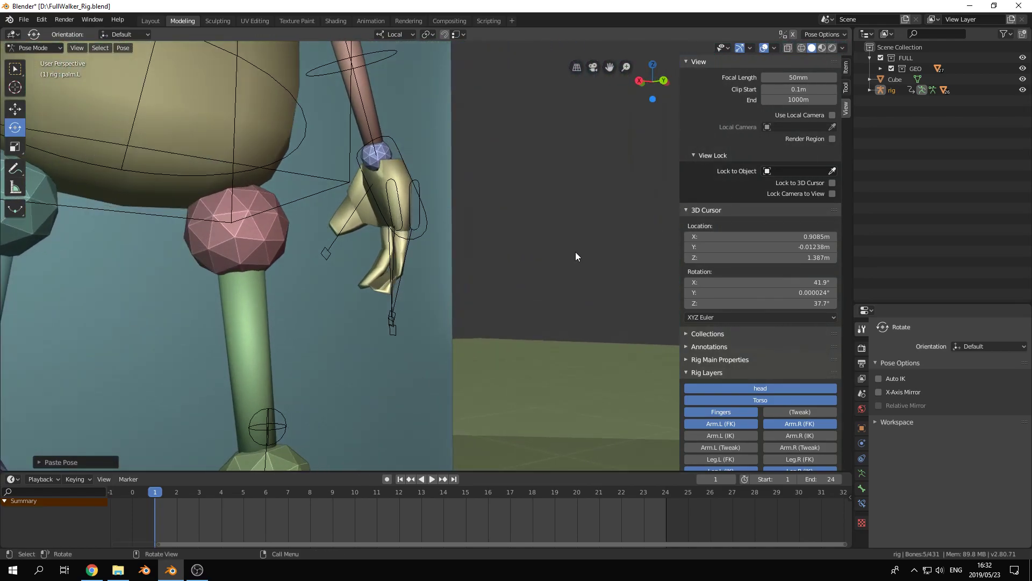
Bend the right forearm forward and swing the right upper arm FK control in the side view.
{"action": "middle_click_drag", "start_coordinate": [488, 203], "coordinate": [151, 214]}
{"action": "middle_click_drag", "start_coordinate": [554, 174], "coordinate": [437, 268]}
{"action": "key", "text": "a"}
{"action": "key", "text": "a"}
{"action": "left_click", "coordinate": [427, 261]}
{"action": "left_click_drag", "start_coordinate": [451, 216], "coordinate": [421, 185]}
{"action": "left_click", "coordinate": [422, 183]}
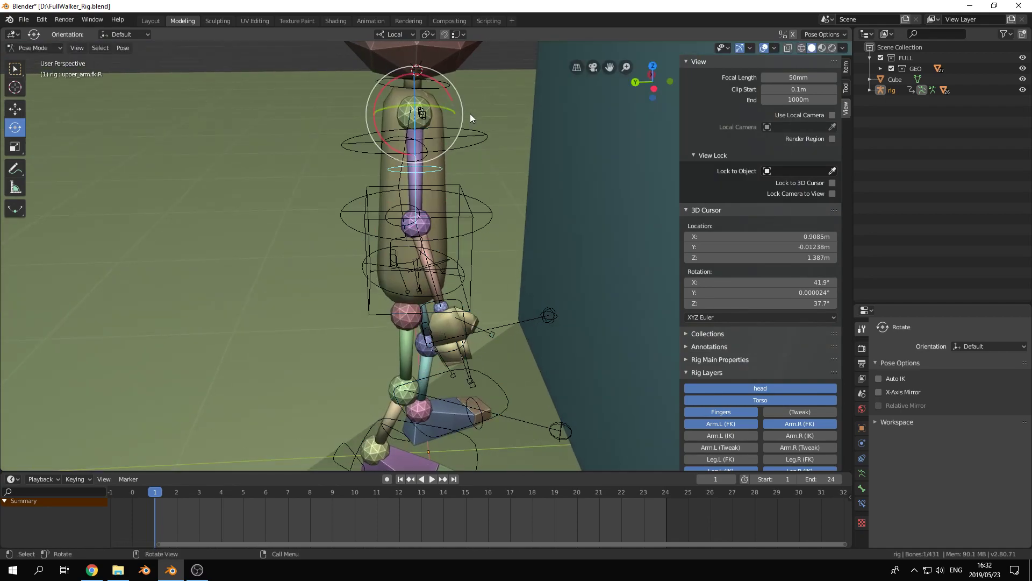
{"action": "key", "text": "r"}
{"action": "left_click", "coordinate": [518, 104]}
Adjust the sideways angle of the right and left upper arms relative to the torso.
{"action": "middle_click_drag", "start_coordinate": [429, 188], "coordinate": [526, 167]}
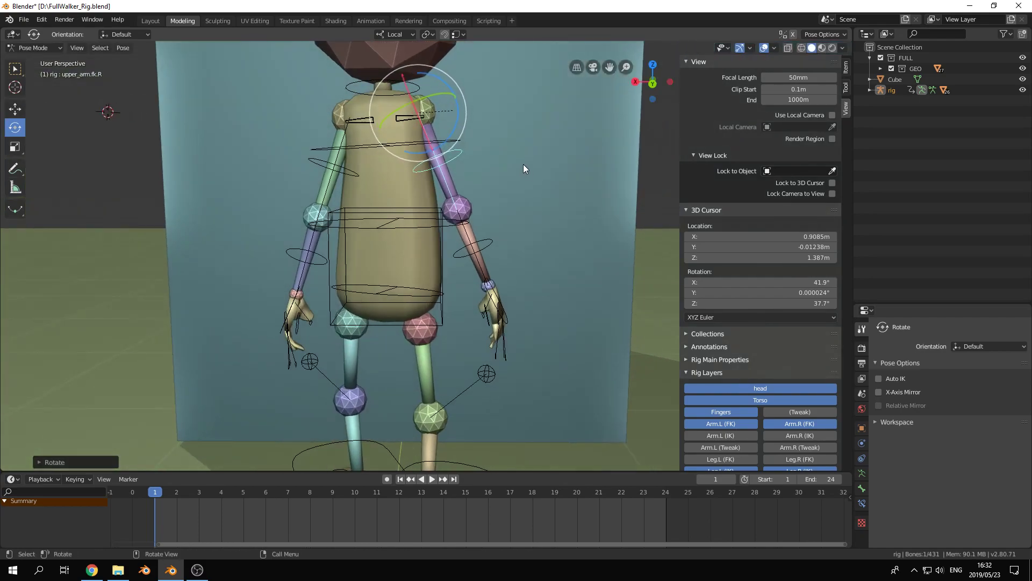
{"action": "left_click_drag", "start_coordinate": [444, 98], "coordinate": [456, 99]}
{"action": "left_click", "coordinate": [336, 171]}
{"action": "left_click_drag", "start_coordinate": [381, 124], "coordinate": [376, 132]}
Insert a keyframe for the pose at frame 1 and check that the active keying set is Whole Character.
{"action": "middle_click_drag", "start_coordinate": [387, 232], "coordinate": [487, 270]}
{"action": "key", "text": "i"}
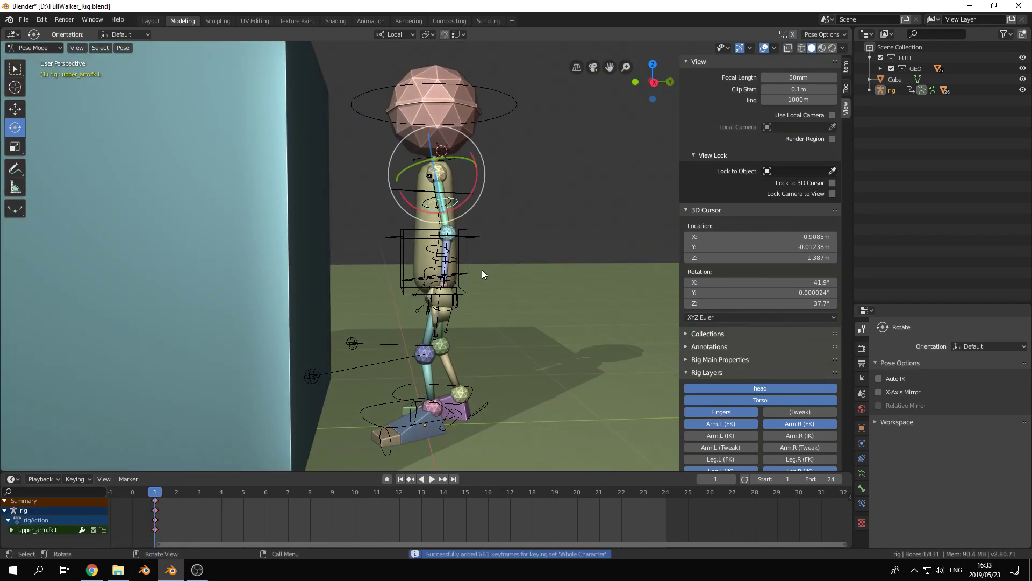
{"action": "left_click", "coordinate": [78, 478]}
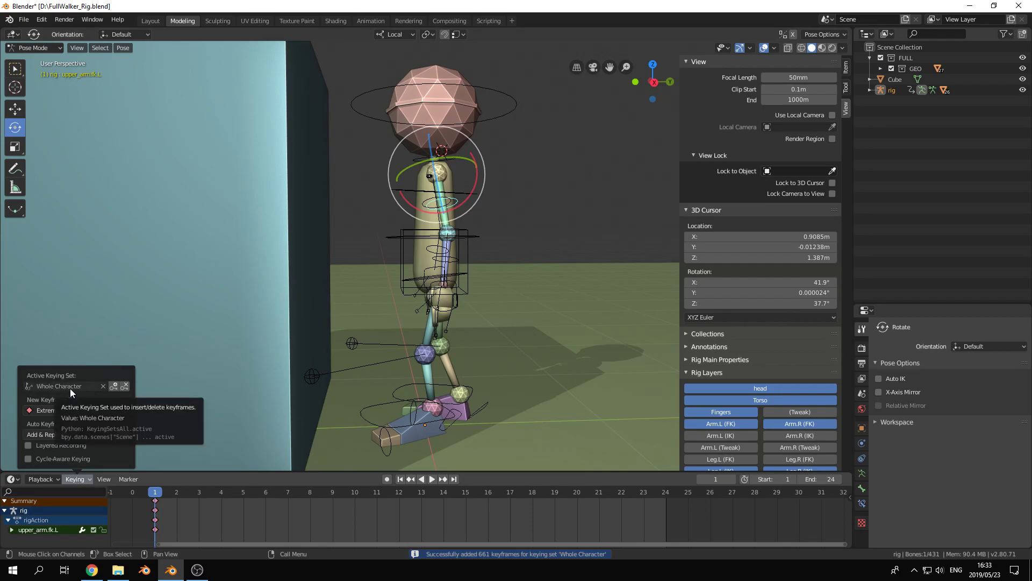
Select all the rig's bones and set their keyframe interpolation to Constant.
{"action": "key", "text": "a"}
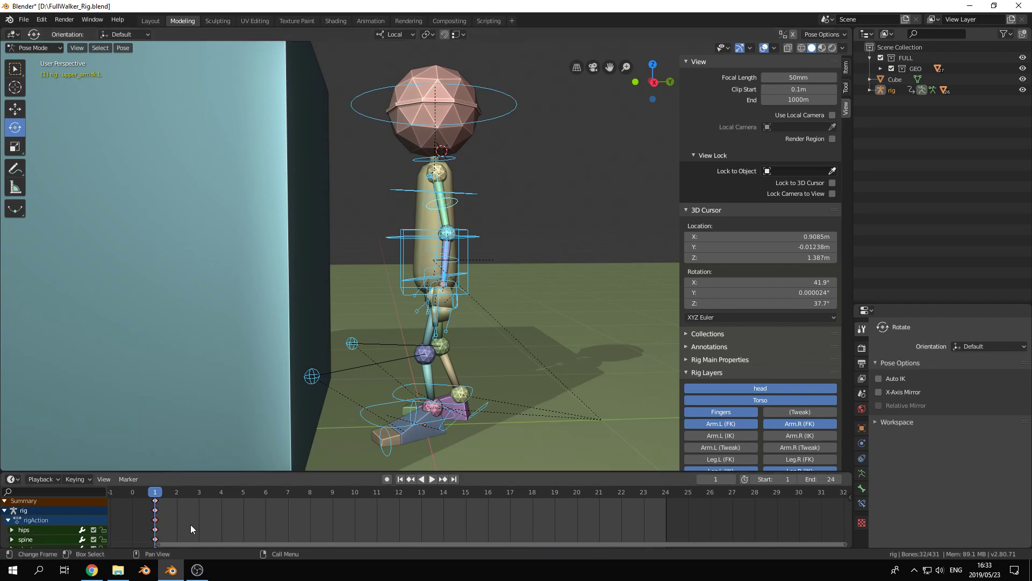
{"action": "key", "text": "t"}
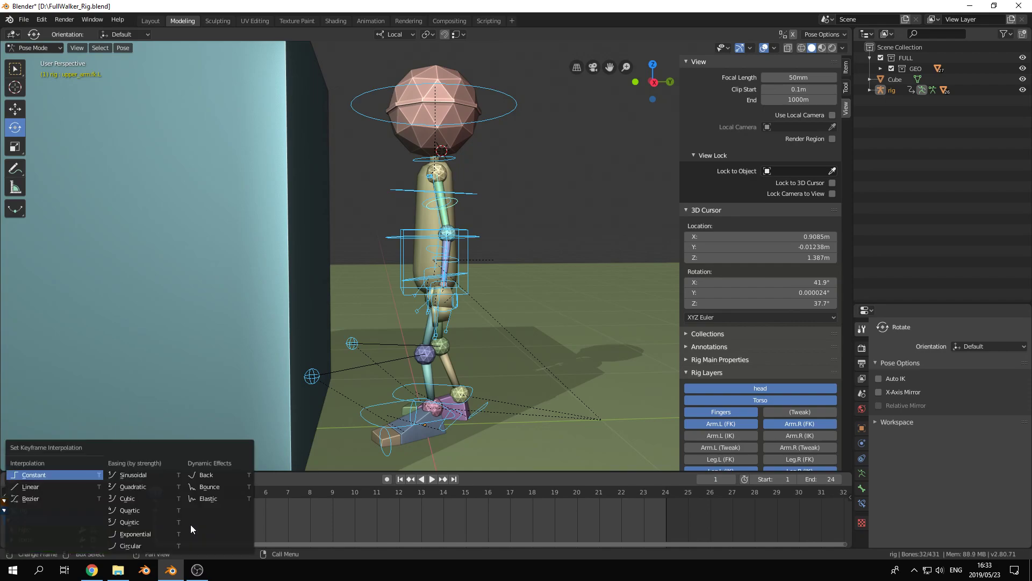
{"action": "left_click", "coordinate": [56, 477]}
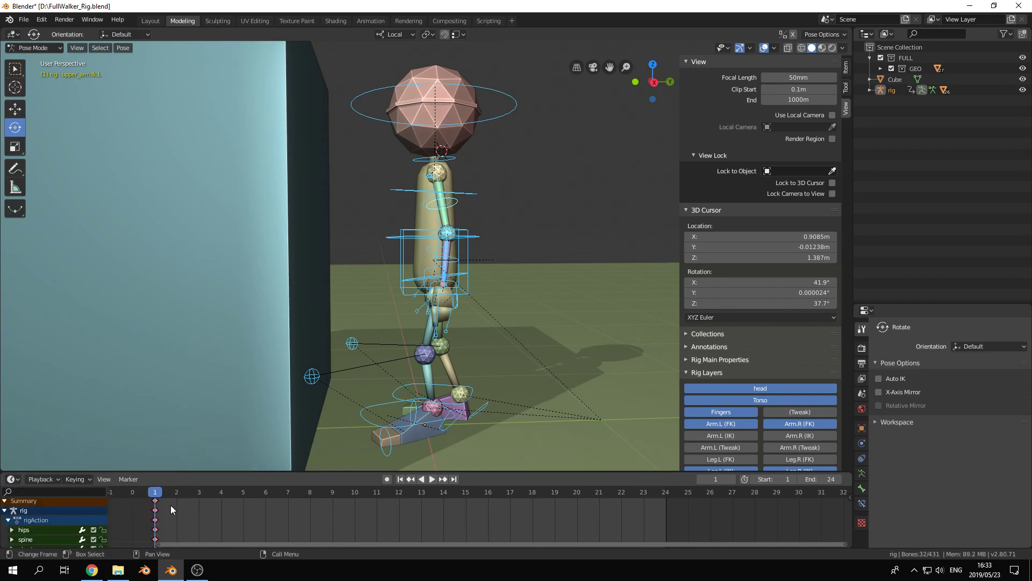
Play the animation forward from frame 1 and stop it at frame 9.
{"action": "key", "text": "space"}
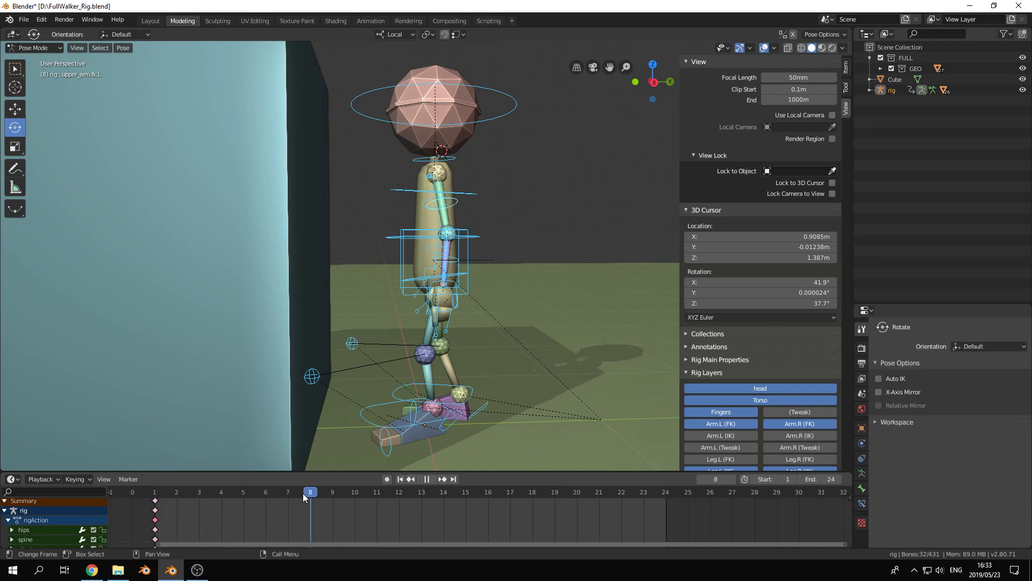
{"action": "key", "text": "space"}
{"action": "middle_click_drag", "start_coordinate": [301, 269], "coordinate": [249, 281]}
{"action": "scroll", "coordinate": [323, 269], "scroll_direction": "up", "scroll_amount": 4}
{"action": "middle_click_drag", "start_coordinate": [323, 268], "coordinate": [494, 311]}
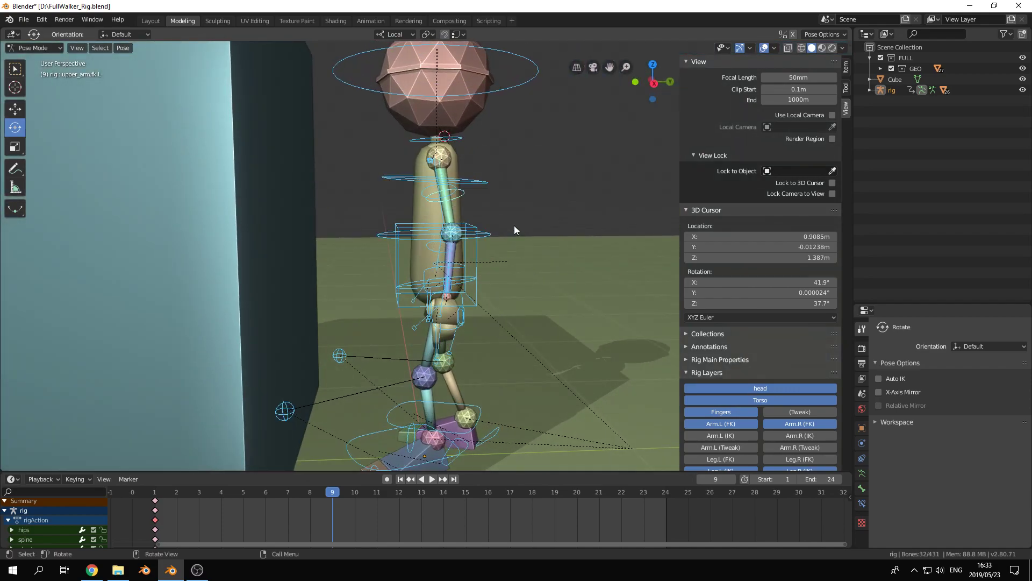
Show the IK control layers for both the left and right arms of the rig.
{"action": "scroll", "coordinate": [514, 224], "scroll_direction": "down", "scroll_amount": 5}
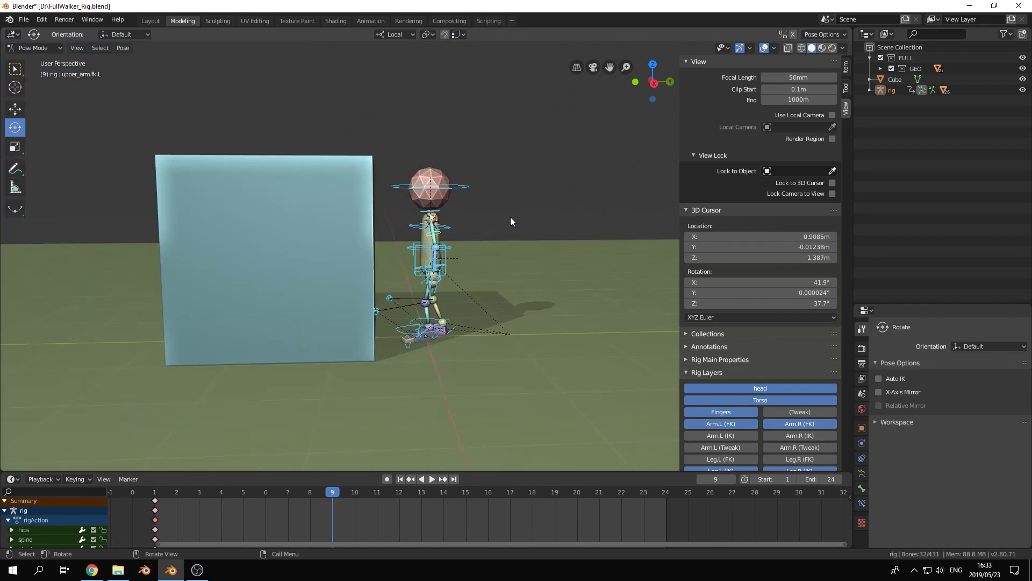
{"action": "scroll", "coordinate": [512, 217], "scroll_direction": "up", "scroll_amount": 5}
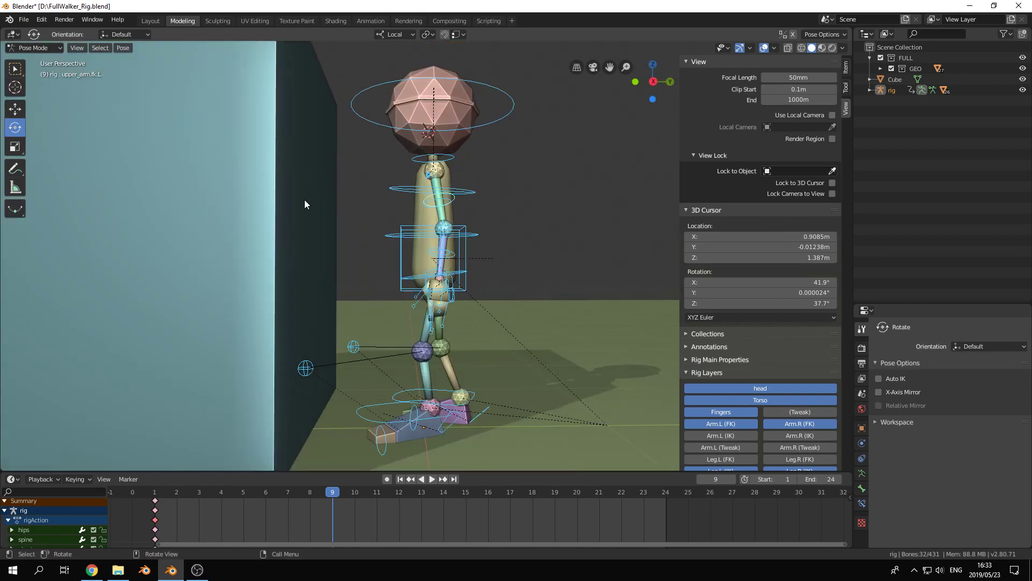
{"action": "scroll", "coordinate": [468, 254], "scroll_direction": "up", "scroll_amount": 3}
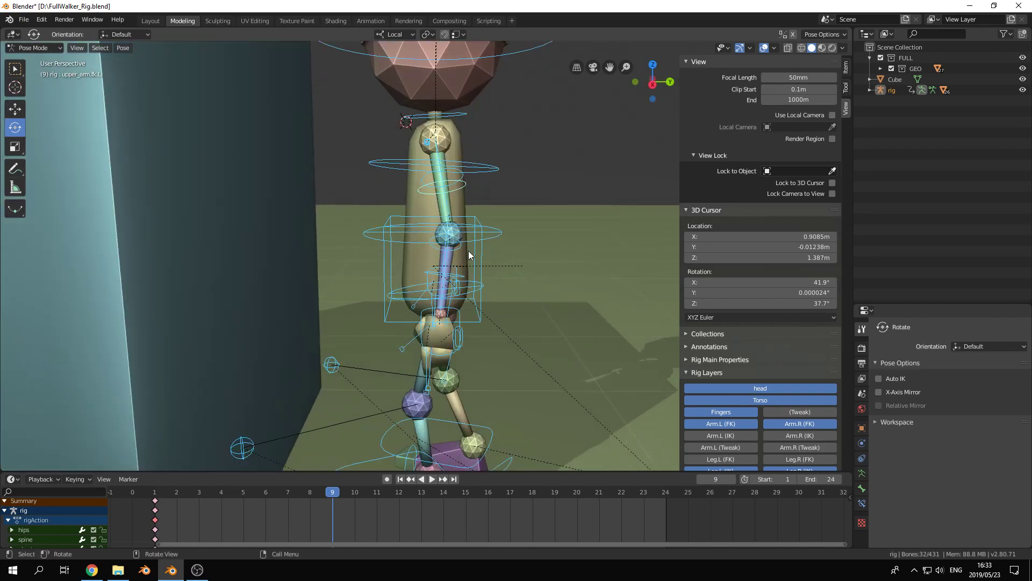
{"action": "scroll", "coordinate": [479, 269], "scroll_direction": "down", "scroll_amount": 2}
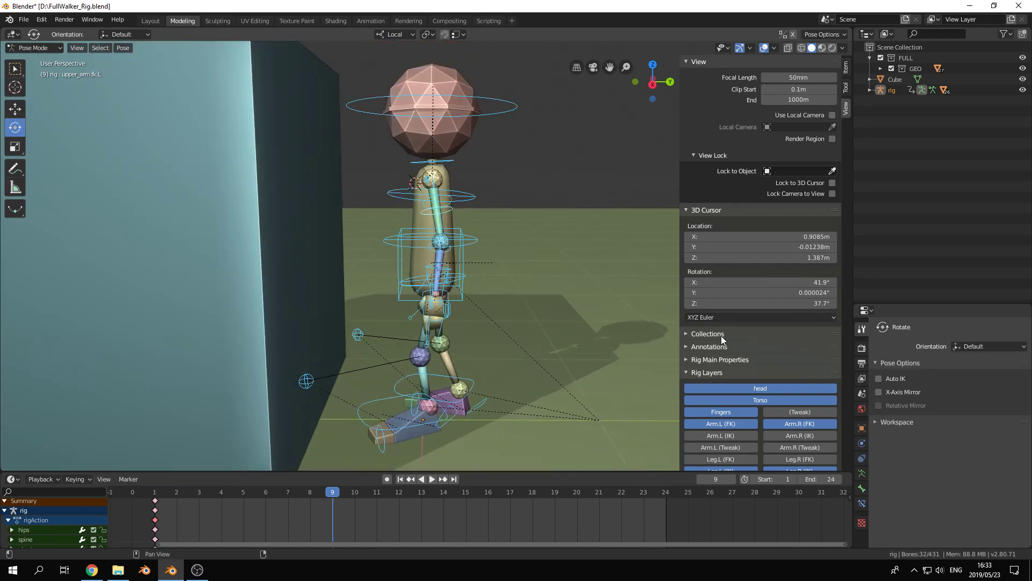
{"action": "scroll", "coordinate": [726, 337], "scroll_direction": "down", "scroll_amount": 2}
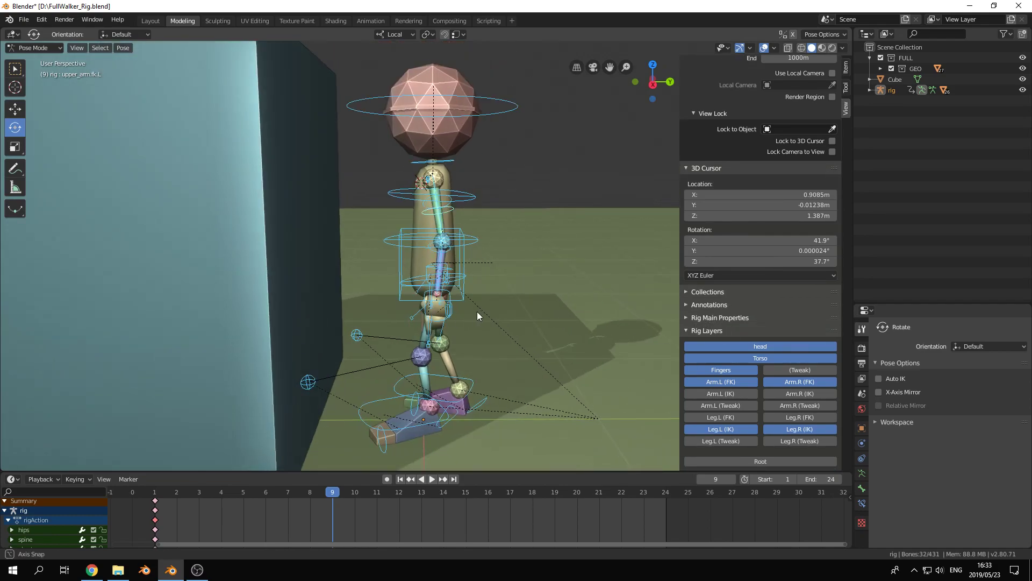
{"action": "scroll", "coordinate": [484, 315], "scroll_direction": "up", "scroll_amount": 3}
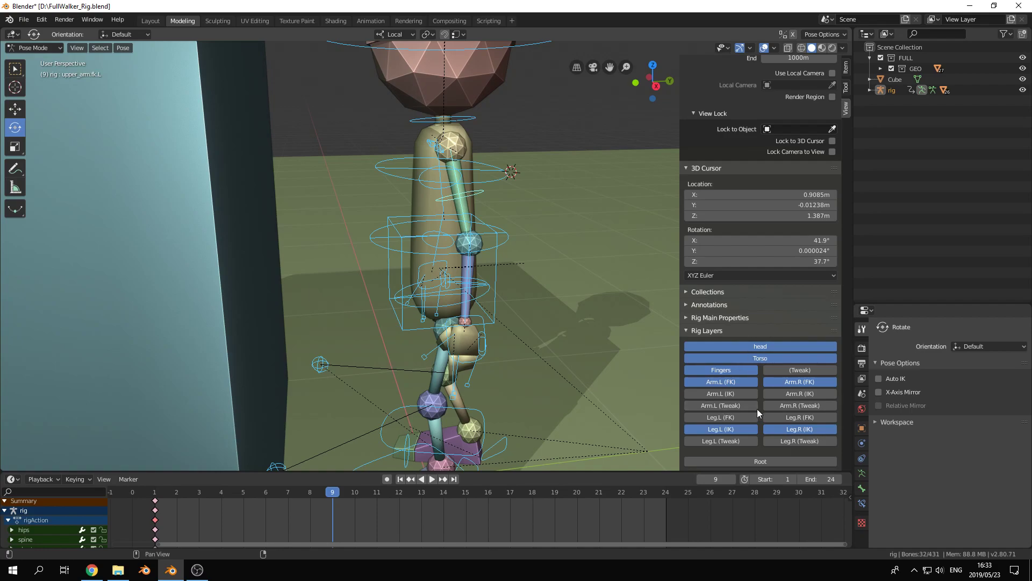
{"action": "left_click", "coordinate": [724, 393]}
{"action": "left_click", "coordinate": [779, 394]}
Switch the left arm to IK by setting the left hand IK control's FK/IK property to 1.000.
{"action": "middle_click_drag", "start_coordinate": [618, 312], "coordinate": [615, 168]}
{"action": "left_click", "coordinate": [566, 193]}
{"action": "middle_click_drag", "start_coordinate": [572, 251], "coordinate": [540, 260]}
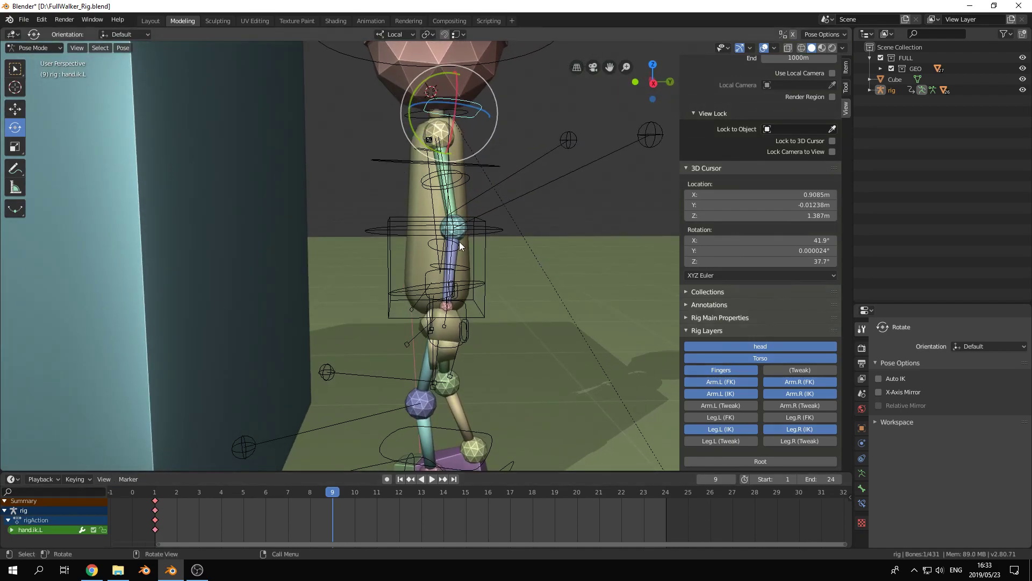
{"action": "left_click", "coordinate": [690, 318]}
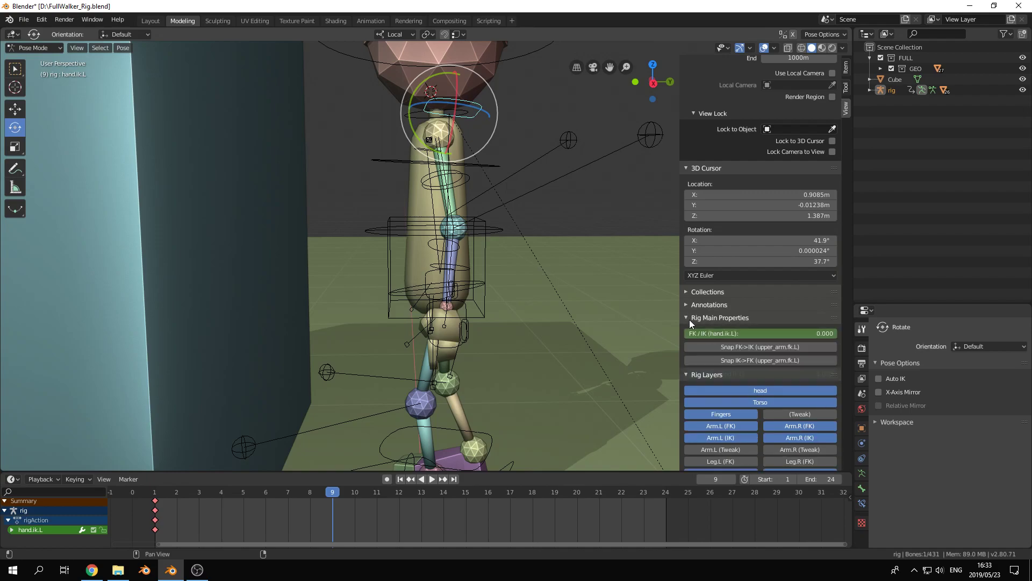
{"action": "middle_click_drag", "start_coordinate": [484, 312], "coordinate": [472, 237]}
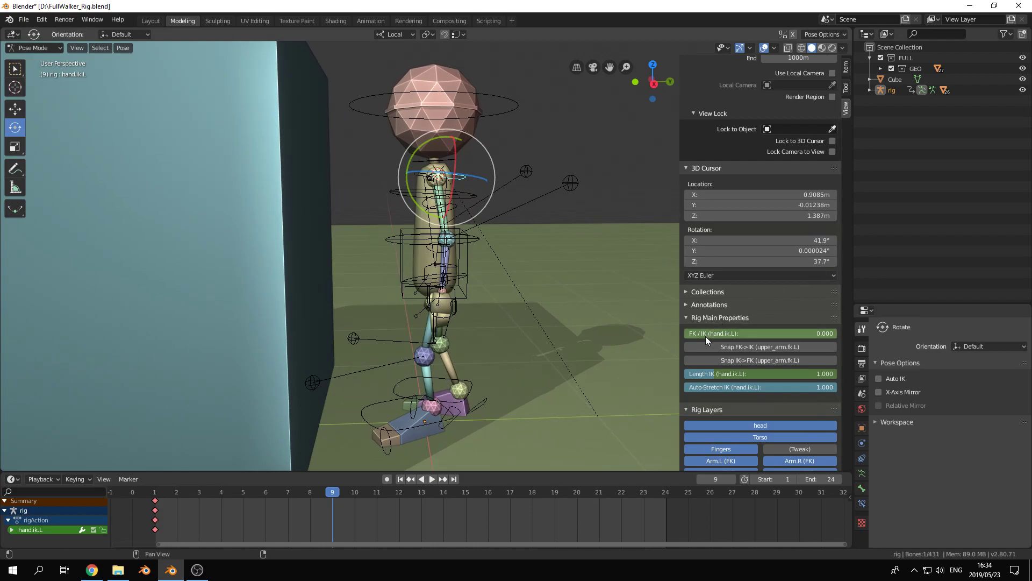
{"action": "left_click_drag", "start_coordinate": [704, 337], "coordinate": [836, 337]}
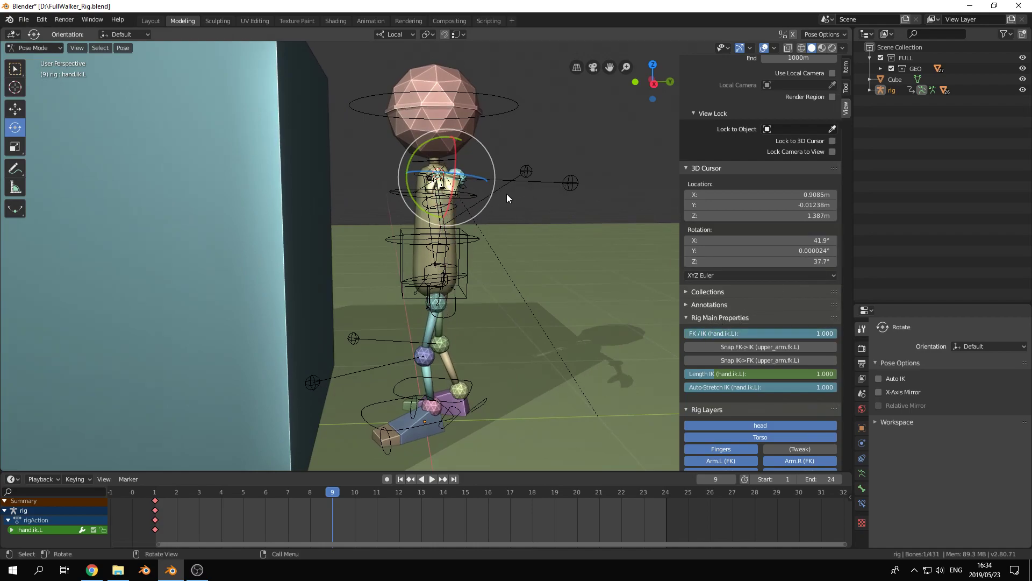
Place the 3D cursor on the cube face in front of the character and snap the left hand IK control to it.
{"action": "middle_click_drag", "start_coordinate": [506, 193], "coordinate": [468, 228]}
{"action": "key", "text": "a"}
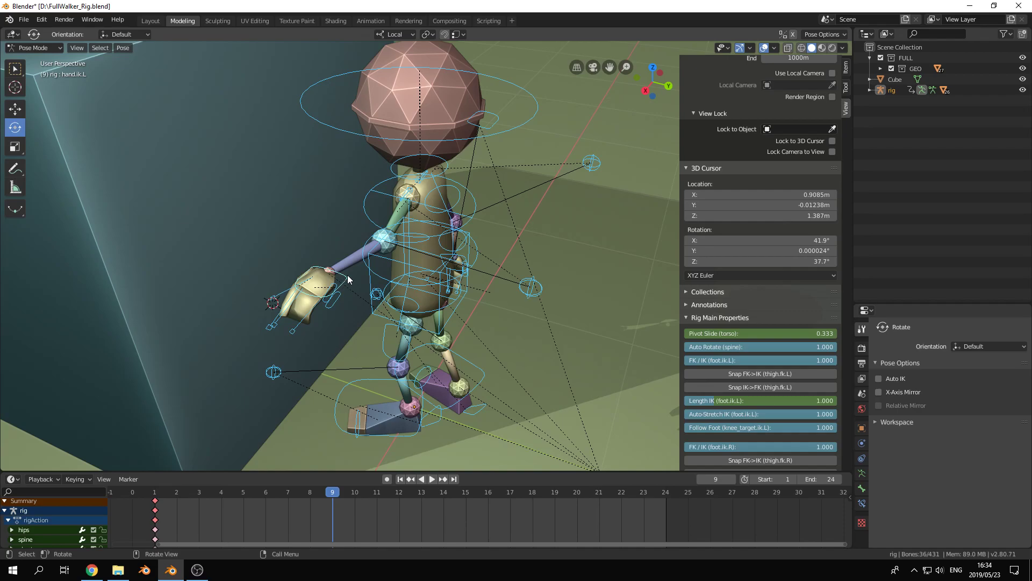
{"action": "left_click", "coordinate": [347, 277]}
{"action": "middle_click_drag", "start_coordinate": [316, 203], "coordinate": [335, 211], "text": "shift"}
{"action": "right_click", "coordinate": [292, 139], "text": "shift"}
{"action": "middle_click_drag", "start_coordinate": [284, 266], "coordinate": [350, 261]}
{"action": "right_click", "coordinate": [292, 193], "text": "shift"}
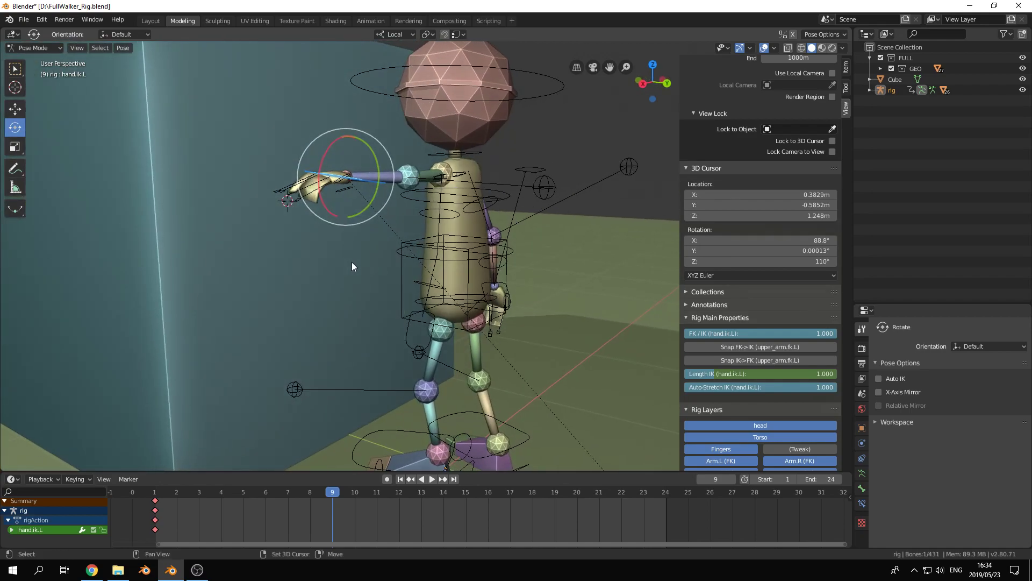
{"action": "key", "text": "shift+s"}
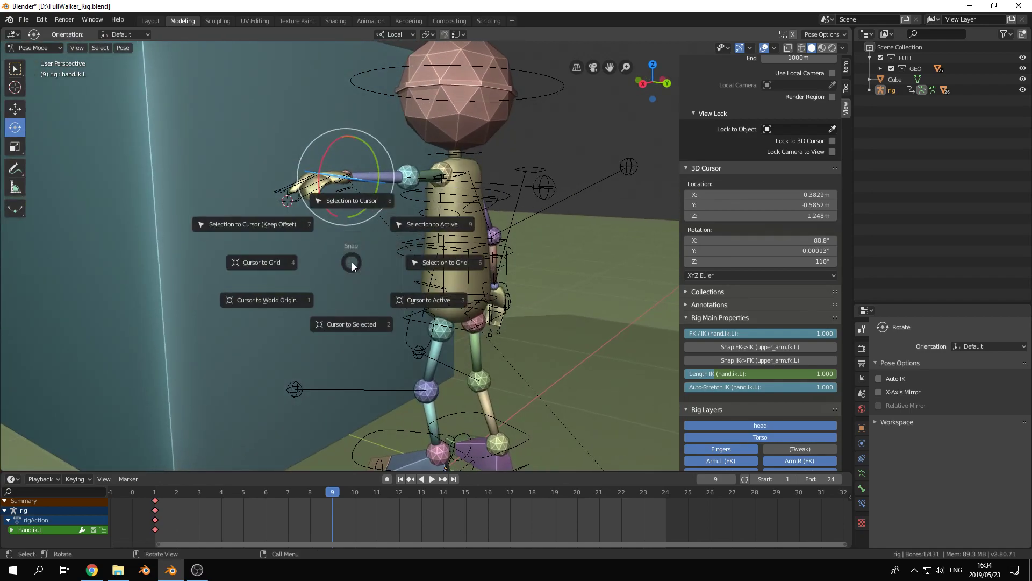
{"action": "left_click", "coordinate": [353, 201]}
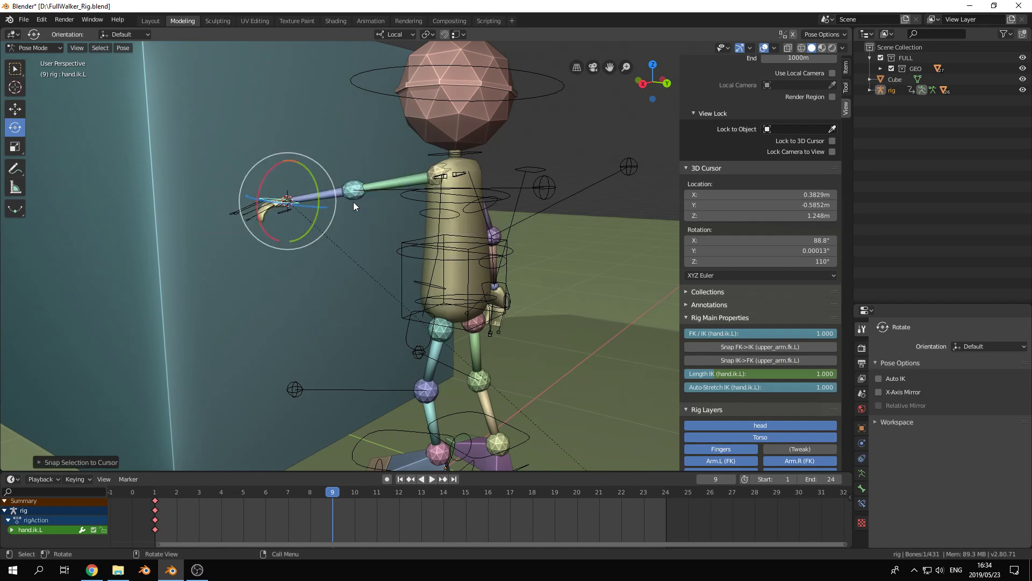
Try to rotate the left hand IK control so the palm lies against the cube with the fingers upward.
{"action": "middle_click_drag", "start_coordinate": [321, 237], "coordinate": [336, 265]}
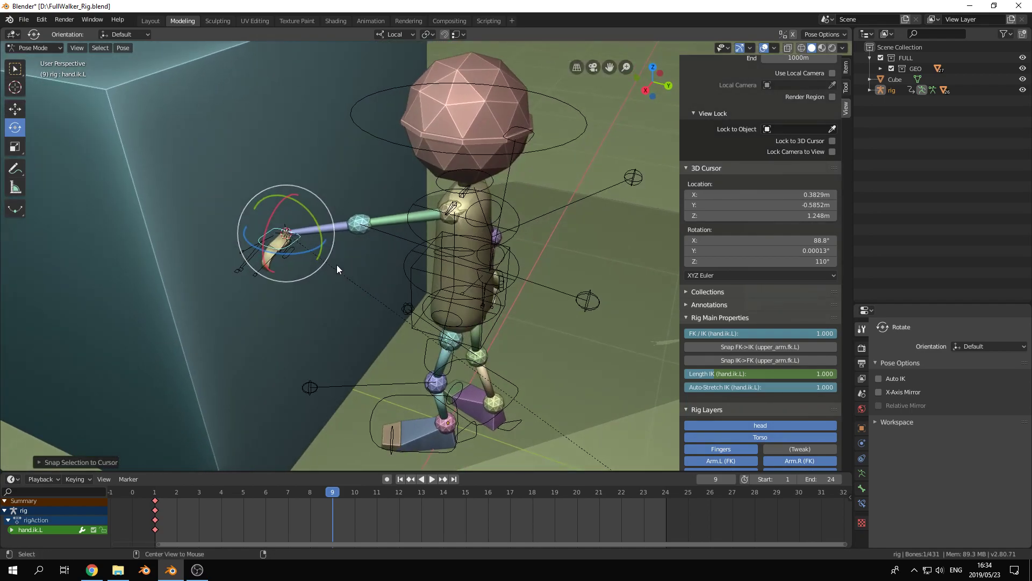
{"action": "left_click_drag", "start_coordinate": [276, 211], "coordinate": [330, 190]}
{"action": "left_click_drag", "start_coordinate": [313, 256], "coordinate": [264, 257]}
{"action": "middle_click_drag", "start_coordinate": [270, 255], "coordinate": [354, 231]}
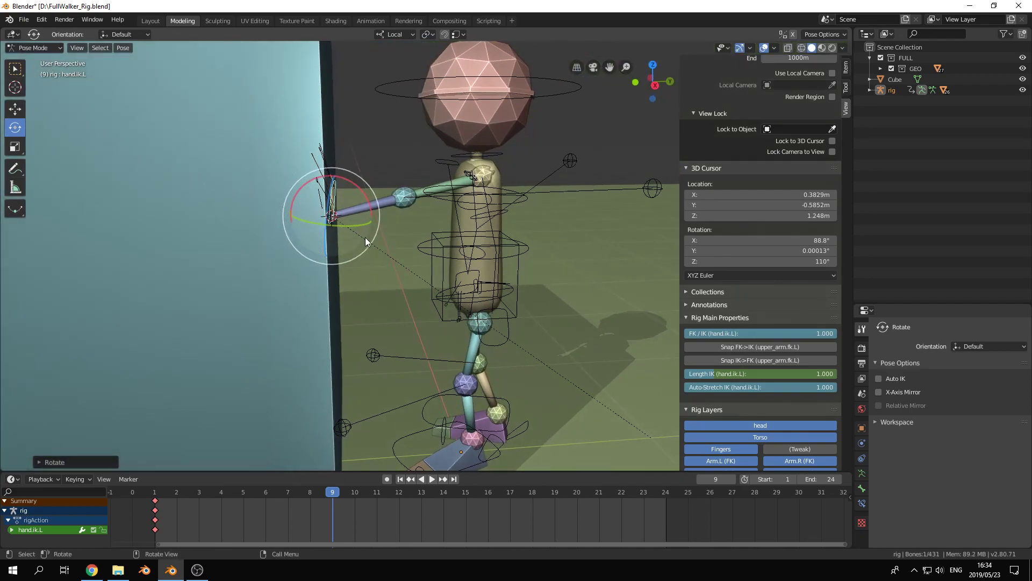
{"action": "scroll", "coordinate": [783, 249], "scroll_direction": "up", "scroll_amount": 3}
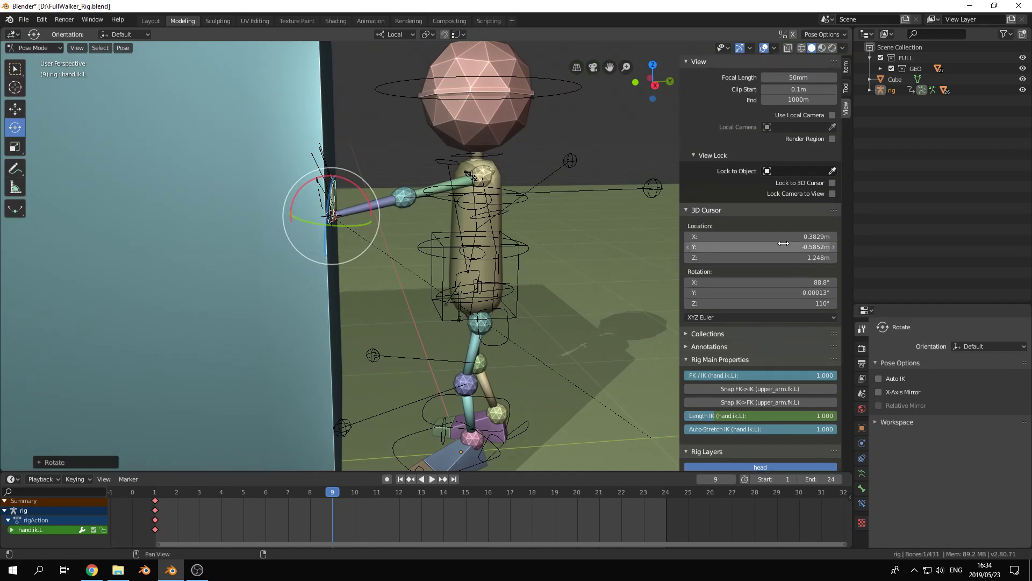
Clear the left hand IK control's rotation and rotate it afresh so the palm faces the cube with the fingers pointing up.
{"action": "left_click", "coordinate": [846, 67]}
{"action": "middle_click_drag", "start_coordinate": [457, 243], "coordinate": [400, 234]}
{"action": "key", "text": "alt+r"}
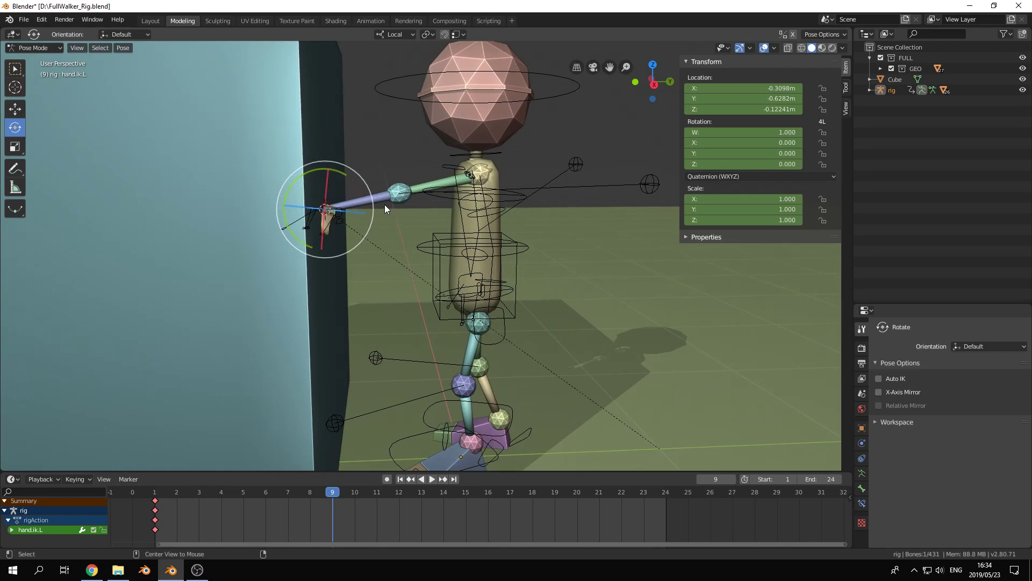
{"action": "middle_click_drag", "start_coordinate": [349, 191], "coordinate": [344, 185]}
{"action": "left_click_drag", "start_coordinate": [344, 185], "coordinate": [360, 231]}
{"action": "middle_click_drag", "start_coordinate": [359, 231], "coordinate": [279, 236]}
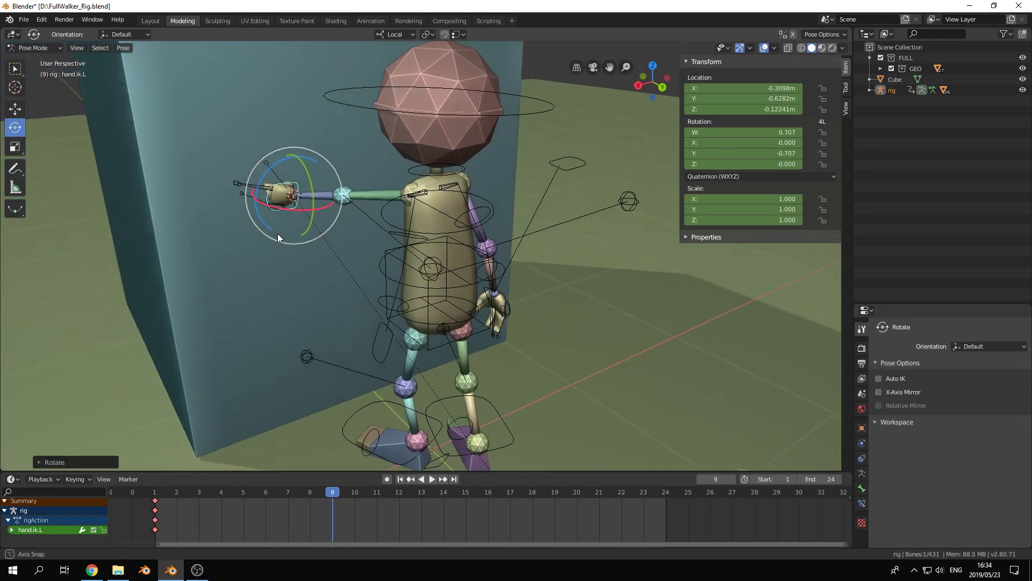
{"action": "left_click_drag", "start_coordinate": [279, 166], "coordinate": [269, 197]}
{"action": "middle_click_drag", "start_coordinate": [269, 196], "coordinate": [336, 187]}
Clear the rotation of the left hand's finger controls.
{"action": "scroll", "coordinate": [337, 187], "scroll_direction": "up", "scroll_amount": 2}
{"action": "mouse_move", "coordinate": [290, 222]}
{"action": "middle_mouse_down", "text": "shift"}
{"action": "mouse_move", "coordinate": [286, 198]}
{"action": "mouse_move", "coordinate": [293, 204]}
{"action": "middle_mouse_up", "text": "shift"}
{"action": "left_click", "coordinate": [275, 137]}
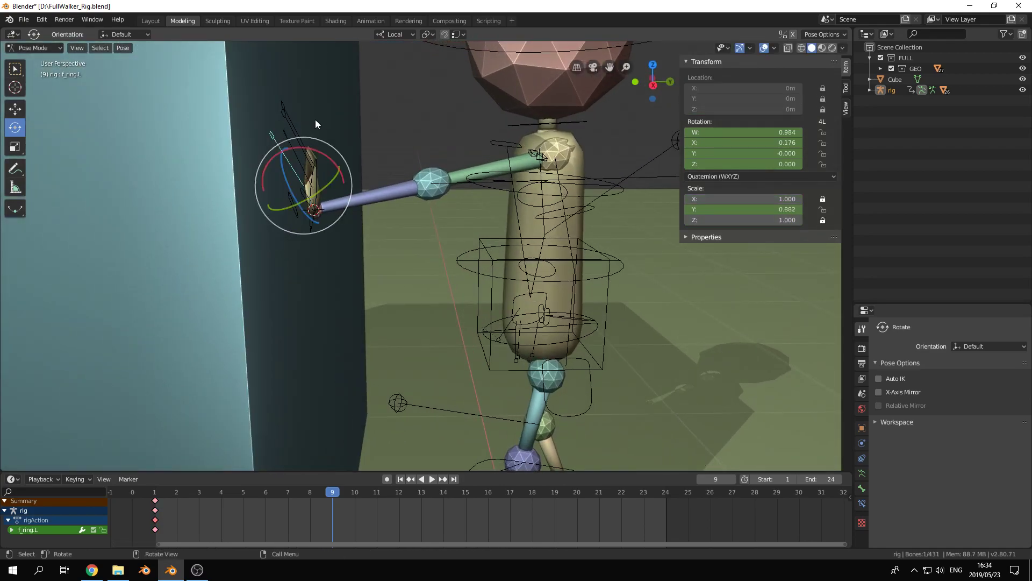
{"action": "middle_click_drag", "start_coordinate": [315, 119], "coordinate": [286, 129]}
{"action": "left_click", "coordinate": [222, 136], "text": "shift"}
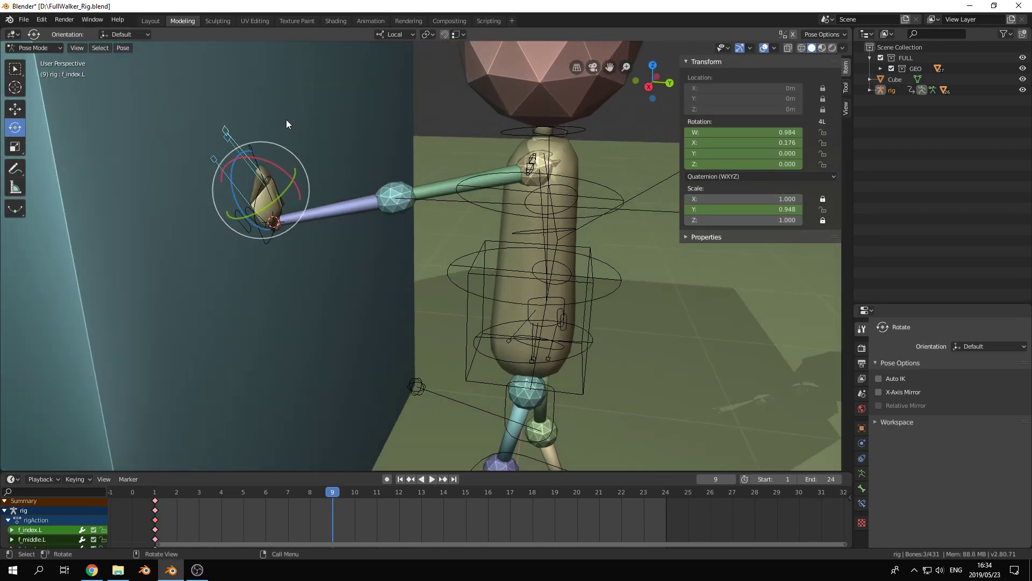
{"action": "left_click", "coordinate": [288, 118], "text": "shift"}
{"action": "middle_click_drag", "start_coordinate": [289, 118], "coordinate": [254, 140]}
{"action": "key", "text": "a"}
{"action": "left_click", "coordinate": [233, 147]}
{"action": "key", "text": "alt+r"}
Scale the left hand's finger controls outward to straighten the fingers.
{"action": "middle_click_drag", "start_coordinate": [265, 192], "coordinate": [322, 236]}
{"action": "key", "text": "s"}
{"action": "left_click", "coordinate": [317, 179]}
Nudge the left hand IK control slightly away from the cube face and fine-tune its rotation so the palm rests on the surface.
{"action": "key", "text": "a"}
{"action": "left_click", "coordinate": [315, 220]}
{"action": "key", "text": "a"}
{"action": "left_click", "coordinate": [284, 235]}
{"action": "key", "text": "g"}
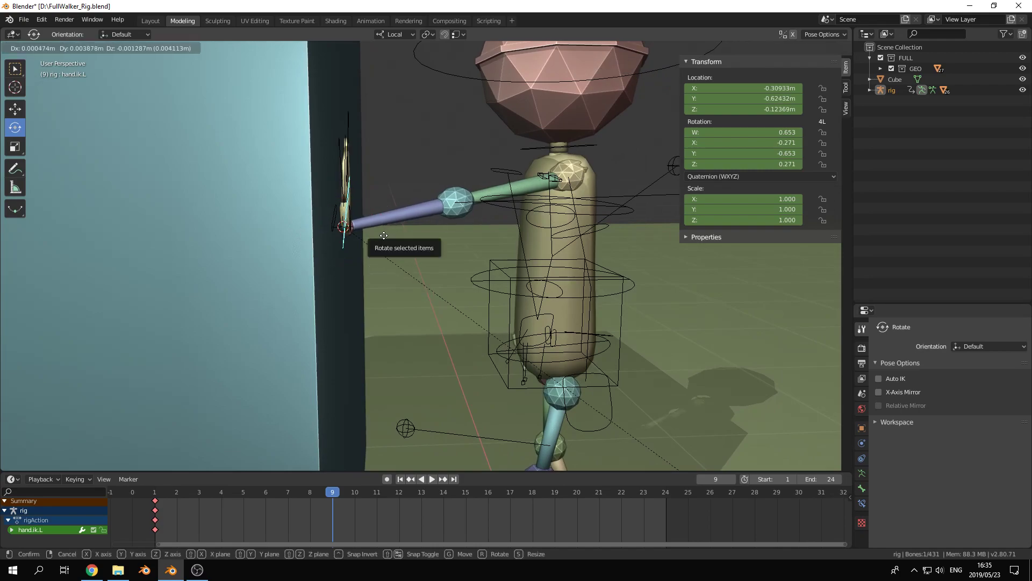
{"action": "left_click", "coordinate": [389, 234]}
{"action": "key", "text": "r"}
{"action": "left_click", "coordinate": [418, 151]}
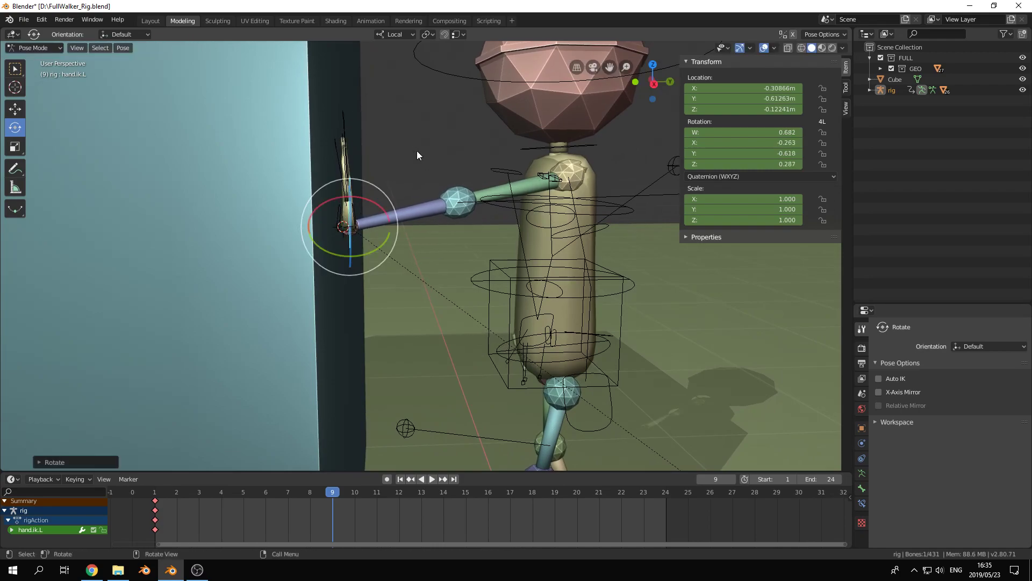
{"action": "middle_click_drag", "start_coordinate": [417, 150], "coordinate": [372, 173]}
{"action": "left_click_drag", "start_coordinate": [291, 226], "coordinate": [278, 231]}
{"action": "middle_click_drag", "start_coordinate": [278, 231], "coordinate": [379, 167]}
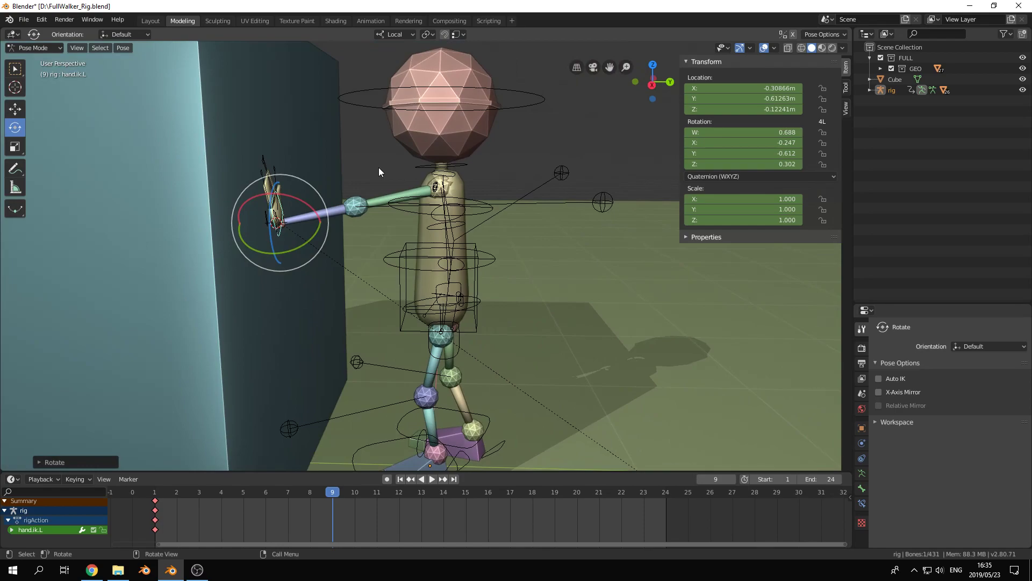
Insert a Whole Character keyframe for the left-hand-on-cube pose at frame 9.
{"action": "key", "text": "i"}
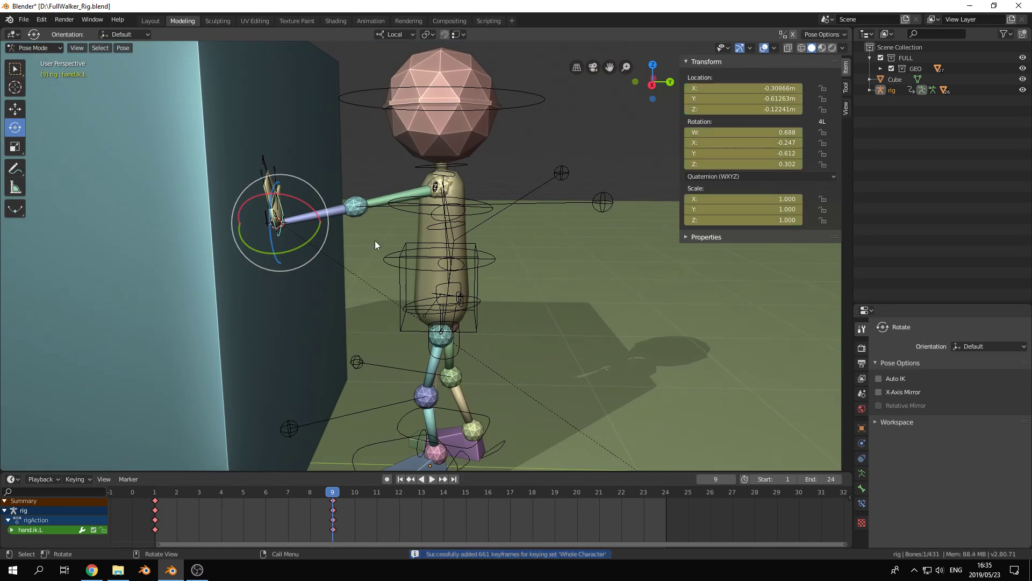
{"action": "scroll", "coordinate": [441, 276], "scroll_direction": "down", "scroll_amount": 3}
{"action": "right_click", "coordinate": [159, 501]}
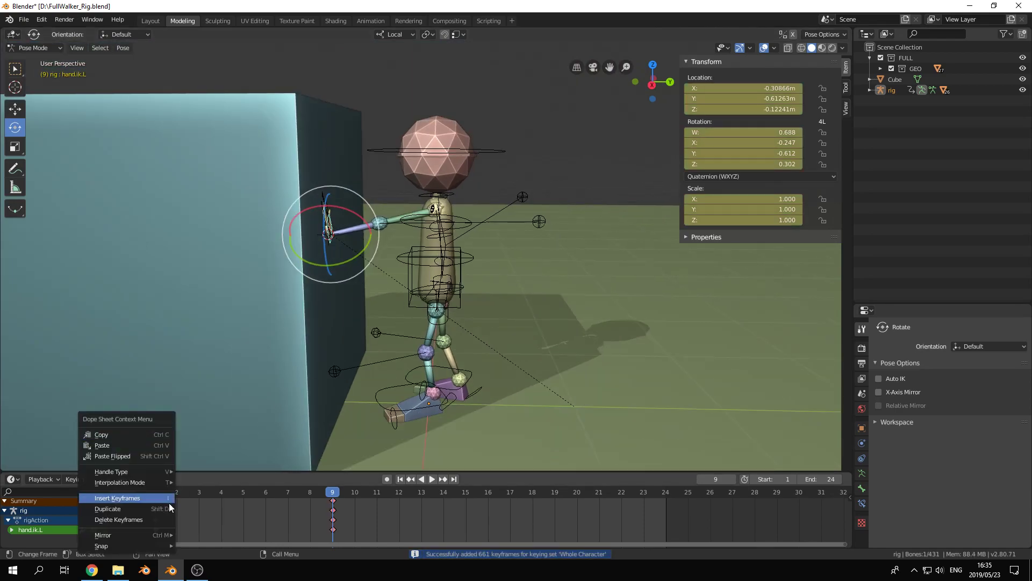
{"action": "mouse_move", "coordinate": [337, 497]}
{"action": "left_mouse_down"}
{"action": "mouse_move", "coordinate": [131, 491]}
{"action": "mouse_move", "coordinate": [331, 493]}
{"action": "left_mouse_up"}
Select the left hand's IK, thumb, finger and palm controls and copy their pose.
{"action": "middle_click_drag", "start_coordinate": [394, 360], "coordinate": [457, 298]}
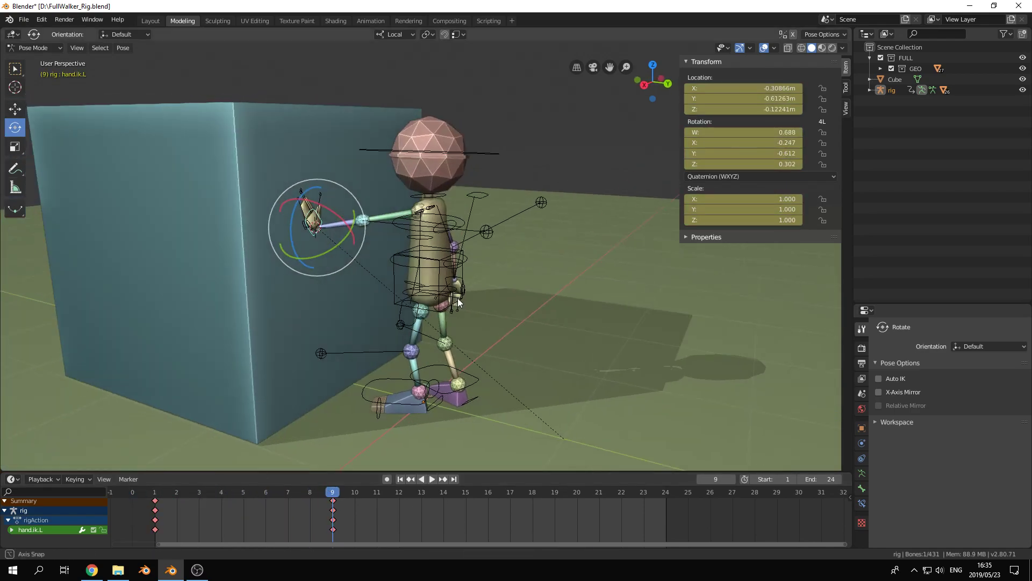
{"action": "scroll", "coordinate": [409, 235], "scroll_direction": "up", "scroll_amount": 5}
{"action": "middle_click_drag", "start_coordinate": [301, 231], "coordinate": [434, 278], "text": "shift"}
{"action": "scroll", "coordinate": [218, 145], "scroll_direction": "up", "scroll_amount": 2}
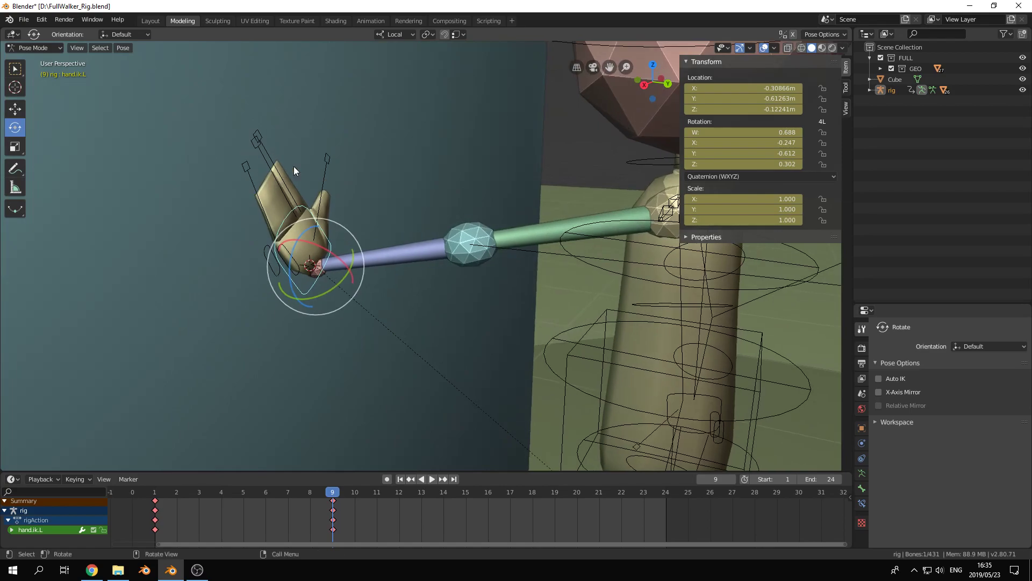
{"action": "left_click", "coordinate": [326, 157], "text": "shift"}
{"action": "left_click", "coordinate": [257, 137]}
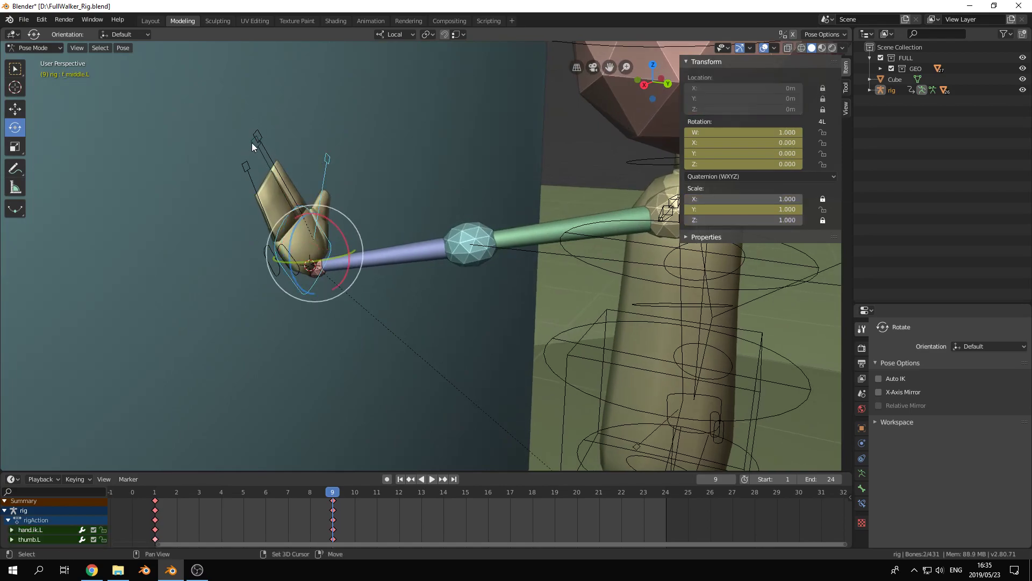
{"action": "left_click", "coordinate": [258, 129], "text": "shift"}
{"action": "left_click", "coordinate": [253, 141], "text": "shift"}
{"action": "left_click", "coordinate": [246, 160], "text": "shift"}
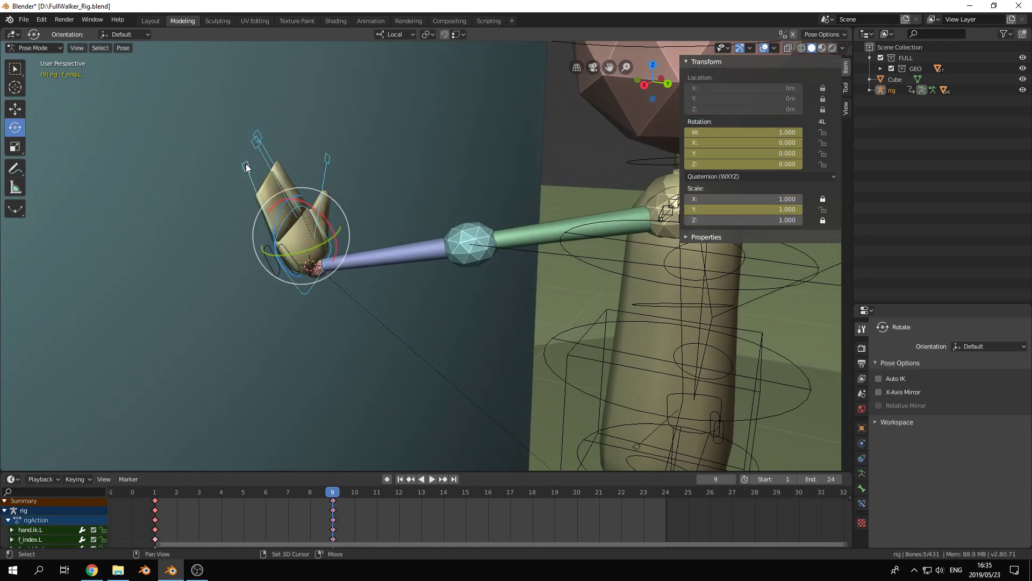
{"action": "key", "text": "shift+space"}
{"action": "key", "text": "w"}
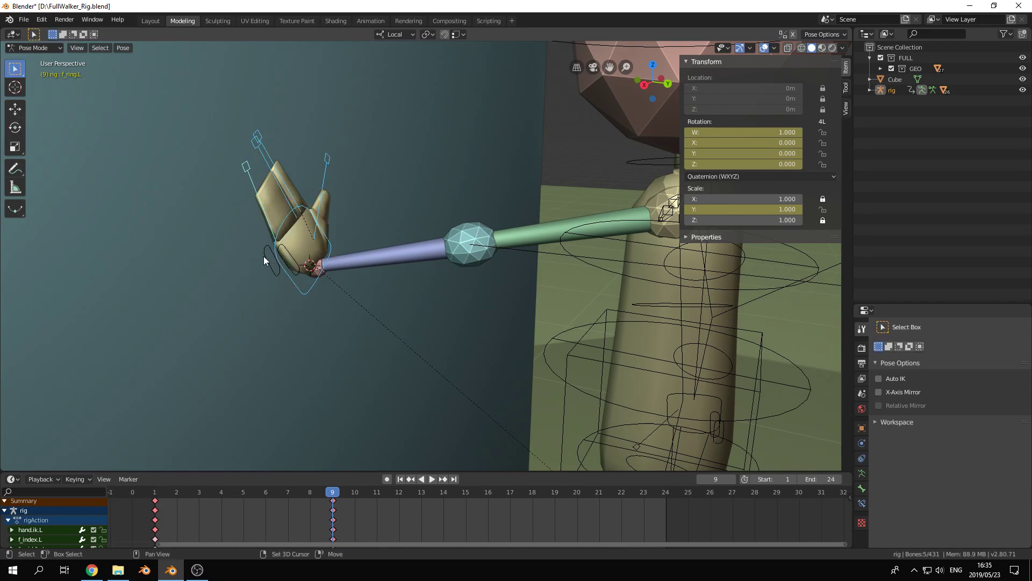
{"action": "left_click", "coordinate": [263, 256], "text": "shift"}
{"action": "middle_click_drag", "start_coordinate": [328, 270], "coordinate": [433, 208]}
{"action": "key", "text": "ctrl"}
{"action": "key", "text": "ctrl+c"}
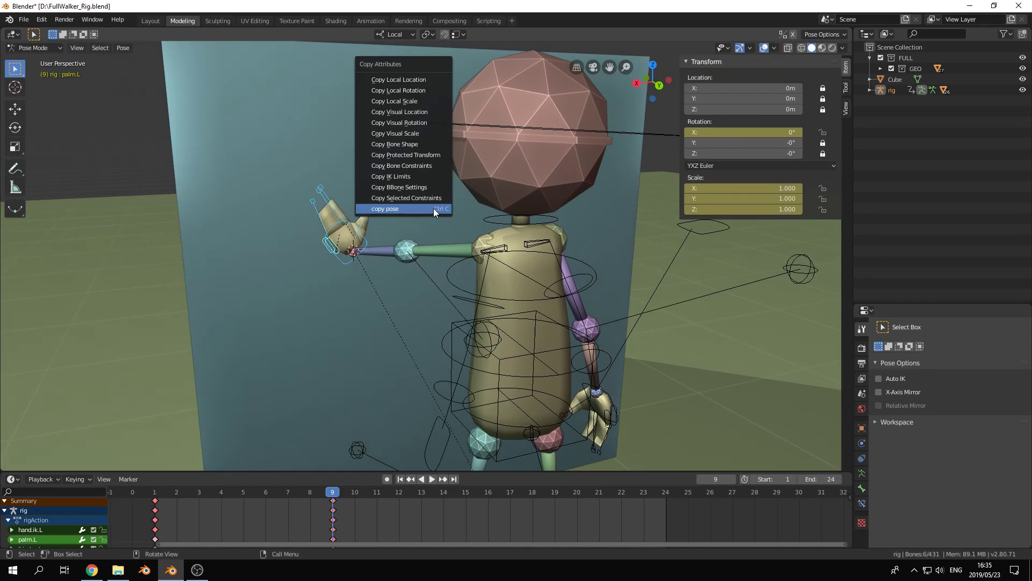
{"action": "left_click", "coordinate": [434, 208]}
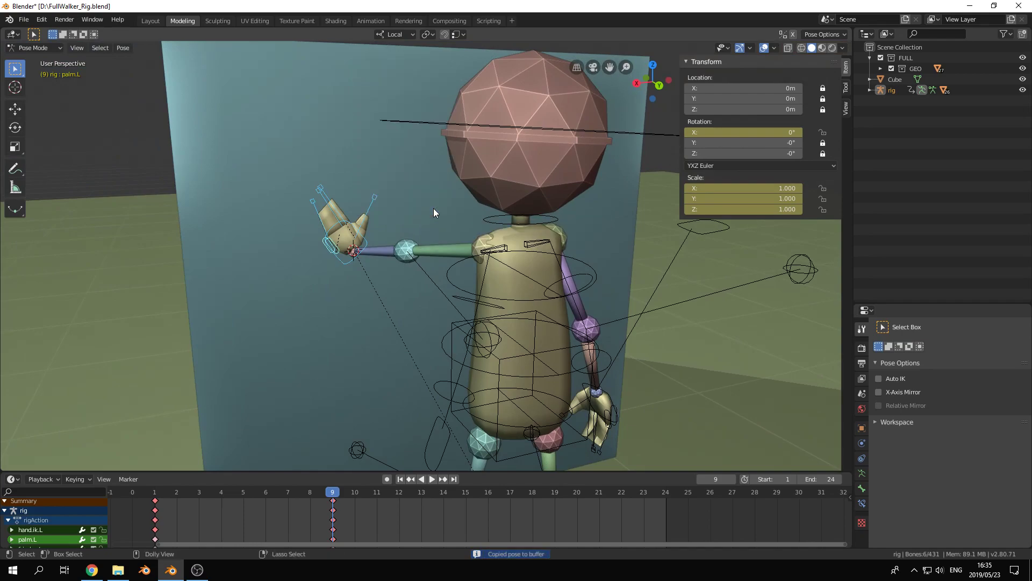
Paste the copied hand pose mirrored onto the right hand and select the right hand IK control.
{"action": "key", "text": "ctrl+shift+v"}
{"action": "middle_click_drag", "start_coordinate": [433, 208], "coordinate": [590, 256]}
{"action": "left_click", "coordinate": [450, 273]}
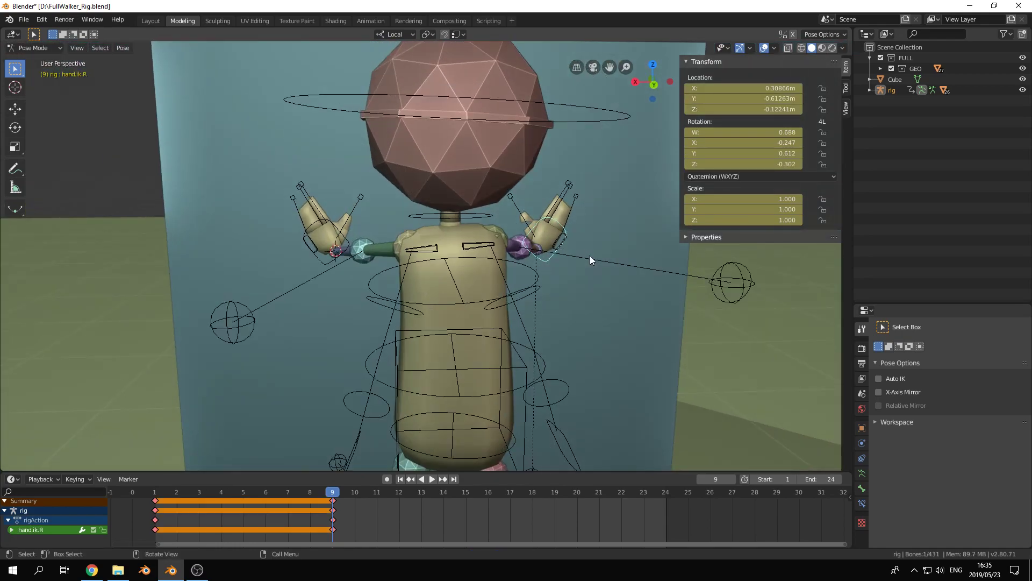
Activate the Move tool for the right hand IK control and set the transform orientation to Global.
{"action": "key", "text": "shift+space"}
{"action": "key", "text": "g"}
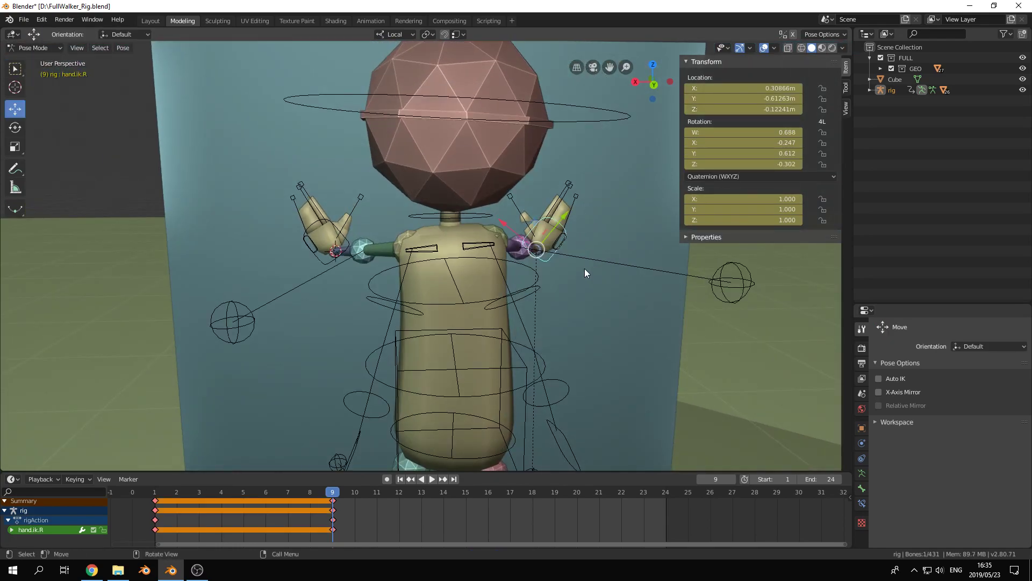
{"action": "middle_click_drag", "start_coordinate": [595, 329], "coordinate": [516, 278]}
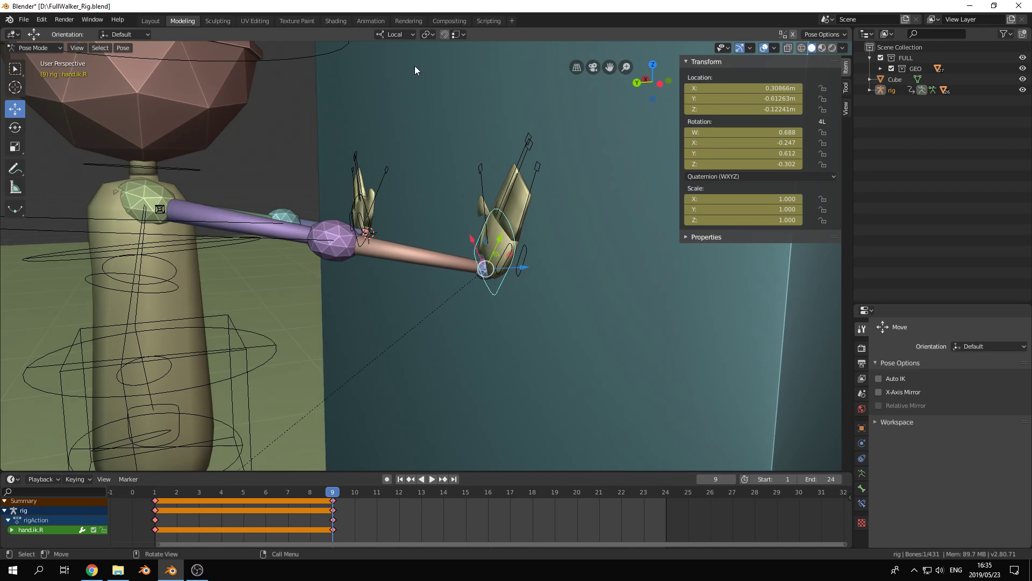
{"action": "left_click", "coordinate": [409, 34]}
{"action": "left_click", "coordinate": [409, 34]}
{"action": "key", "text": "comma"}
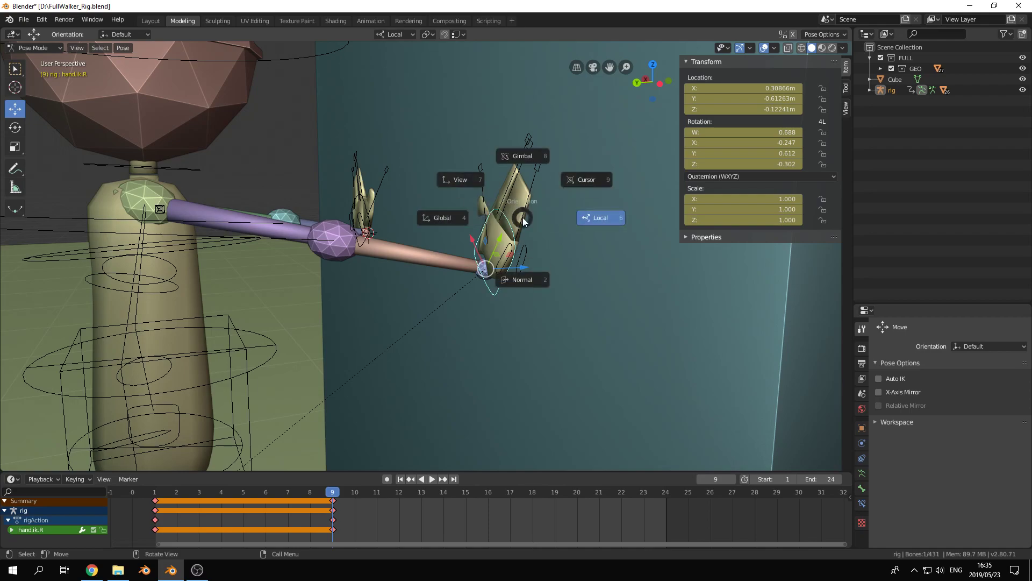
{"action": "left_click", "coordinate": [453, 218]}
Raise the right hand IK control along the cube face and shift it sideways, away from a symmetrical placement.
{"action": "left_click_drag", "start_coordinate": [488, 226], "coordinate": [487, 200]}
{"action": "middle_click_drag", "start_coordinate": [467, 242], "coordinate": [487, 276]}
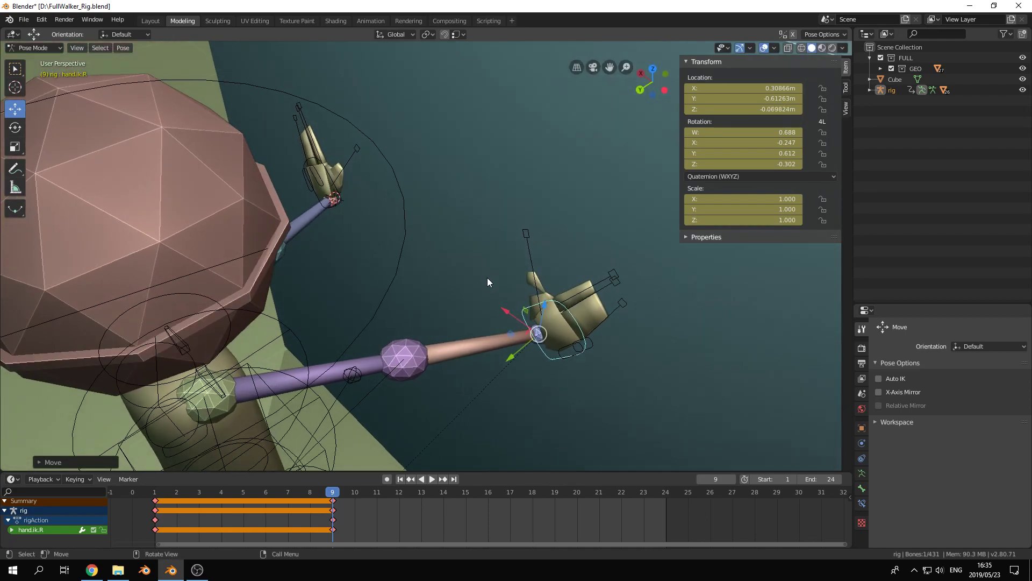
{"action": "left_click_drag", "start_coordinate": [509, 316], "coordinate": [495, 307]}
{"action": "middle_click_drag", "start_coordinate": [508, 309], "coordinate": [566, 203]}
{"action": "left_click_drag", "start_coordinate": [567, 198], "coordinate": [566, 177]}
{"action": "middle_click_drag", "start_coordinate": [560, 195], "coordinate": [574, 198]}
Rotate the right hand IK control slightly so the hand sits naturally against the cube.
{"action": "key", "text": "r"}
{"action": "left_click_drag", "start_coordinate": [616, 204], "coordinate": [607, 188]}
{"action": "middle_click_drag", "start_coordinate": [608, 188], "coordinate": [524, 227]}
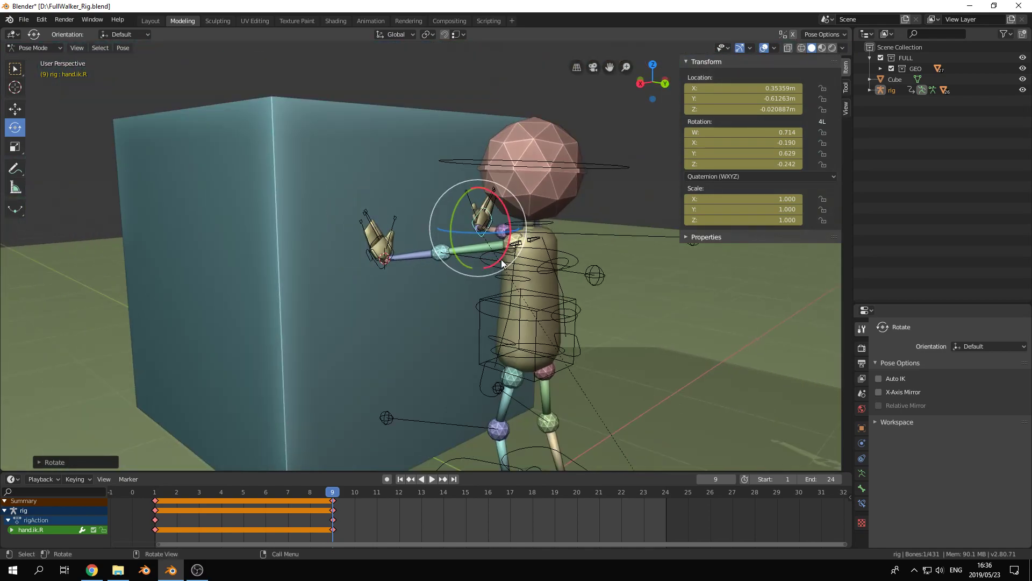
{"action": "middle_click_drag", "start_coordinate": [543, 266], "coordinate": [544, 260]}
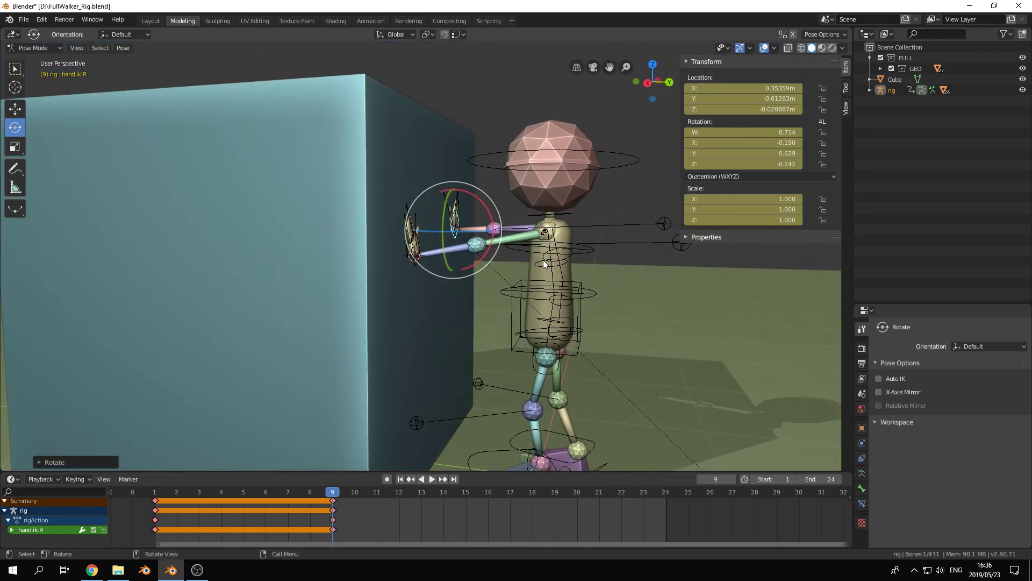
Look through the sidebar settings to find the Rig Main Properties and Rig Layers.
{"action": "left_click", "coordinate": [846, 88]}
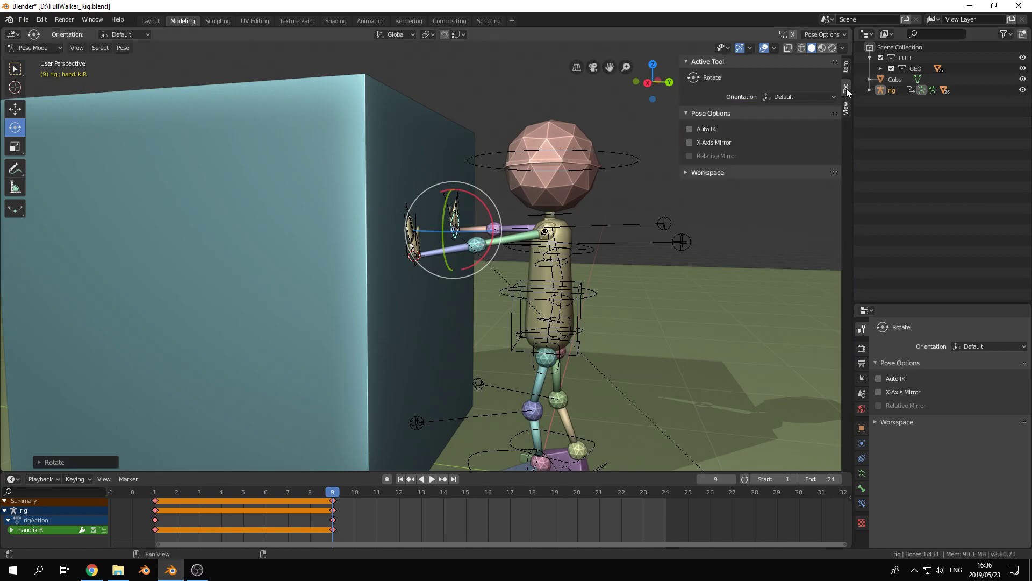
{"action": "left_click", "coordinate": [846, 73]}
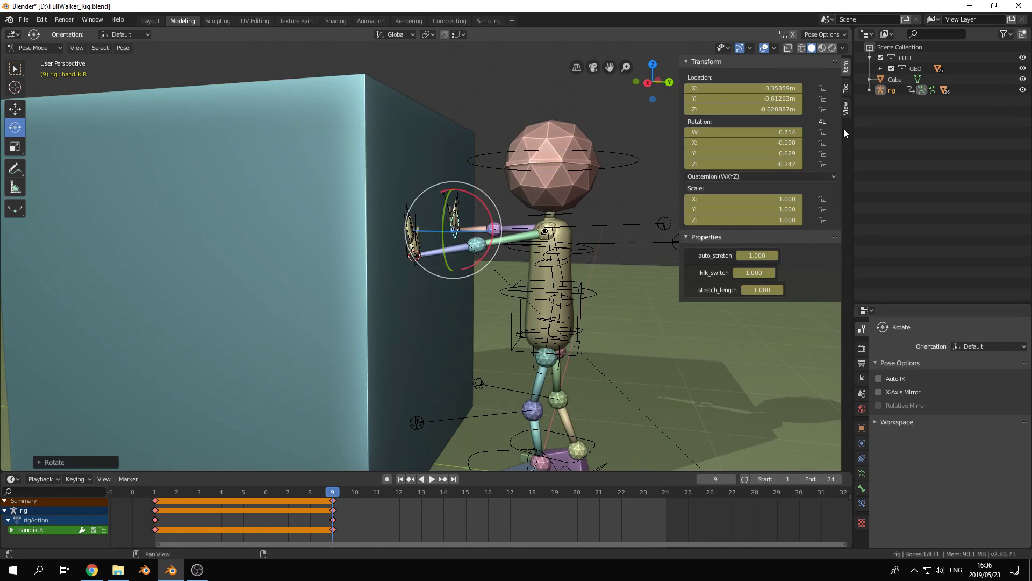
{"action": "left_click", "coordinate": [846, 88]}
{"action": "left_click", "coordinate": [847, 108]}
{"action": "scroll", "coordinate": [763, 250], "scroll_direction": "down", "scroll_amount": 6}
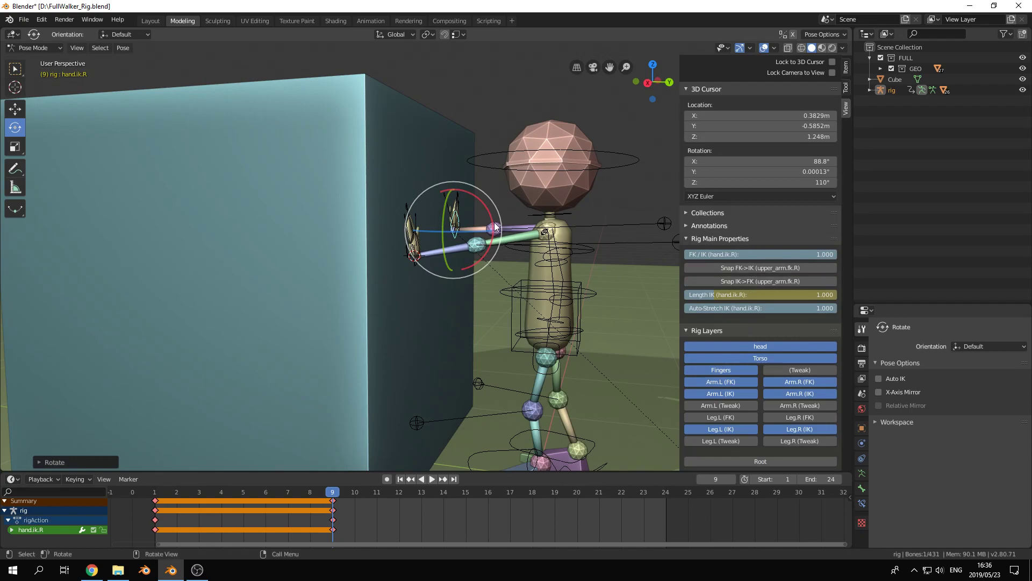
Insert a Whole Character keyframe for the two-handed pose at frame 9 and preview the animation.
{"action": "middle_click_drag", "start_coordinate": [511, 232], "coordinate": [538, 279]}
{"action": "middle_click_drag", "start_coordinate": [568, 340], "coordinate": [516, 350]}
{"action": "key", "text": "i"}
{"action": "key", "text": "space"}
{"action": "left_click_drag", "start_coordinate": [236, 492], "coordinate": [247, 533]}
{"action": "key", "text": "space"}
Rotate the torso control forward in a side view so the character leans toward the cube.
{"action": "middle_click_drag", "start_coordinate": [567, 305], "coordinate": [522, 247]}
{"action": "left_click", "coordinate": [509, 247]}
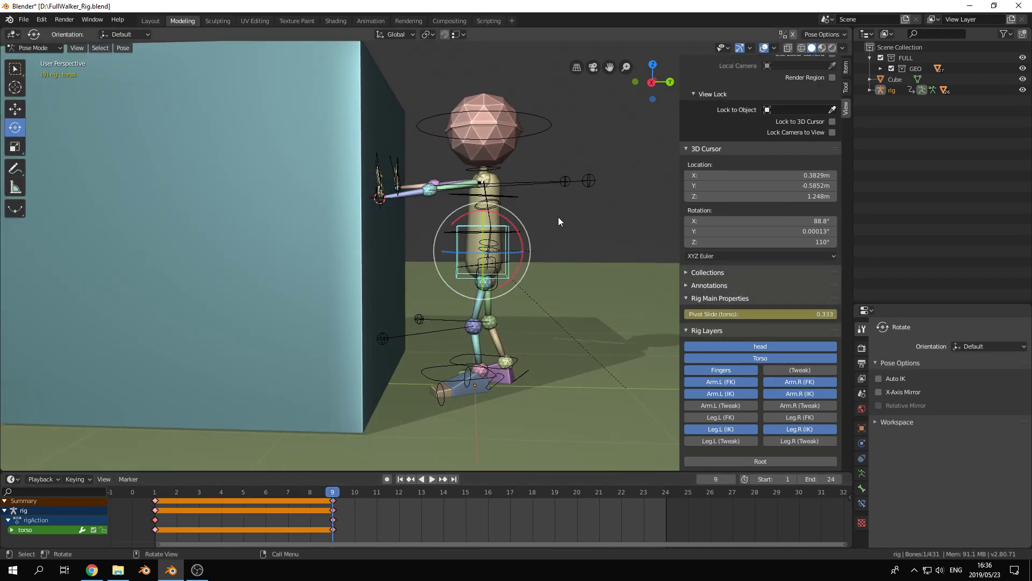
{"action": "key", "text": "r"}
{"action": "left_click", "coordinate": [553, 156]}
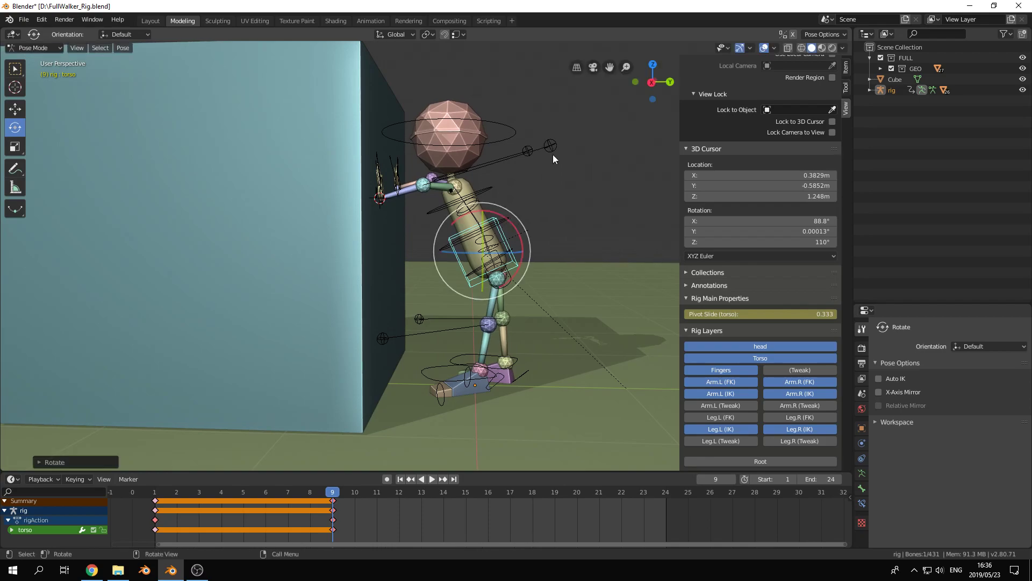
Move the left and right elbow target controls down and outward so both elbows point downward.
{"action": "left_click", "coordinate": [551, 145]}
{"action": "middle_click_drag", "start_coordinate": [552, 143], "coordinate": [398, 164]}
{"action": "key", "text": "g"}
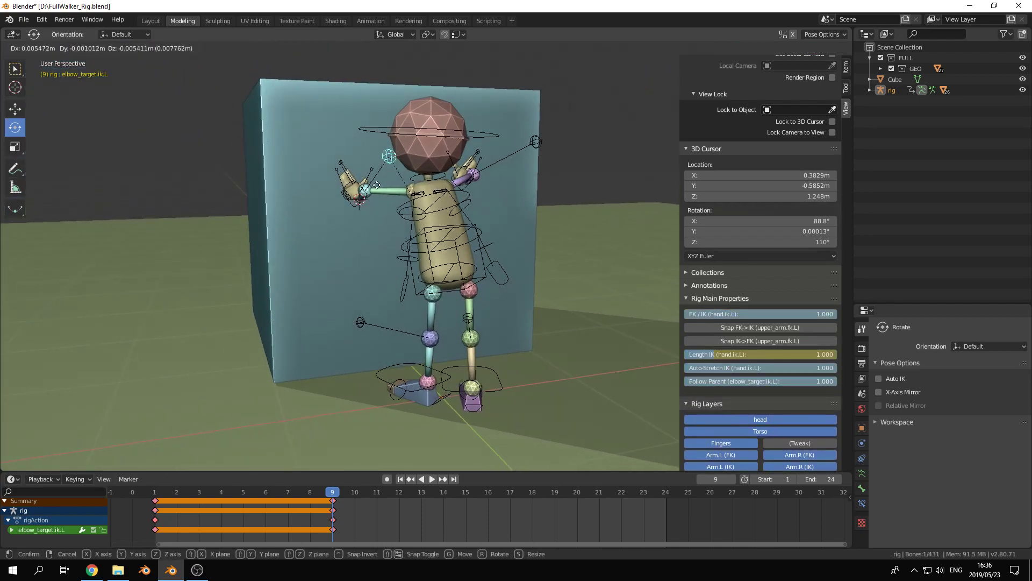
{"action": "left_click", "coordinate": [300, 357]}
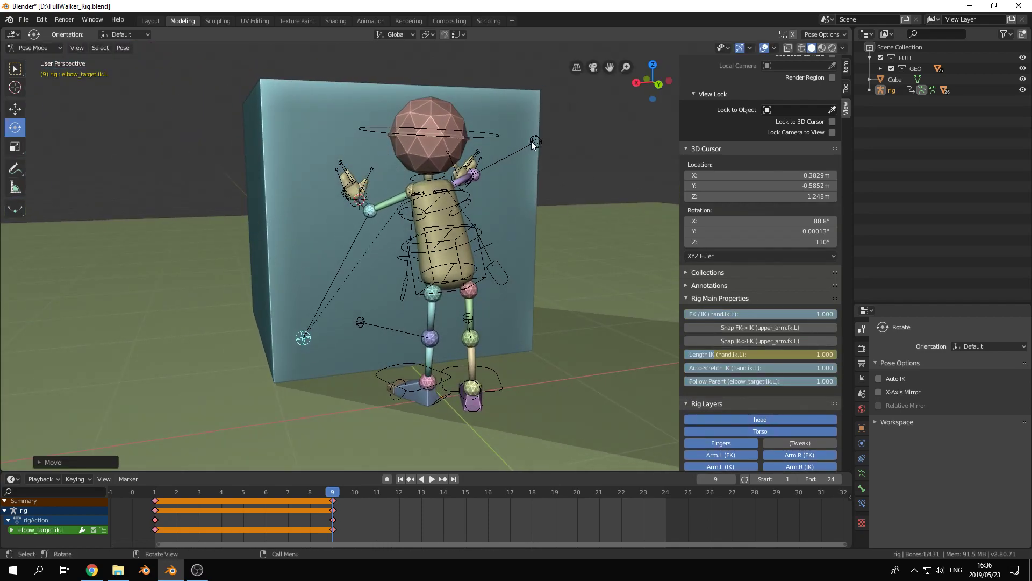
{"action": "left_click", "coordinate": [534, 143]}
{"action": "middle_click_drag", "start_coordinate": [527, 183], "coordinate": [344, 194]}
{"action": "key", "text": "g"}
{"action": "left_click", "coordinate": [267, 277]}
Move the left foot IK control forward, closer to the cube.
{"action": "middle_click_drag", "start_coordinate": [268, 281], "coordinate": [427, 343]}
{"action": "left_click", "coordinate": [430, 369]}
{"action": "key", "text": "shift+space"}
{"action": "key", "text": "g"}
{"action": "left_click_drag", "start_coordinate": [514, 367], "coordinate": [494, 366]}
Move the torso control forward and slightly down toward the cube, then select all rig controls.
{"action": "left_click", "coordinate": [508, 230]}
{"action": "left_click_drag", "start_coordinate": [508, 230], "coordinate": [479, 245]}
{"action": "key", "text": "a"}
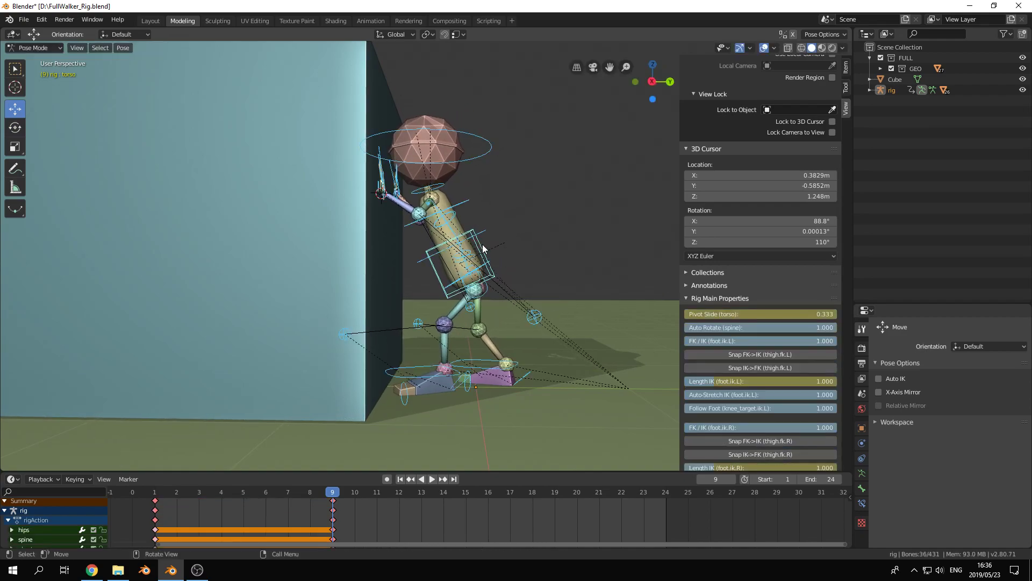
Rotate the chest and hips controls backward to give the spine an arched curve.
{"action": "left_click", "coordinate": [471, 204]}
{"action": "key", "text": "r"}
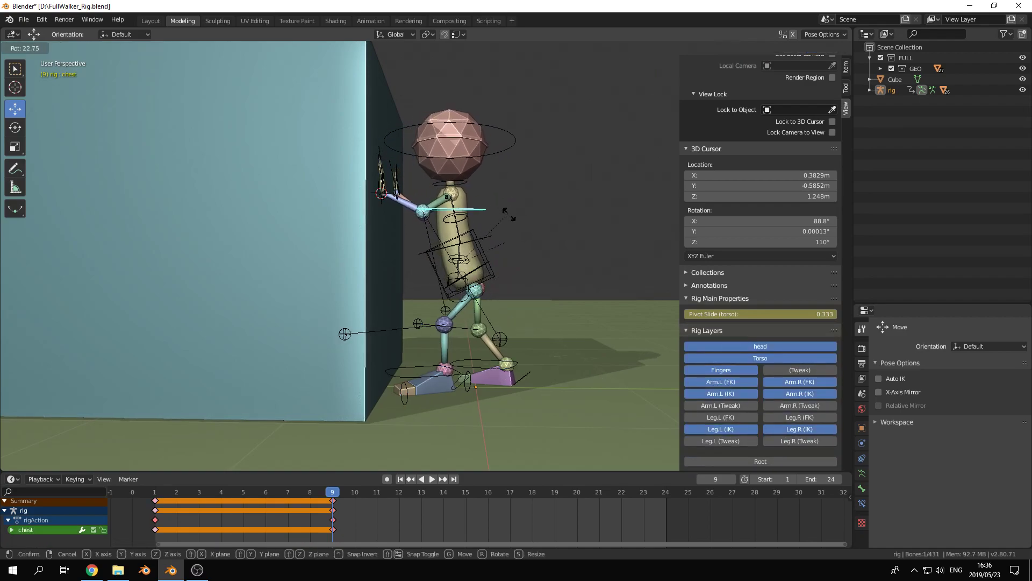
{"action": "left_click", "coordinate": [507, 227]}
{"action": "key", "text": "a"}
{"action": "left_click", "coordinate": [479, 268]}
{"action": "key", "text": "r"}
{"action": "left_click", "coordinate": [539, 221]}
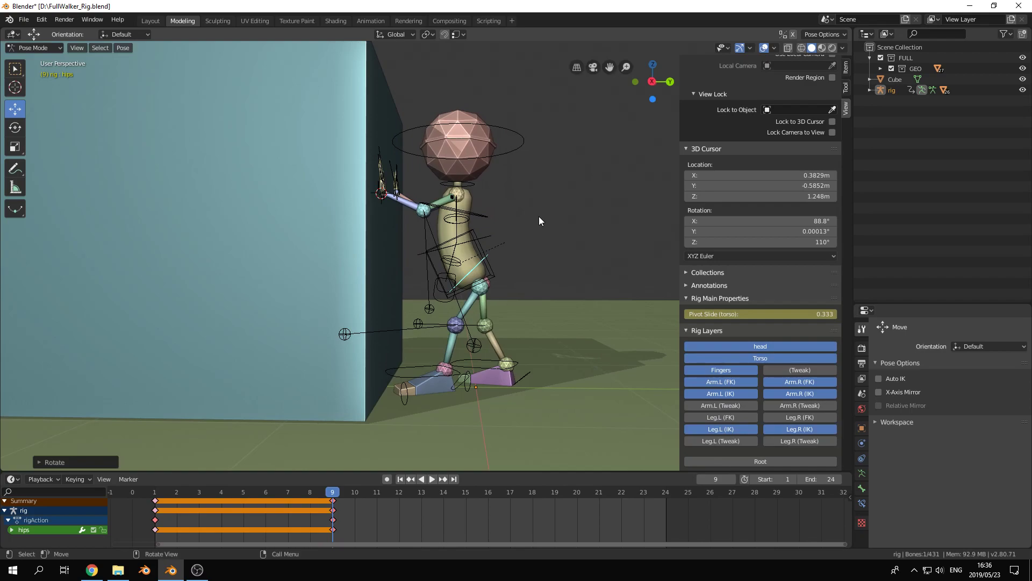
Rotate the torso control slightly further forward toward the cube.
{"action": "left_click", "coordinate": [487, 235]}
{"action": "key", "text": "r"}
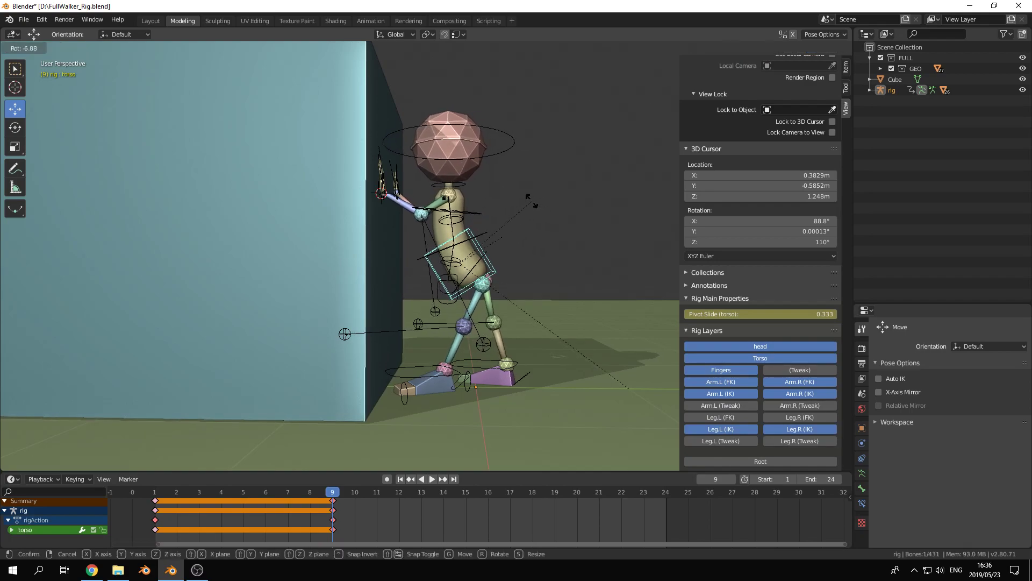
{"action": "left_click", "coordinate": [532, 206]}
Rotate the right foot roll control in Local orientation to lift the rear heel off the ground.
{"action": "middle_click_drag", "start_coordinate": [644, 219], "coordinate": [553, 359]}
{"action": "left_click", "coordinate": [531, 376]}
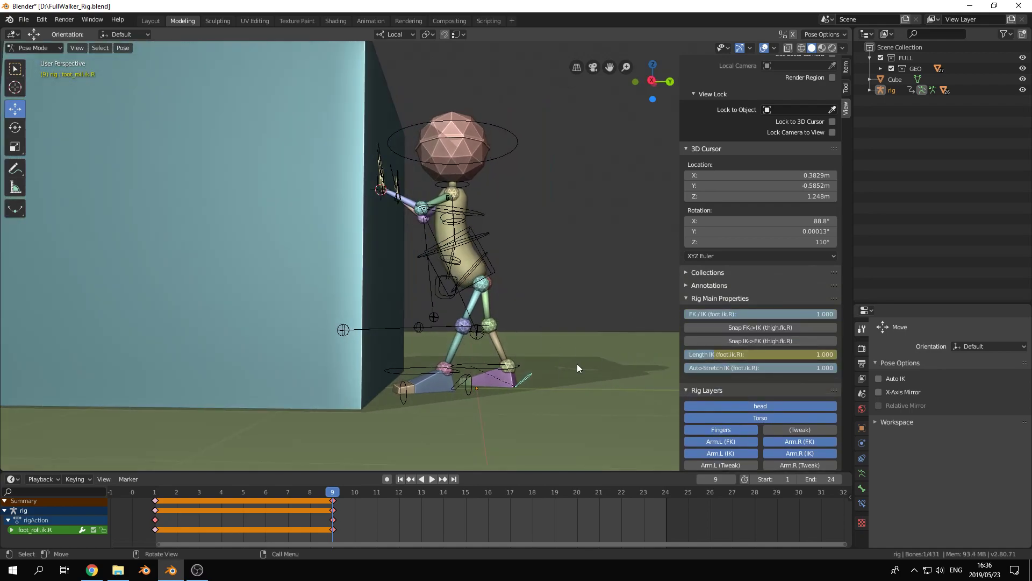
{"action": "key", "text": "comma"}
{"action": "left_click", "coordinate": [677, 363]}
{"action": "key", "text": "shift+space"}
{"action": "key", "text": "r"}
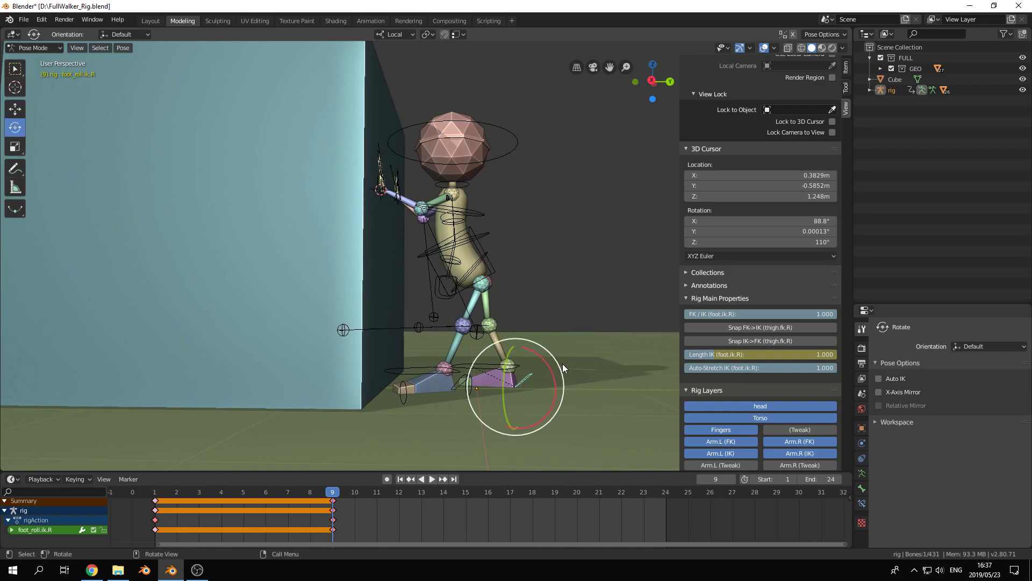
{"action": "left_click_drag", "start_coordinate": [551, 371], "coordinate": [539, 358]}
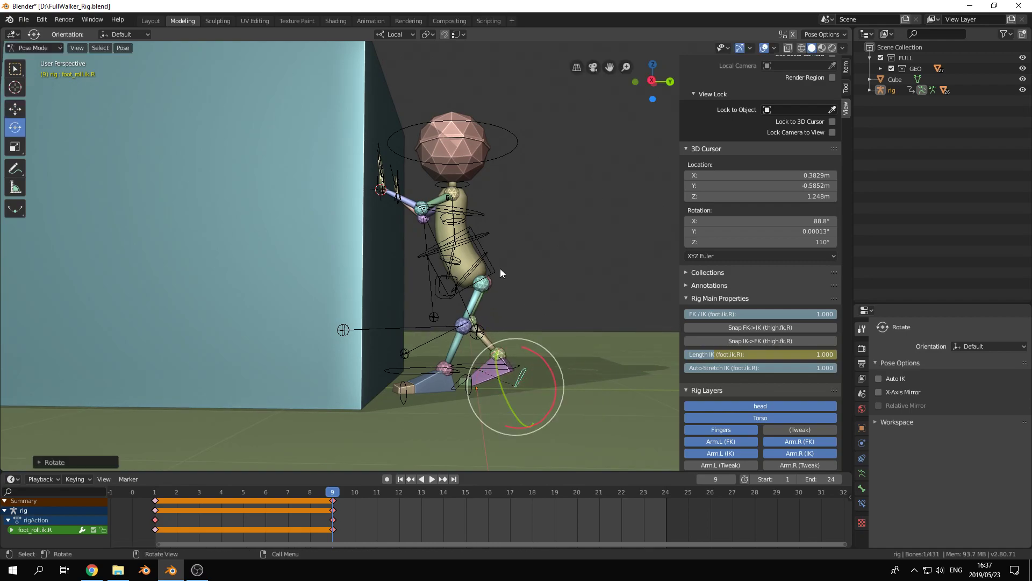
Move the torso about 0.14 m toward the cube and insert a Whole Character keyframe at frame 9.
{"action": "left_click", "coordinate": [491, 268]}
{"action": "key", "text": "g"}
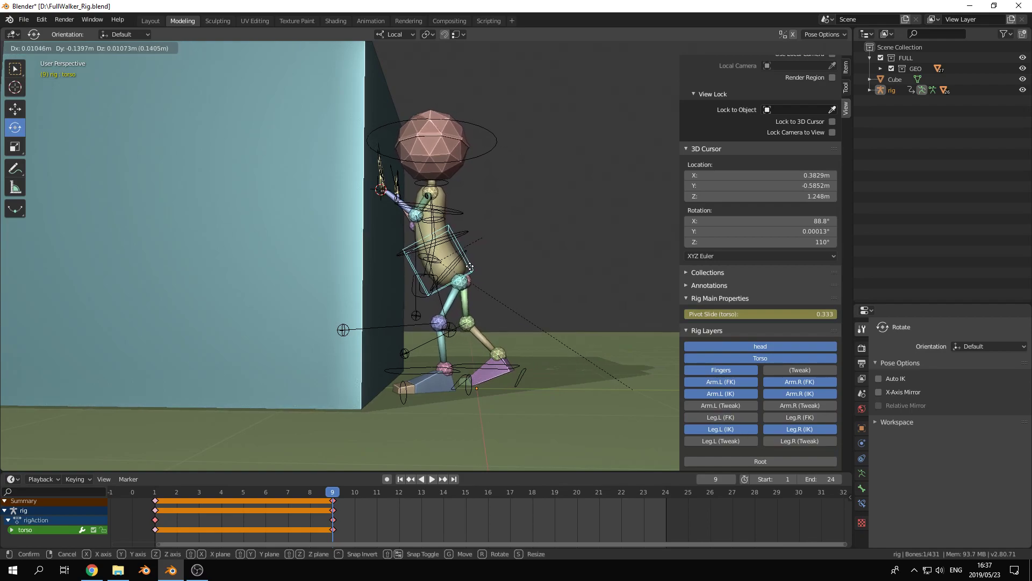
{"action": "left_click", "coordinate": [468, 270]}
{"action": "middle_click_drag", "start_coordinate": [525, 376], "coordinate": [574, 214]}
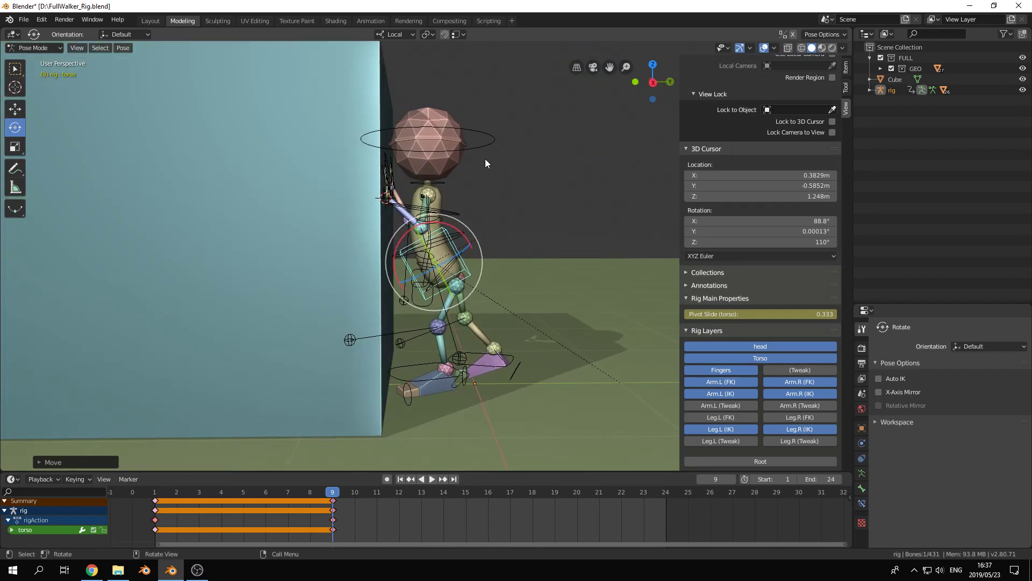
{"action": "key", "text": "i"}
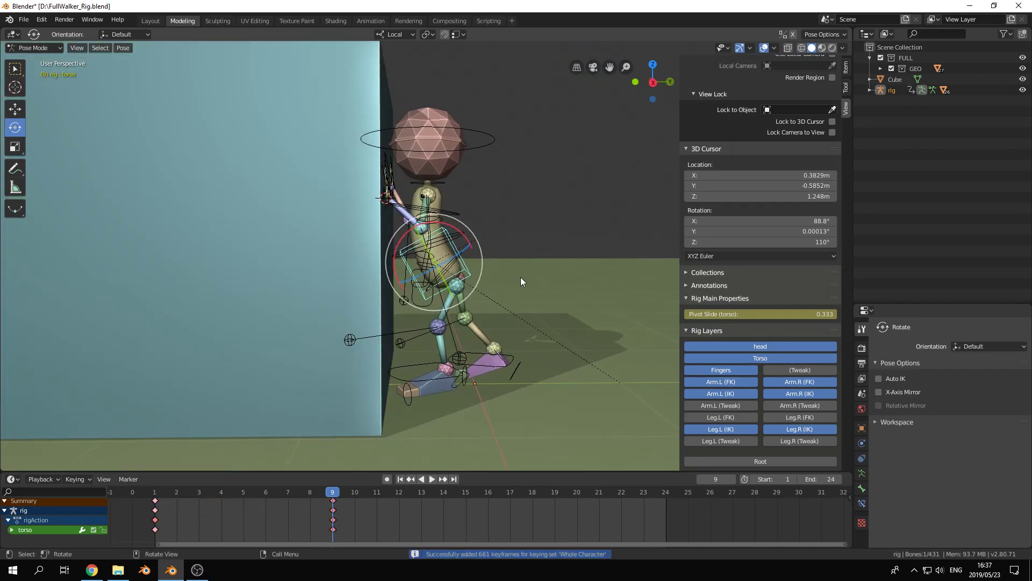
Scrub to frame 5, select both hand IK controls and examine the in-between pose from several angles.
{"action": "left_click", "coordinate": [311, 492]}
{"action": "left_click_drag", "start_coordinate": [311, 491], "coordinate": [244, 500]}
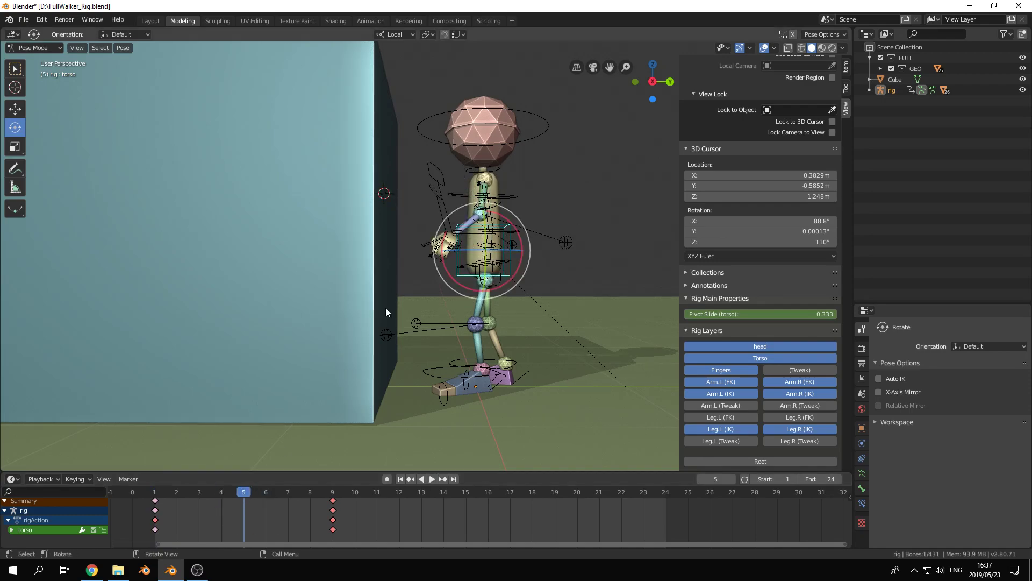
{"action": "left_click", "coordinate": [434, 176]}
{"action": "middle_click_drag", "start_coordinate": [421, 219], "coordinate": [460, 189]}
{"action": "left_click", "coordinate": [509, 197], "text": "shift"}
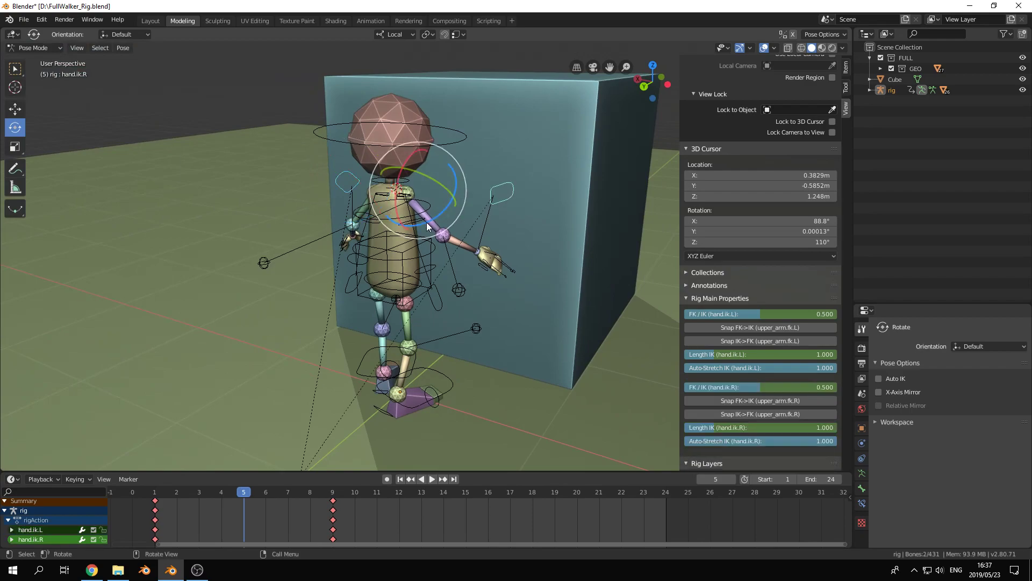
{"action": "middle_click_drag", "start_coordinate": [432, 236], "coordinate": [570, 292]}
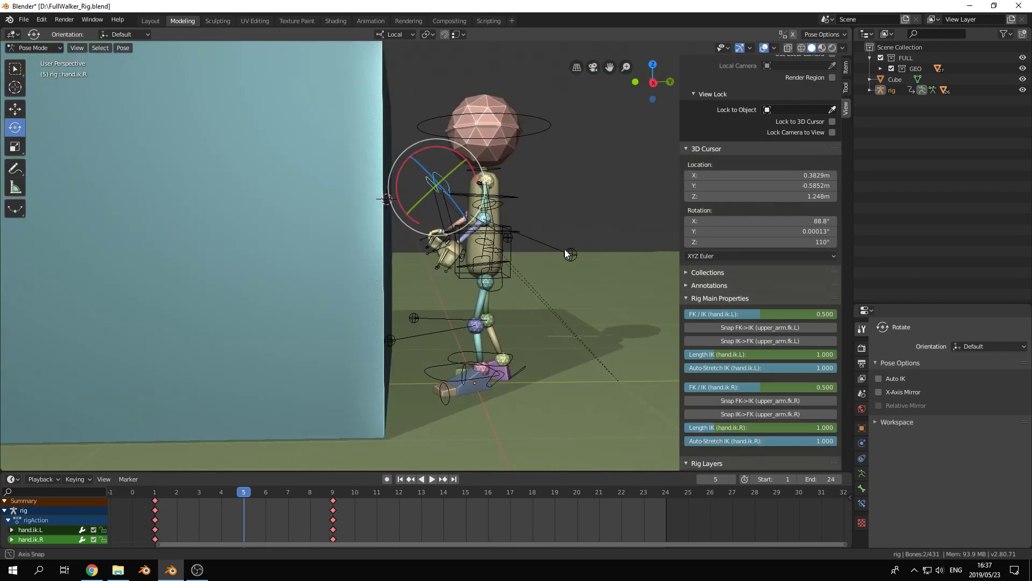
Set the interpolation of all the rig's keyframes to Constant, preview the playback and return to frame 9.
{"action": "key", "text": "a"}
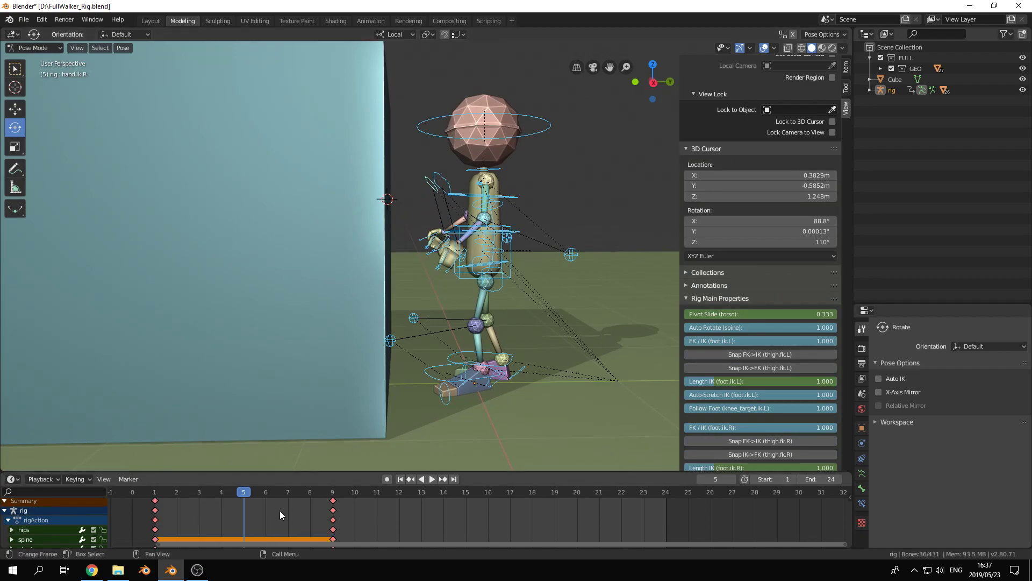
{"action": "key", "text": "t"}
{"action": "left_click", "coordinate": [276, 475]}
{"action": "key", "text": "space"}
{"action": "left_click_drag", "start_coordinate": [263, 540], "coordinate": [329, 515]}
Examine how the left hand meets the cube at frame 9 up close, with its IK control selected.
{"action": "middle_click_drag", "start_coordinate": [412, 304], "coordinate": [344, 256]}
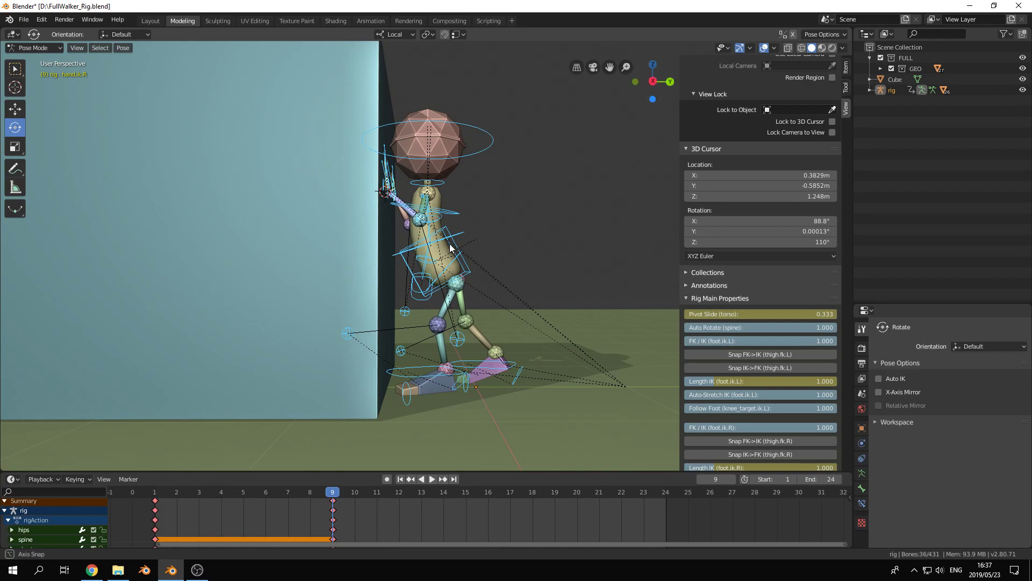
{"action": "middle_click_drag", "start_coordinate": [363, 259], "coordinate": [286, 272]}
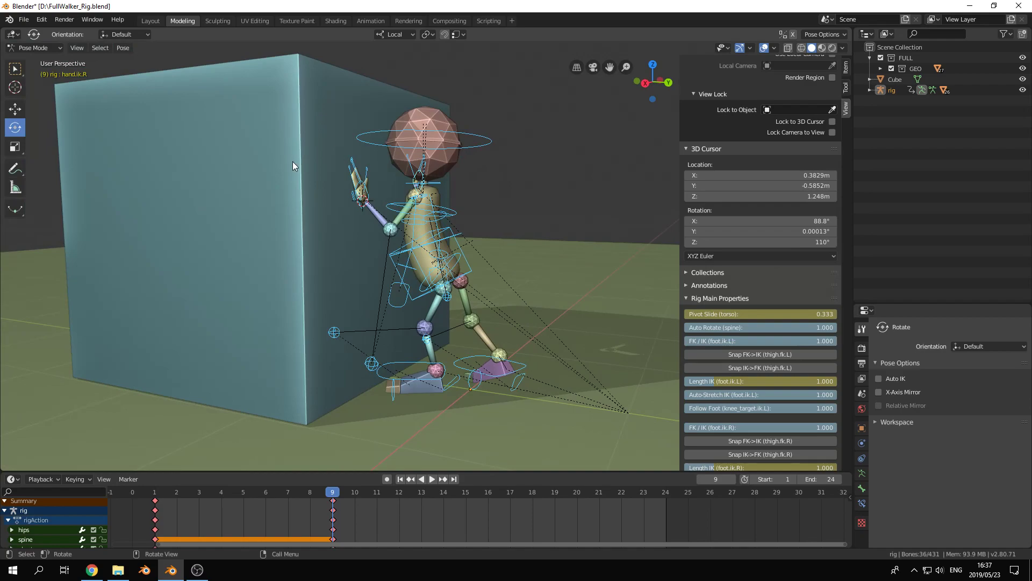
{"action": "scroll", "coordinate": [334, 224], "scroll_direction": "up", "scroll_amount": 3}
{"action": "scroll", "coordinate": [333, 225], "scroll_direction": "down", "scroll_amount": 1}
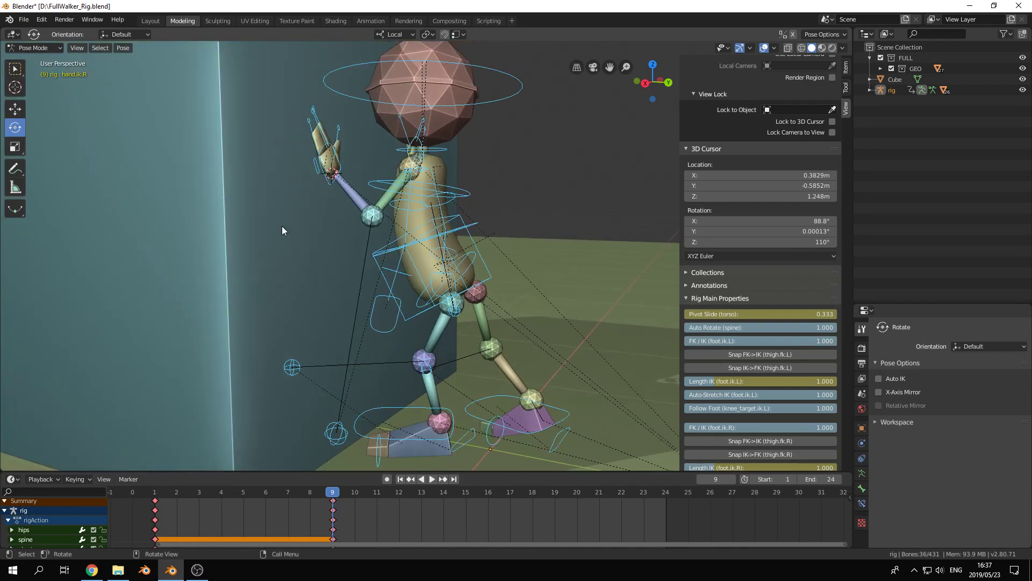
{"action": "scroll", "coordinate": [283, 239], "scroll_direction": "down", "scroll_amount": 1}
{"action": "middle_click_drag", "start_coordinate": [297, 156], "coordinate": [305, 191], "text": "shift"}
{"action": "scroll", "coordinate": [353, 246], "scroll_direction": "up", "scroll_amount": 3}
{"action": "middle_click_drag", "start_coordinate": [353, 247], "coordinate": [396, 295], "text": "shift"}
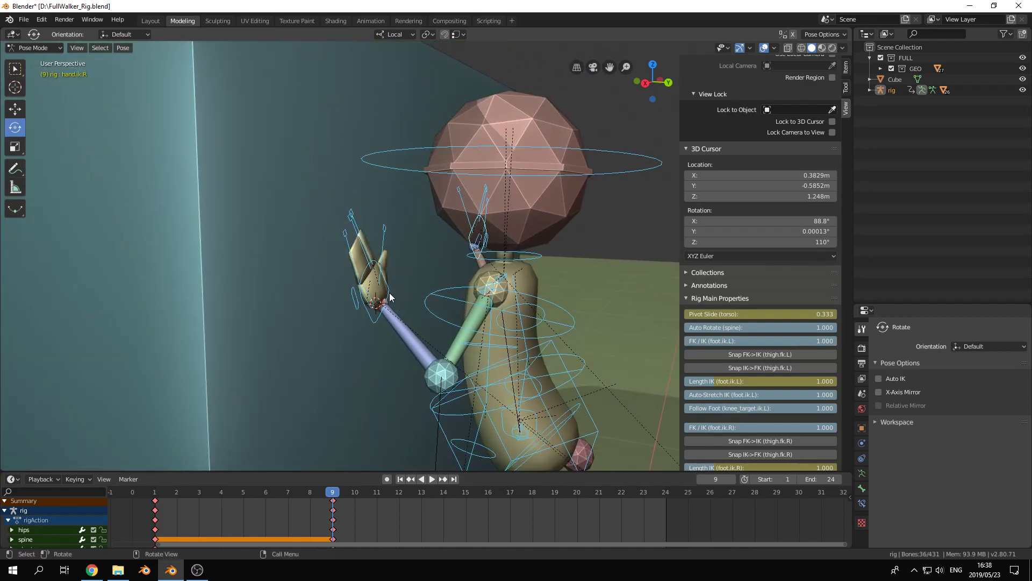
{"action": "left_click", "coordinate": [374, 321]}
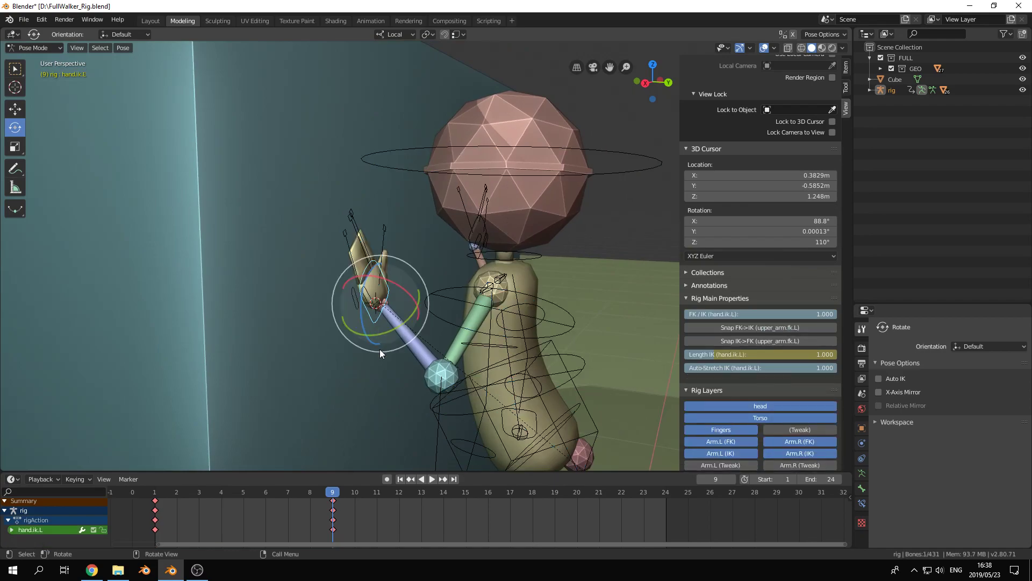
{"action": "scroll", "coordinate": [224, 332], "scroll_direction": "down", "scroll_amount": 2}
{"action": "scroll", "coordinate": [225, 336], "scroll_direction": "down", "scroll_amount": 1}
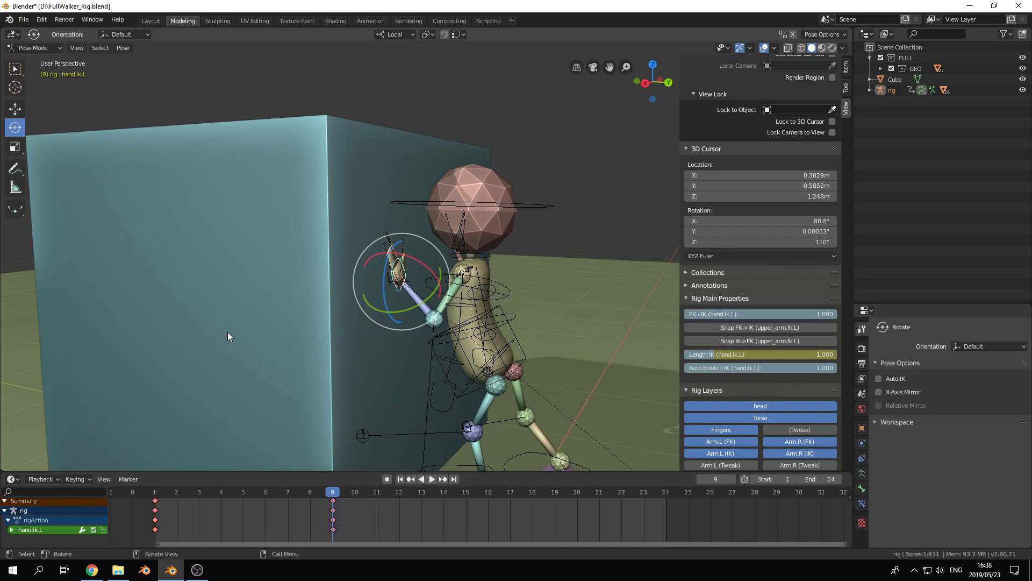
{"action": "scroll", "coordinate": [412, 266], "scroll_direction": "up", "scroll_amount": 6}
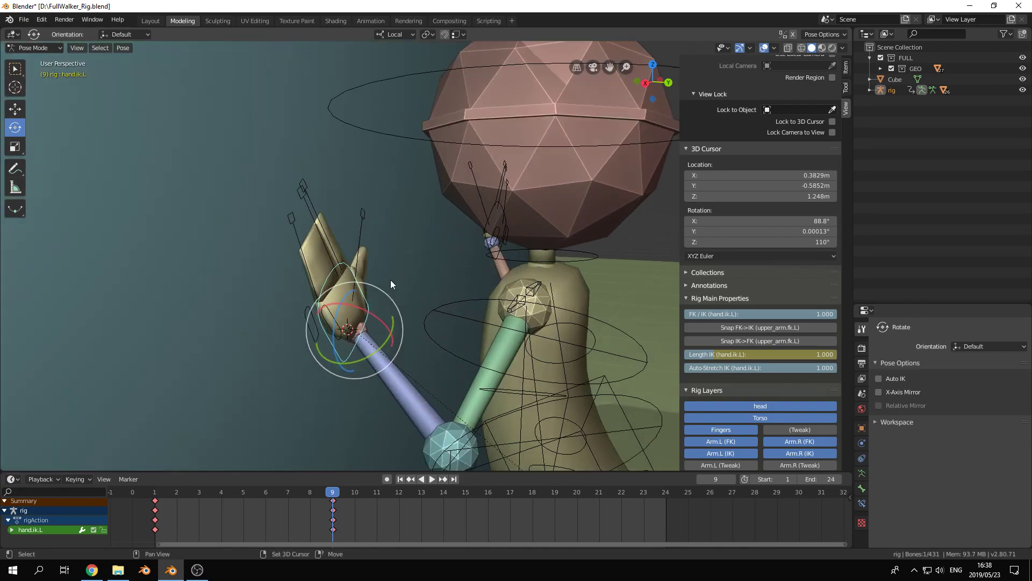
Add a Child Of bone constraint to the left hand IK control, target it to the Cube and set its inverse.
{"action": "middle_click_drag", "start_coordinate": [388, 283], "coordinate": [505, 242], "text": "shift"}
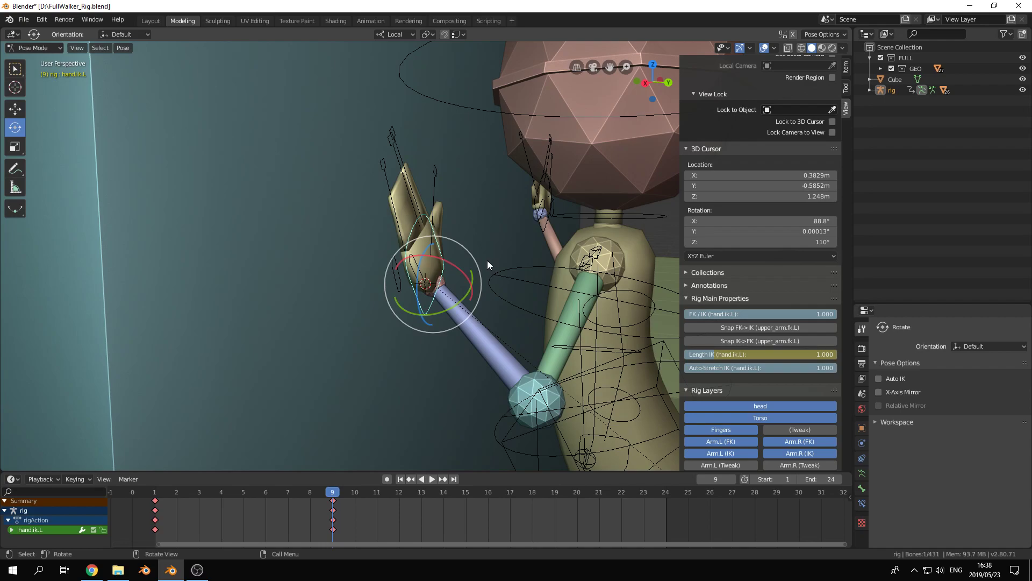
{"action": "middle_click_drag", "start_coordinate": [283, 292], "coordinate": [427, 249]}
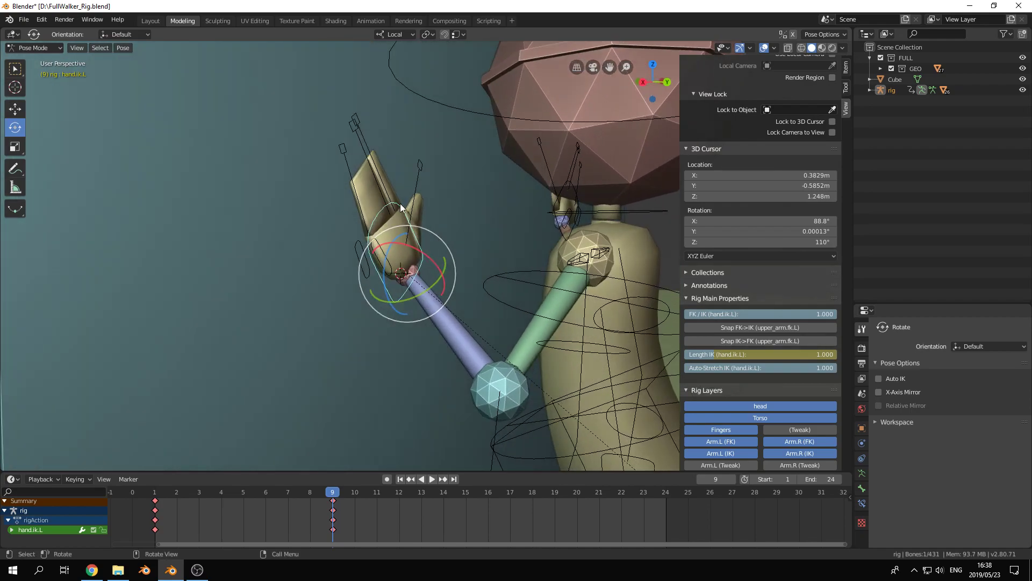
{"action": "left_click", "coordinate": [862, 503]}
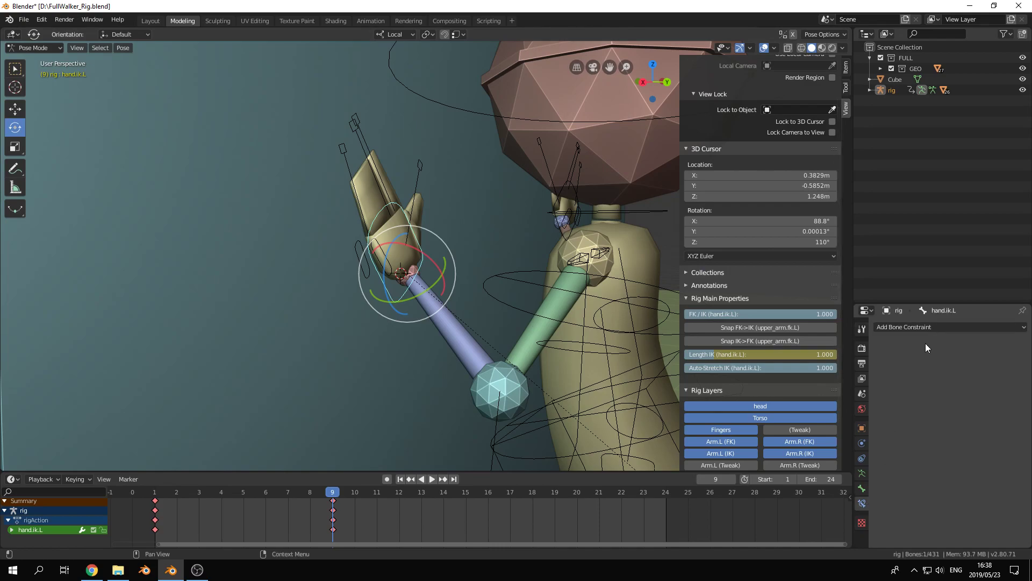
{"action": "left_click", "coordinate": [928, 326]}
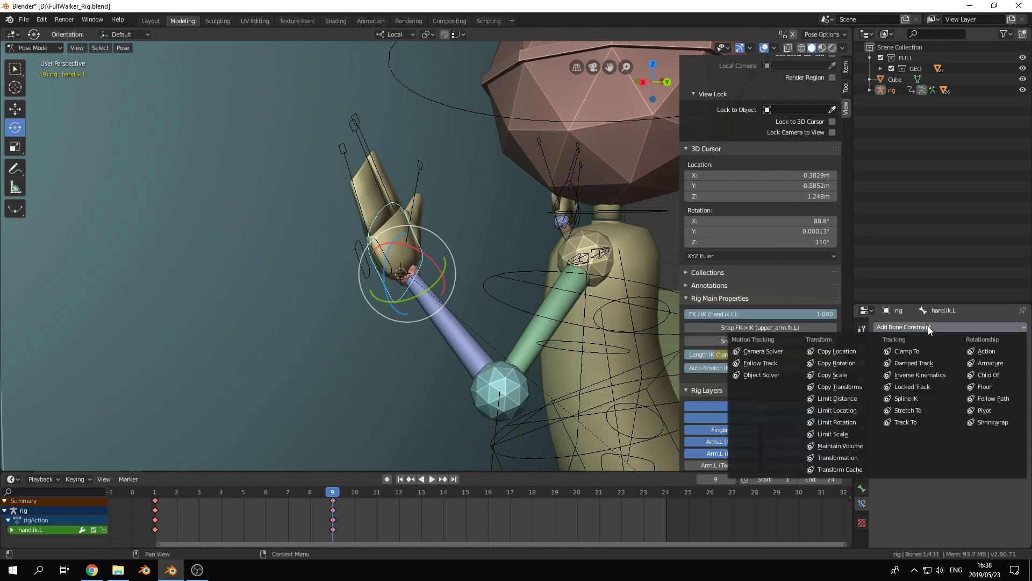
{"action": "left_click", "coordinate": [997, 373]}
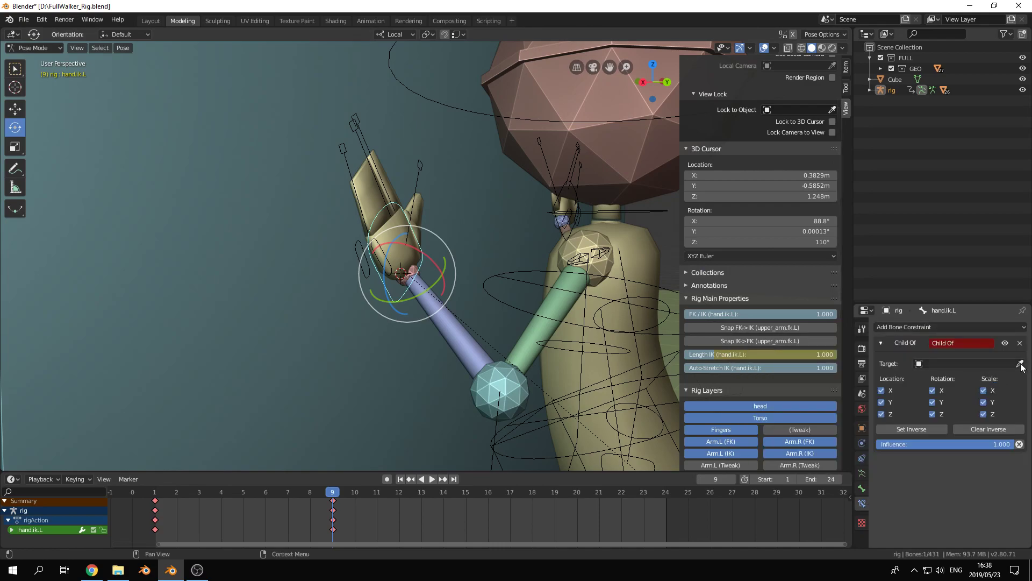
{"action": "left_click", "coordinate": [965, 365]}
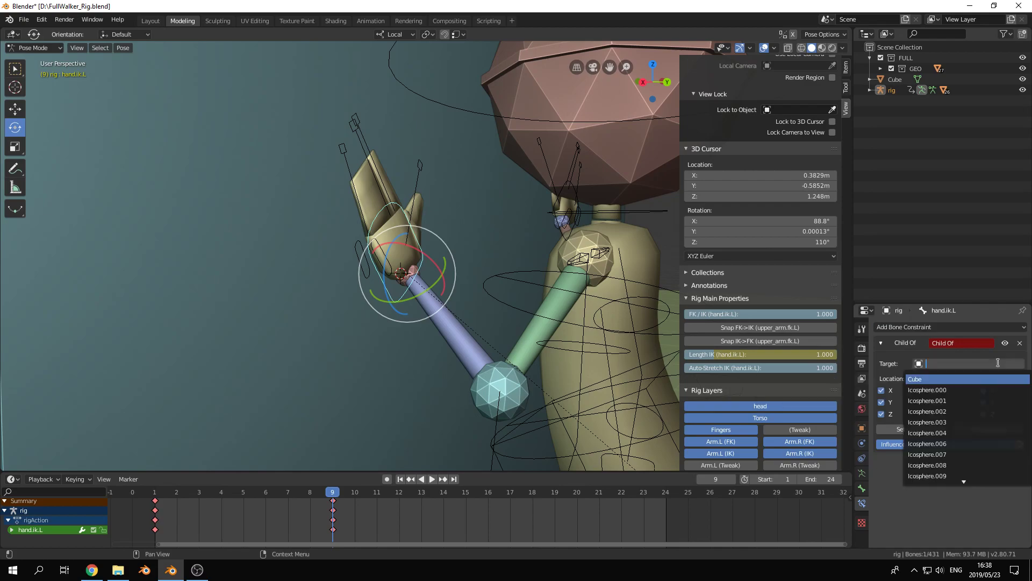
{"action": "left_click", "coordinate": [962, 379]}
{"action": "scroll", "coordinate": [497, 274], "scroll_direction": "down", "scroll_amount": 5}
{"action": "middle_click_drag", "start_coordinate": [496, 270], "coordinate": [295, 215]}
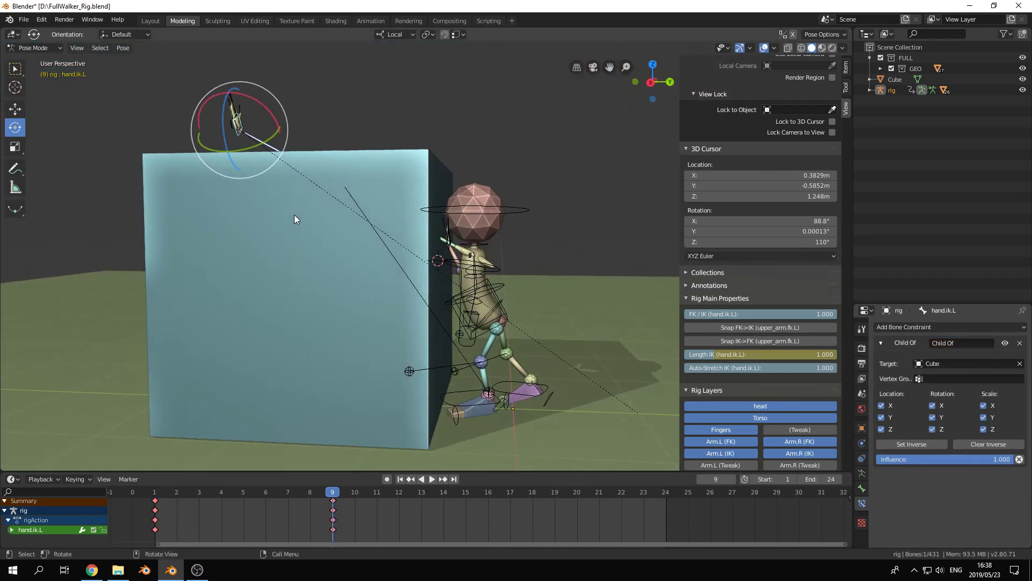
{"action": "left_click", "coordinate": [908, 444]}
{"action": "scroll", "coordinate": [539, 298], "scroll_direction": "up", "scroll_amount": 4}
{"action": "middle_click_drag", "start_coordinate": [539, 298], "coordinate": [508, 298]}
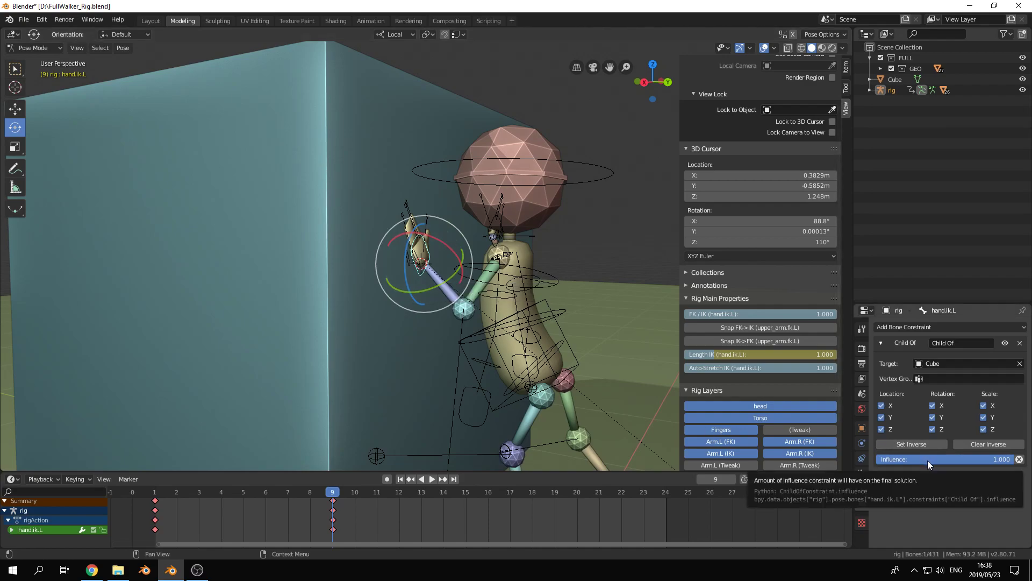
Key the left hand's Child Of influence at 1.000 on frame 9 and at 0.000 on frame 8.
{"action": "key", "text": "i"}
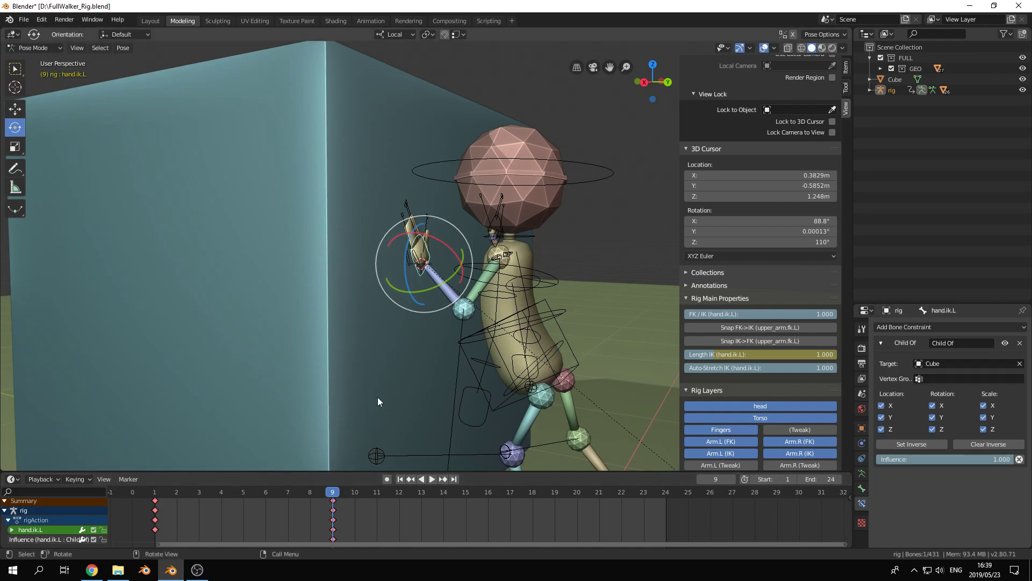
{"action": "key", "text": "Left"}
{"action": "left_click_drag", "start_coordinate": [1003, 460], "coordinate": [907, 460]}
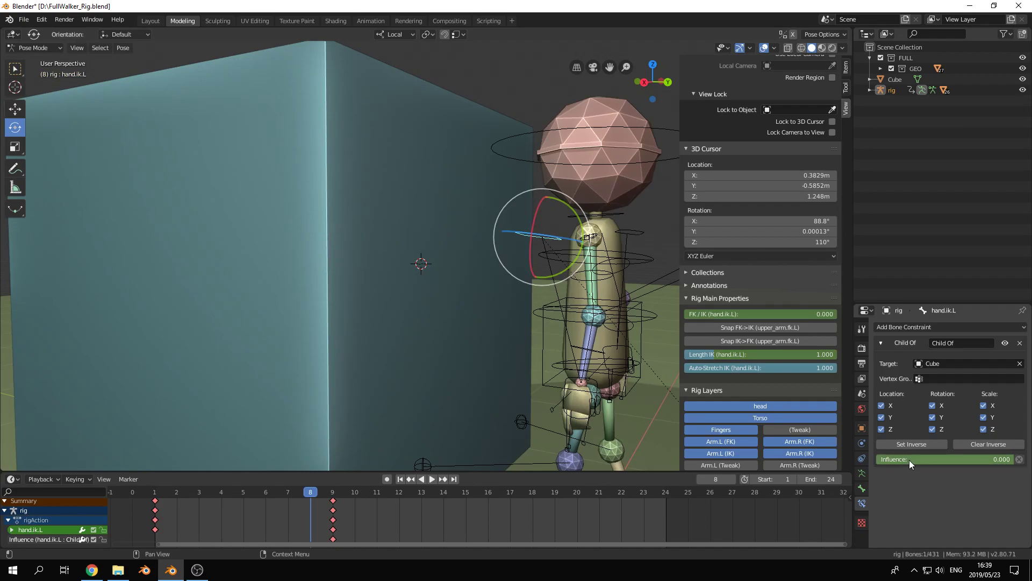
{"action": "key", "text": "i"}
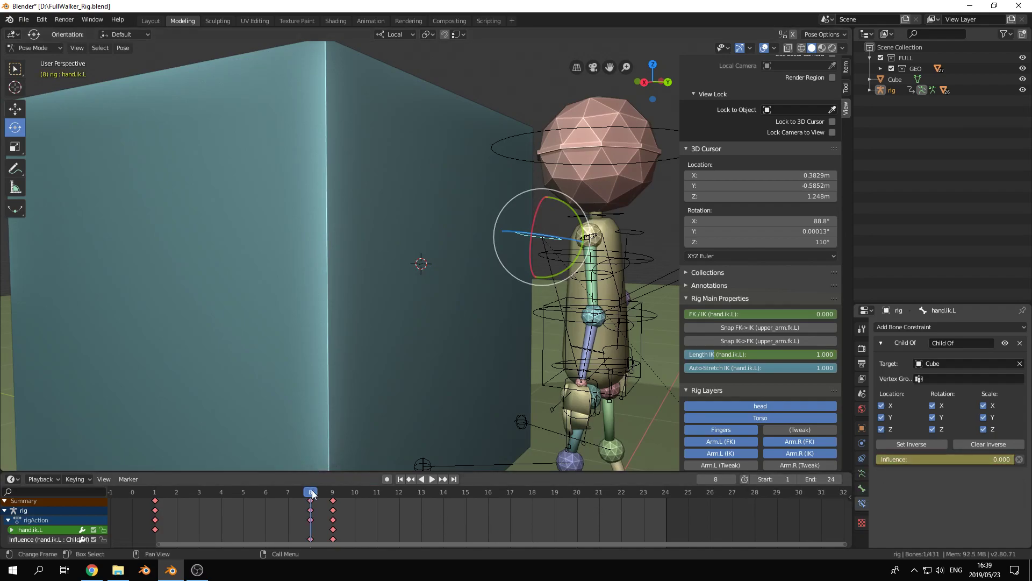
Return to frame 9 and give the right hand IK control a Child Of constraint targeting the Cube, with its inverse set.
{"action": "left_click", "coordinate": [328, 495]}
{"action": "middle_click_drag", "start_coordinate": [383, 411], "coordinate": [433, 293]}
{"action": "left_click", "coordinate": [450, 279]}
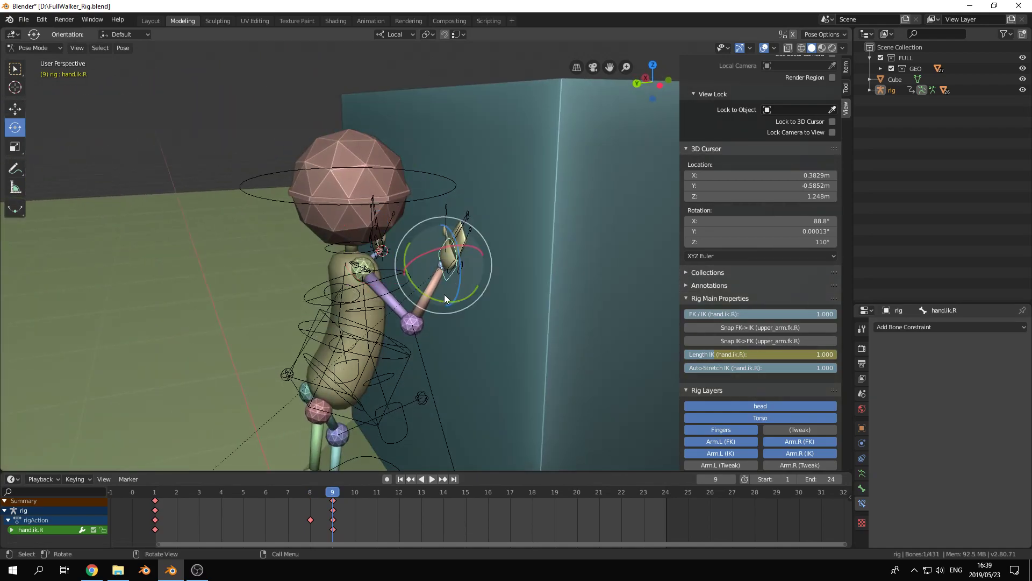
{"action": "left_click", "coordinate": [955, 328]}
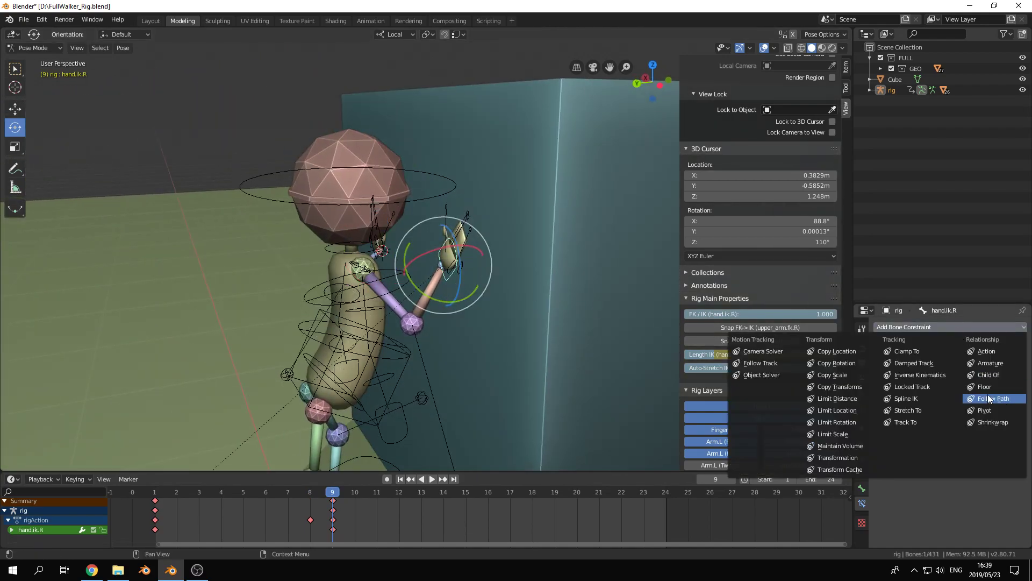
{"action": "left_click", "coordinate": [994, 376]}
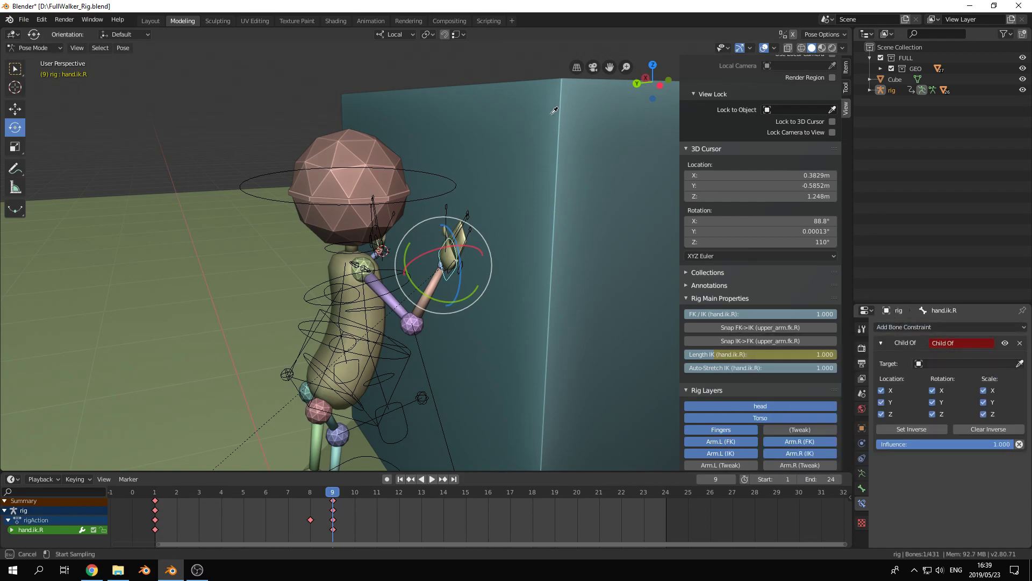
{"action": "left_click", "coordinate": [983, 362]}
{"action": "left_click", "coordinate": [944, 377]}
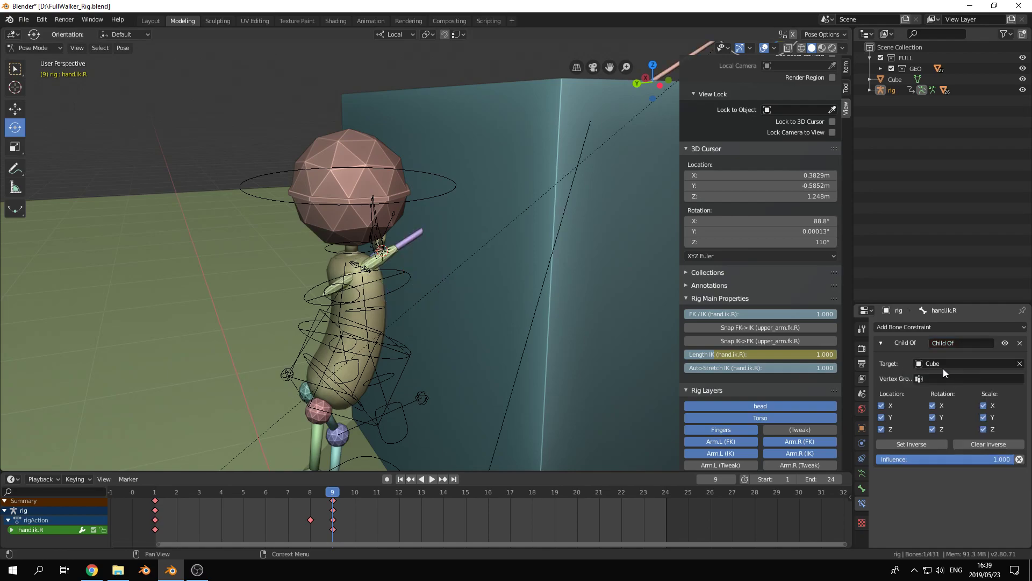
{"action": "scroll", "coordinate": [534, 279], "scroll_direction": "down", "scroll_amount": 3}
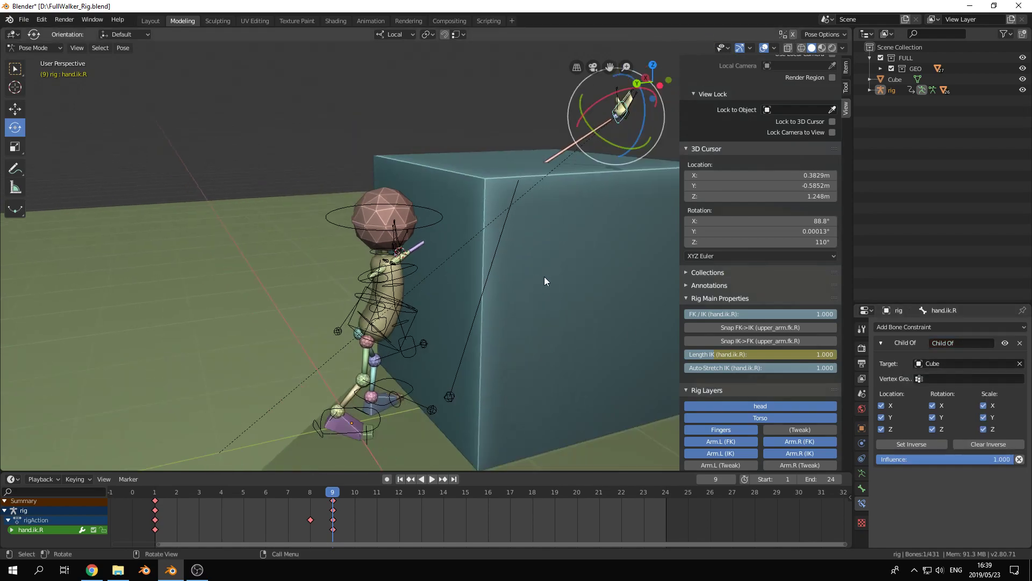
{"action": "left_click", "coordinate": [915, 445]}
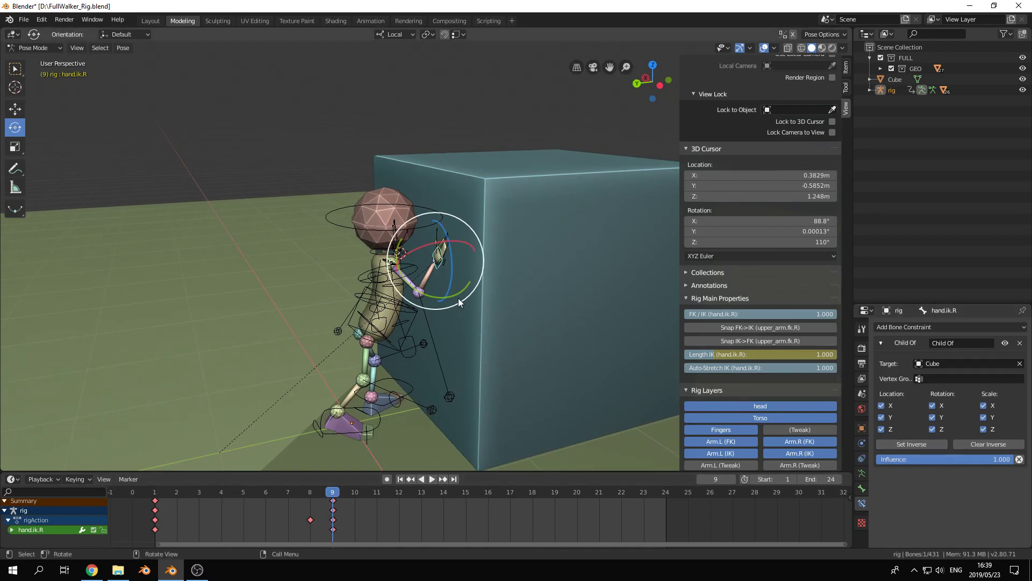
Key the right hand's Child Of influence at 1.000 on frame 9 and at 0.000 on frame 8.
{"action": "key", "text": "i"}
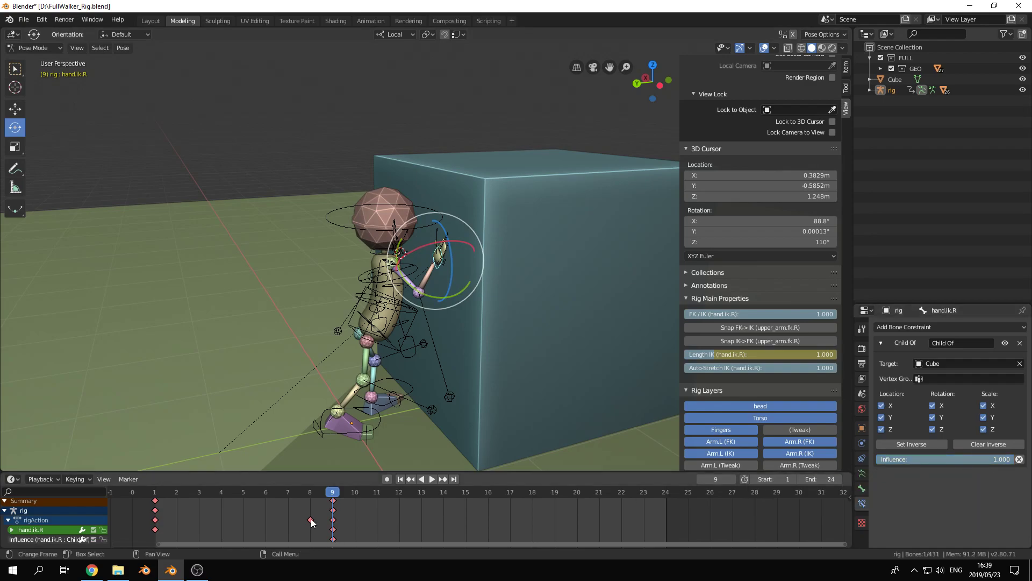
{"action": "left_click", "coordinate": [311, 542]}
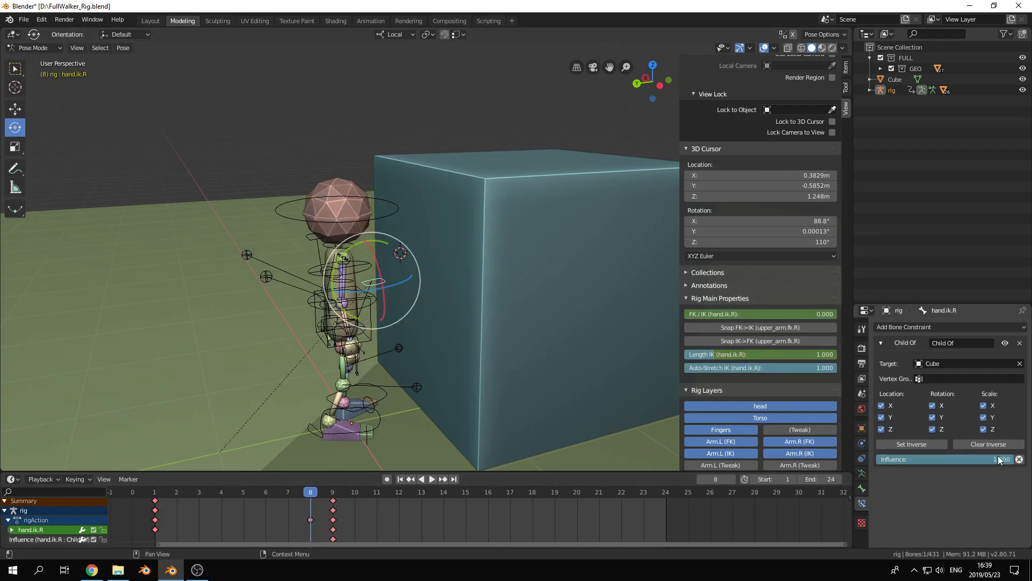
{"action": "left_click_drag", "start_coordinate": [975, 459], "coordinate": [875, 459]}
{"action": "key", "text": "i"}
Switch to Object Mode, select the cube and try moving it at frame 8.
{"action": "middle_click_drag", "start_coordinate": [361, 344], "coordinate": [581, 329]}
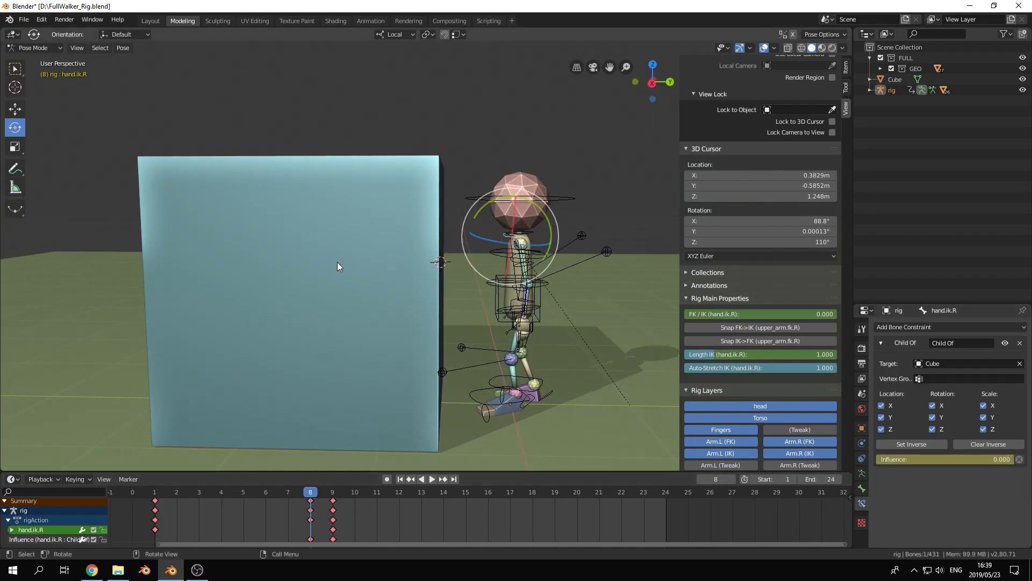
{"action": "left_click", "coordinate": [348, 231]}
{"action": "key", "text": "ctrl+Tab"}
{"action": "left_click", "coordinate": [357, 179]}
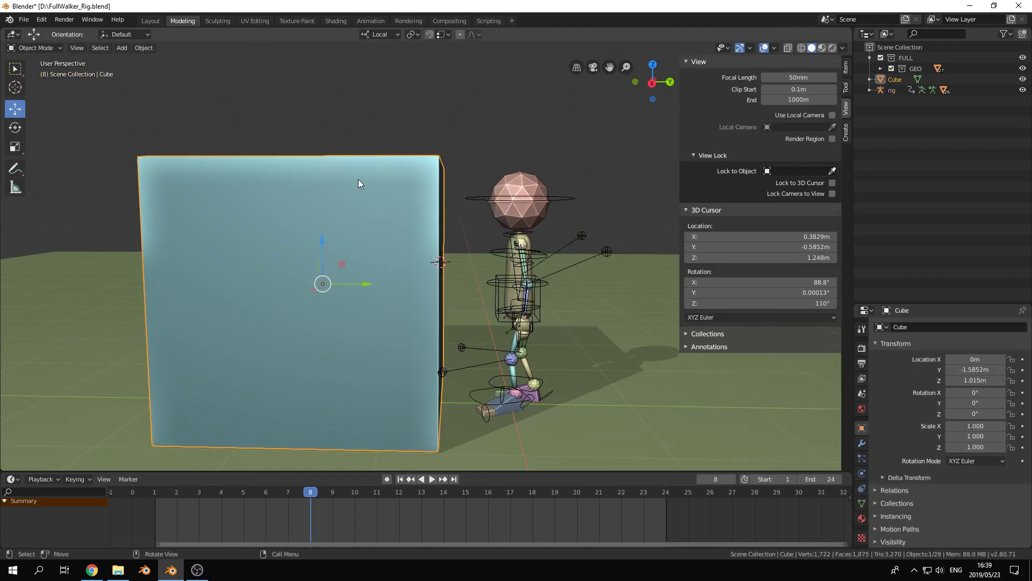
{"action": "key", "text": "g"}
{"action": "key", "text": "Escape"}
{"action": "middle_click_drag", "start_coordinate": [541, 219], "coordinate": [548, 299]}
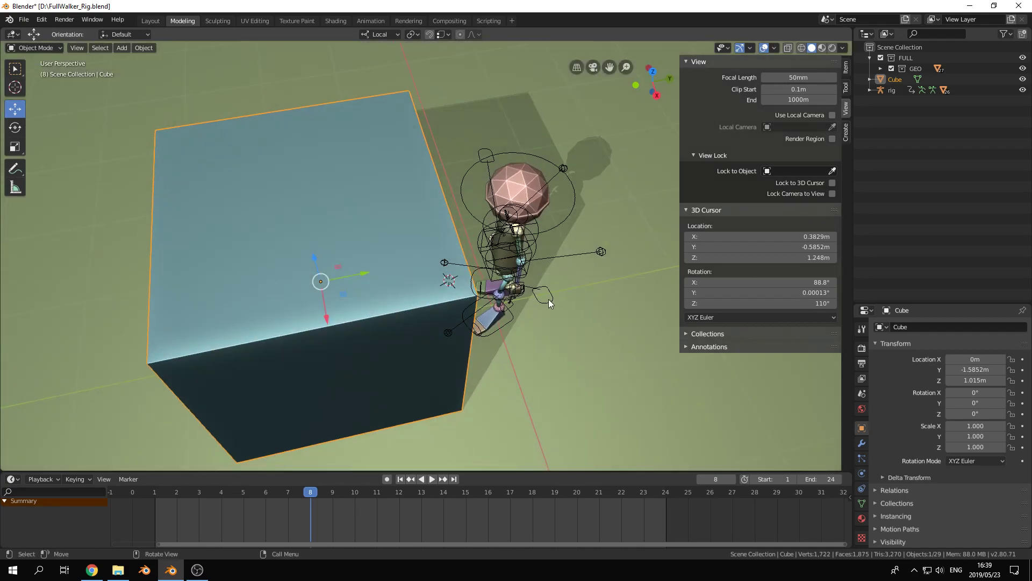
{"action": "middle_click_drag", "start_coordinate": [470, 196], "coordinate": [422, 186]}
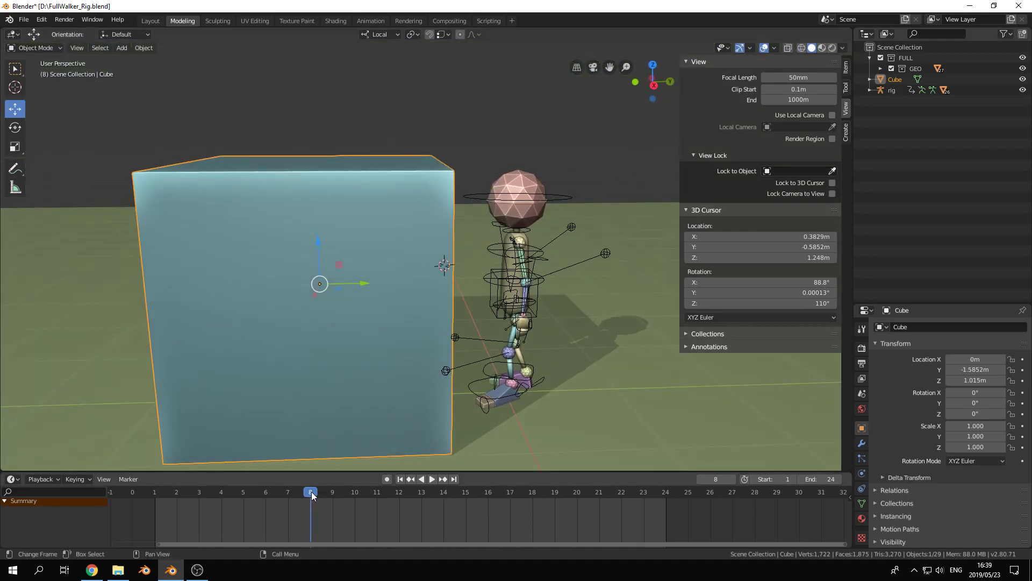
Go to frame 9 and test-move the cube to check how both hands follow it, leaving it at its original position.
{"action": "left_click_drag", "start_coordinate": [311, 491], "coordinate": [331, 491]}
{"action": "middle_click_drag", "start_coordinate": [335, 221], "coordinate": [359, 257]}
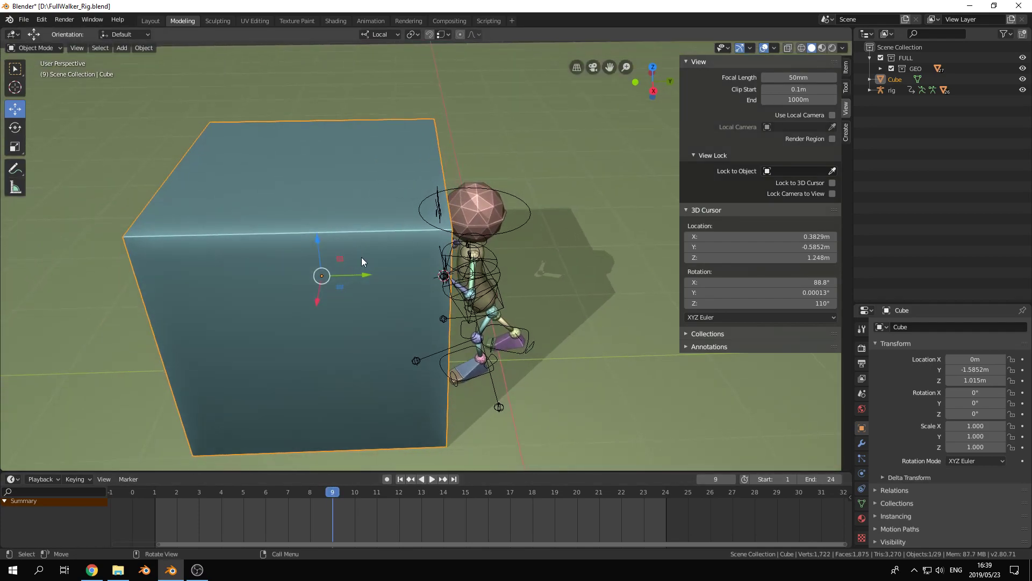
{"action": "key", "text": "g"}
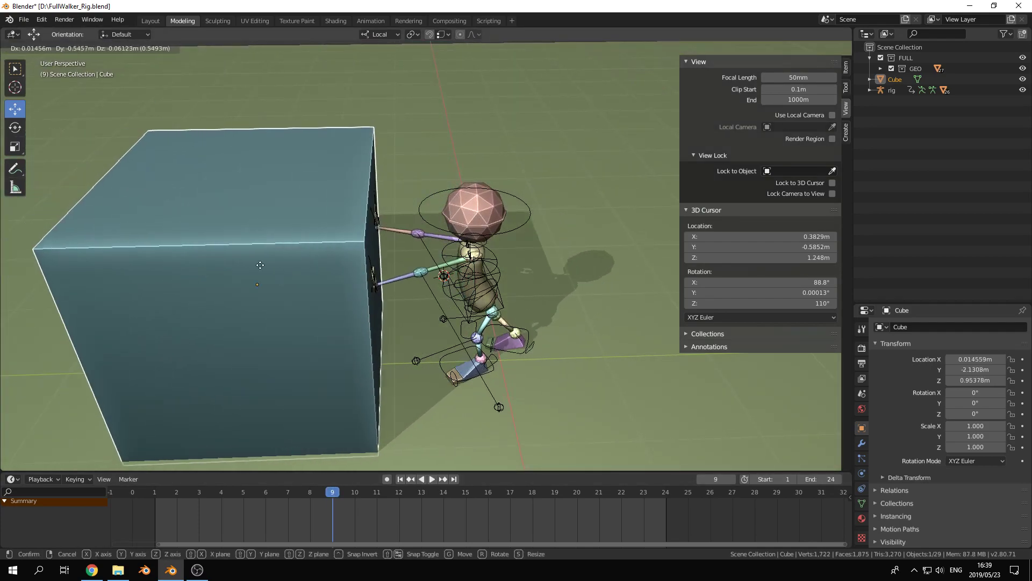
{"action": "left_click", "coordinate": [286, 265]}
{"action": "middle_click_drag", "start_coordinate": [285, 265], "coordinate": [270, 272]}
{"action": "middle_click_drag", "start_coordinate": [430, 247], "coordinate": [539, 229]}
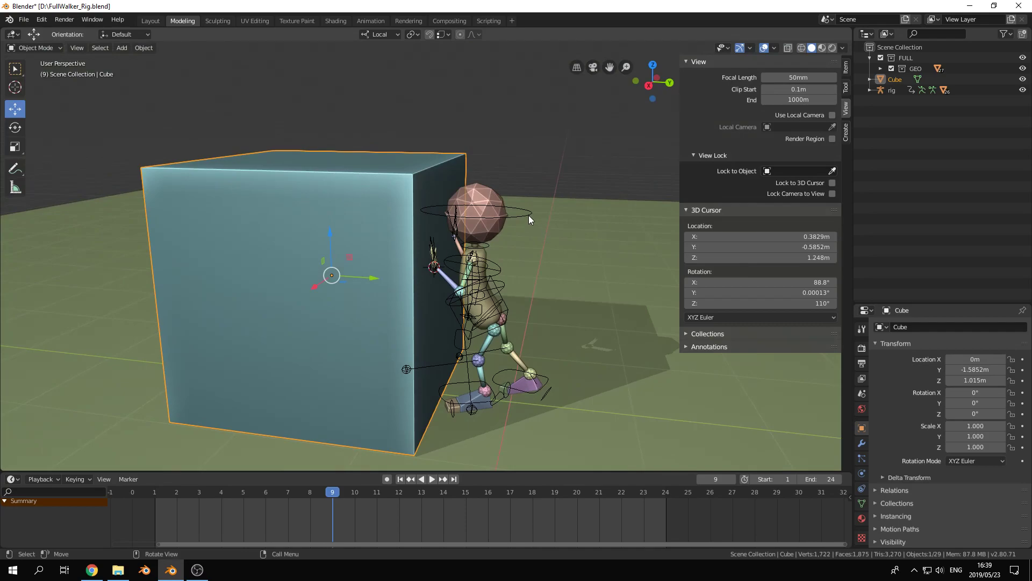
{"action": "left_click", "coordinate": [528, 214]}
{"action": "middle_click_drag", "start_coordinate": [433, 249], "coordinate": [341, 297]}
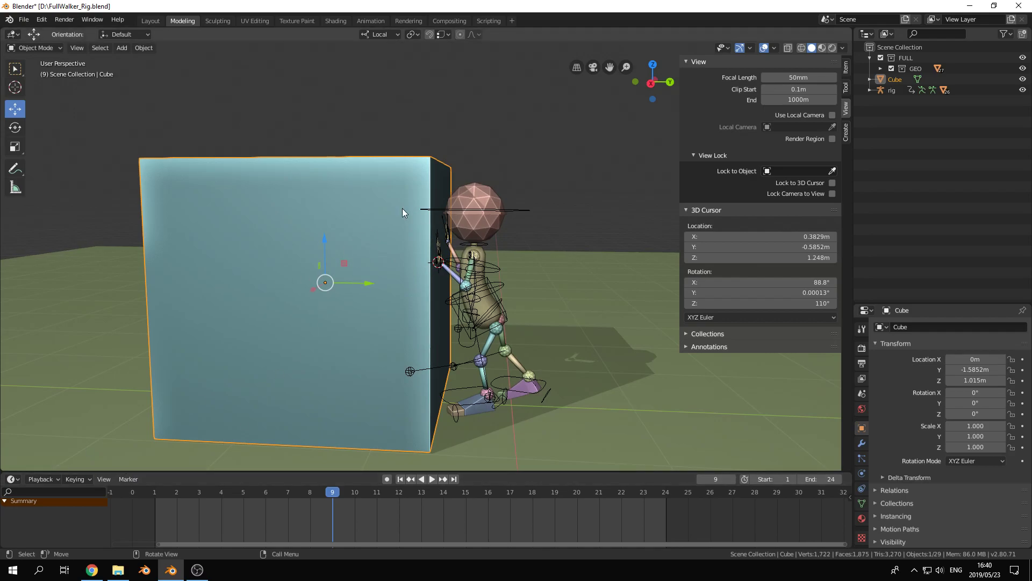
Insert a location keyframe for the cube at frame 9.
{"action": "key", "text": "i"}
{"action": "left_click", "coordinate": [847, 68]}
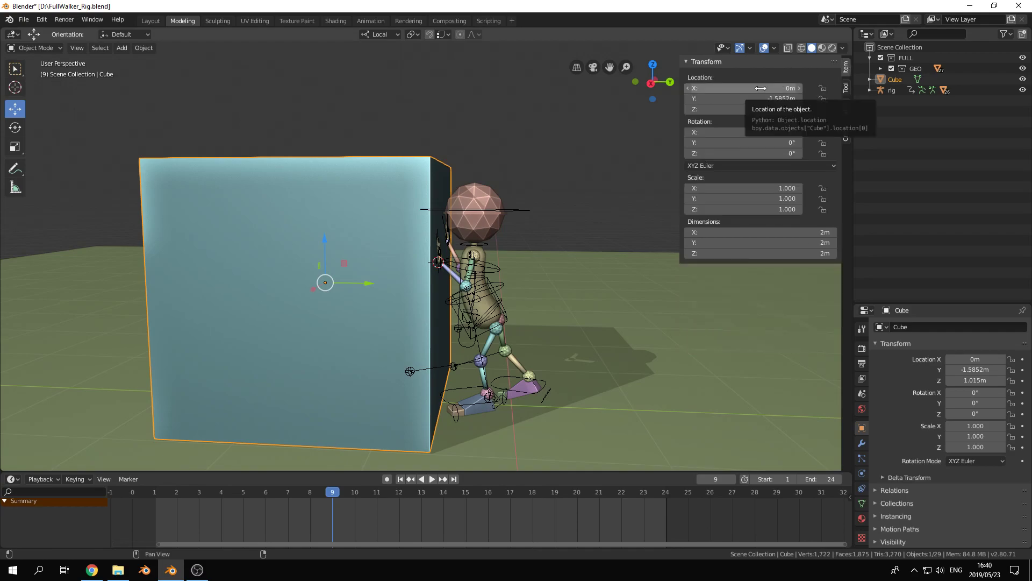
{"action": "key", "text": "i"}
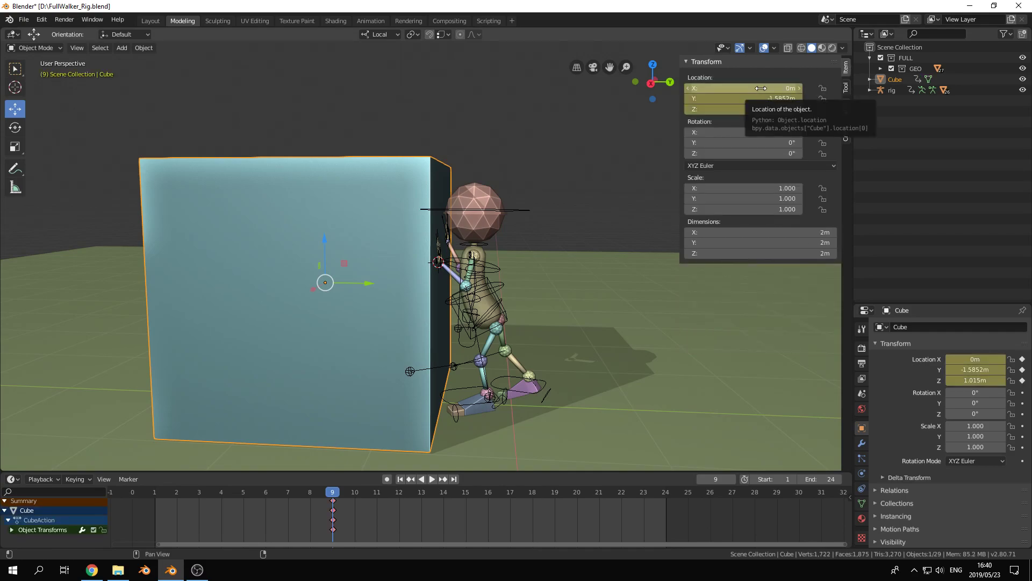
Go to frame 15 and move the cube a short distance along the Y axis away from the character.
{"action": "left_click_drag", "start_coordinate": [333, 493], "coordinate": [325, 537]}
{"action": "left_click_drag", "start_coordinate": [337, 494], "coordinate": [466, 493]}
{"action": "middle_click_drag", "start_coordinate": [423, 204], "coordinate": [432, 200]}
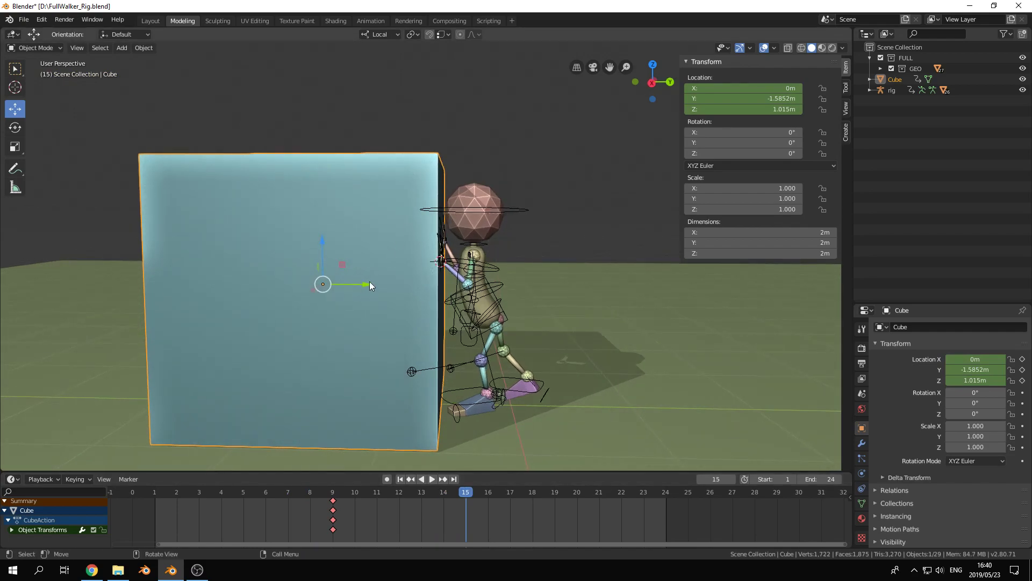
{"action": "left_click_drag", "start_coordinate": [368, 285], "coordinate": [347, 288]}
Put the rig back into Pose Mode and rotate the torso slightly further forward toward the cube at frame 15.
{"action": "left_click", "coordinate": [514, 318]}
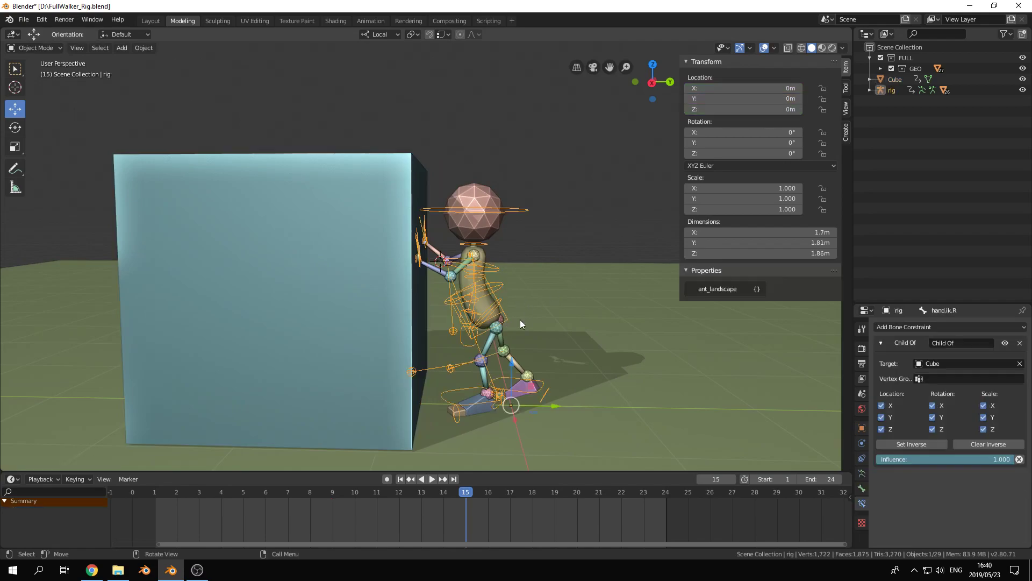
{"action": "scroll", "coordinate": [557, 314], "scroll_direction": "up", "scroll_amount": 1}
{"action": "middle_click_drag", "start_coordinate": [557, 314], "coordinate": [534, 256], "text": "shift"}
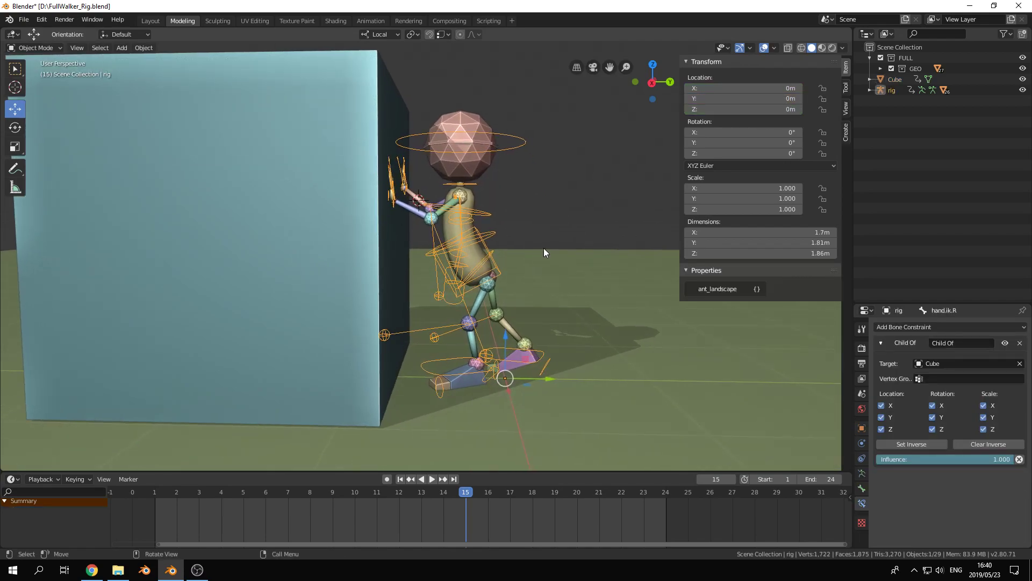
{"action": "key", "text": "g"}
{"action": "right_click", "coordinate": [527, 254]}
{"action": "key", "text": "ctrl+Tab"}
{"action": "left_click", "coordinate": [499, 266]}
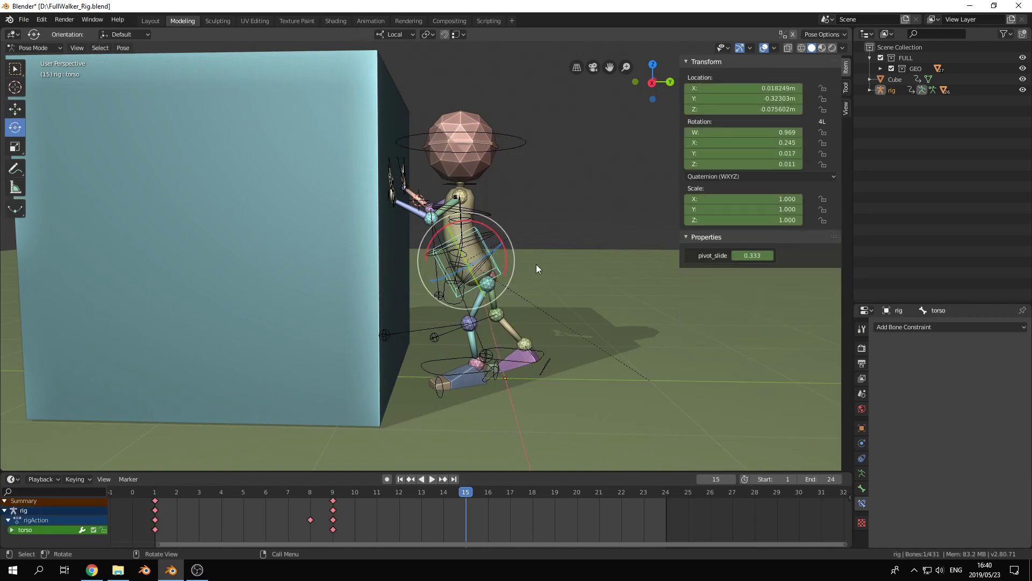
{"action": "left_click_drag", "start_coordinate": [499, 239], "coordinate": [495, 239]}
Select both foot IK controls of the character at frame 15 and activate the Move tool.
{"action": "scroll", "coordinate": [548, 329], "scroll_direction": "down", "scroll_amount": 1}
{"action": "middle_click_drag", "start_coordinate": [543, 334], "coordinate": [537, 300], "text": "shift"}
{"action": "scroll", "coordinate": [492, 343], "scroll_direction": "up", "scroll_amount": 2}
{"action": "middle_click_drag", "start_coordinate": [492, 343], "coordinate": [489, 312], "text": "shift"}
{"action": "left_click", "coordinate": [451, 307]}
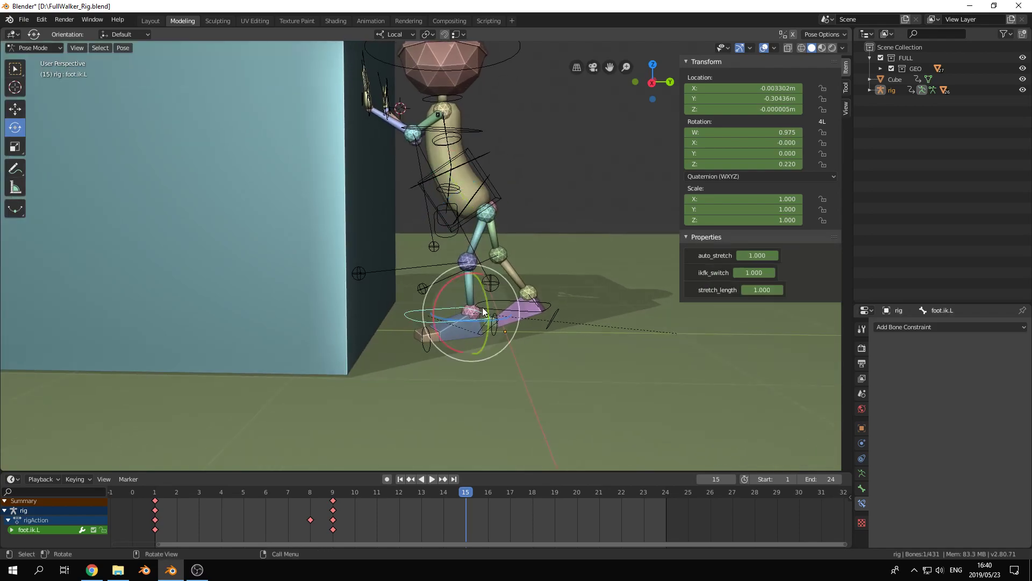
{"action": "left_click", "coordinate": [551, 302], "text": "shift"}
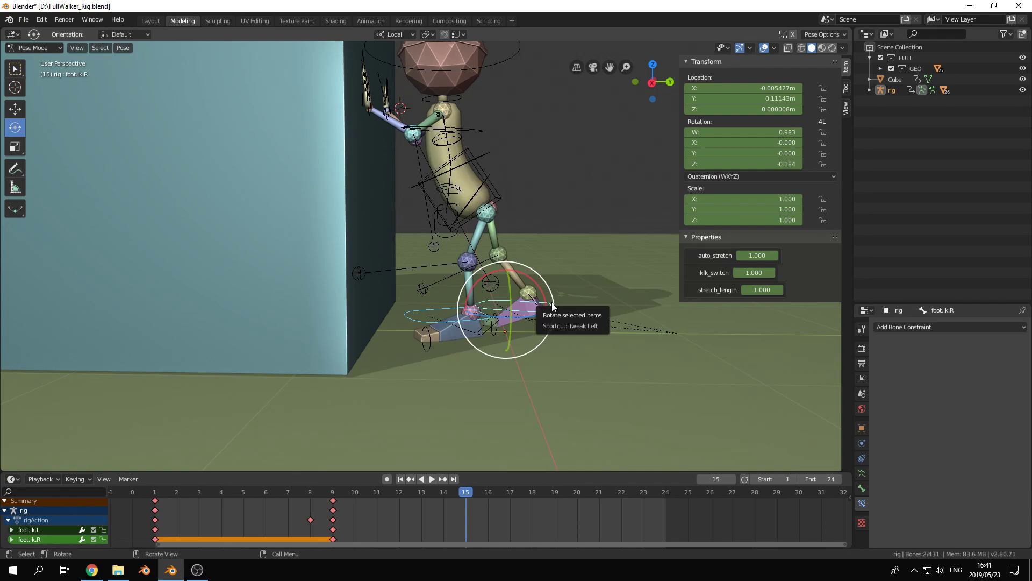
{"action": "key", "text": "shift+space"}
{"action": "key", "text": "g"}
{"action": "left_click_drag", "start_coordinate": [464, 308], "coordinate": [544, 318]}
{"action": "right_click", "coordinate": [549, 324]}
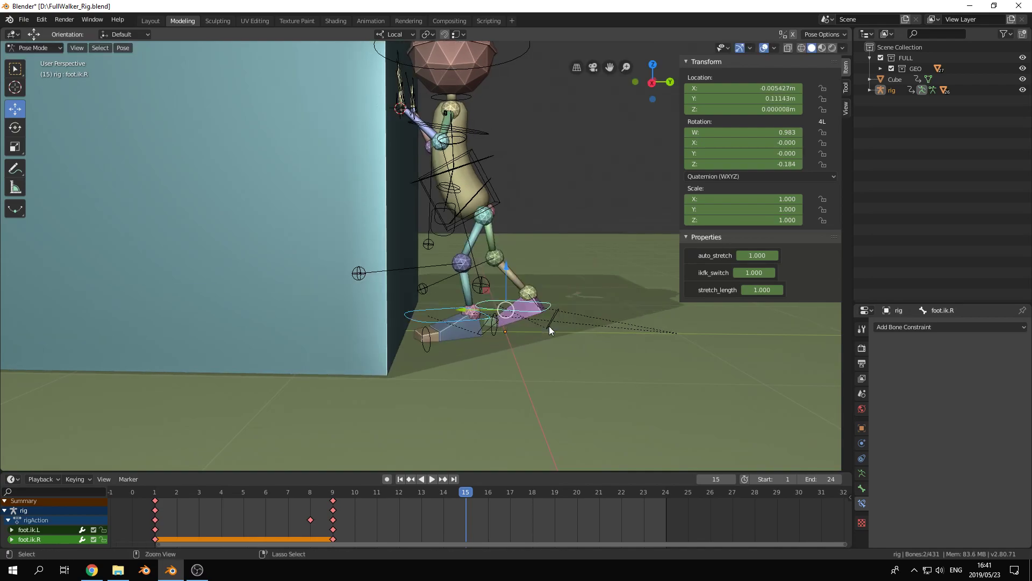
{"action": "middle_click_drag", "start_coordinate": [543, 318], "coordinate": [424, 247]}
{"action": "key", "text": "g"}
{"action": "key", "text": "y"}
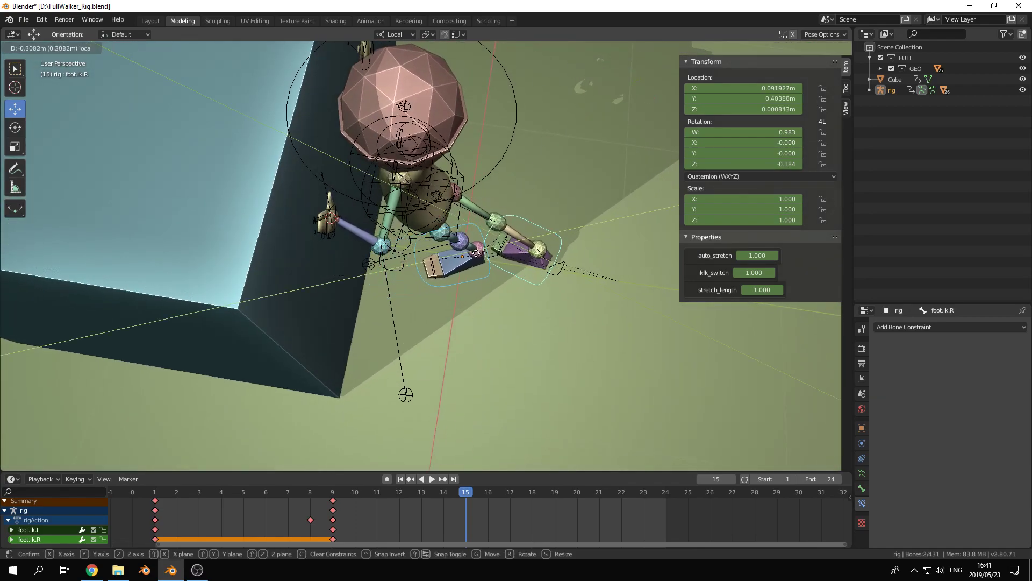
{"action": "right_click", "coordinate": [517, 257]}
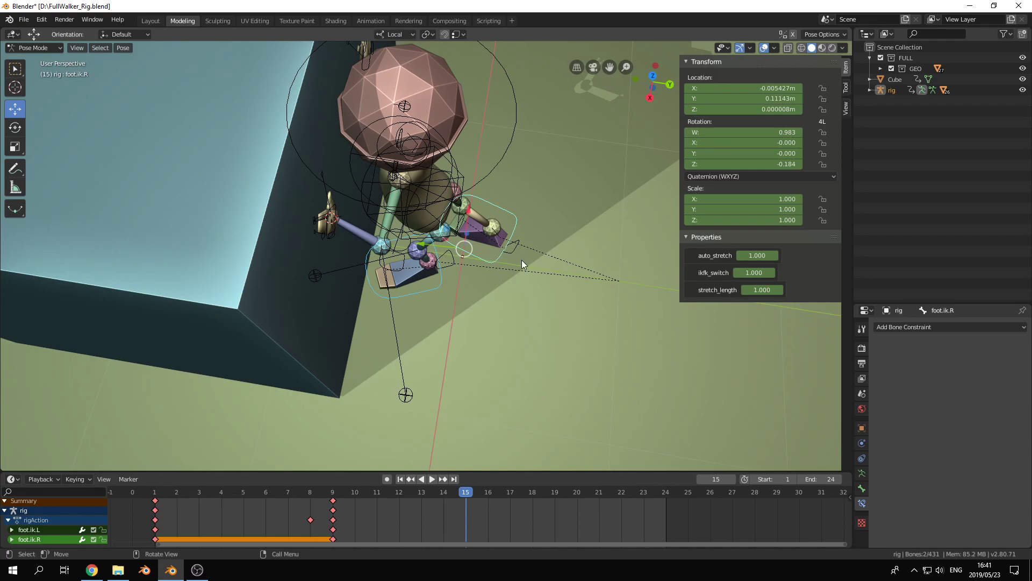
Move both foot IK controls back along the global Y axis by about 0.41 m, away from the cube.
{"action": "key", "text": "g"}
{"action": "key", "text": "y"}
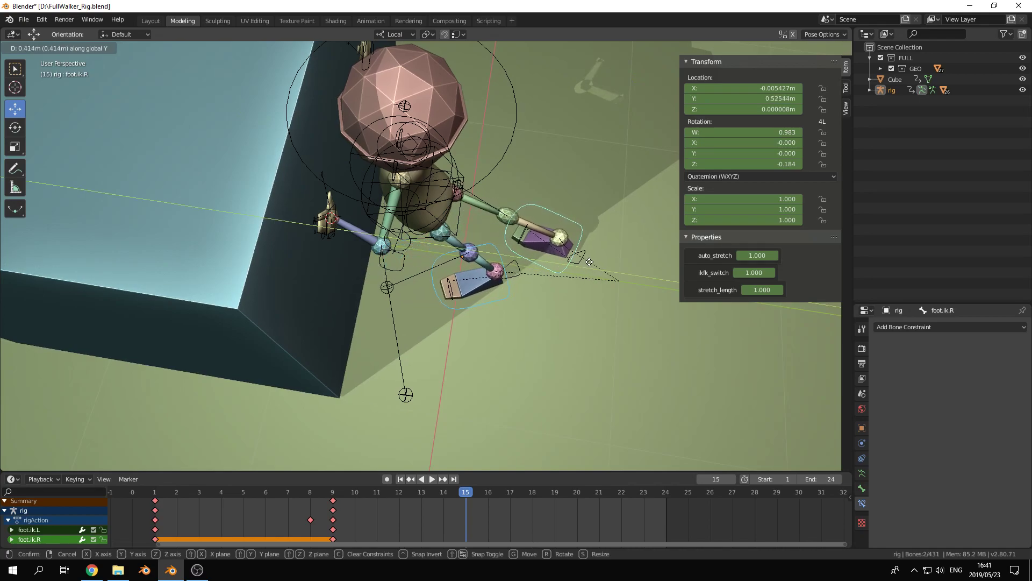
{"action": "left_click", "coordinate": [571, 312]}
Move the torso control about 0.21 m back along Y and 0.11 m down.
{"action": "middle_click_drag", "start_coordinate": [571, 312], "coordinate": [433, 178]}
{"action": "left_click", "coordinate": [433, 191]}
{"action": "key", "text": "g"}
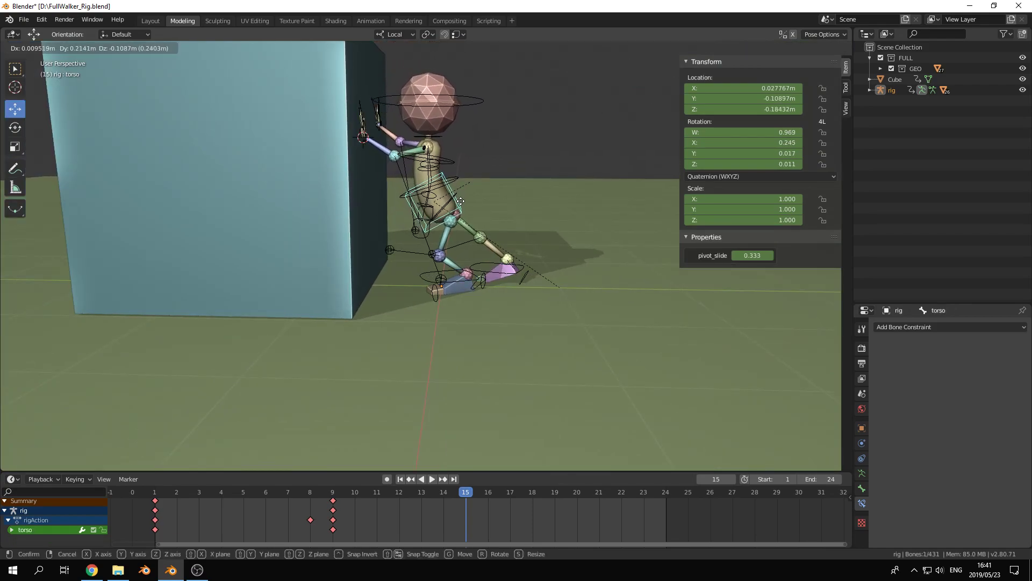
{"action": "left_click", "coordinate": [462, 202]}
Rotate the right foot roll control to about 36° on X to lift the rear heel.
{"action": "middle_click_drag", "start_coordinate": [466, 204], "coordinate": [488, 197]}
{"action": "left_click", "coordinate": [523, 282]}
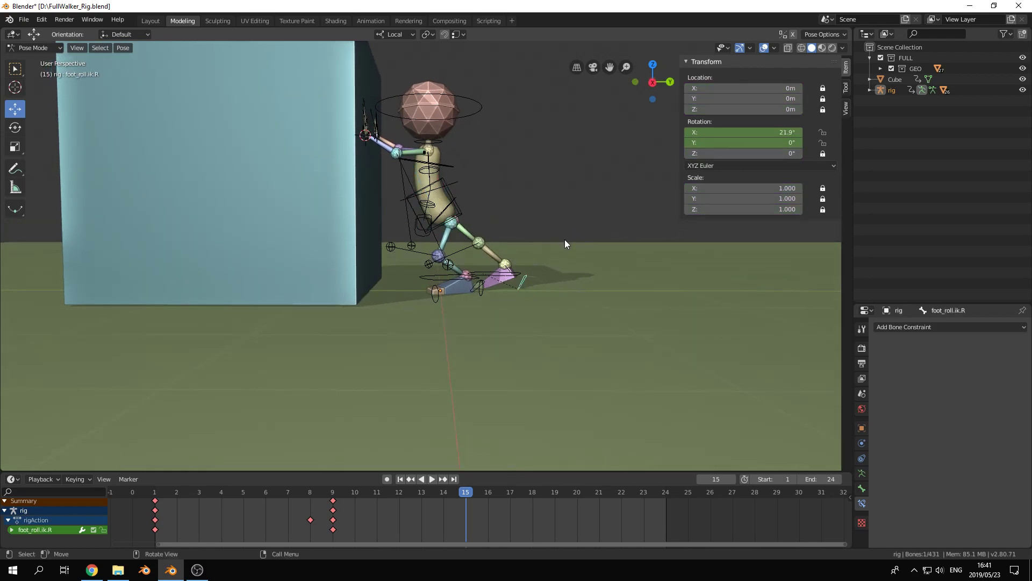
{"action": "key", "text": "shift+space"}
{"action": "left_click", "coordinate": [562, 249]}
{"action": "left_click_drag", "start_coordinate": [542, 263], "coordinate": [551, 254]}
Select all the rig's bones and hide the relationship lines in the viewport overlays.
{"action": "key", "text": "a"}
{"action": "key", "text": "alt+a"}
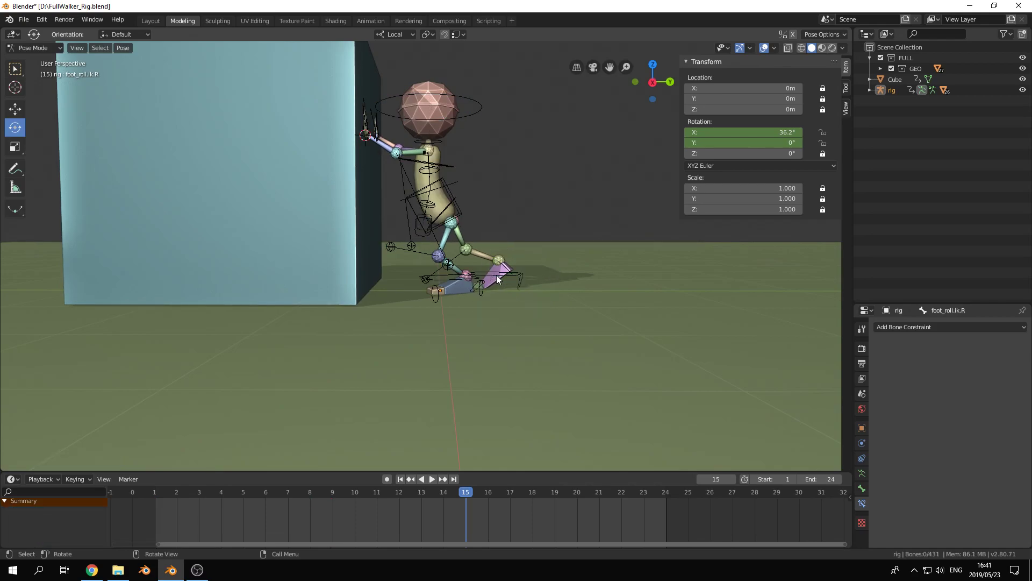
{"action": "key", "text": "a"}
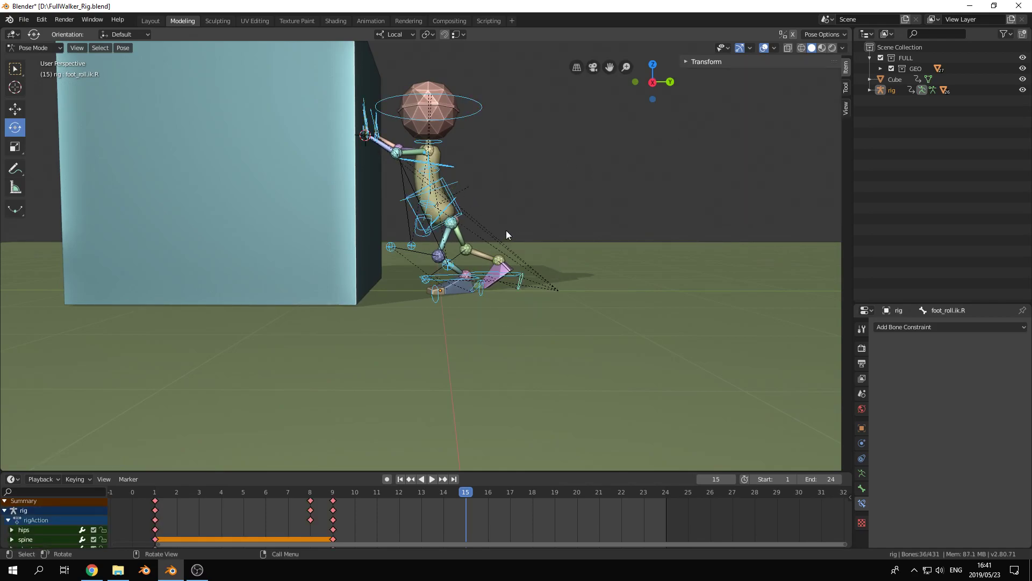
{"action": "left_click", "coordinate": [773, 49]}
Move both foot IK controls further back along the global Y axis so the legs stretch out behind the body.
{"action": "middle_click_drag", "start_coordinate": [473, 300], "coordinate": [534, 280]}
{"action": "left_click", "coordinate": [515, 274]}
{"action": "left_click", "coordinate": [421, 281], "text": "shift"}
{"action": "middle_click_drag", "start_coordinate": [423, 272], "coordinate": [398, 264], "text": "shift"}
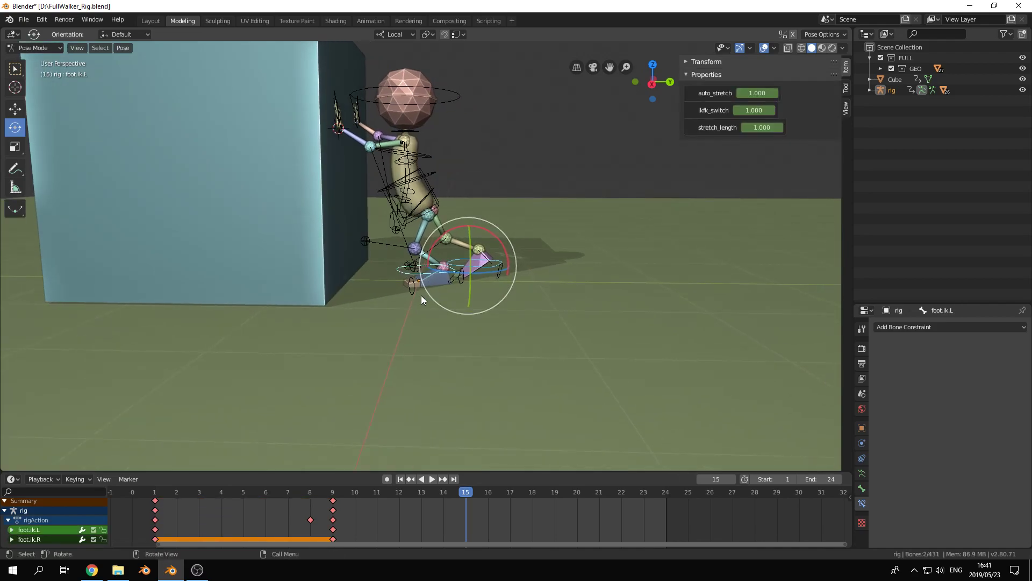
{"action": "key", "text": "g"}
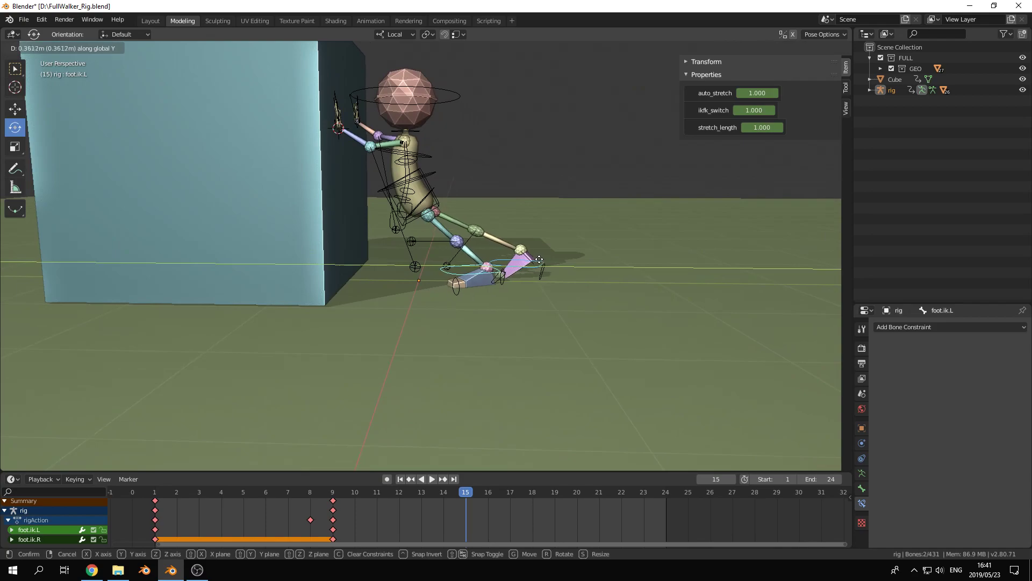
{"action": "left_click", "coordinate": [461, 202]}
In the right side view, rotate the torso about 11° toward the cube and move it about 0.28 m back and down.
{"action": "left_click", "coordinate": [430, 183]}
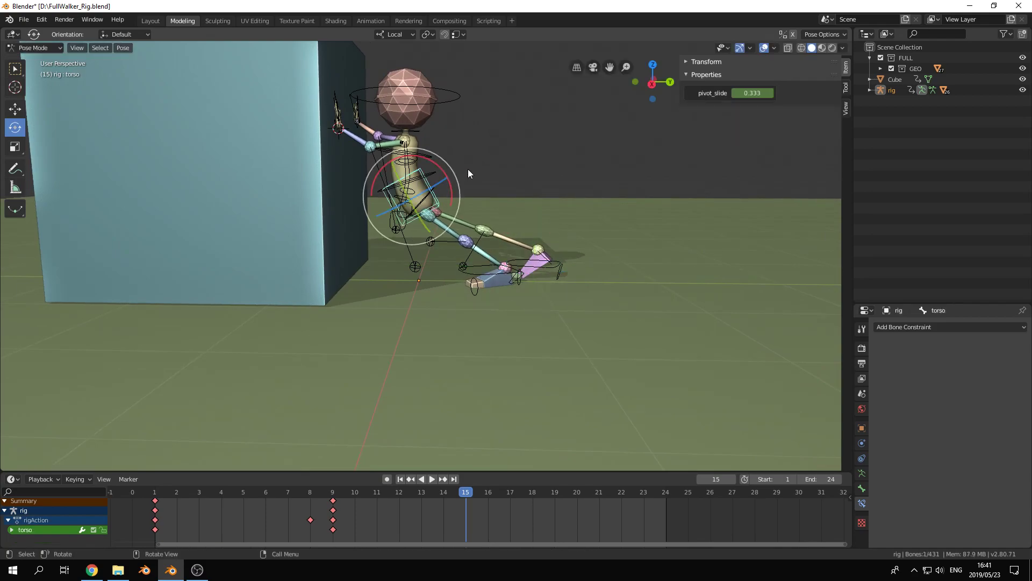
{"action": "key", "text": "KP_3"}
{"action": "key", "text": "r"}
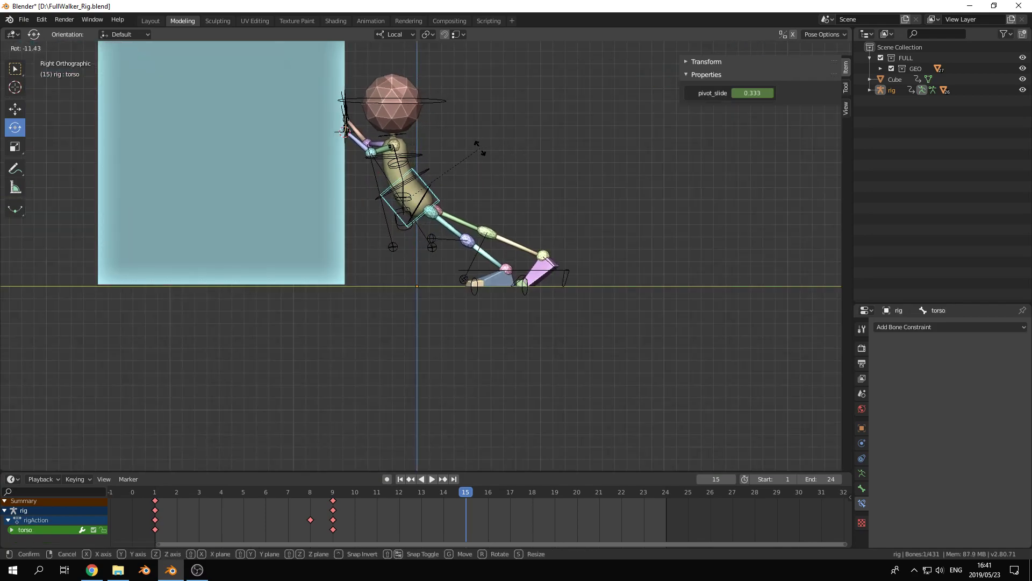
{"action": "left_click", "coordinate": [480, 149]}
{"action": "key", "text": "g"}
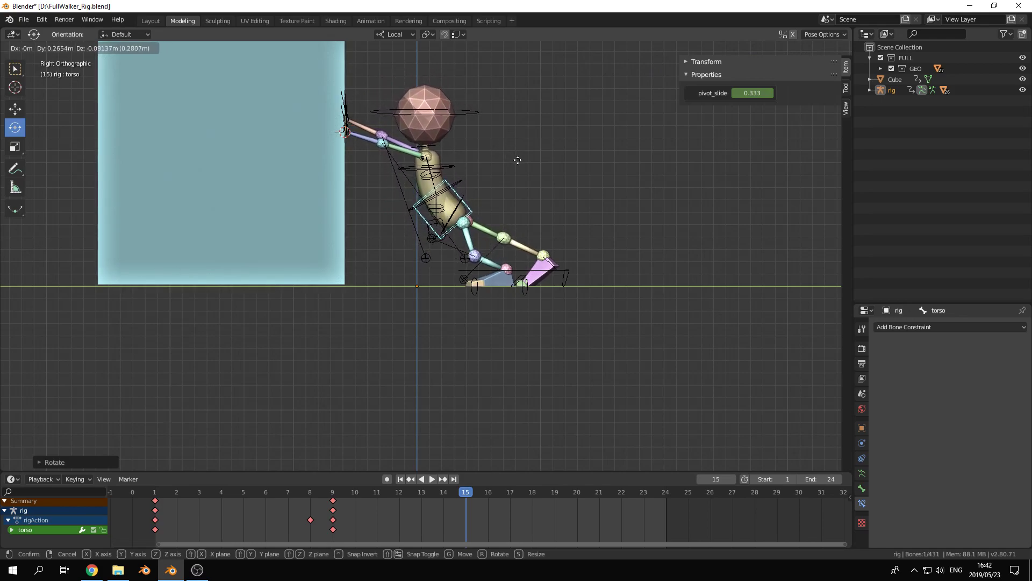
{"action": "left_click", "coordinate": [516, 159]}
Raise the right heel further with its foot roll control and tilt the head forward toward the cube.
{"action": "left_click", "coordinate": [567, 277]}
{"action": "left_click_drag", "start_coordinate": [597, 267], "coordinate": [580, 248]}
{"action": "left_click", "coordinate": [481, 110]}
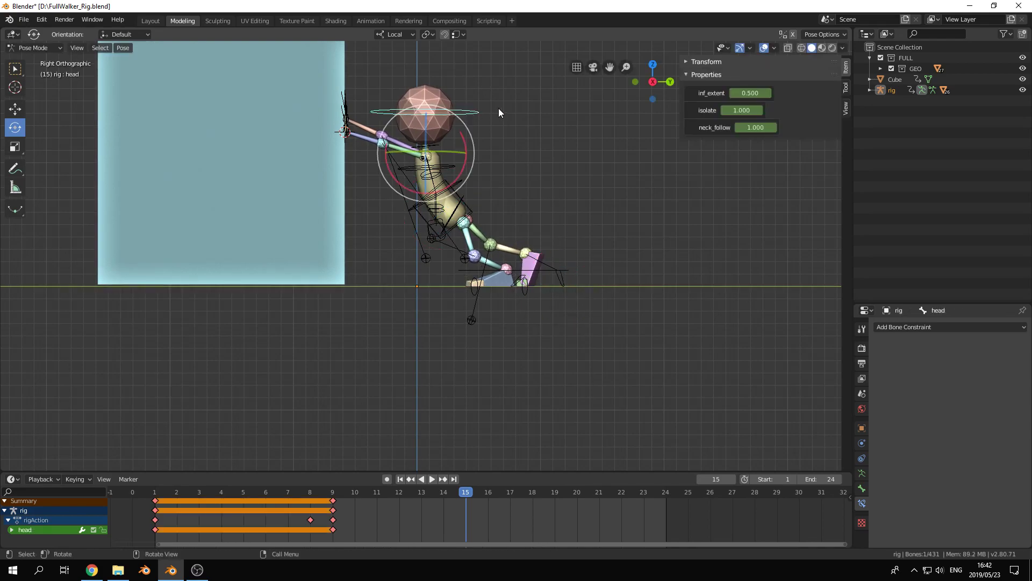
{"action": "left_click_drag", "start_coordinate": [469, 169], "coordinate": [495, 181]}
{"action": "key", "text": "a"}
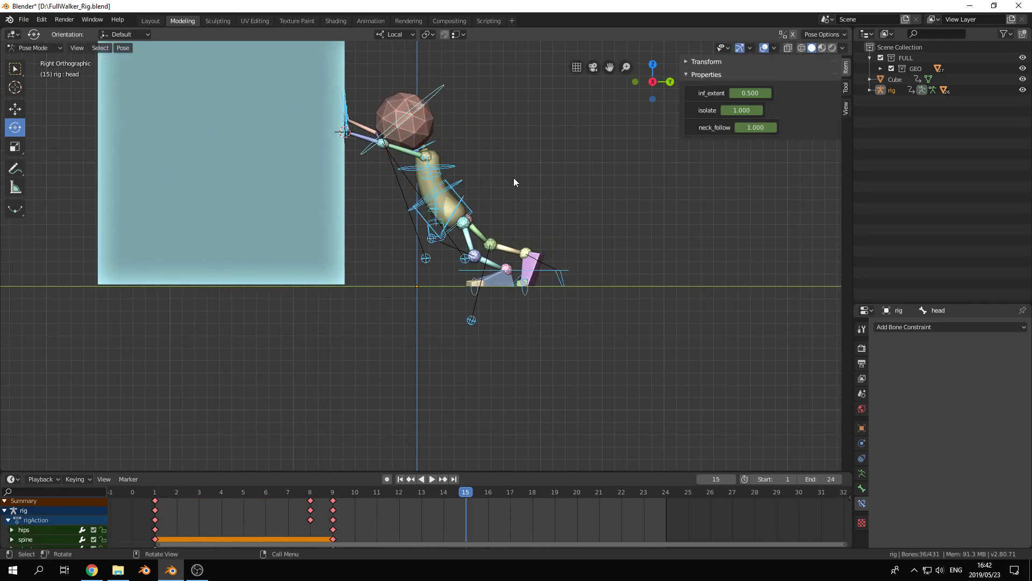
Move the torso about 0.13 m toward the cube and slightly up, and readjust the right foot roll.
{"action": "left_click", "coordinate": [466, 203]}
{"action": "key", "text": "g"}
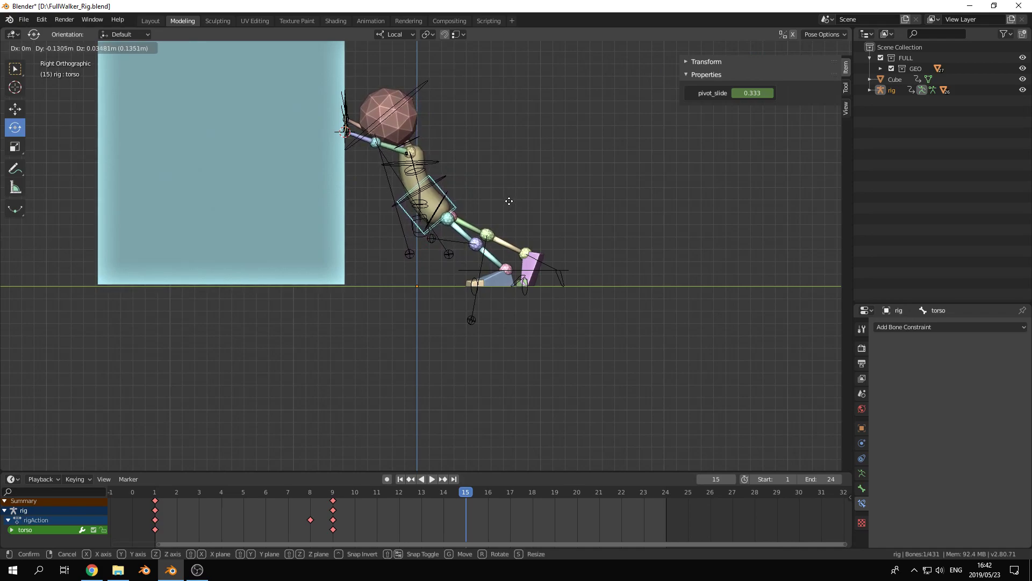
{"action": "left_click", "coordinate": [509, 201]}
{"action": "left_click", "coordinate": [563, 276]}
{"action": "mouse_move", "coordinate": [579, 252]}
{"action": "left_mouse_down"}
{"action": "mouse_move", "coordinate": [588, 240]}
{"action": "mouse_move", "coordinate": [577, 237]}
{"action": "mouse_move", "coordinate": [591, 243]}
{"action": "left_mouse_up"}
Clear the hips control's rotation and rotate the hips slightly, working from behind the character.
{"action": "middle_click_drag", "start_coordinate": [591, 243], "coordinate": [429, 238]}
{"action": "left_click", "coordinate": [456, 207]}
{"action": "middle_click_drag", "start_coordinate": [526, 218], "coordinate": [486, 253]}
{"action": "left_click_drag", "start_coordinate": [485, 242], "coordinate": [484, 234]}
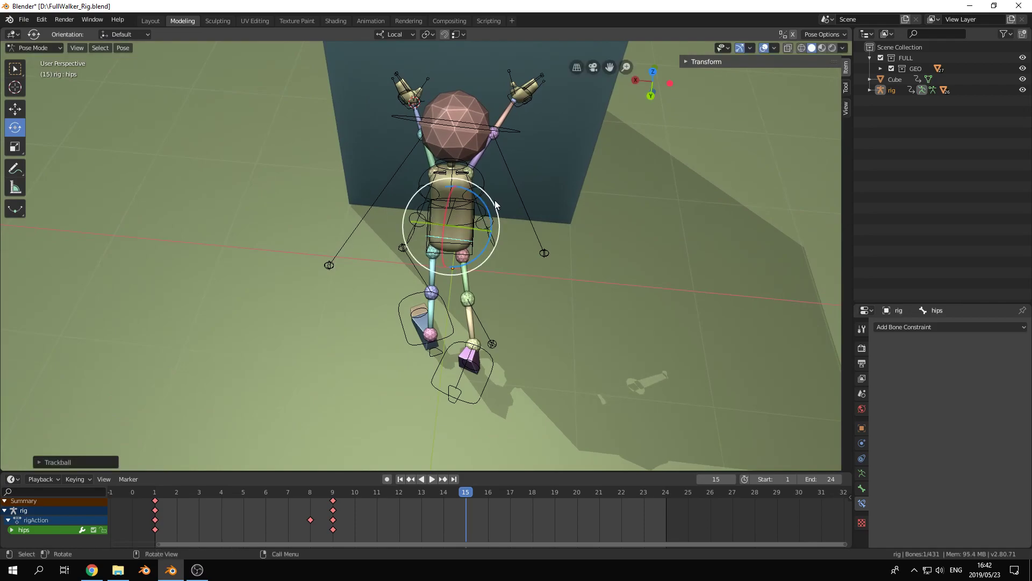
{"action": "key", "text": "alt+r"}
{"action": "left_click_drag", "start_coordinate": [495, 215], "coordinate": [490, 211]}
Rotate the chest control to adjust the upper body's twist and lean toward the cube.
{"action": "left_click", "coordinate": [490, 180]}
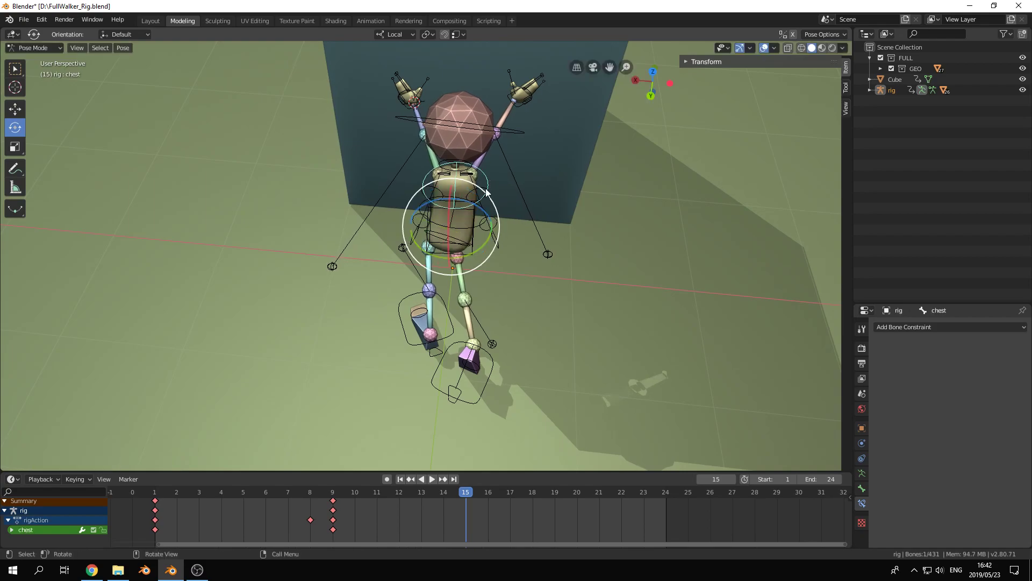
{"action": "middle_click_drag", "start_coordinate": [491, 181], "coordinate": [495, 157]}
{"action": "left_click_drag", "start_coordinate": [484, 187], "coordinate": [449, 208]}
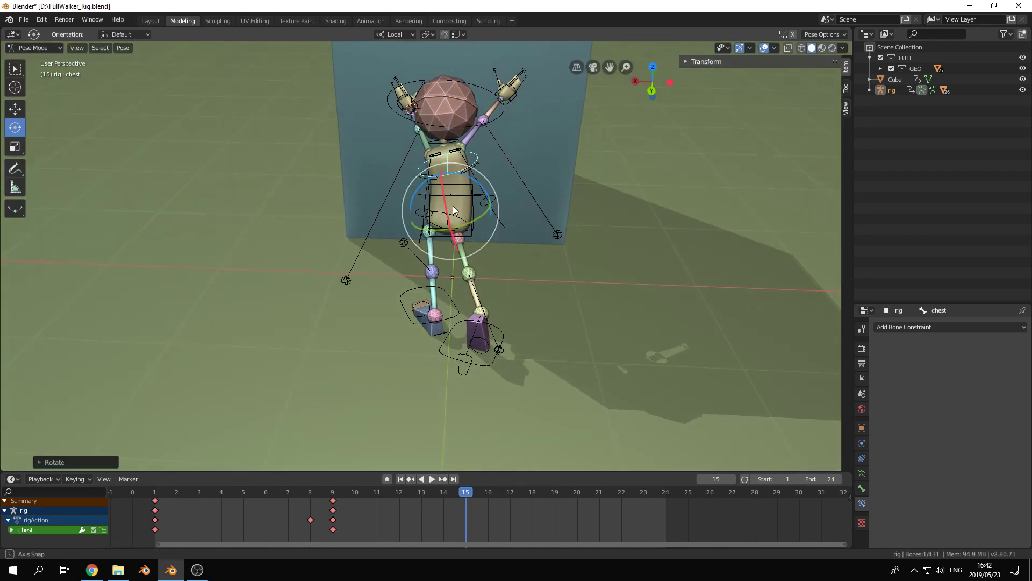
{"action": "middle_click_drag", "start_coordinate": [449, 208], "coordinate": [554, 178]}
{"action": "left_click_drag", "start_coordinate": [469, 179], "coordinate": [454, 179]}
{"action": "middle_click_drag", "start_coordinate": [453, 189], "coordinate": [462, 179]}
{"action": "left_click_drag", "start_coordinate": [458, 179], "coordinate": [456, 182]}
{"action": "middle_click_drag", "start_coordinate": [457, 183], "coordinate": [465, 187]}
Shift the torso slightly back and down in the right side view and insert a Whole Character keyframe at frame 15.
{"action": "key", "text": "a"}
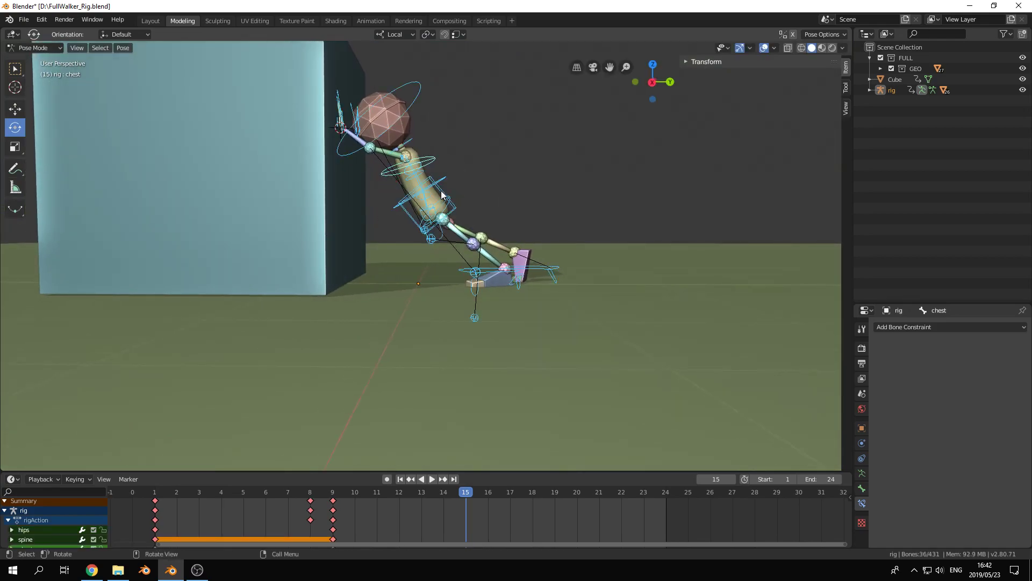
{"action": "left_click", "coordinate": [440, 189]}
{"action": "key", "text": "KP_3"}
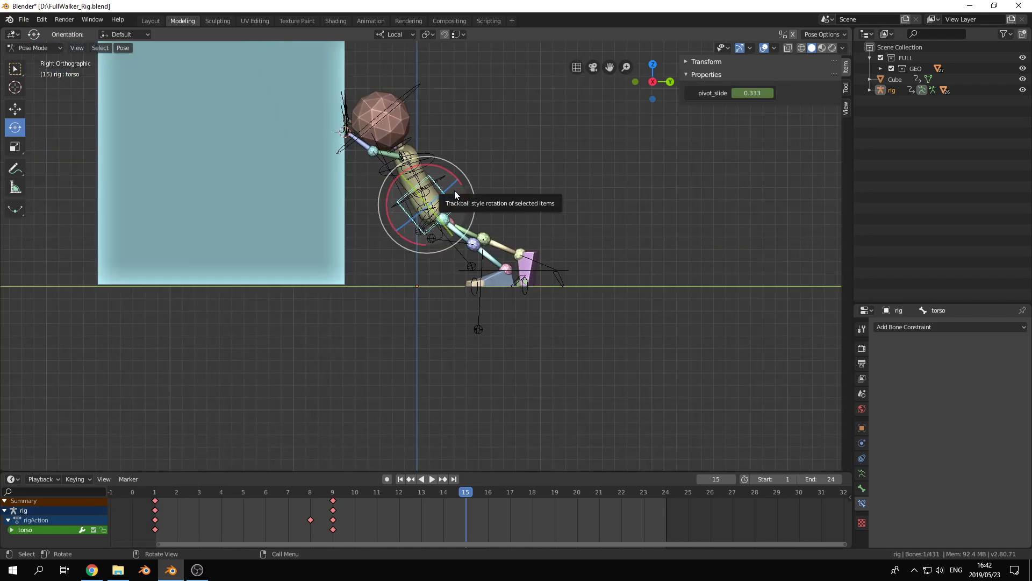
{"action": "key", "text": "g"}
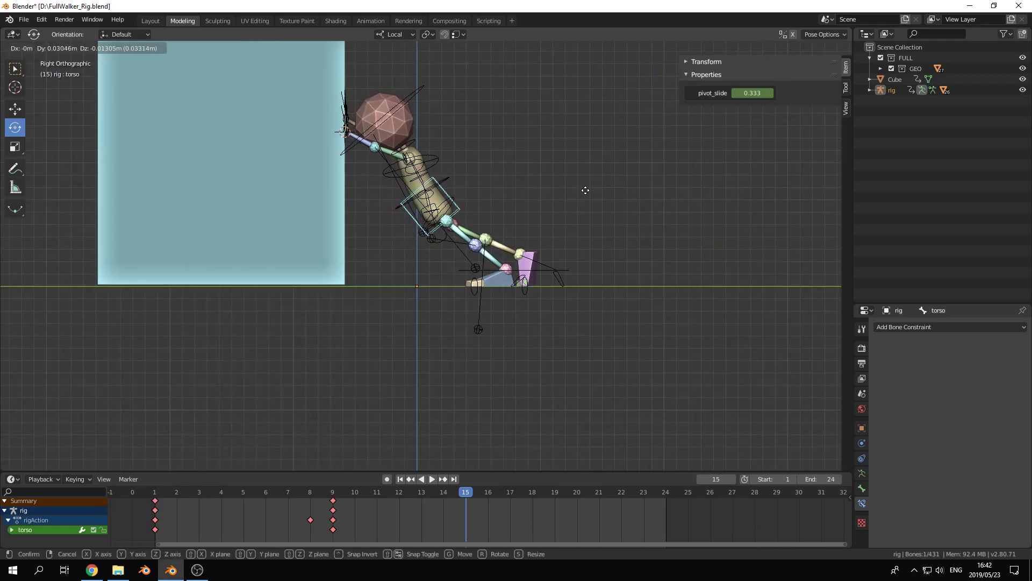
{"action": "left_click", "coordinate": [589, 193]}
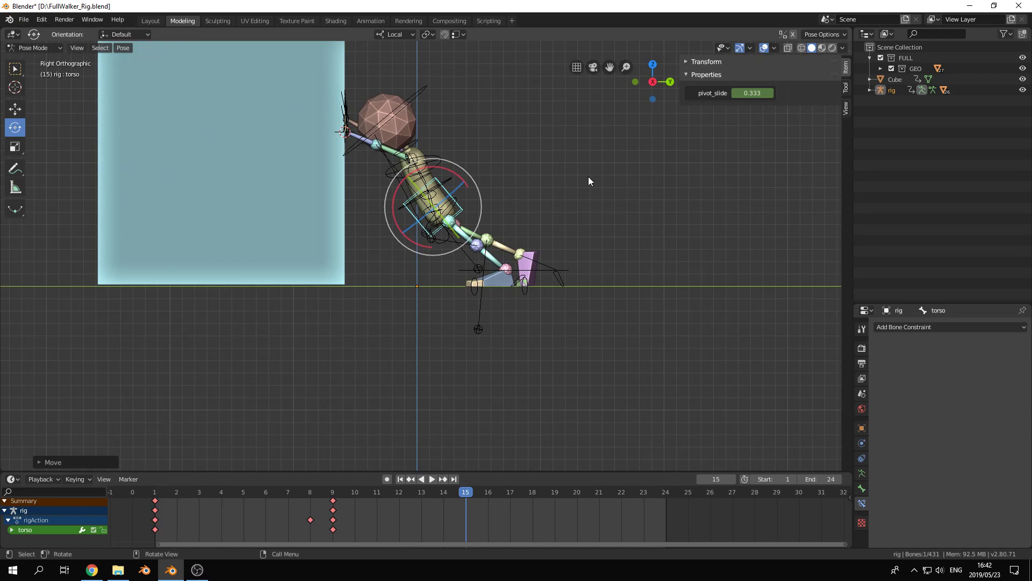
{"action": "key", "text": "i"}
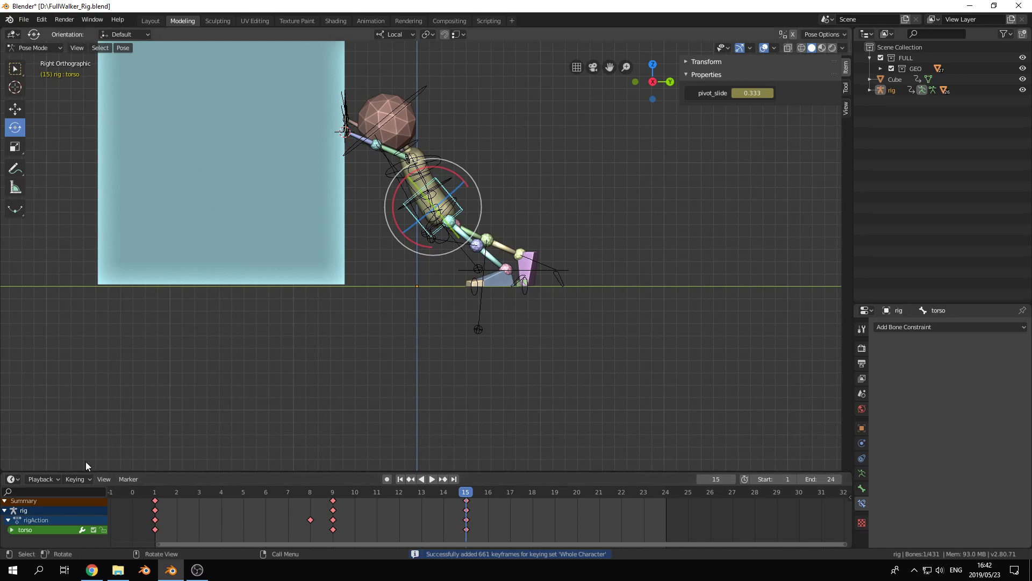
Switch the timeline area to an enlarged Action Editor that also shows the channels of unselected bones.
{"action": "left_click", "coordinate": [12, 479]}
{"action": "left_click", "coordinate": [141, 387]}
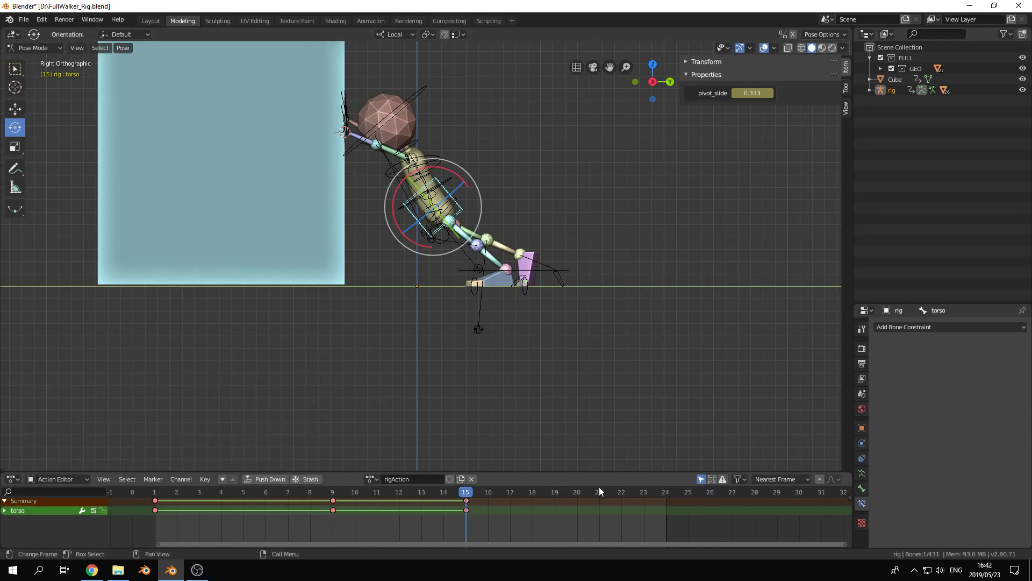
{"action": "left_click_drag", "start_coordinate": [541, 471], "coordinate": [538, 348]}
{"action": "middle_click_drag", "start_coordinate": [621, 185], "coordinate": [621, 251], "text": "shift"}
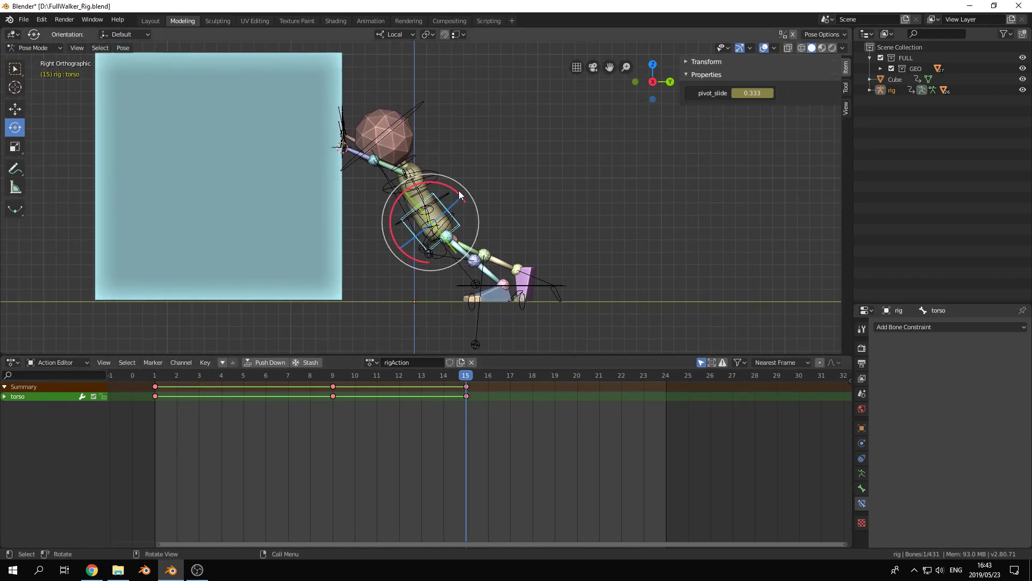
{"action": "left_click", "coordinate": [701, 362]}
{"action": "scroll", "coordinate": [450, 439], "scroll_direction": "down", "scroll_amount": 2}
{"action": "scroll", "coordinate": [449, 440], "scroll_direction": "up", "scroll_amount": 2}
Scrub back to frame 10, return to frame 15 and select the cube in Object Mode.
{"action": "left_click_drag", "start_coordinate": [473, 372], "coordinate": [383, 387]}
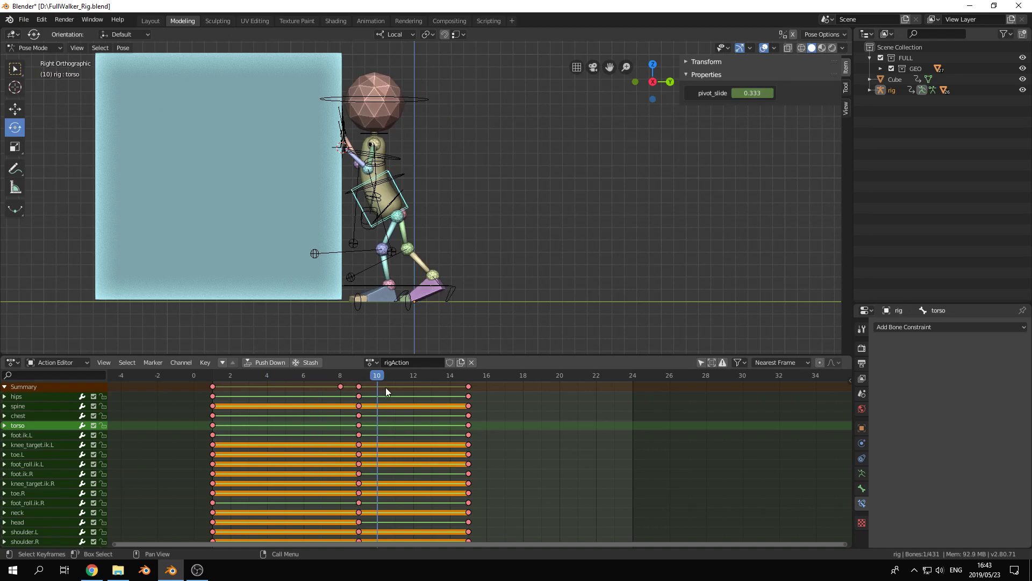
{"action": "mouse_move", "coordinate": [452, 399]}
{"action": "left_mouse_down"}
{"action": "mouse_move", "coordinate": [483, 399]}
{"action": "mouse_move", "coordinate": [436, 396]}
{"action": "mouse_move", "coordinate": [484, 397]}
{"action": "mouse_move", "coordinate": [426, 399]}
{"action": "mouse_move", "coordinate": [485, 397]}
{"action": "mouse_move", "coordinate": [461, 395]}
{"action": "left_mouse_up"}
{"action": "key", "text": "ctrl+Tab"}
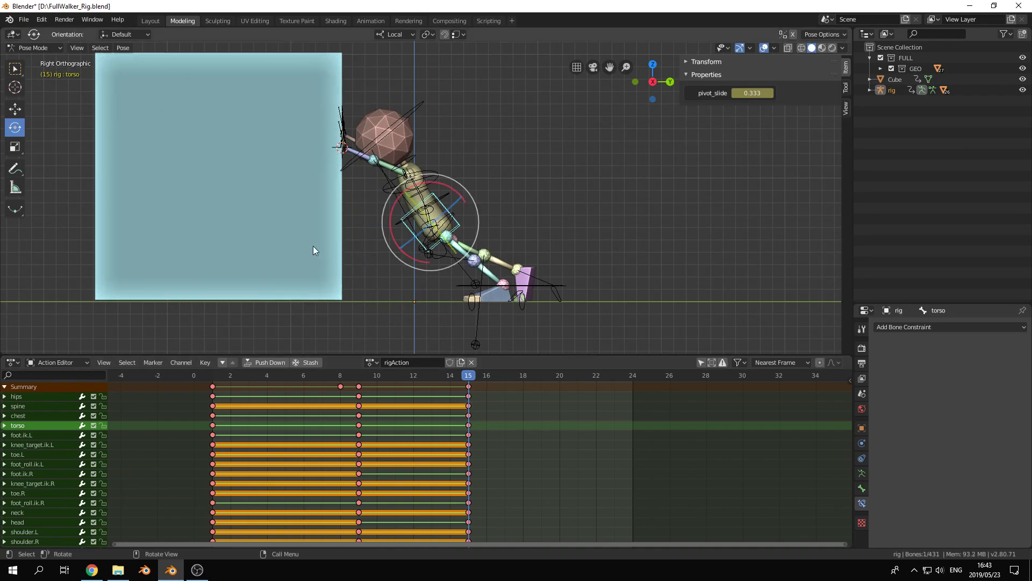
{"action": "left_click", "coordinate": [273, 243]}
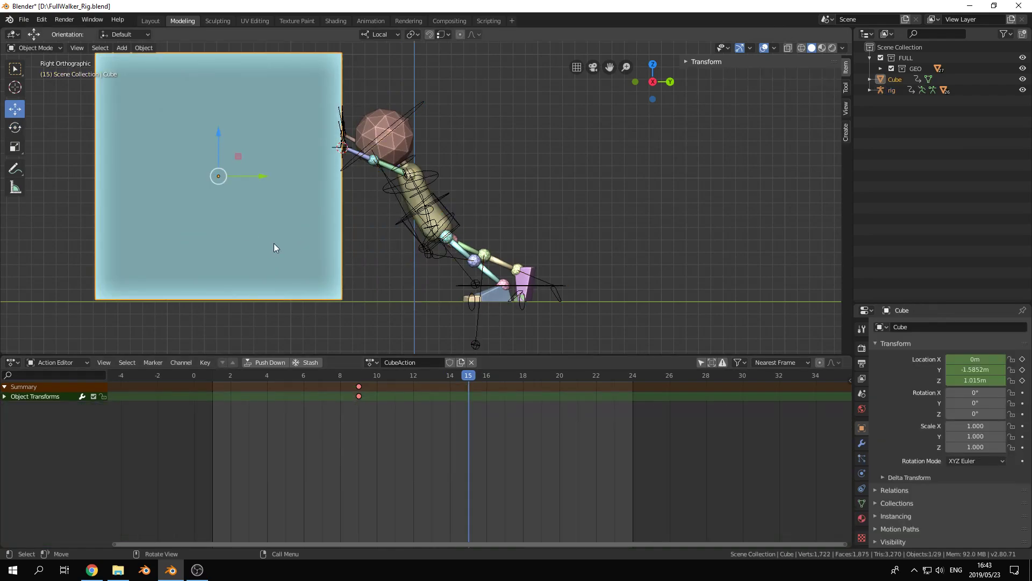
Expand the cube's transform values and insert a keyframe on its location at frame 15.
{"action": "key", "text": "i"}
{"action": "left_click", "coordinate": [845, 88]}
{"action": "left_click", "coordinate": [846, 68]}
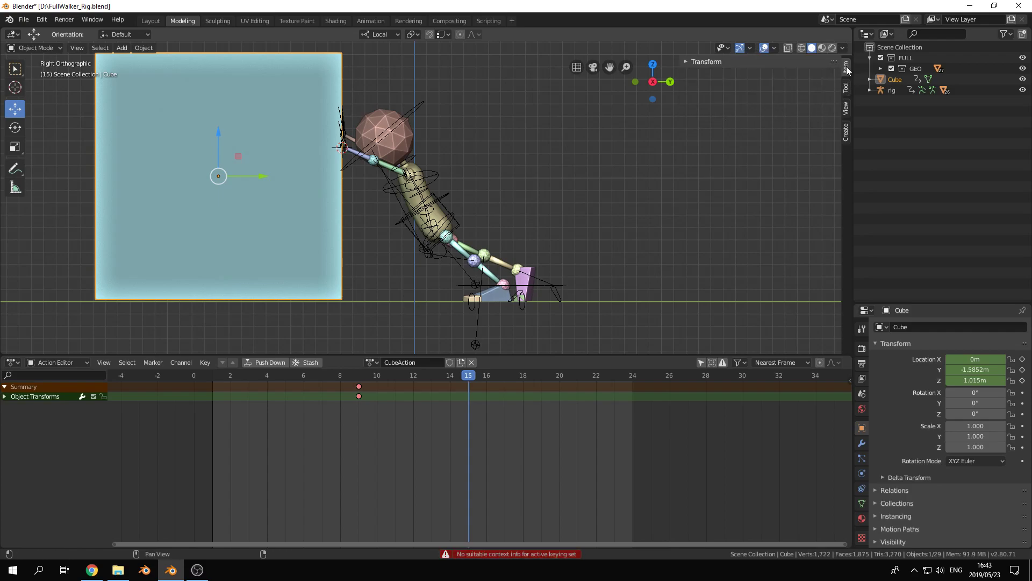
{"action": "left_click", "coordinate": [686, 61]}
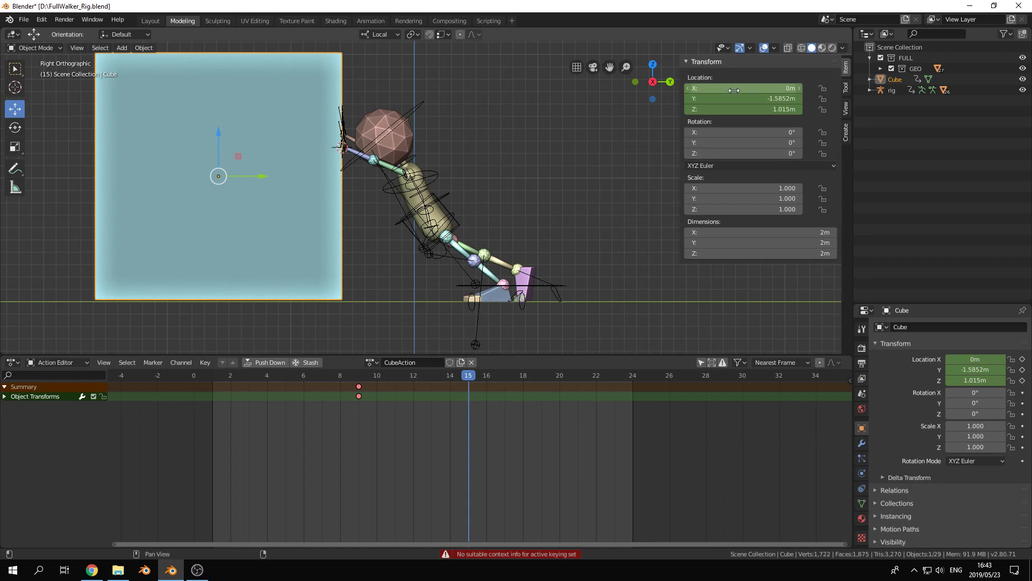
{"action": "key", "text": "i"}
Go to frame 20, move the cube along Y to -1.7636 m and insert a location keyframe.
{"action": "left_click_drag", "start_coordinate": [482, 376], "coordinate": [559, 377]}
{"action": "left_click_drag", "start_coordinate": [256, 178], "coordinate": [240, 183]}
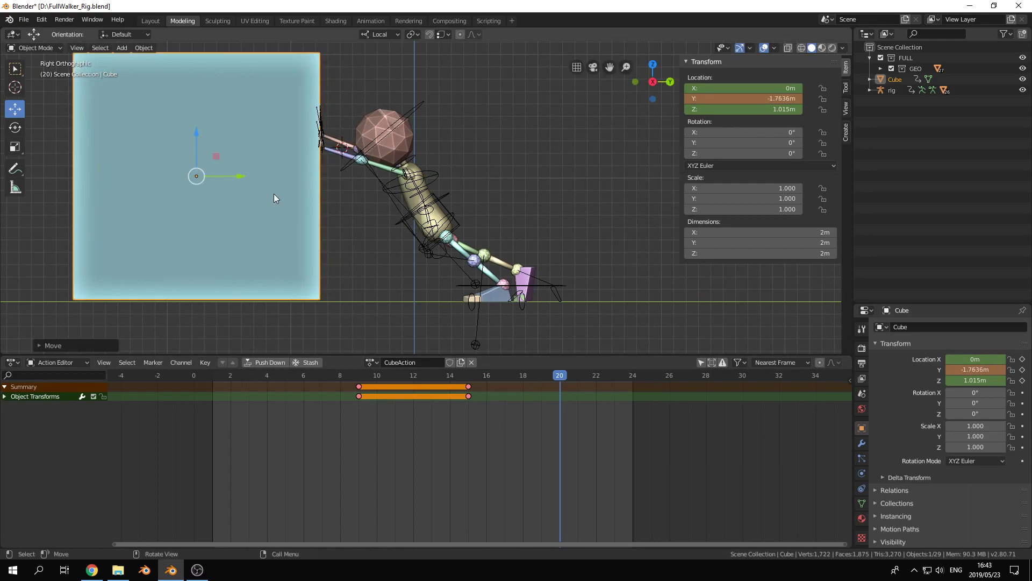
{"action": "key", "text": "i"}
{"action": "mouse_move", "coordinate": [557, 387]}
{"action": "left_mouse_down"}
{"action": "mouse_move", "coordinate": [480, 377]}
{"action": "mouse_move", "coordinate": [426, 389]}
{"action": "mouse_move", "coordinate": [560, 383]}
{"action": "left_mouse_up"}
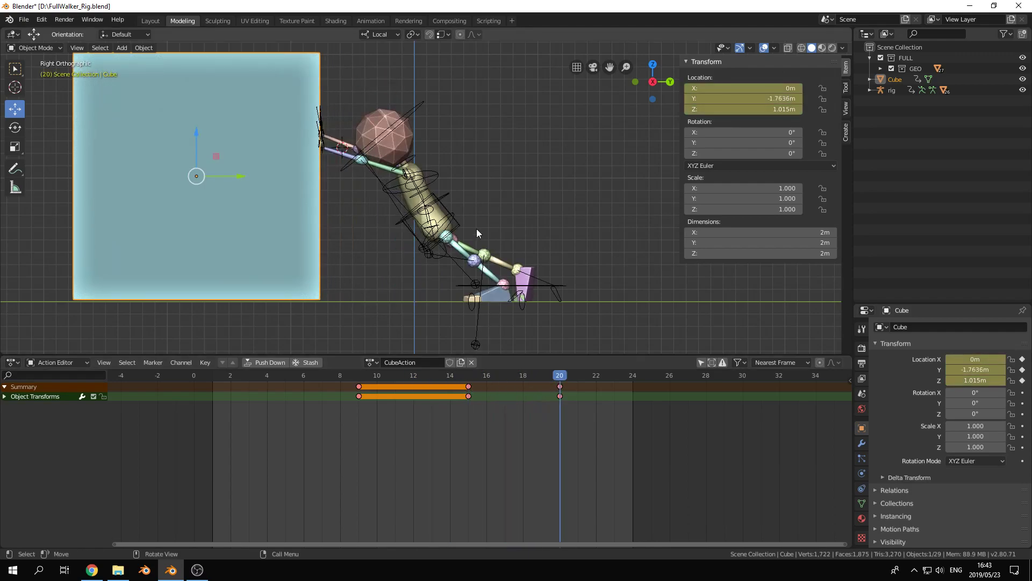
Select the character rig and switch it to Pose Mode at frame 20.
{"action": "left_click", "coordinate": [446, 205]}
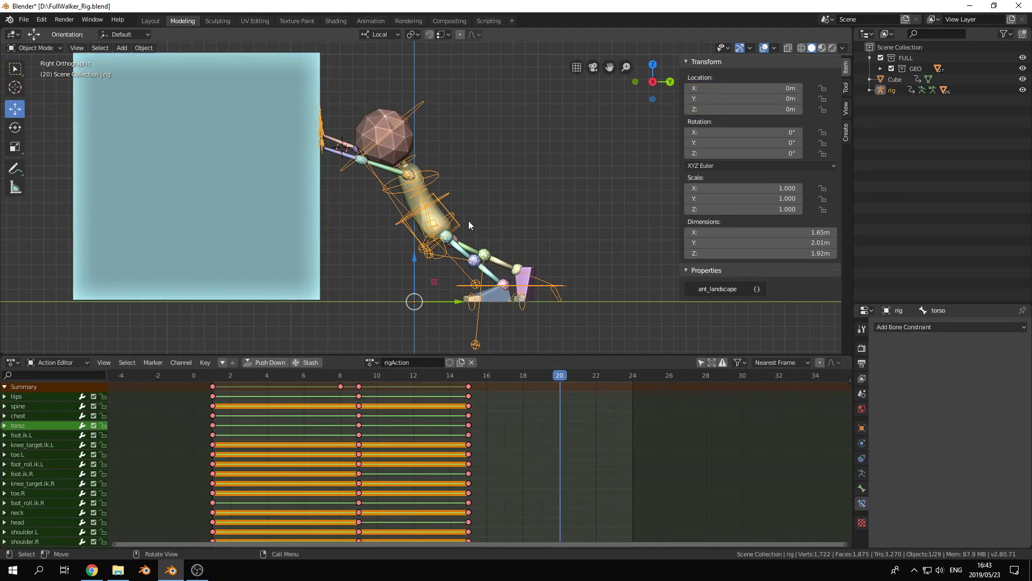
{"action": "key", "text": "ctrl+Tab"}
{"action": "key", "text": "ctrl+Tab"}
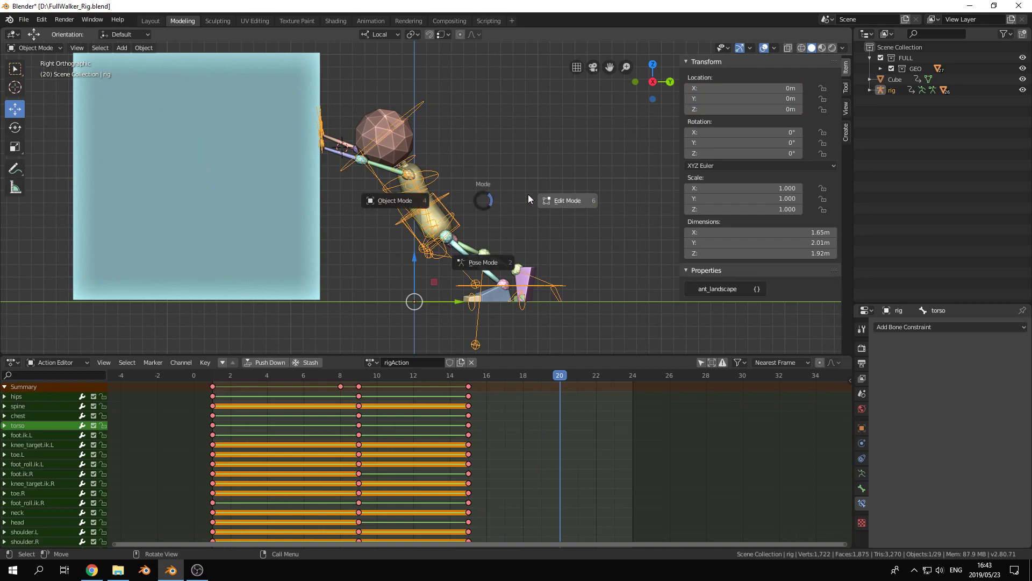
{"action": "left_click", "coordinate": [485, 262]}
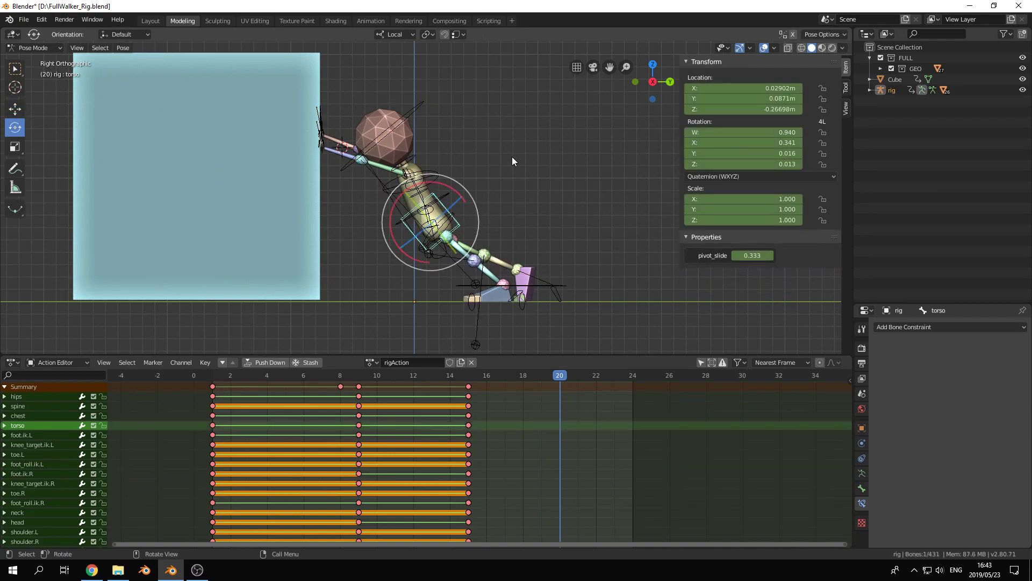
Lean the torso further toward the cube, shift it slightly forward, and rotate the head back to upright.
{"action": "key", "text": "r"}
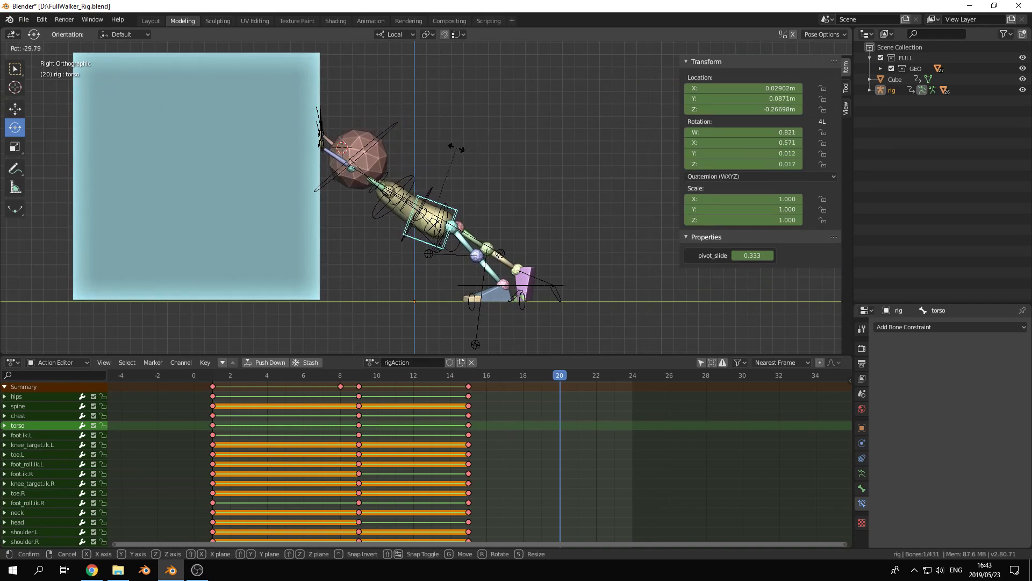
{"action": "left_click", "coordinate": [465, 152]}
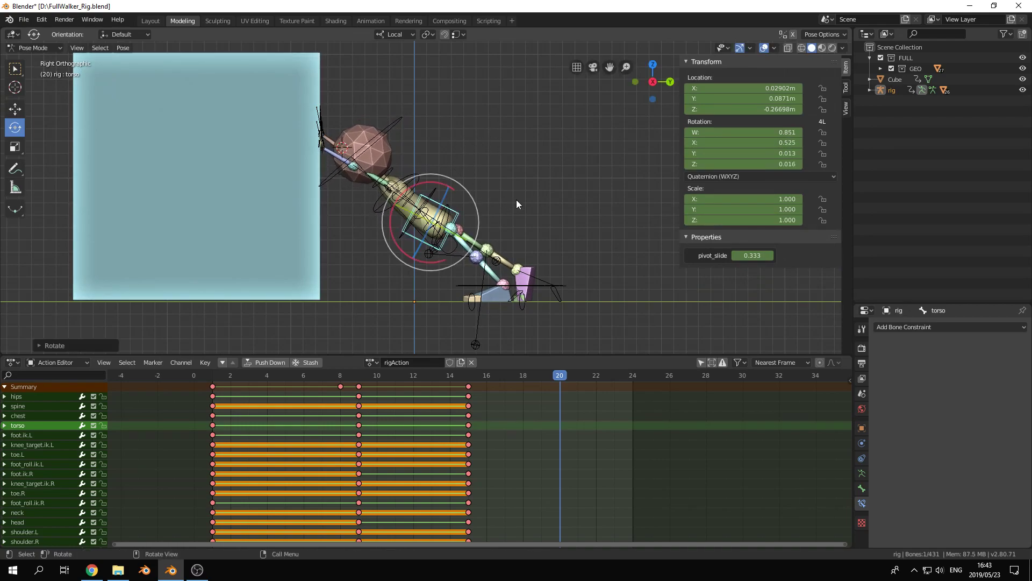
{"action": "key", "text": "g"}
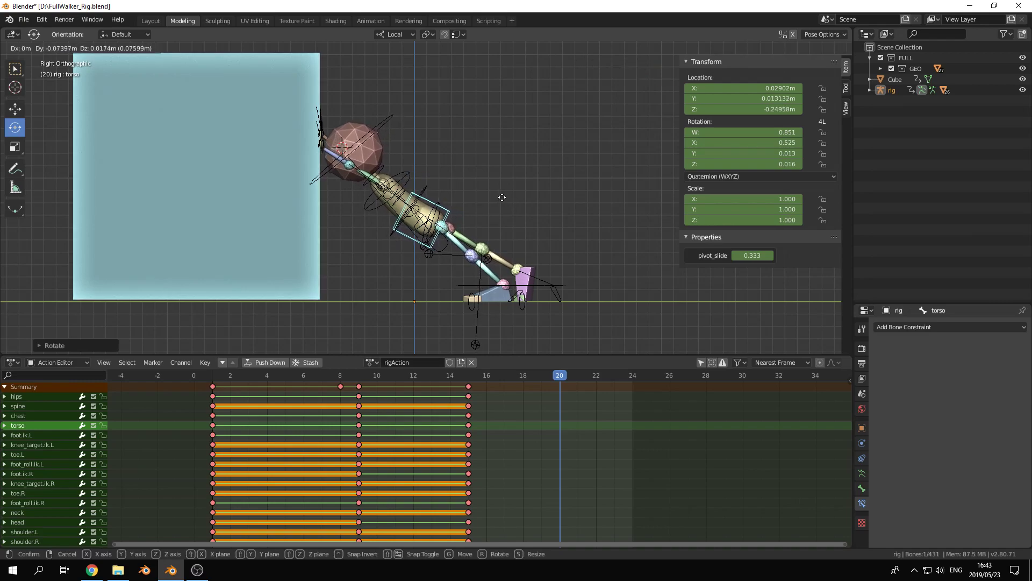
{"action": "left_click", "coordinate": [451, 166]}
{"action": "left_click", "coordinate": [388, 129]}
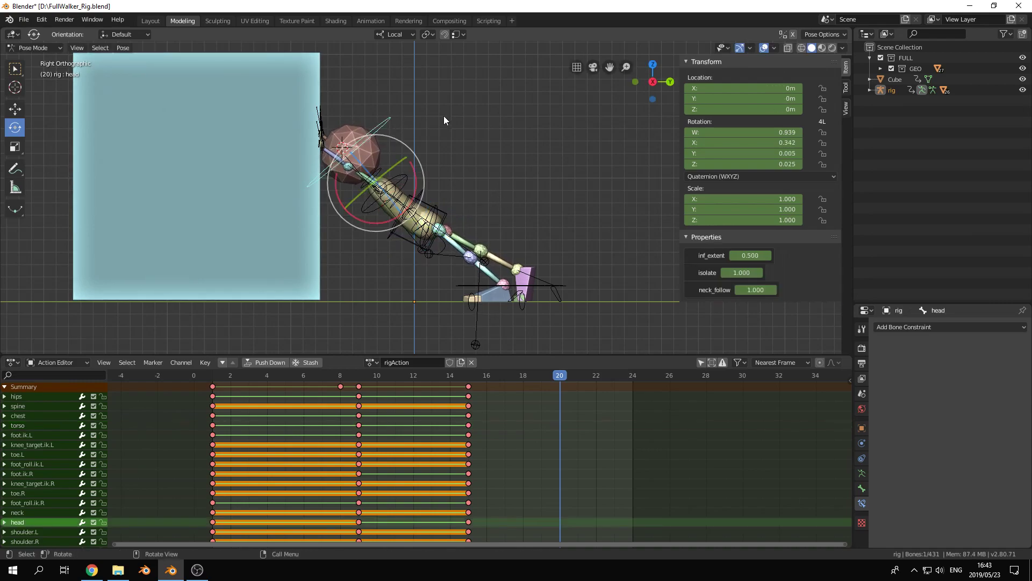
{"action": "key", "text": "r"}
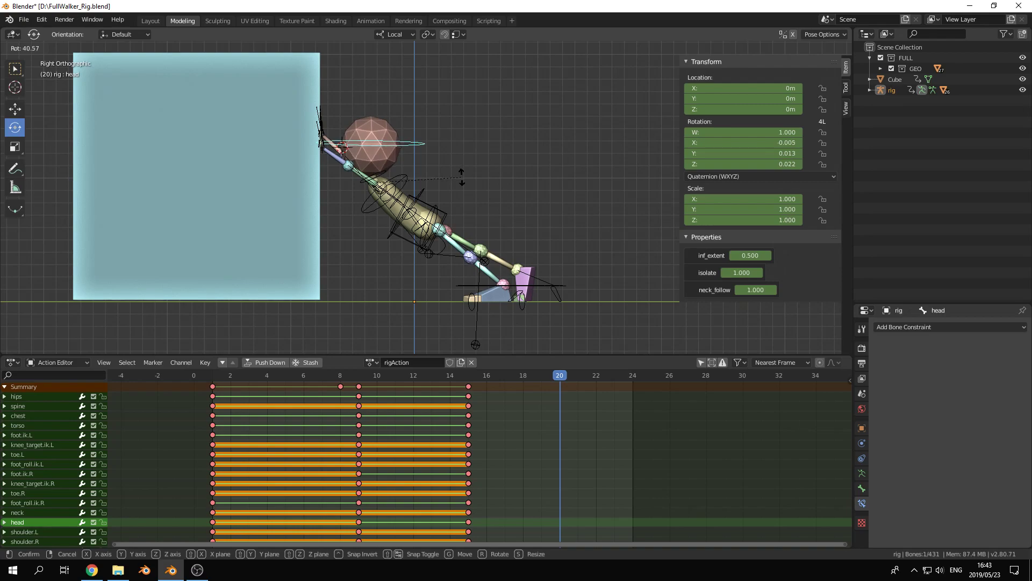
{"action": "left_click", "coordinate": [461, 177]}
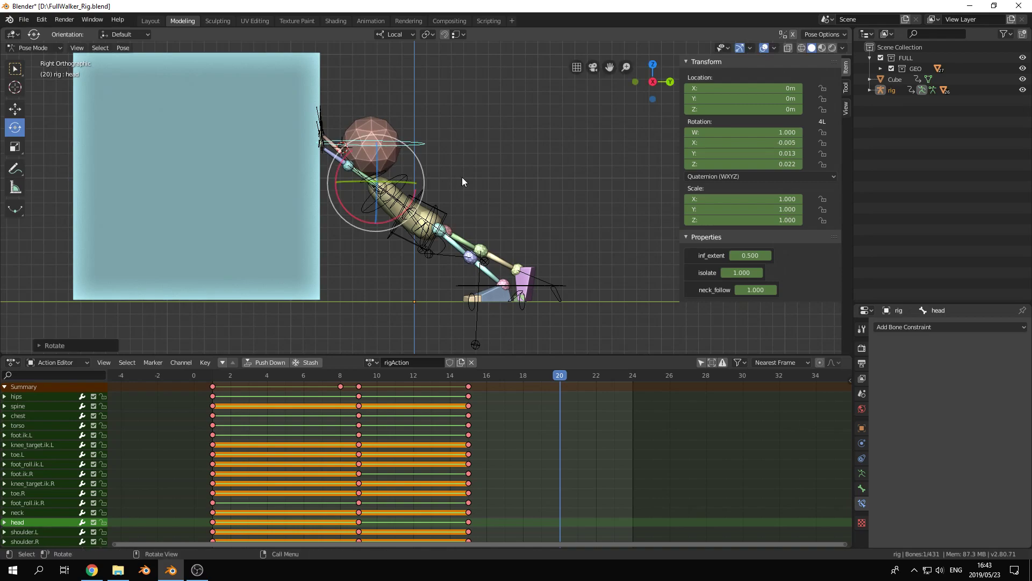
Move the left foot control backward, away from the cube, to about Y 0.773 m.
{"action": "left_click", "coordinate": [483, 285]}
{"action": "middle_click_drag", "start_coordinate": [534, 305], "coordinate": [548, 273], "text": "shift"}
{"action": "key", "text": "shift+space"}
{"action": "left_click", "coordinate": [526, 217]}
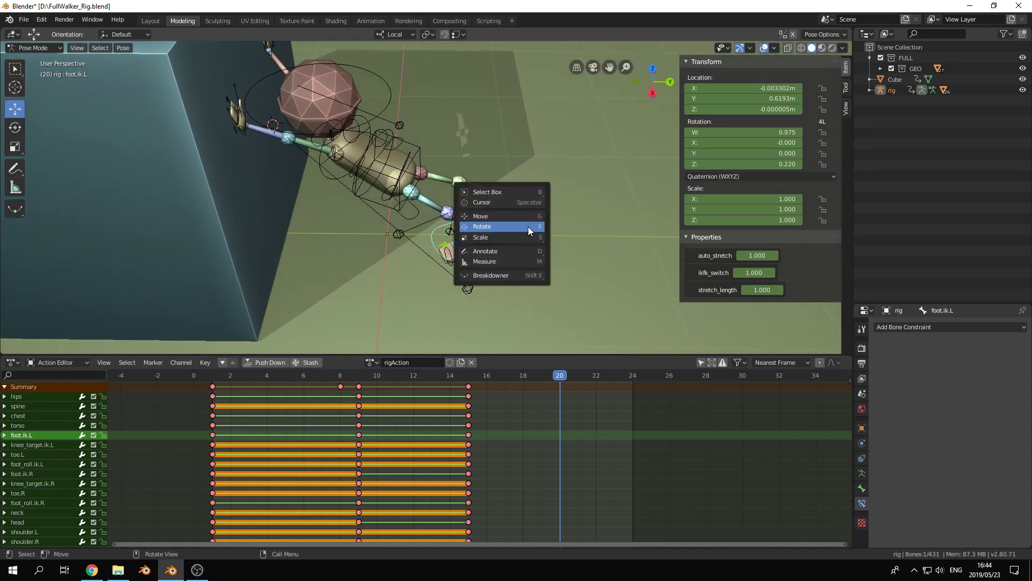
{"action": "left_click_drag", "start_coordinate": [501, 251], "coordinate": [523, 235]}
Roll both feet up onto their toes, rotating the left foot roll to X 59.5° and the right to X 102°.
{"action": "left_click", "coordinate": [526, 235]}
{"action": "middle_click_drag", "start_coordinate": [544, 236], "coordinate": [547, 195]}
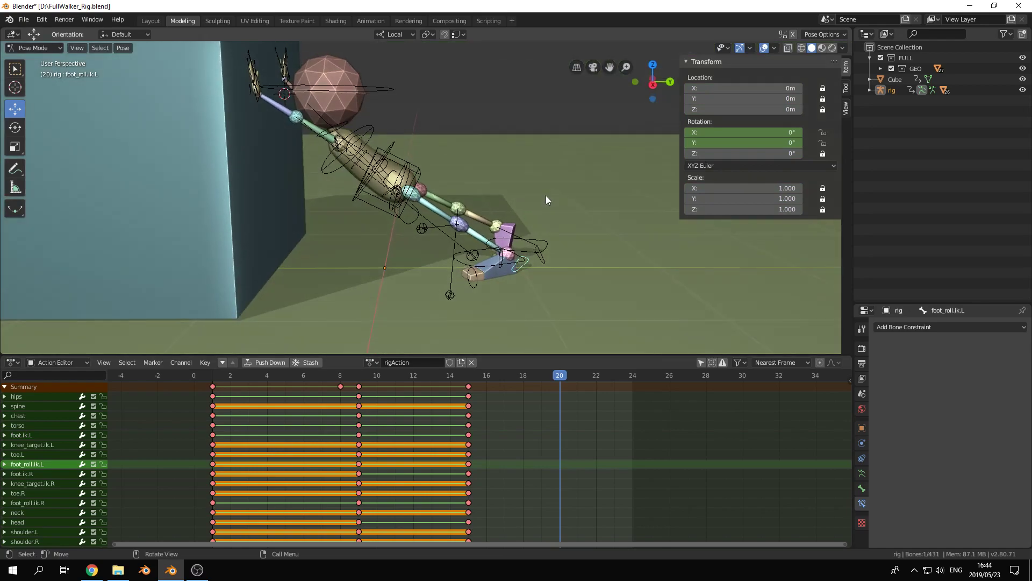
{"action": "key", "text": "shift+space"}
{"action": "key", "text": "r"}
{"action": "left_click_drag", "start_coordinate": [524, 230], "coordinate": [558, 237]}
{"action": "left_click", "coordinate": [543, 253]}
{"action": "mouse_move", "coordinate": [454, 175]}
{"action": "middle_mouse_down"}
{"action": "mouse_move", "coordinate": [434, 182]}
{"action": "mouse_move", "coordinate": [438, 173]}
{"action": "middle_mouse_up"}
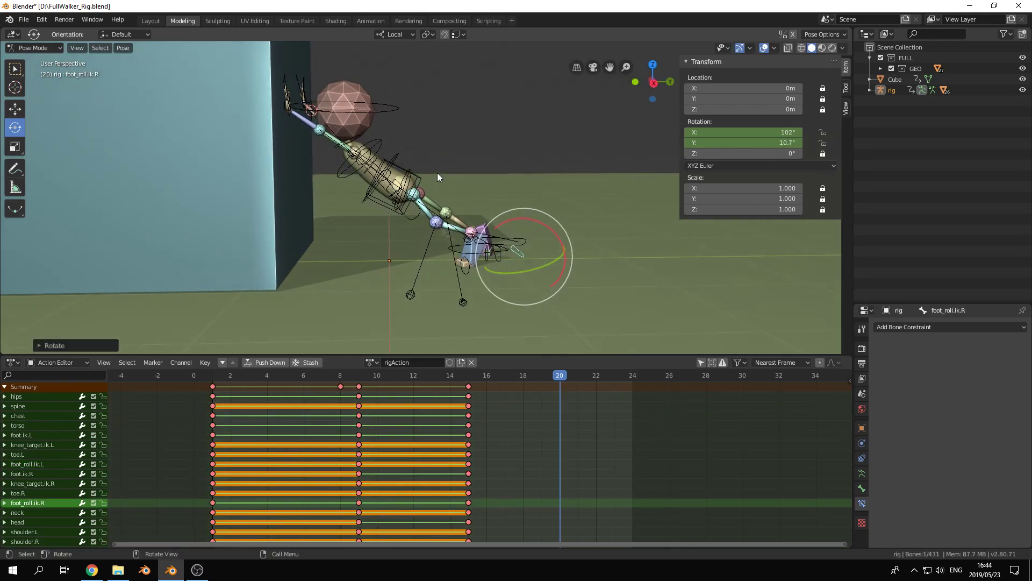
Tilt the torso further forward and key the whole character at frame 20.
{"action": "left_click", "coordinate": [406, 173]}
{"action": "left_click_drag", "start_coordinate": [407, 148], "coordinate": [397, 147]}
{"action": "key", "text": "i"}
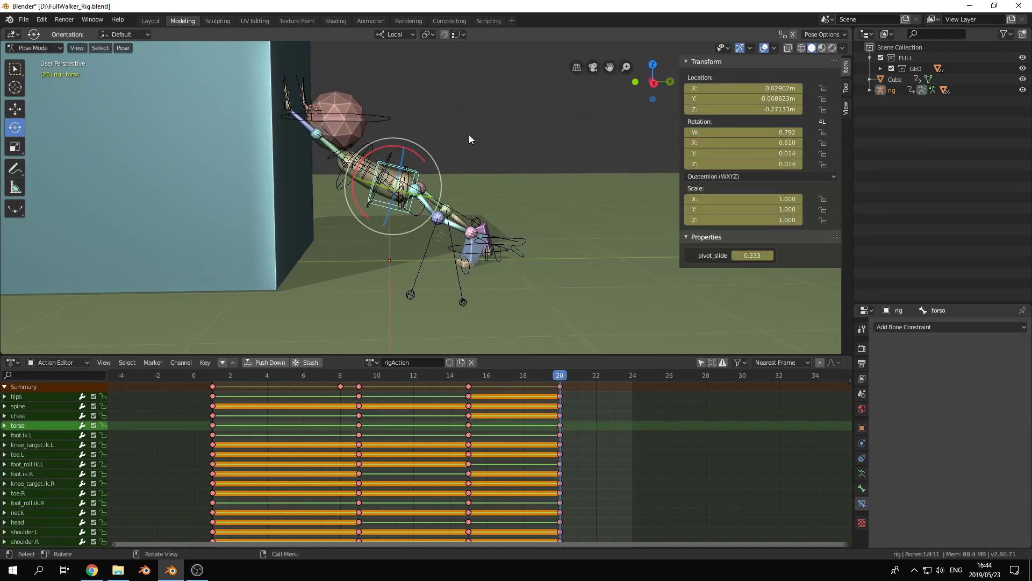
{"action": "key", "text": "KP_3"}
{"action": "key", "text": "a"}
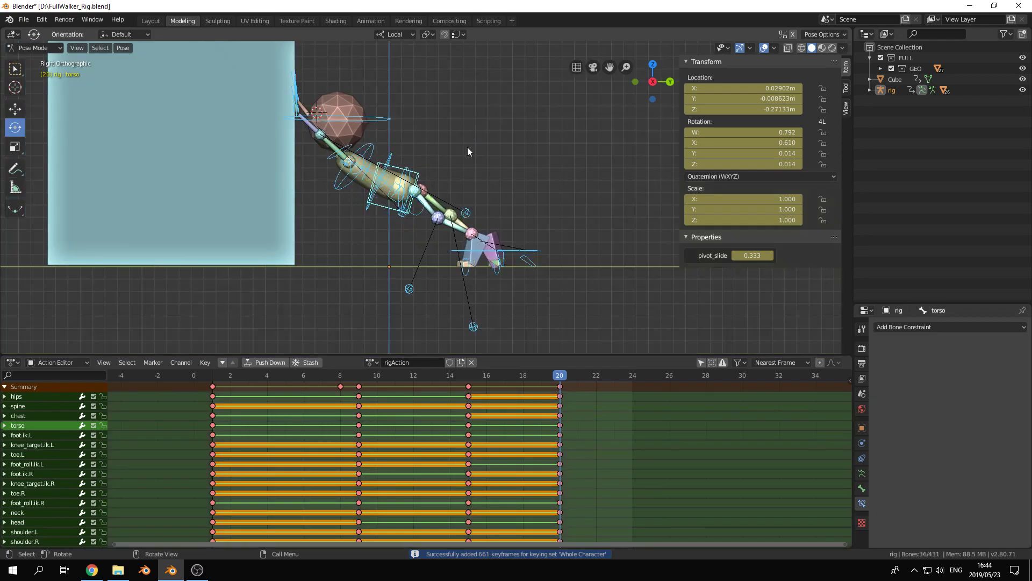
{"action": "key", "text": "alt+a"}
Scrub through the push, go to frame 24, and drop the torso toward the floor, rotating it to horizontal.
{"action": "left_click_drag", "start_coordinate": [537, 375], "coordinate": [376, 385]}
{"action": "left_click_drag", "start_coordinate": [443, 392], "coordinate": [627, 393]}
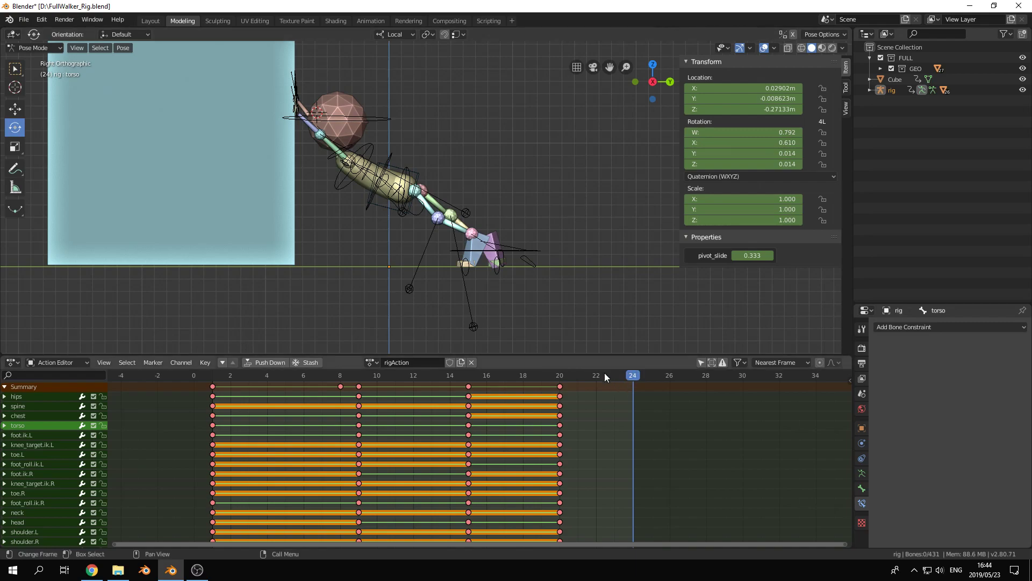
{"action": "left_click", "coordinate": [420, 181]}
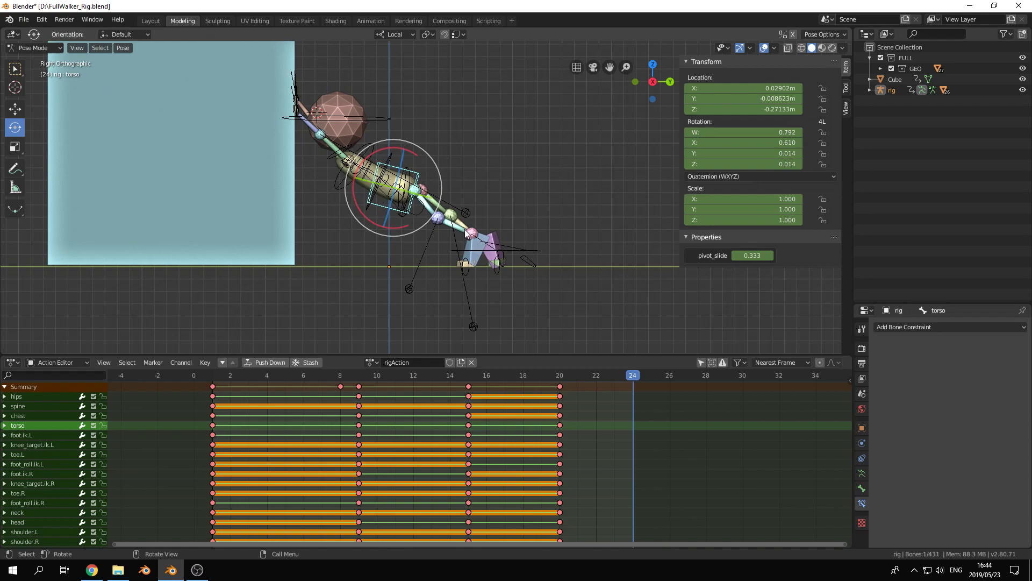
{"action": "key", "text": "g"}
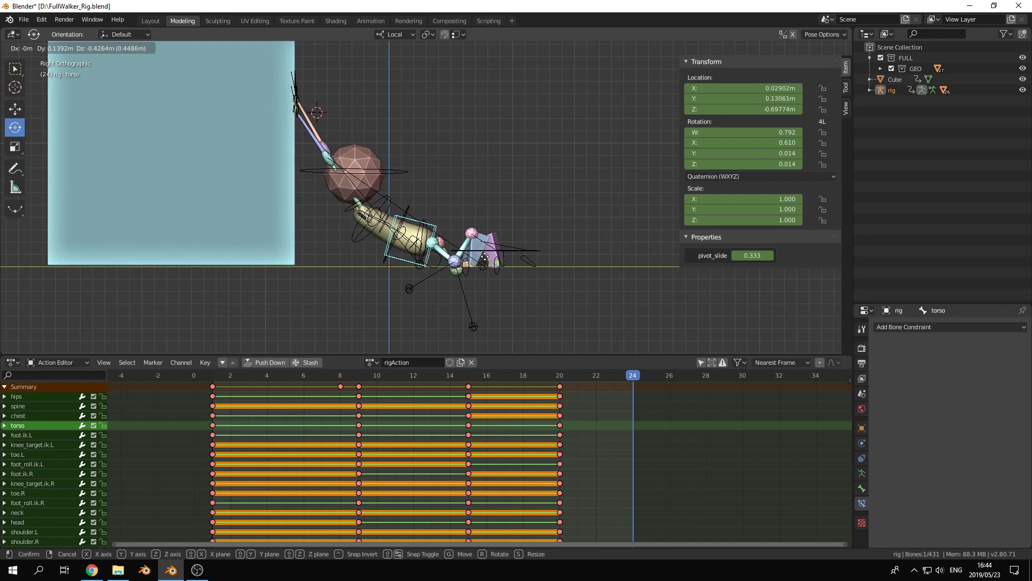
{"action": "left_click", "coordinate": [484, 257]}
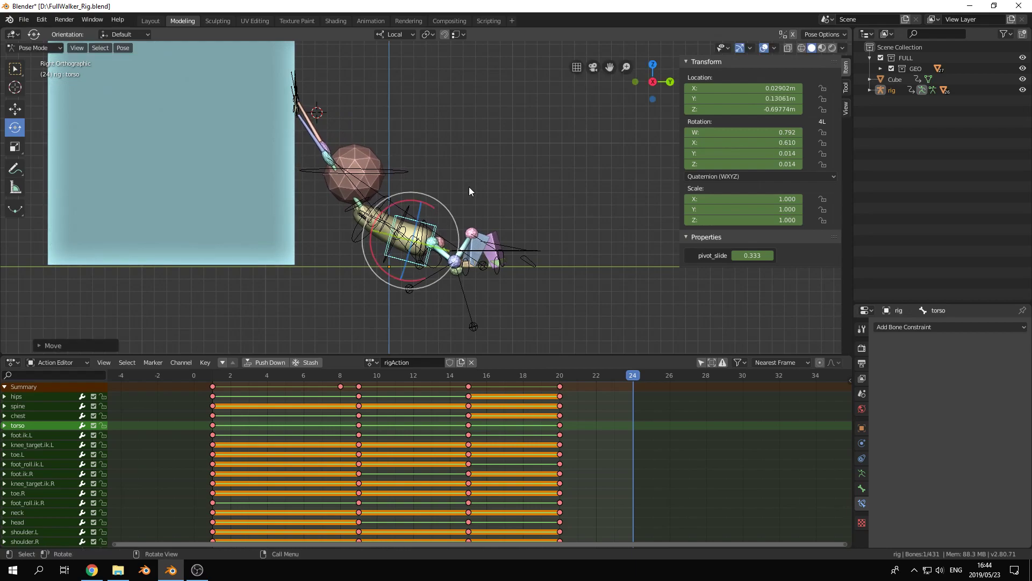
{"action": "key", "text": "r"}
{"action": "left_click", "coordinate": [444, 172]}
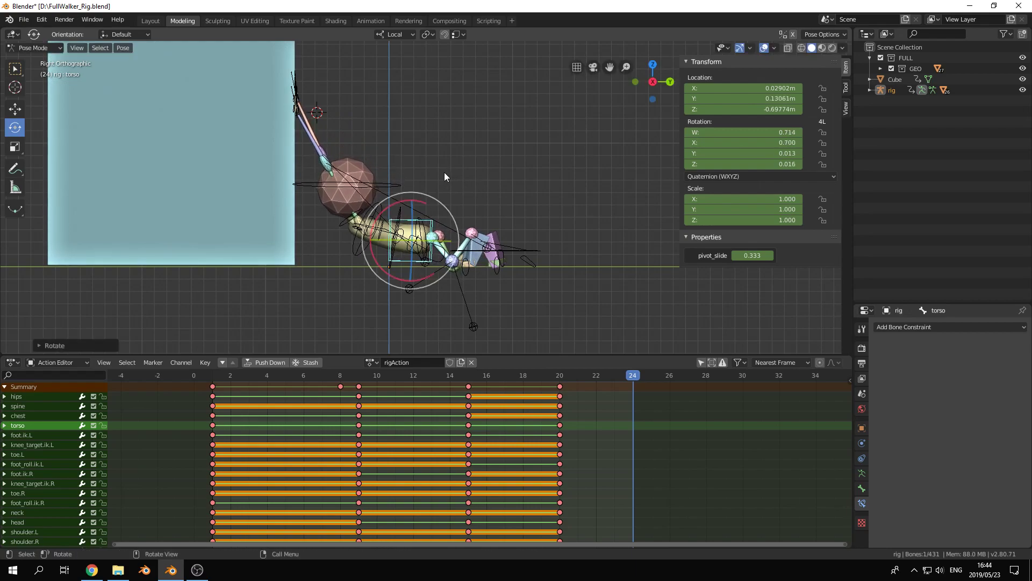
Tilt the head down toward the floor and lower the torso to about Z -0.788 m.
{"action": "left_click", "coordinate": [398, 183]}
{"action": "key", "text": "r"}
{"action": "left_click", "coordinate": [441, 209]}
{"action": "scroll", "coordinate": [455, 214], "scroll_direction": "up", "scroll_amount": 1}
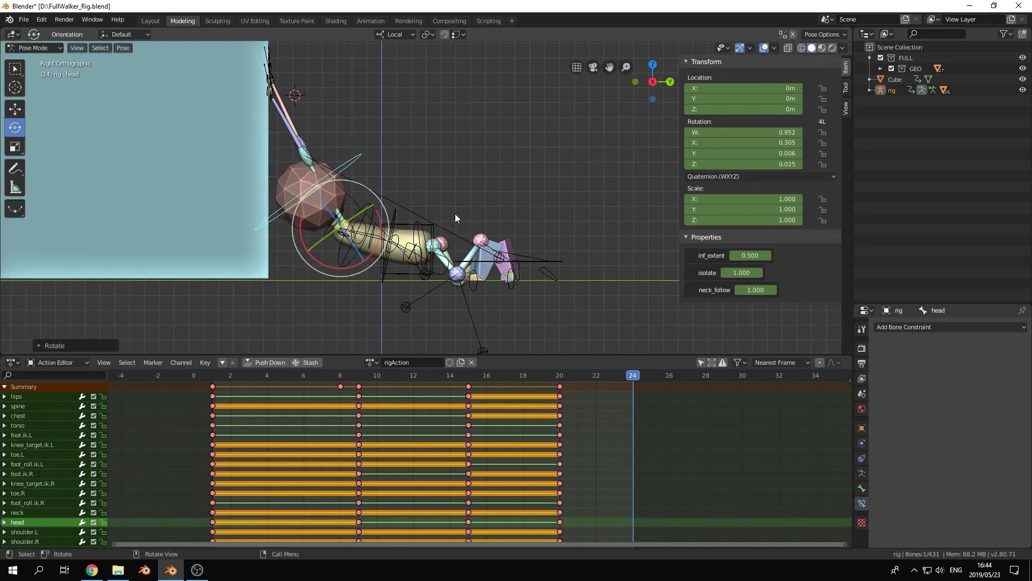
{"action": "left_click", "coordinate": [428, 226]}
{"action": "key", "text": "g"}
{"action": "left_click", "coordinate": [511, 216]}
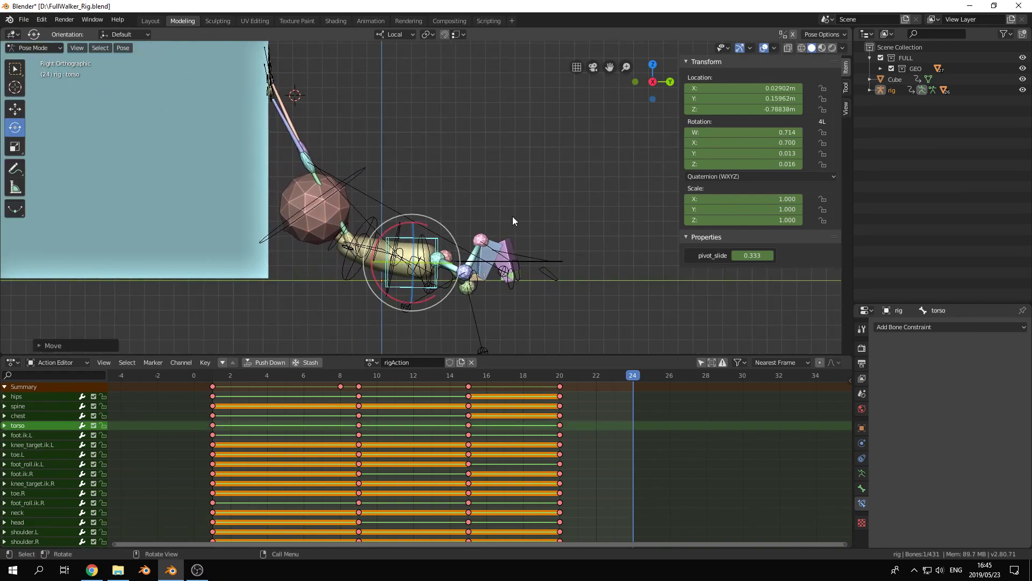
Clear the rotation of the left foot roll control.
{"action": "middle_click_drag", "start_coordinate": [555, 217], "coordinate": [481, 252]}
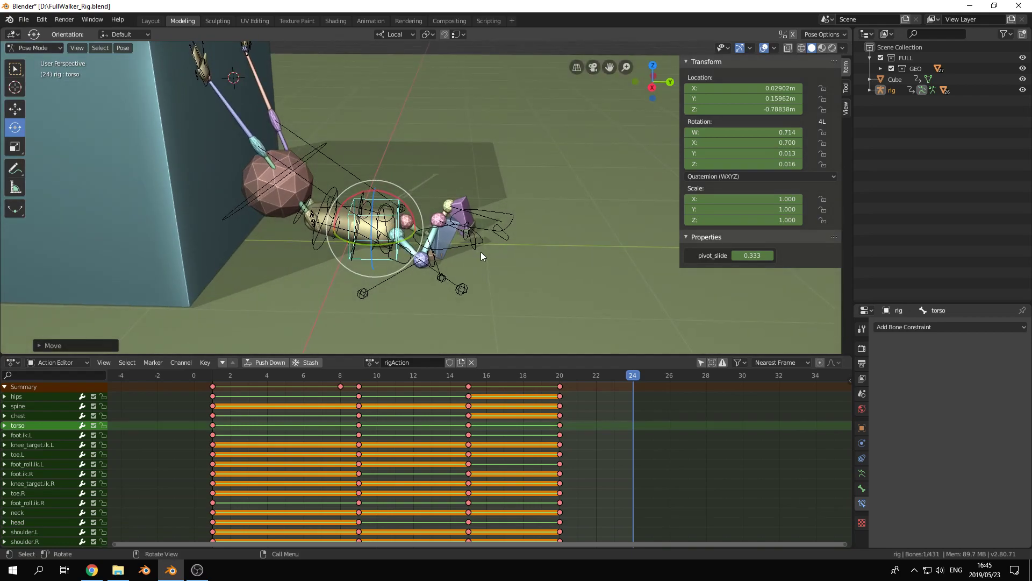
{"action": "left_click", "coordinate": [470, 247]}
{"action": "left_click", "coordinate": [476, 247]}
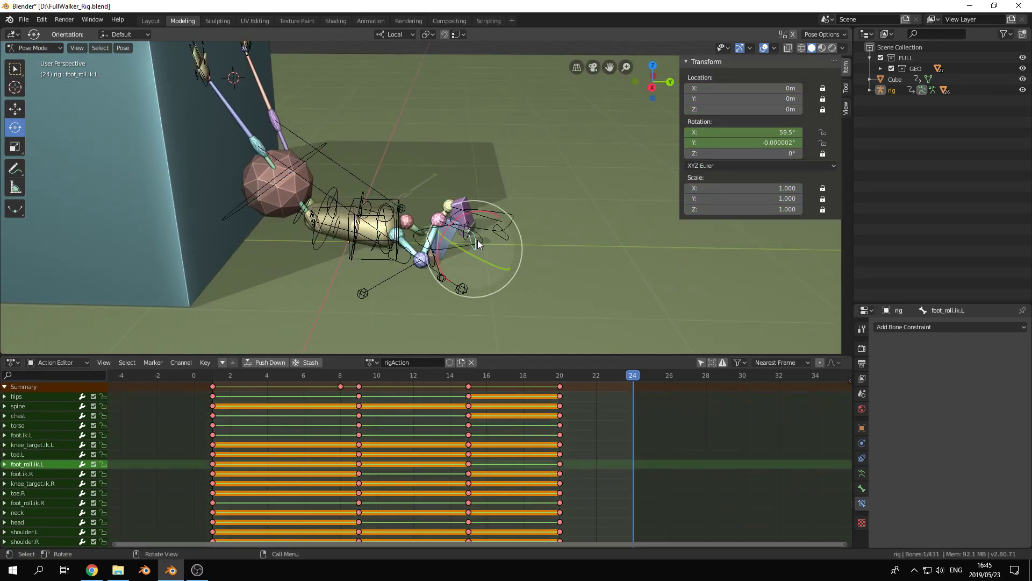
{"action": "key", "text": "alt+r"}
{"action": "key", "text": "a"}
Flip the left foot control over so its toes point backward and shift it away from the cube.
{"action": "left_click", "coordinate": [472, 237]}
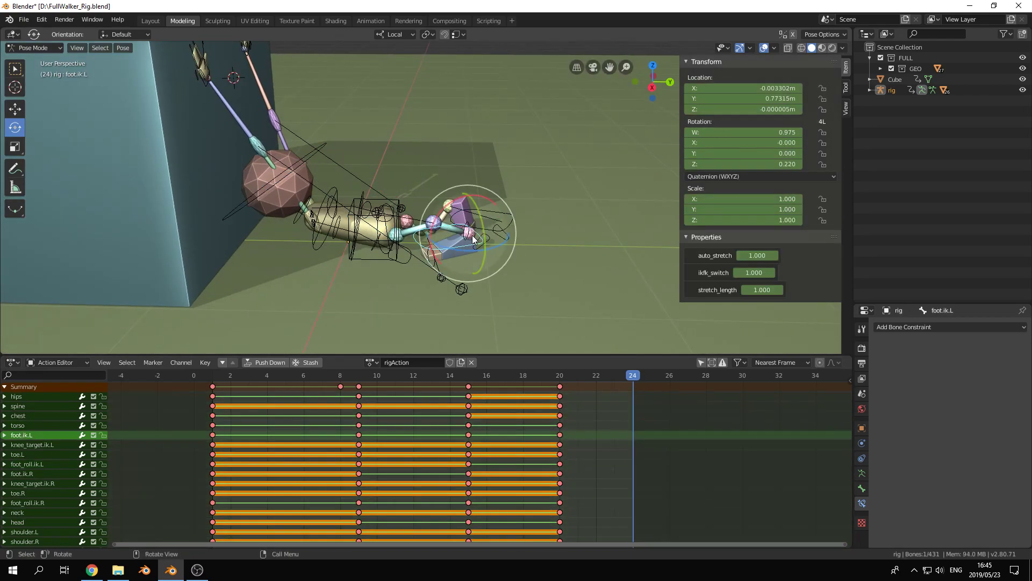
{"action": "left_click_drag", "start_coordinate": [461, 202], "coordinate": [446, 329]}
{"action": "key", "text": "g"}
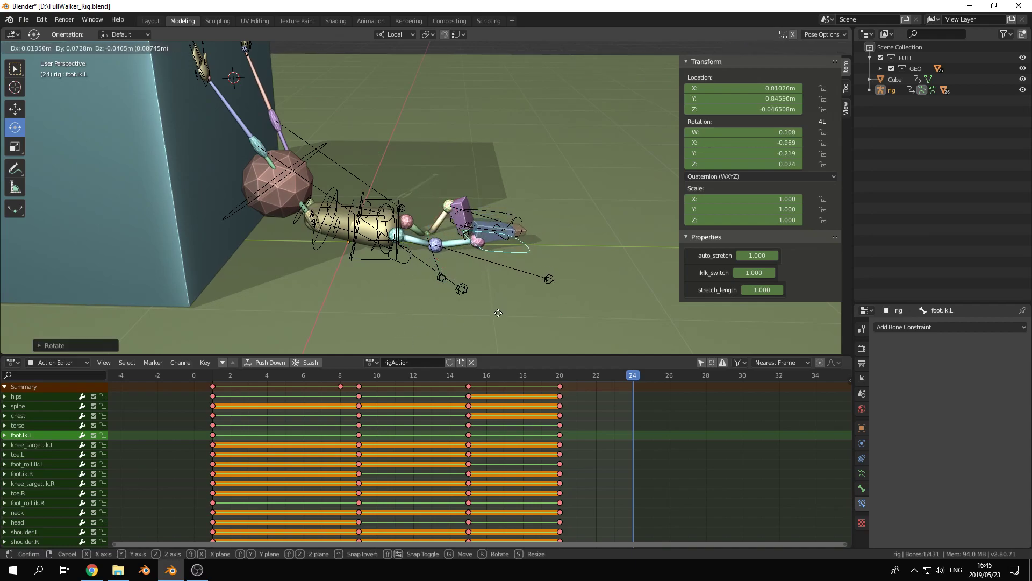
{"action": "left_click", "coordinate": [497, 317]}
Fine-tune the left foot control's position behind the body to about X 0.076, Y 0.799, Z -0.085 m.
{"action": "middle_click_drag", "start_coordinate": [571, 197], "coordinate": [457, 263]}
{"action": "key", "text": "g"}
{"action": "left_click", "coordinate": [452, 238]}
{"action": "left_click", "coordinate": [457, 263]}
{"action": "key", "text": "g"}
{"action": "left_click", "coordinate": [277, 206]}
{"action": "middle_click_drag", "start_coordinate": [423, 195], "coordinate": [453, 243]}
Select the right foot's roll control and reset its rotation to 0°.
{"action": "left_click", "coordinate": [443, 243]}
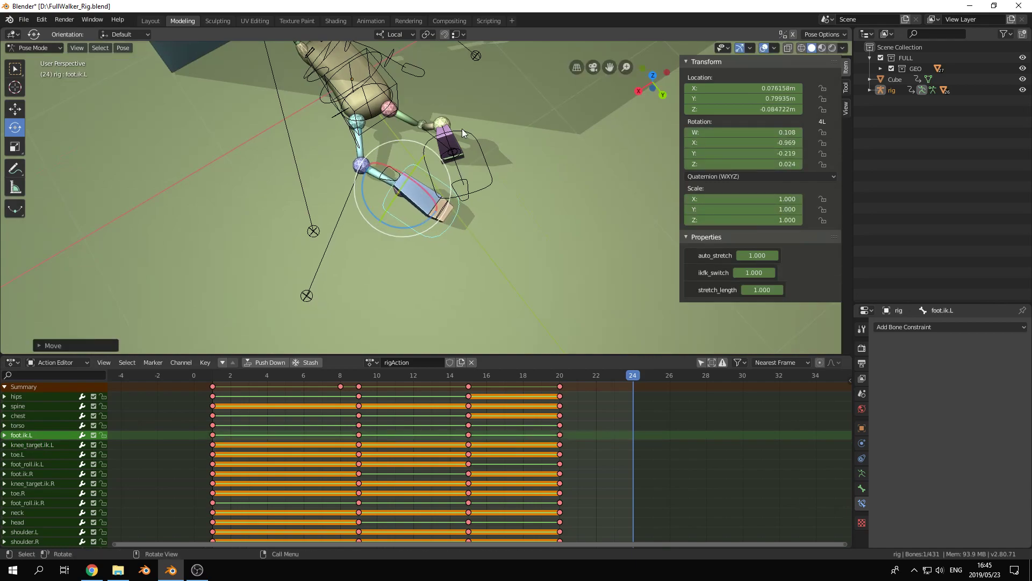
{"action": "middle_click_drag", "start_coordinate": [514, 166], "coordinate": [497, 220]}
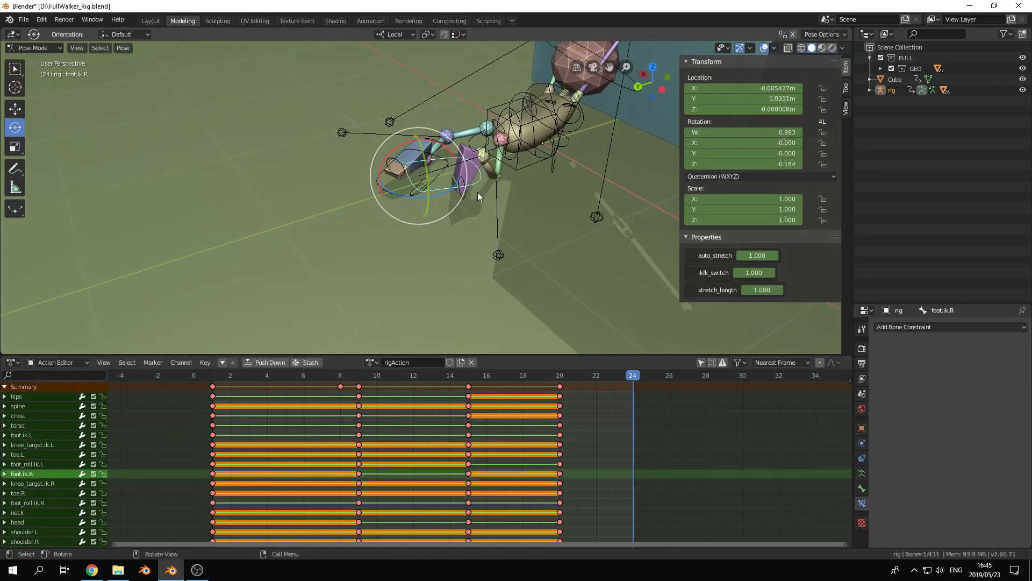
{"action": "left_click", "coordinate": [424, 182]}
{"action": "middle_click_drag", "start_coordinate": [423, 183], "coordinate": [457, 186]}
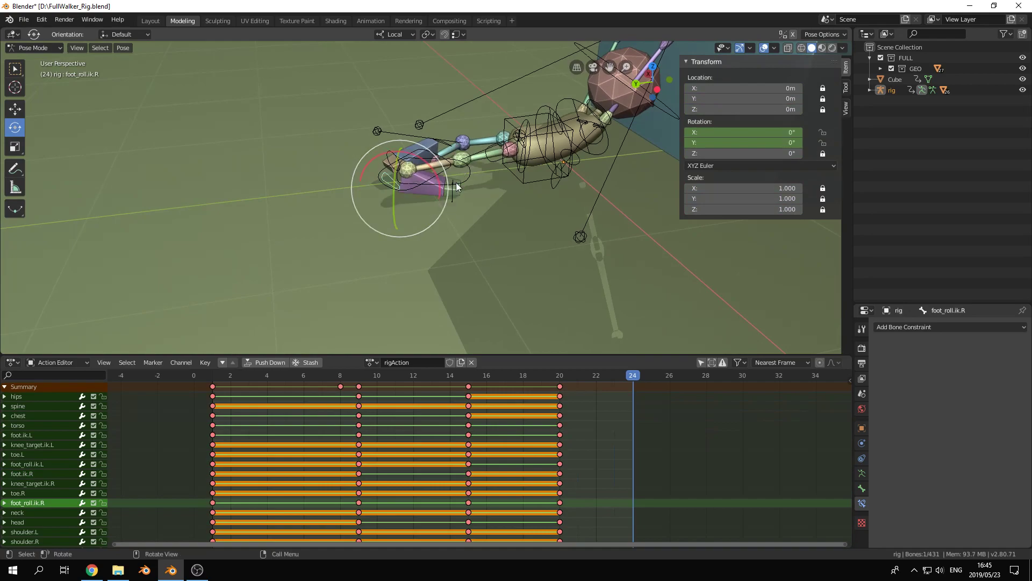
Flip the right foot control so its toes point backward and move it down beside the left foot.
{"action": "left_click", "coordinate": [460, 181]}
{"action": "left_click_drag", "start_coordinate": [436, 144], "coordinate": [436, 210]}
{"action": "key", "text": "g"}
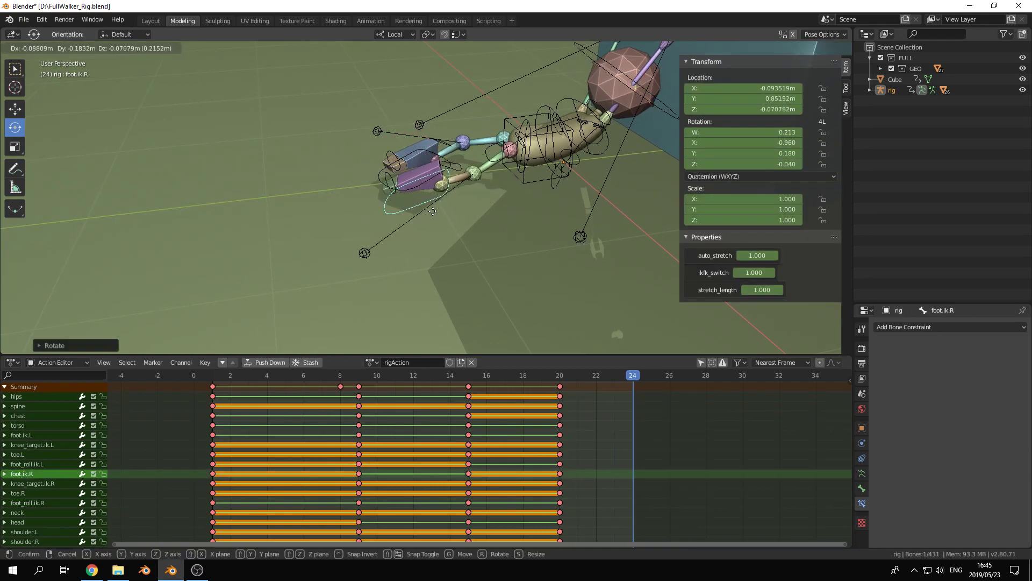
{"action": "left_click", "coordinate": [445, 205]}
{"action": "middle_click_drag", "start_coordinate": [445, 205], "coordinate": [519, 234]}
Reposition the right knee target out to the character's side to redirect the right knee.
{"action": "left_click", "coordinate": [409, 275]}
{"action": "middle_click_drag", "start_coordinate": [409, 275], "coordinate": [427, 275]}
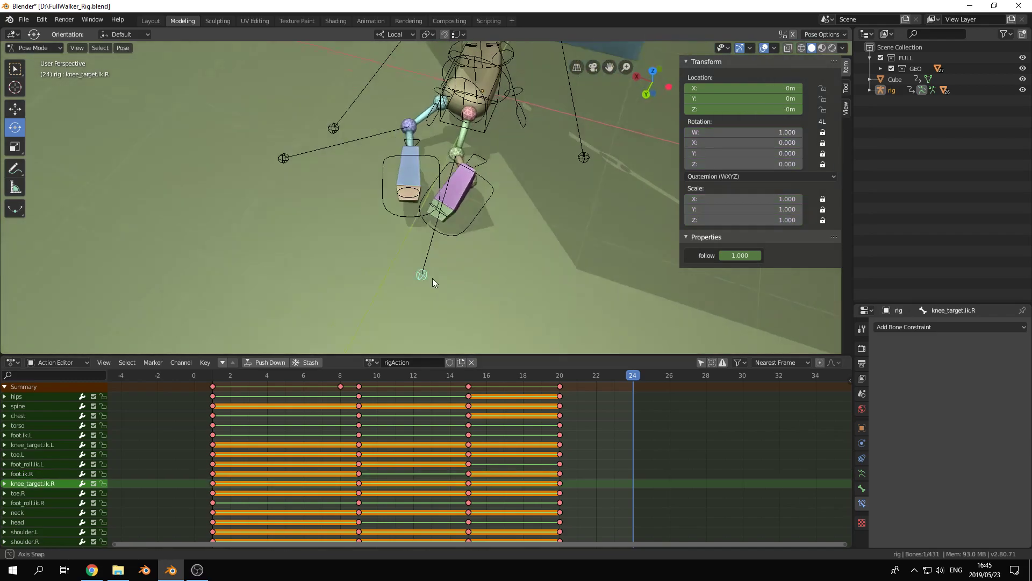
{"action": "key", "text": "g"}
{"action": "left_click", "coordinate": [594, 231]}
{"action": "middle_click_drag", "start_coordinate": [594, 231], "coordinate": [469, 145]}
{"action": "left_click", "coordinate": [406, 163]}
{"action": "left_click_drag", "start_coordinate": [505, 177], "coordinate": [479, 159]}
{"action": "left_click", "coordinate": [614, 191]}
{"action": "middle_click_drag", "start_coordinate": [638, 195], "coordinate": [650, 167]}
{"action": "key", "text": "g"}
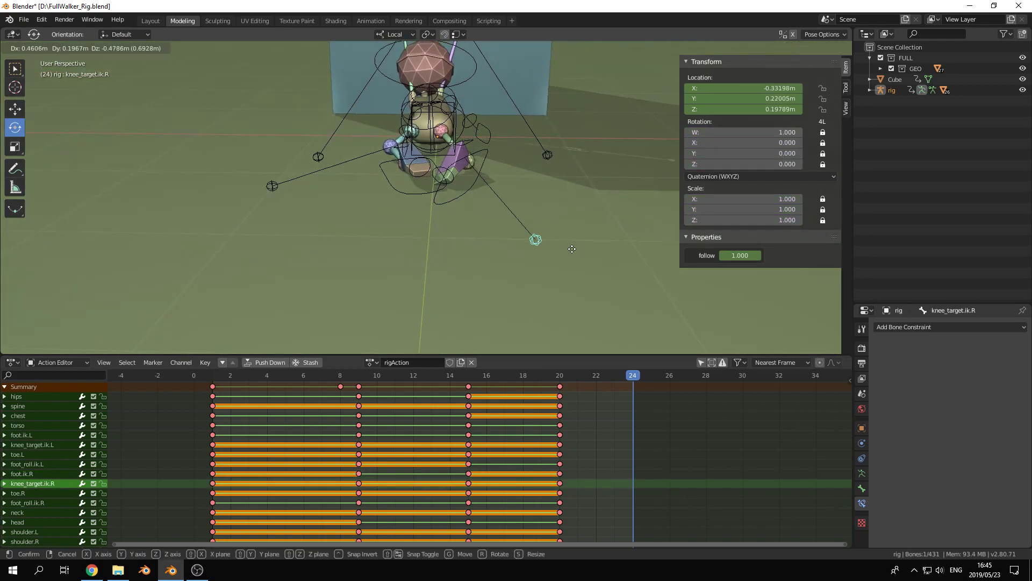
{"action": "left_click", "coordinate": [572, 249]}
Rotate the right foot control to turn the foot onto its side.
{"action": "middle_click_drag", "start_coordinate": [468, 204], "coordinate": [446, 204]}
{"action": "left_click", "coordinate": [446, 203]}
{"action": "left_click_drag", "start_coordinate": [457, 210], "coordinate": [521, 199]}
{"action": "middle_click_drag", "start_coordinate": [521, 199], "coordinate": [470, 191]}
{"action": "left_click_drag", "start_coordinate": [449, 209], "coordinate": [414, 200]}
Move the right knee target to about X 0.240, Y 0.133, Z -0.009 m.
{"action": "left_click", "coordinate": [537, 178]}
{"action": "key", "text": "g"}
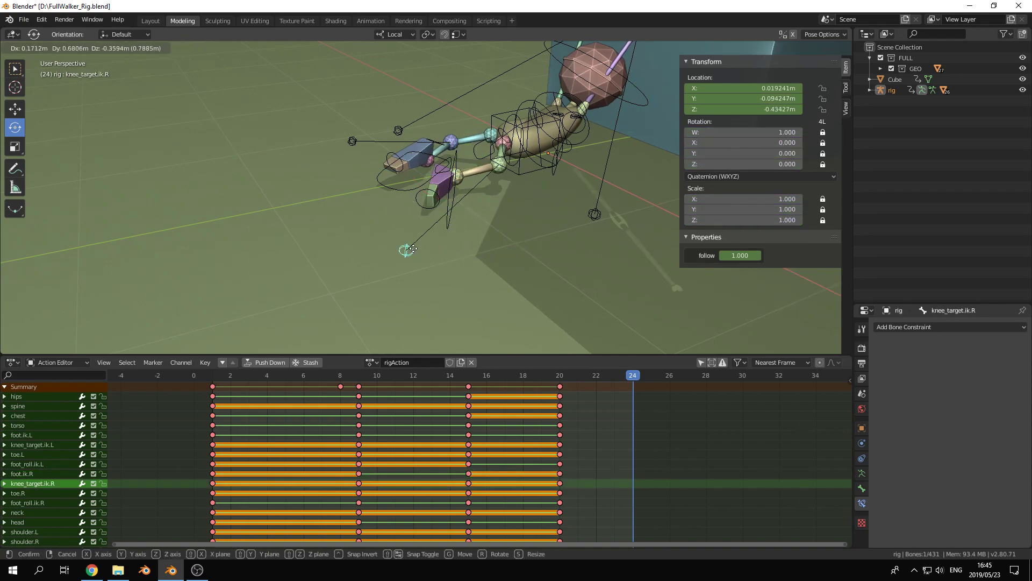
{"action": "left_click", "coordinate": [519, 245]}
{"action": "middle_click_drag", "start_coordinate": [518, 245], "coordinate": [602, 220]}
{"action": "key", "text": "g"}
{"action": "left_click", "coordinate": [542, 201]}
{"action": "middle_click_drag", "start_coordinate": [541, 202], "coordinate": [421, 210]}
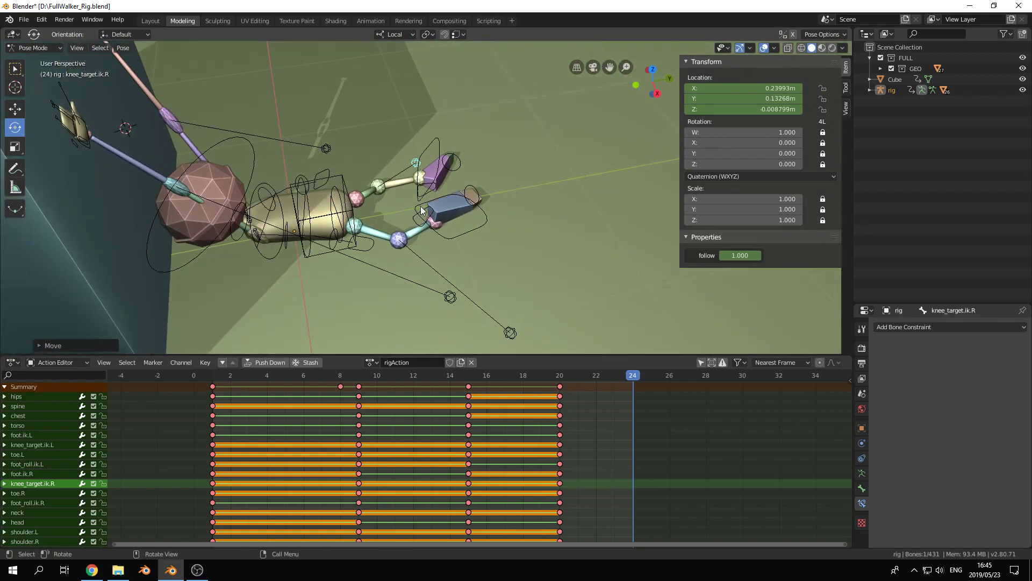
Copy the right foot control's pose, paste it mirrored onto the left foot, and select the left knee target.
{"action": "left_click", "coordinate": [431, 143]}
{"action": "key", "text": "ctrl+c"}
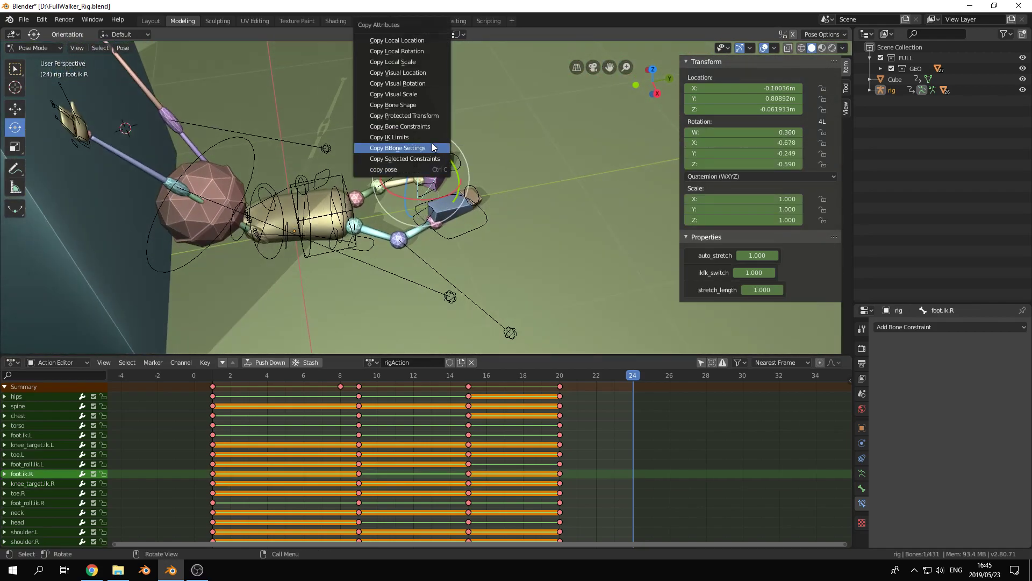
{"action": "left_click", "coordinate": [418, 169]}
{"action": "middle_click_drag", "start_coordinate": [418, 169], "coordinate": [428, 143]}
{"action": "left_click", "coordinate": [413, 99]}
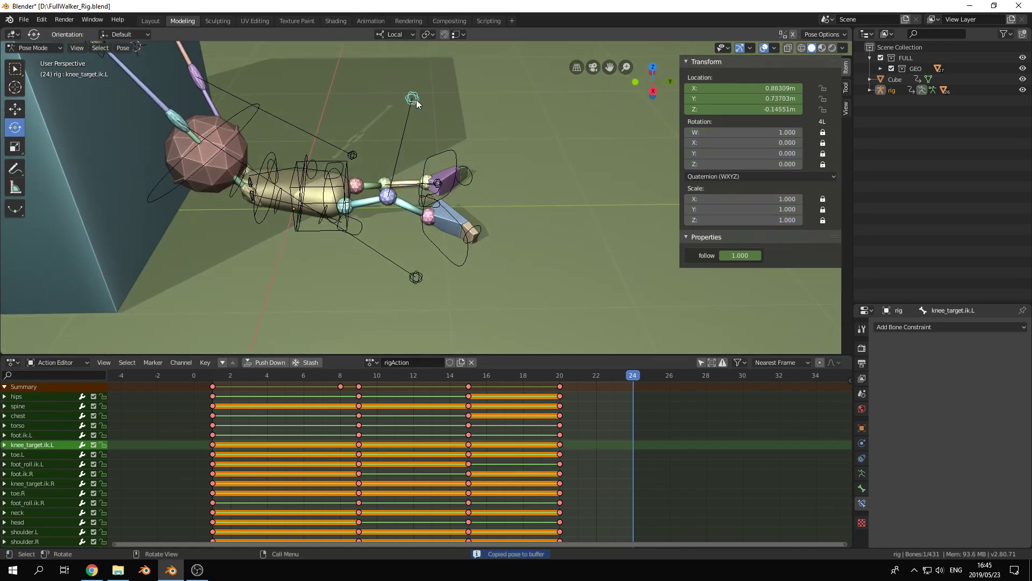
Move the left knee target out to the character's left, to about X -0.273, Y -0.086, Z 0.066 m.
{"action": "middle_click_drag", "start_coordinate": [415, 100], "coordinate": [369, 79]}
{"action": "key", "text": "g"}
{"action": "left_click", "coordinate": [355, 294]}
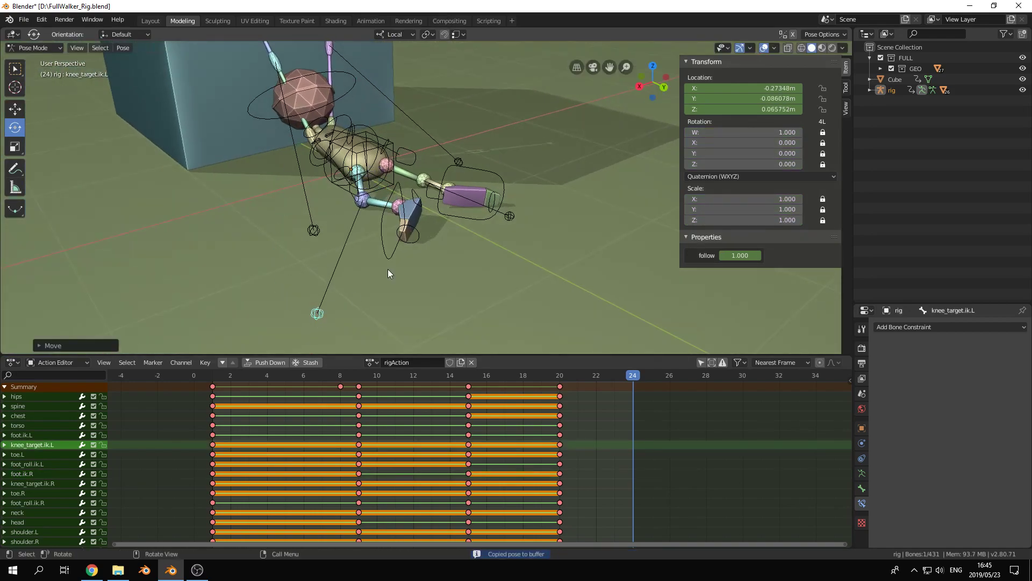
Rotate and move the left foot control to about X 0.113, Y 0.715, Z -0.042 m, and key the whole character at frame 24.
{"action": "left_click", "coordinate": [378, 255]}
{"action": "middle_click_drag", "start_coordinate": [433, 240], "coordinate": [440, 259]}
{"action": "key", "text": "r"}
{"action": "left_click_drag", "start_coordinate": [442, 247], "coordinate": [450, 217]}
{"action": "key", "text": "g"}
{"action": "left_click", "coordinate": [415, 186]}
{"action": "middle_click_drag", "start_coordinate": [415, 185], "coordinate": [373, 141]}
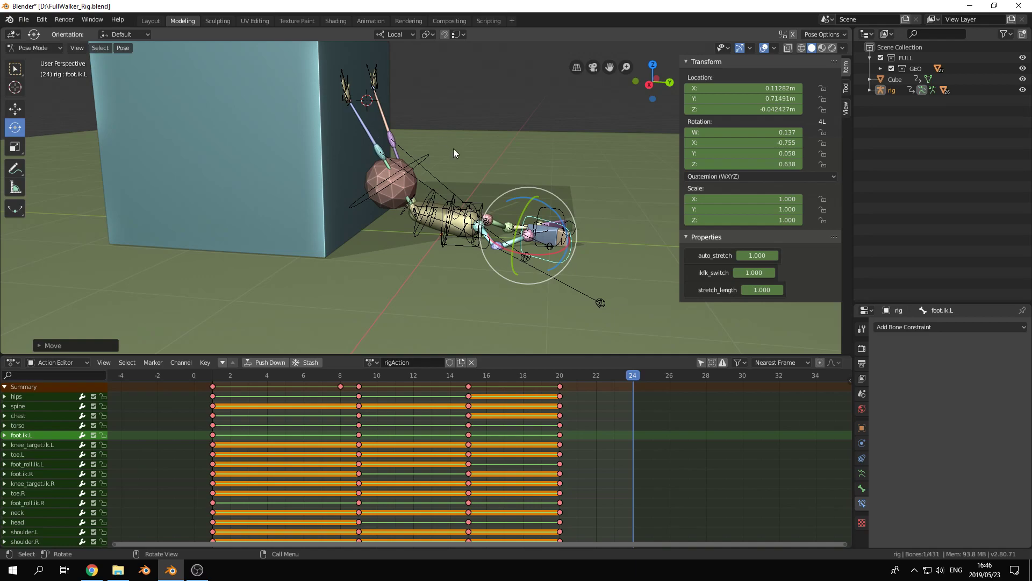
{"action": "key", "text": "i"}
Switch the left arm from IK to FK by setting its FK / IK rig property to 0.000.
{"action": "middle_click_drag", "start_coordinate": [415, 107], "coordinate": [341, 137], "text": "shift"}
{"action": "left_click", "coordinate": [361, 130]}
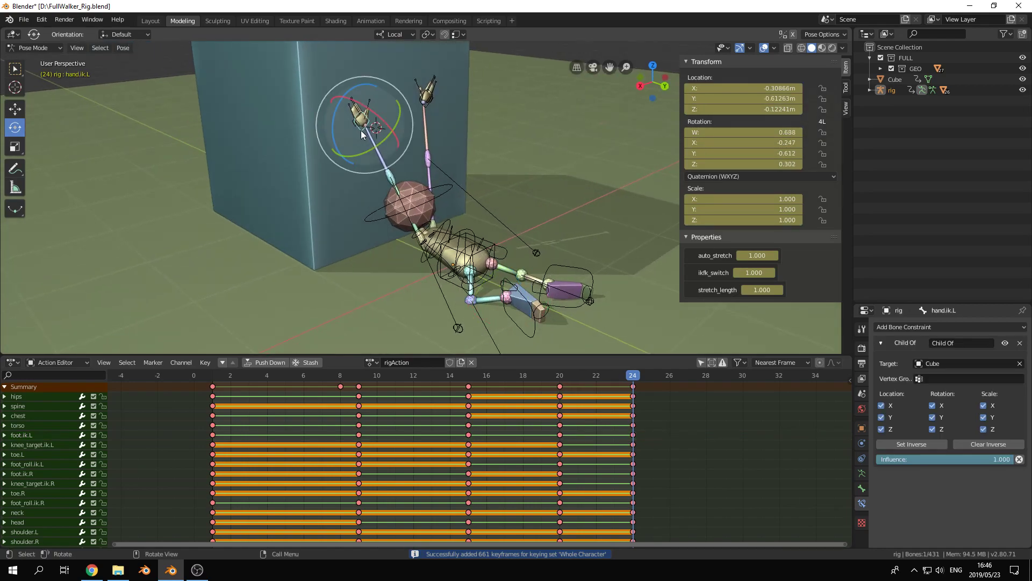
{"action": "left_click", "coordinate": [427, 106], "text": "shift"}
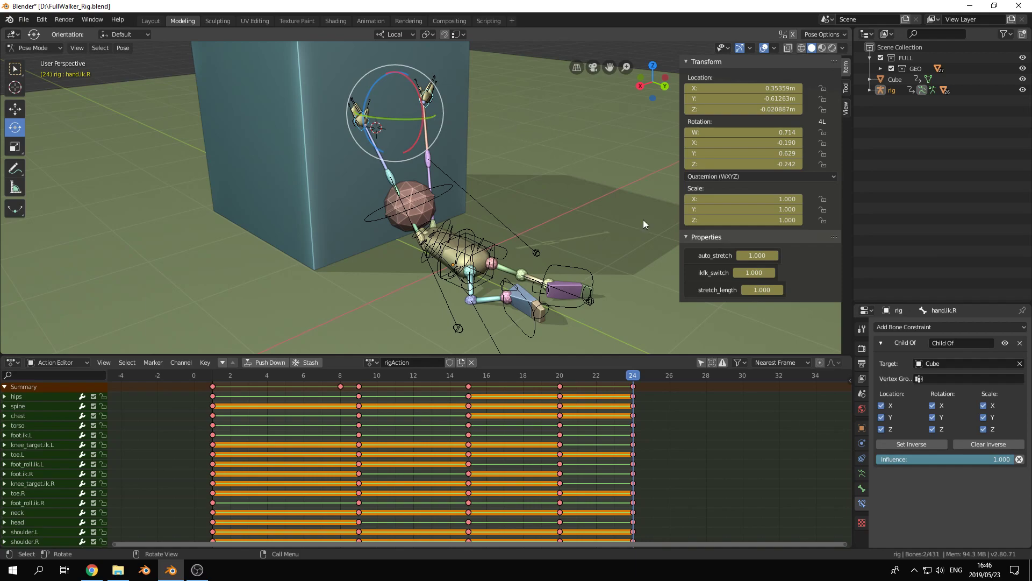
{"action": "key", "text": "a"}
{"action": "left_click", "coordinate": [363, 130]}
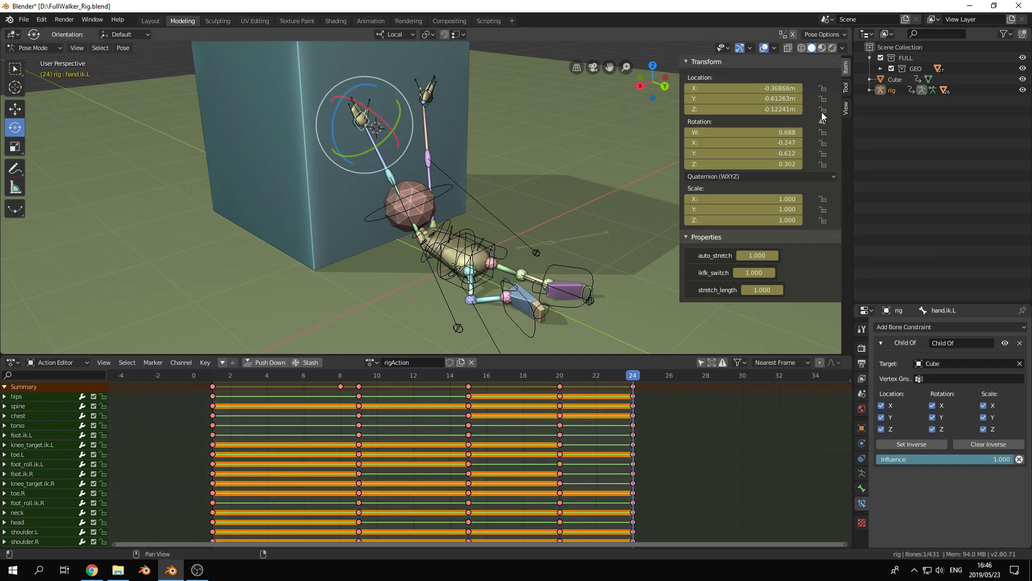
{"action": "left_click", "coordinate": [845, 107]}
{"action": "scroll", "coordinate": [780, 251], "scroll_direction": "down", "scroll_amount": 10}
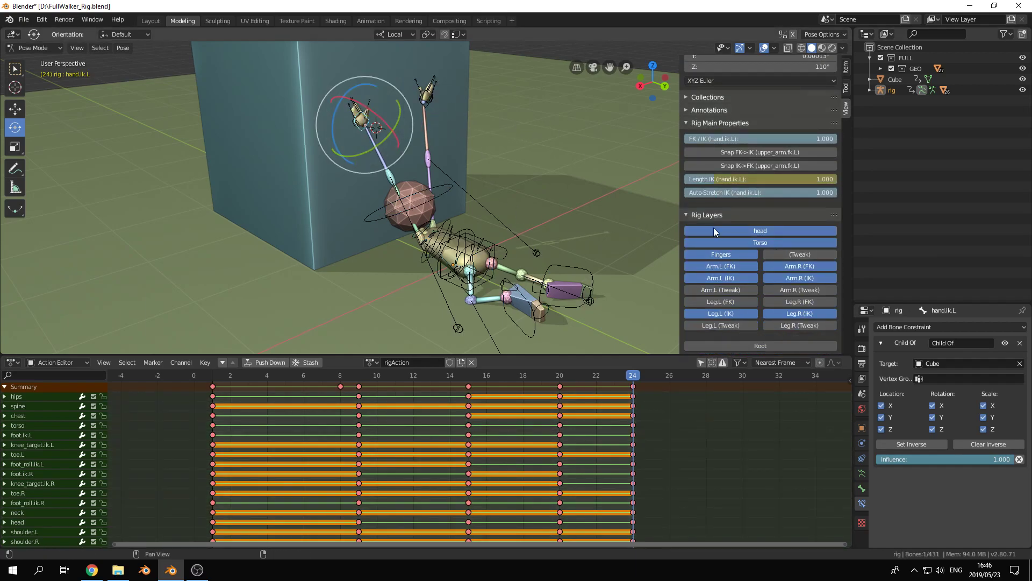
{"action": "left_click_drag", "start_coordinate": [825, 138], "coordinate": [688, 139]}
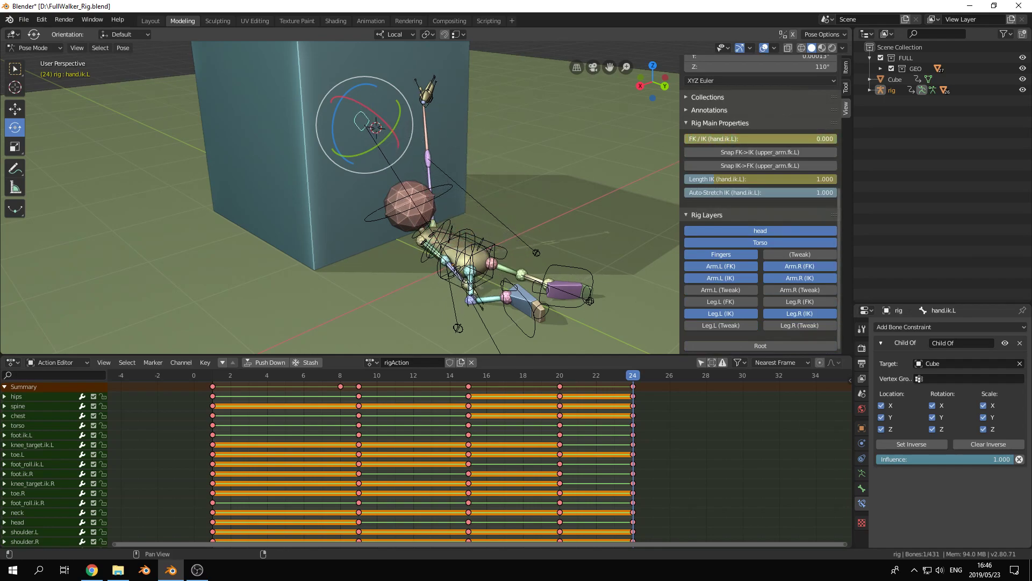
{"action": "key", "text": "ctrl+z"}
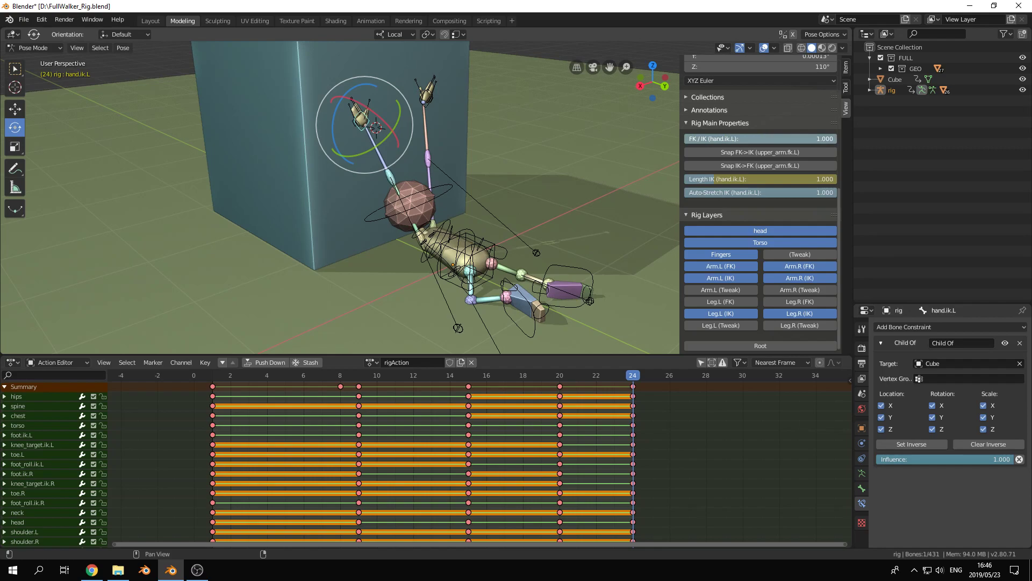
{"action": "left_click_drag", "start_coordinate": [823, 139], "coordinate": [685, 140]}
Select the left upper arm's FK control and rotate it to start posing the arm beside the collapsed body.
{"action": "middle_click_drag", "start_coordinate": [468, 226], "coordinate": [448, 188], "text": "shift"}
{"action": "middle_click_drag", "start_coordinate": [352, 172], "coordinate": [416, 188]}
{"action": "scroll", "coordinate": [450, 234], "scroll_direction": "up", "scroll_amount": 3}
{"action": "left_click", "coordinate": [466, 236]}
{"action": "middle_click_drag", "start_coordinate": [467, 237], "coordinate": [449, 223]}
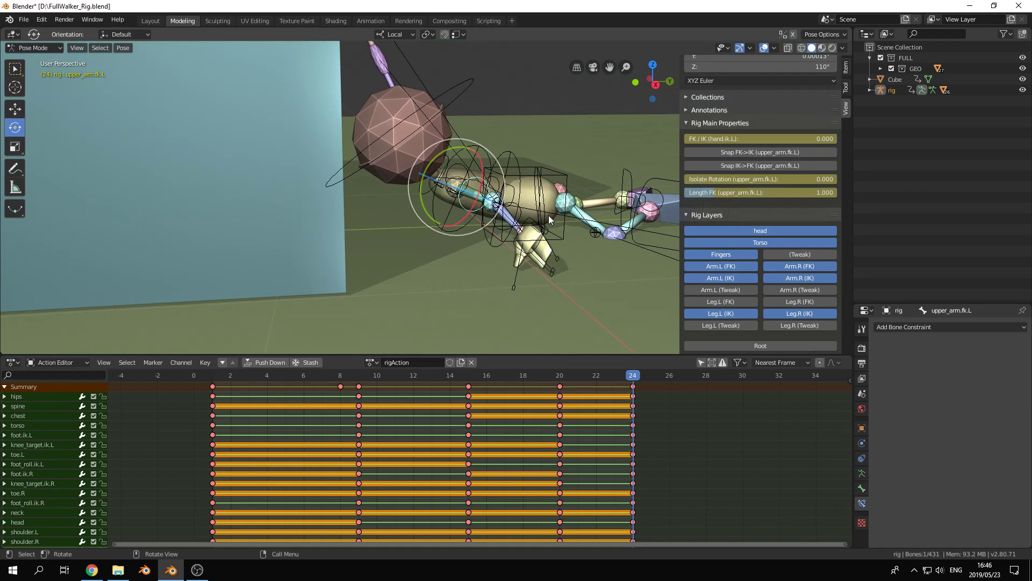
{"action": "middle_click_drag", "start_coordinate": [515, 118], "coordinate": [409, 146]}
{"action": "left_click_drag", "start_coordinate": [403, 153], "coordinate": [448, 163]}
Rotate and move the torso control from the right side view to lay the body on the floor, and refine the upper body's rotation.
{"action": "middle_click_drag", "start_coordinate": [453, 220], "coordinate": [518, 163]}
{"action": "left_click", "coordinate": [511, 161]}
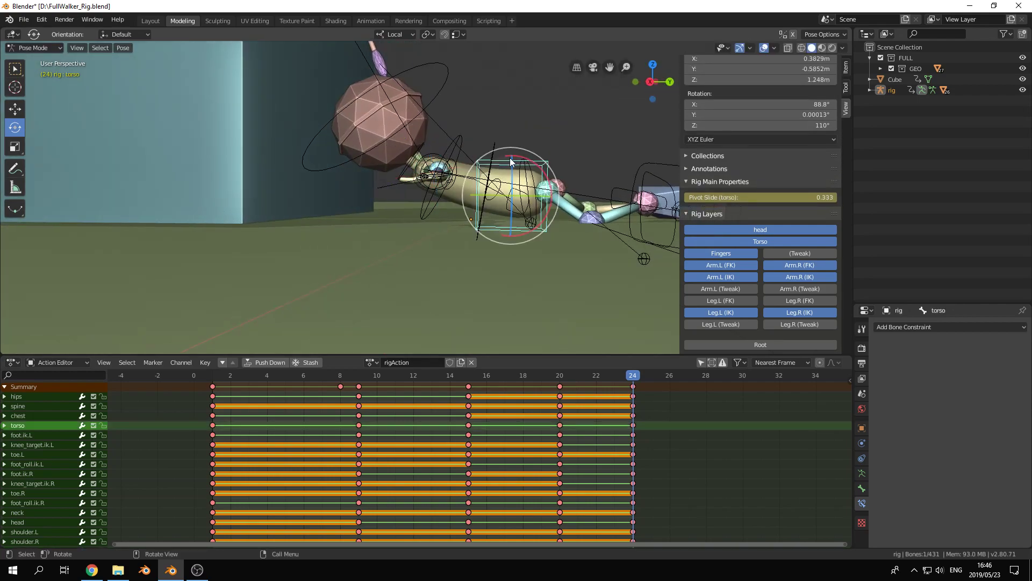
{"action": "key", "text": "KP_3"}
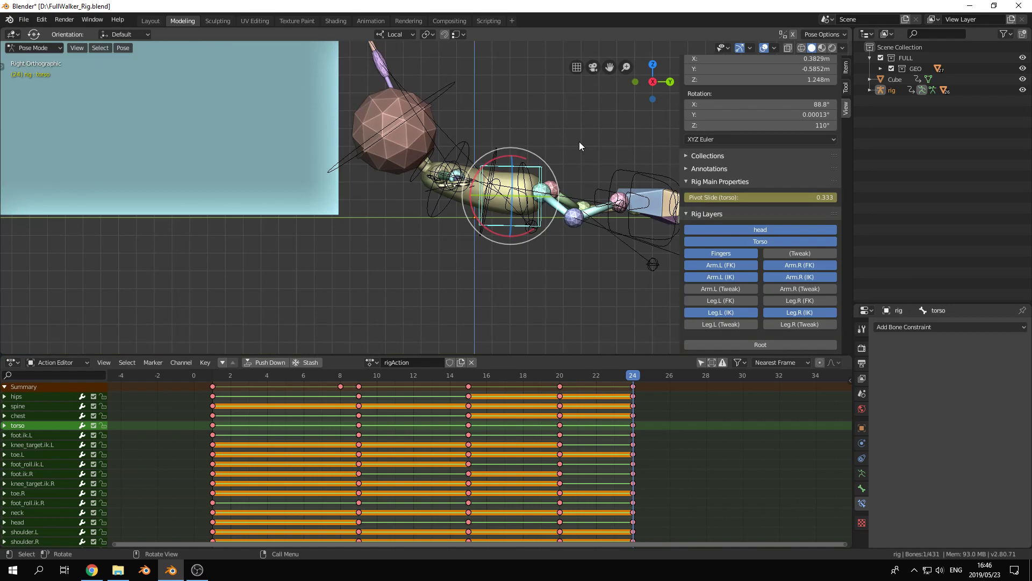
{"action": "key", "text": "r"}
{"action": "left_click", "coordinate": [567, 138]}
{"action": "key", "text": "g"}
{"action": "left_click", "coordinate": [575, 138]}
{"action": "key", "text": "r"}
{"action": "left_click", "coordinate": [475, 128]}
{"action": "left_click", "coordinate": [475, 127]}
{"action": "key", "text": "r"}
{"action": "left_click", "coordinate": [497, 143]}
Rotate the left upper arm's FK control outward from the body and twist it around its local Y axis.
{"action": "middle_click_drag", "start_coordinate": [496, 143], "coordinate": [465, 176]}
{"action": "left_click", "coordinate": [430, 179]}
{"action": "key", "text": "r"}
{"action": "key", "text": "r"}
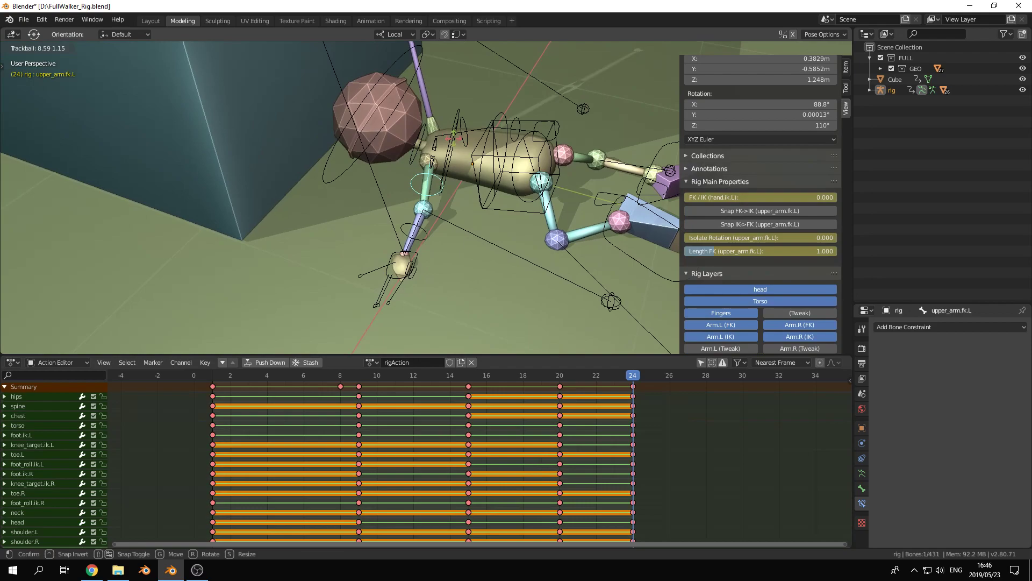
{"action": "left_click", "coordinate": [466, 161]}
{"action": "key", "text": "r"}
{"action": "key", "text": "y"}
{"action": "key", "text": "y"}
{"action": "left_click_drag", "start_coordinate": [467, 148], "coordinate": [466, 146]}
Bend the left forearm forward toward the cube and rotate the left upper arm's FK control to follow.
{"action": "key", "text": "a"}
{"action": "left_click", "coordinate": [426, 228]}
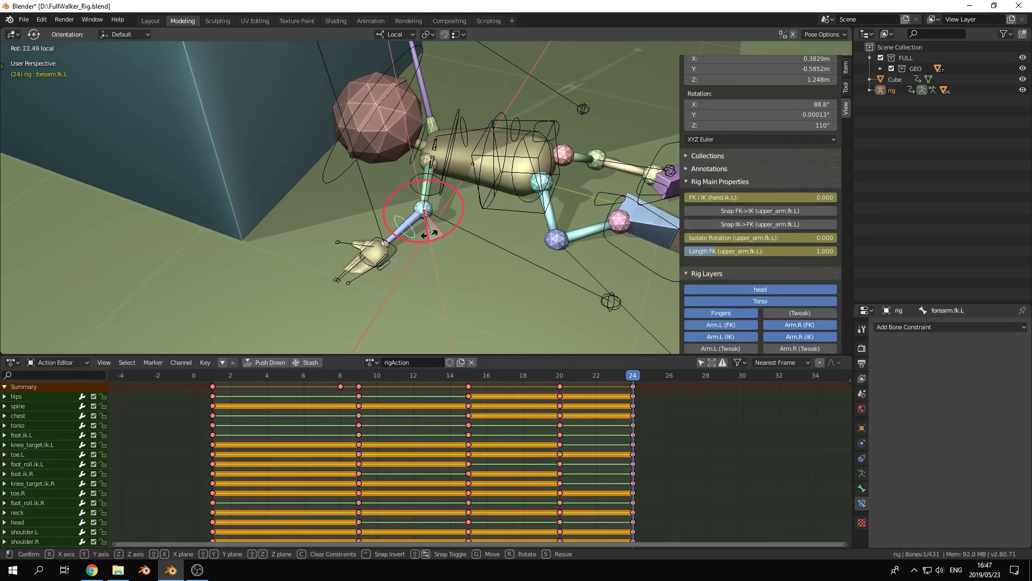
{"action": "left_click", "coordinate": [434, 186]}
{"action": "key", "text": "a"}
{"action": "left_click", "coordinate": [436, 186]}
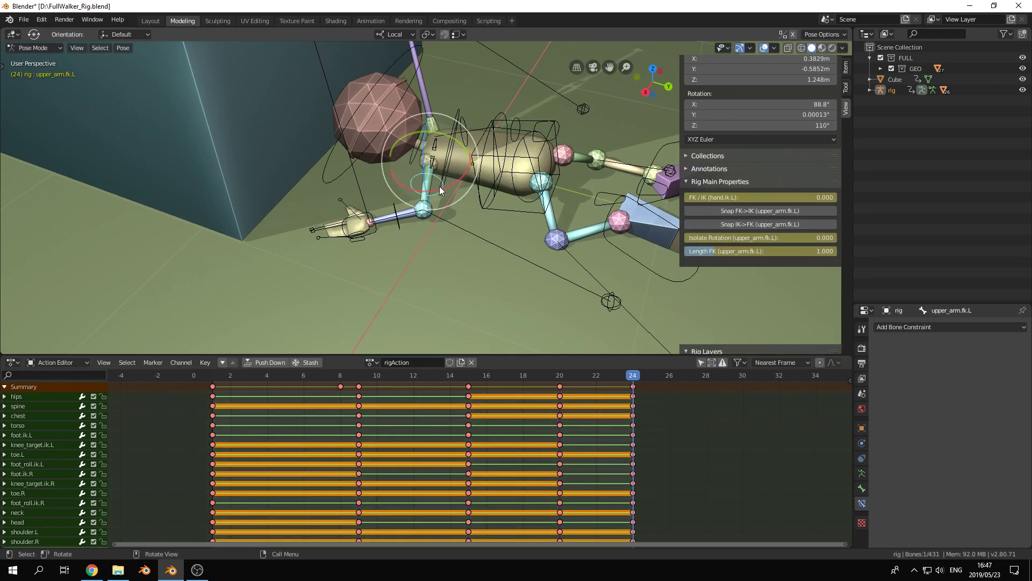
{"action": "left_click_drag", "start_coordinate": [439, 185], "coordinate": [437, 169]}
Rotate the left shoulder control to swing the whole arm forward beside the head.
{"action": "key", "text": "a"}
{"action": "left_click", "coordinate": [435, 185]}
{"action": "key", "text": "a"}
{"action": "left_click", "coordinate": [436, 166]}
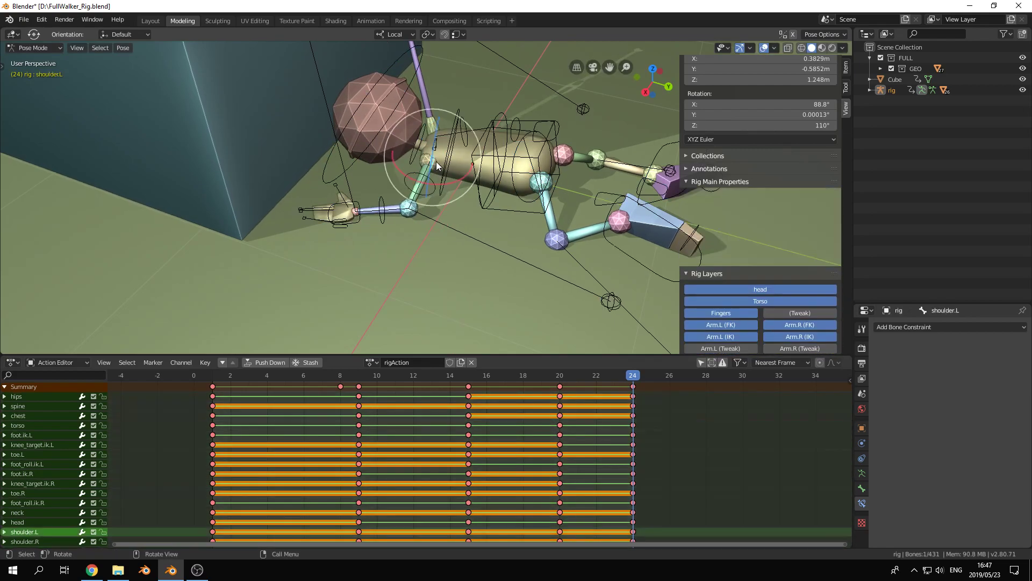
{"action": "left_click_drag", "start_coordinate": [467, 174], "coordinate": [457, 179]}
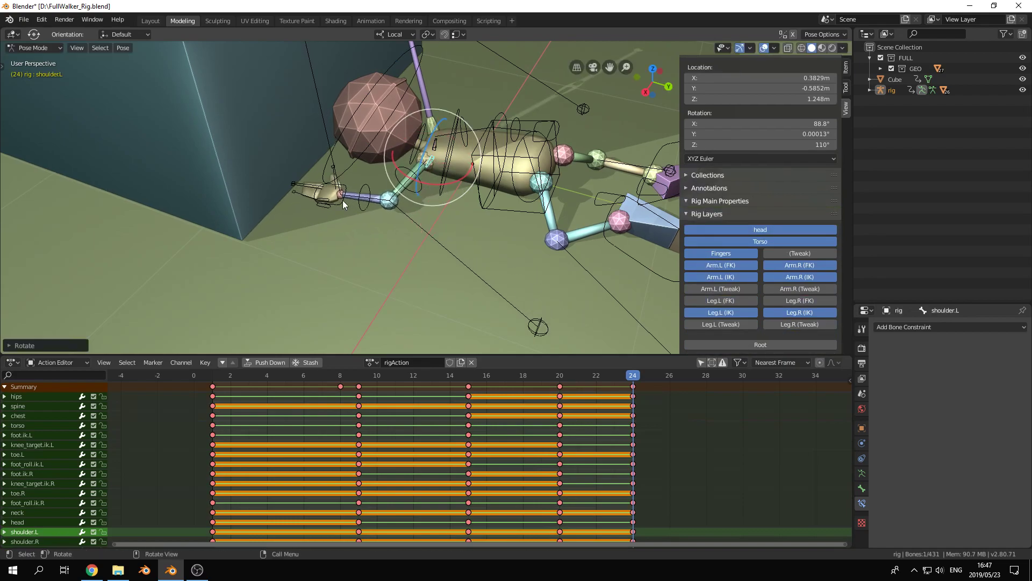
Copy the pose of the left shoulder, upper arm, forearm and hand FK controls and paste it mirrored onto the right arm.
{"action": "key", "text": "w"}
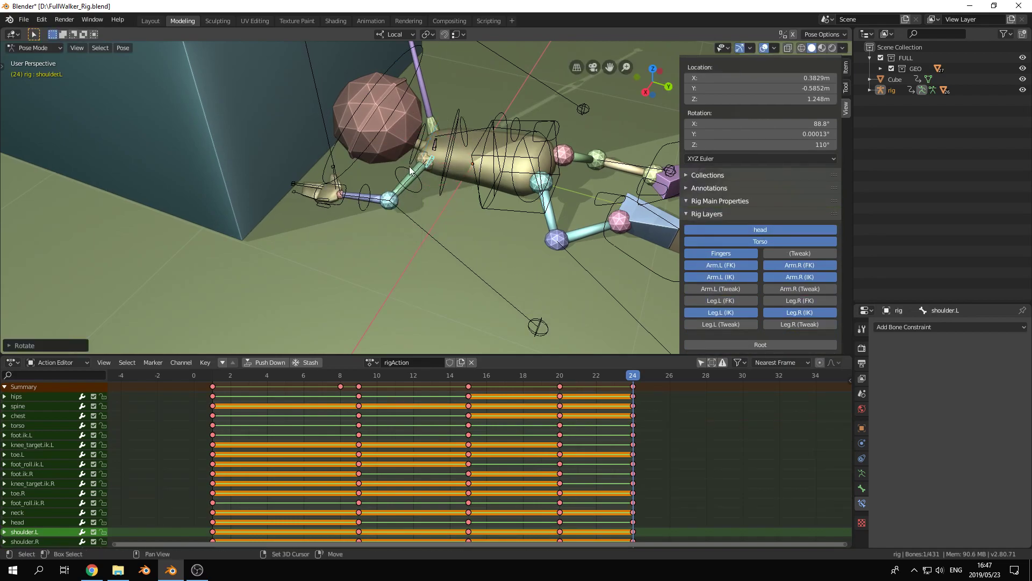
{"action": "left_click", "coordinate": [408, 168], "text": "shift"}
{"action": "left_click", "coordinate": [369, 186], "text": "shift"}
{"action": "middle_click_drag", "start_coordinate": [426, 143], "coordinate": [429, 171], "text": "shift"}
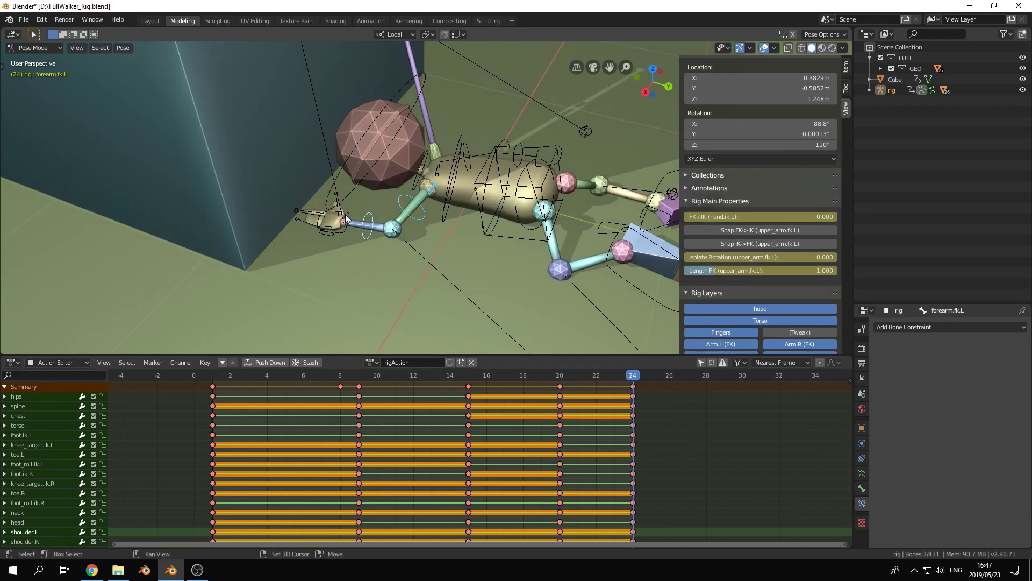
{"action": "left_click", "coordinate": [343, 233], "text": "shift"}
{"action": "key", "text": "ctrl+c"}
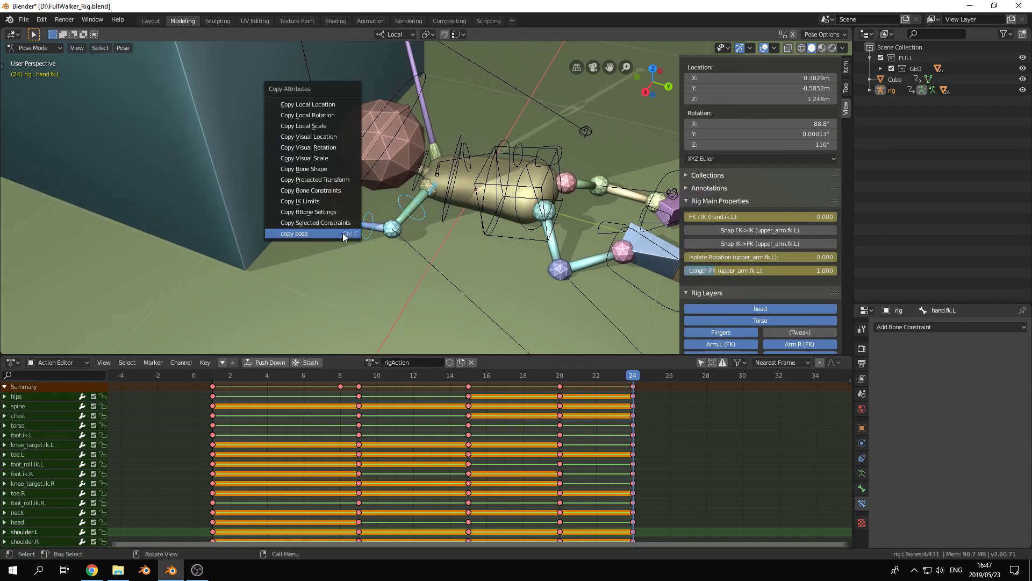
{"action": "left_click", "coordinate": [343, 233]}
{"action": "key", "text": "ctrl+shift+v"}
Switch the right arm from IK to FK by setting its FK / IK rig property to 0.000.
{"action": "middle_click_drag", "start_coordinate": [508, 153], "coordinate": [462, 226]}
{"action": "left_click", "coordinate": [383, 60]}
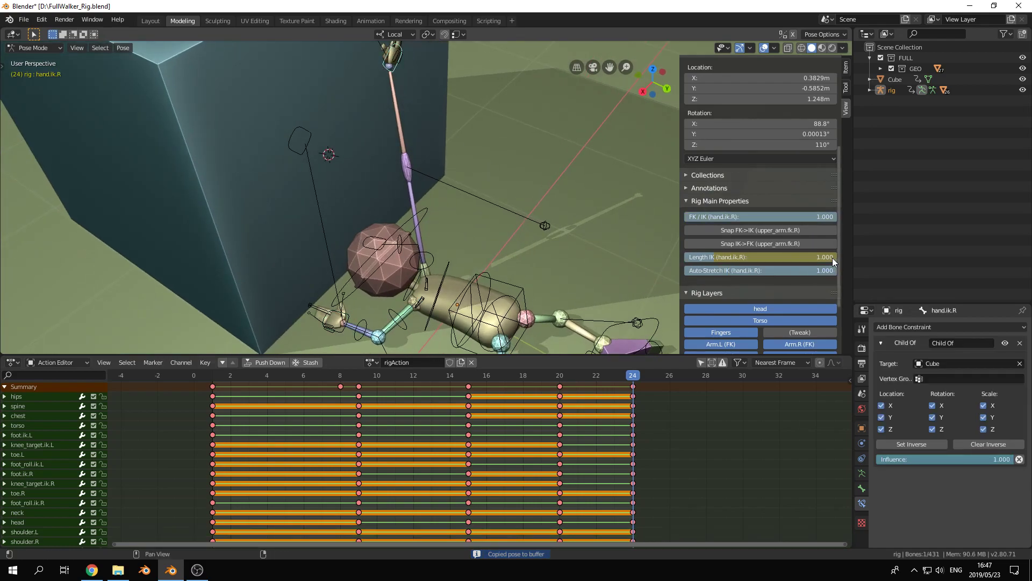
{"action": "left_click_drag", "start_coordinate": [822, 221], "coordinate": [664, 220]}
Rotate the right upper arm's FK control around several axes to lay the right arm down on the floor.
{"action": "middle_click_drag", "start_coordinate": [447, 236], "coordinate": [343, 262]}
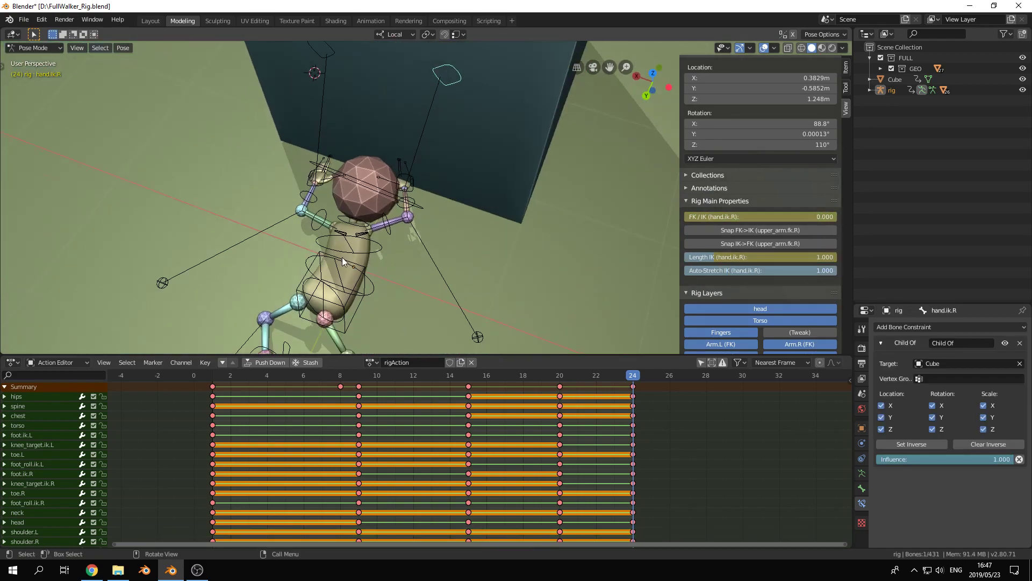
{"action": "left_click", "coordinate": [376, 234]}
{"action": "key", "text": "shift+space"}
{"action": "key", "text": "r"}
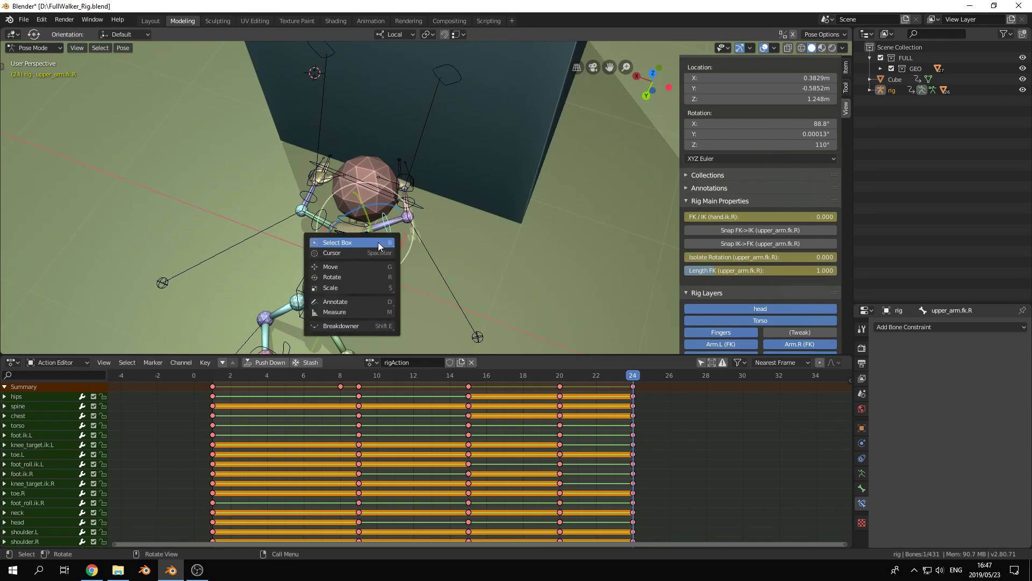
{"action": "mouse_move", "coordinate": [401, 249]}
{"action": "left_mouse_down"}
{"action": "mouse_move", "coordinate": [366, 265]}
{"action": "mouse_move", "coordinate": [395, 250]}
{"action": "left_mouse_up"}
{"action": "middle_click_drag", "start_coordinate": [396, 250], "coordinate": [425, 180]}
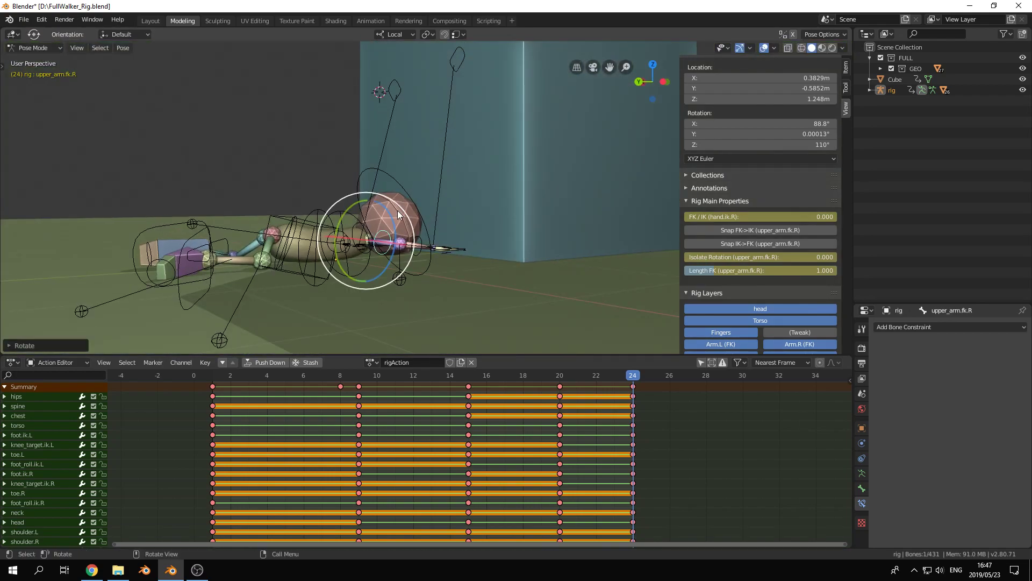
{"action": "left_click_drag", "start_coordinate": [356, 217], "coordinate": [497, 273]}
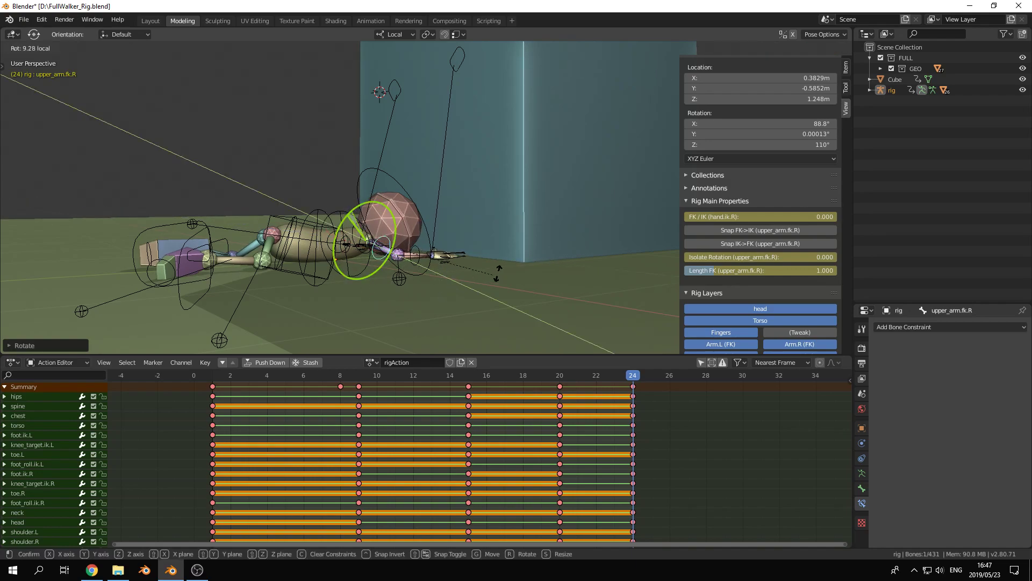
{"action": "left_click_drag", "start_coordinate": [666, 226], "coordinate": [543, 146]}
{"action": "middle_click_drag", "start_coordinate": [247, 210], "coordinate": [348, 311]}
{"action": "left_click_drag", "start_coordinate": [373, 276], "coordinate": [447, 225]}
Key the whole character's collapsed pose at frame 24 and scrub through the last frames.
{"action": "middle_click_drag", "start_coordinate": [446, 226], "coordinate": [398, 154]}
{"action": "key", "text": "i"}
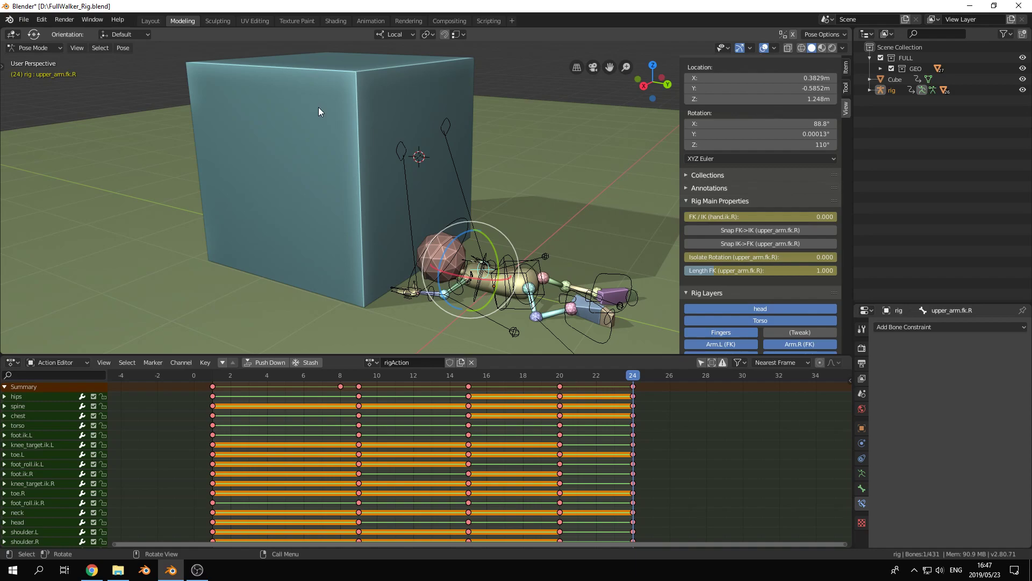
{"action": "mouse_move", "coordinate": [618, 375]}
{"action": "left_mouse_down"}
{"action": "mouse_move", "coordinate": [344, 394]}
{"action": "mouse_move", "coordinate": [634, 386]}
{"action": "left_mouse_up"}
Switch to Object Mode, move the cube along Y to about -1.969 m, and key its location at frame 24.
{"action": "middle_click_drag", "start_coordinate": [296, 237], "coordinate": [317, 224]}
{"action": "middle_click_drag", "start_coordinate": [342, 173], "coordinate": [395, 157]}
{"action": "key", "text": "Tab"}
{"action": "left_click", "coordinate": [350, 92]}
{"action": "left_click_drag", "start_coordinate": [372, 170], "coordinate": [348, 170]}
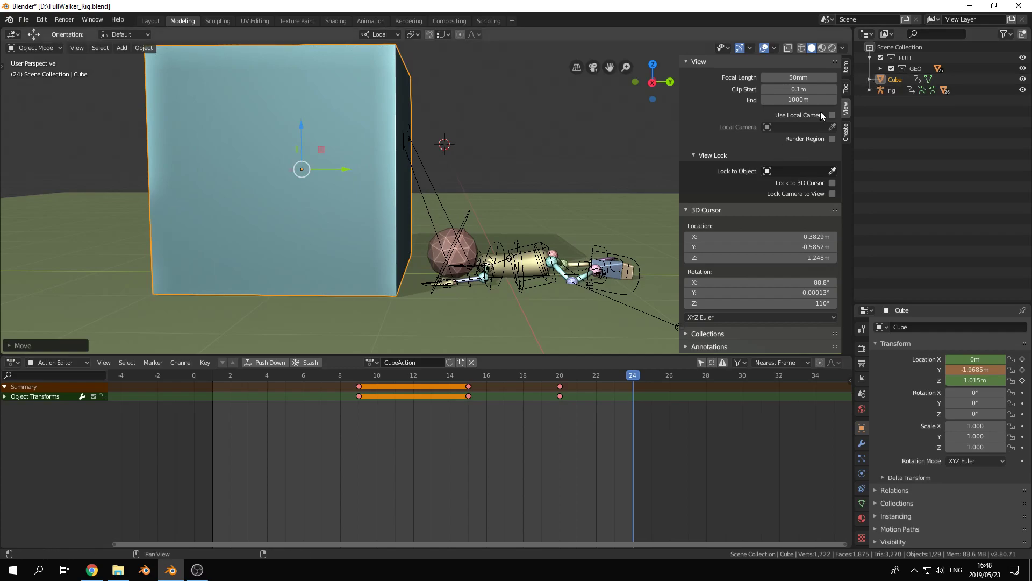
{"action": "left_click", "coordinate": [847, 72]}
{"action": "key", "text": "i"}
Return to frame 20, put the rig back in Pose Mode, and select the left hand's IK control.
{"action": "left_click_drag", "start_coordinate": [631, 373], "coordinate": [563, 527]}
{"action": "middle_click_drag", "start_coordinate": [413, 248], "coordinate": [366, 179]}
{"action": "scroll", "coordinate": [366, 180], "scroll_direction": "up", "scroll_amount": 2}
{"action": "left_click", "coordinate": [373, 131]}
{"action": "middle_click_drag", "start_coordinate": [406, 105], "coordinate": [430, 138], "text": "shift"}
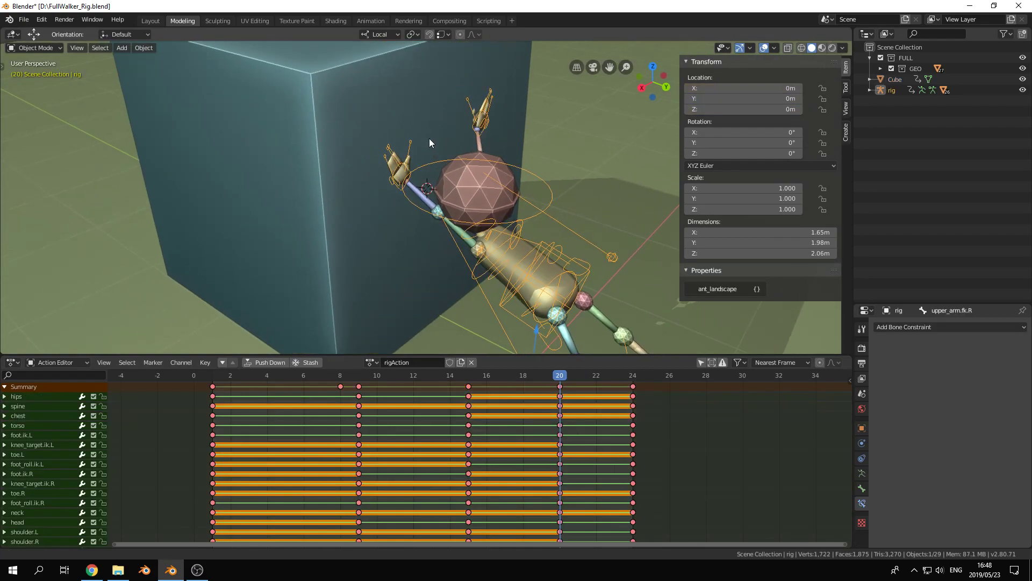
{"action": "scroll", "coordinate": [430, 139], "scroll_direction": "up", "scroll_amount": 1}
{"action": "key", "text": "ctrl+Tab"}
{"action": "left_click", "coordinate": [390, 164]}
{"action": "middle_click_drag", "start_coordinate": [512, 176], "coordinate": [462, 218]}
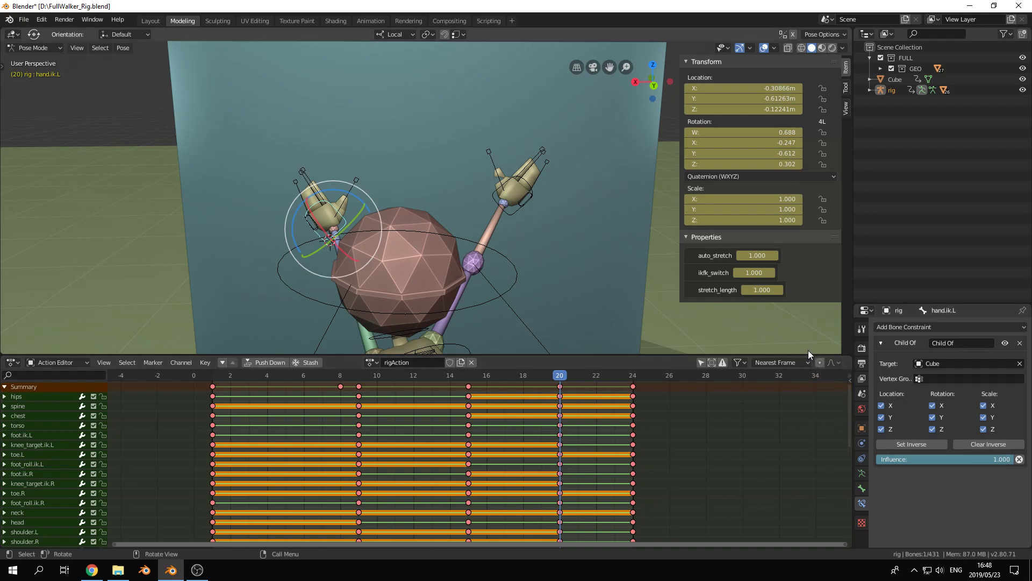
{"action": "middle_click_drag", "start_coordinate": [375, 259], "coordinate": [445, 256]}
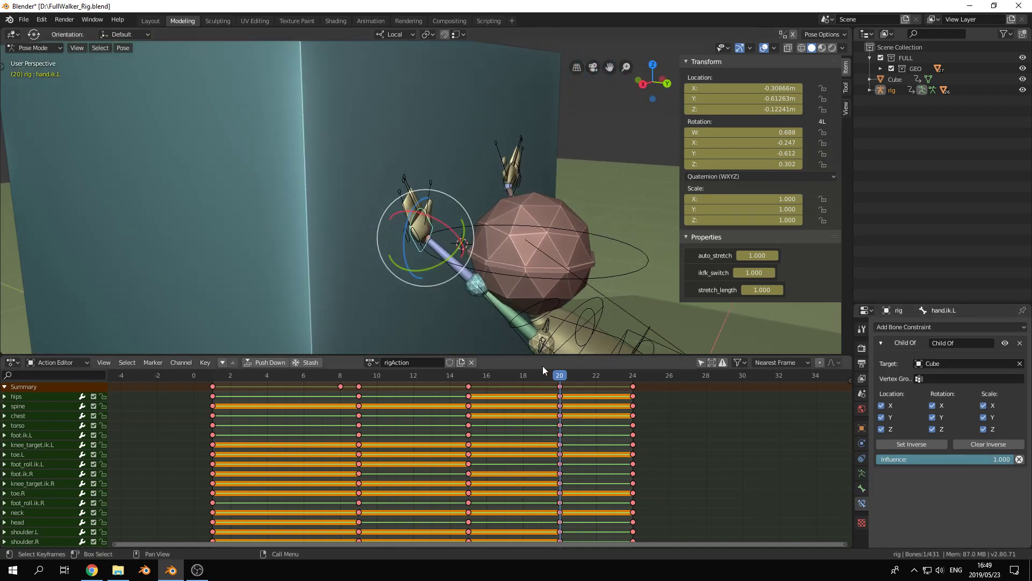
{"action": "left_click_drag", "start_coordinate": [559, 375], "coordinate": [560, 377]}
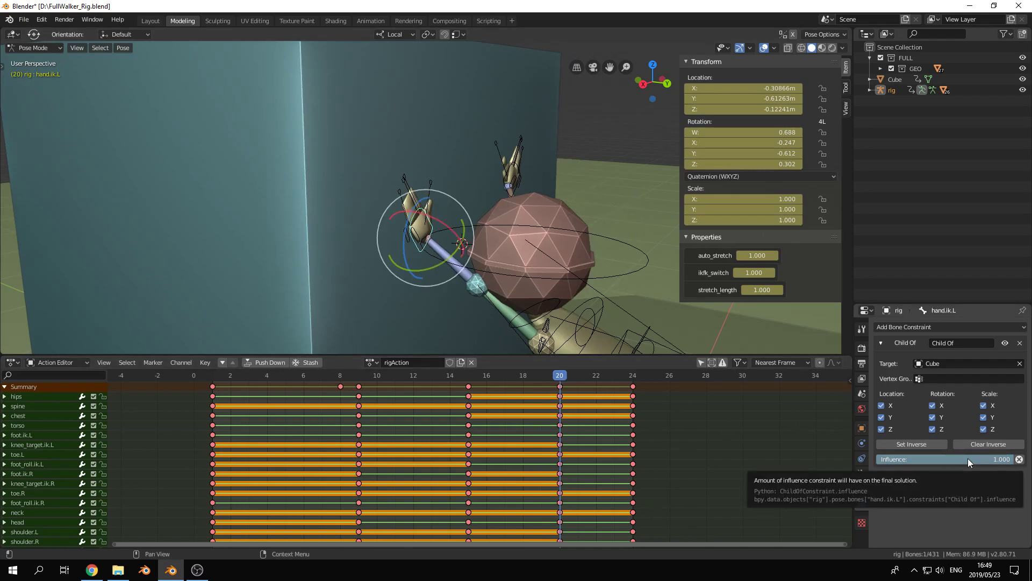
At frame 21, set the left hand's Child Of constraint influence to 0.000 and key it.
{"action": "key", "text": "Right"}
{"action": "left_click_drag", "start_coordinate": [1007, 461], "coordinate": [877, 459]}
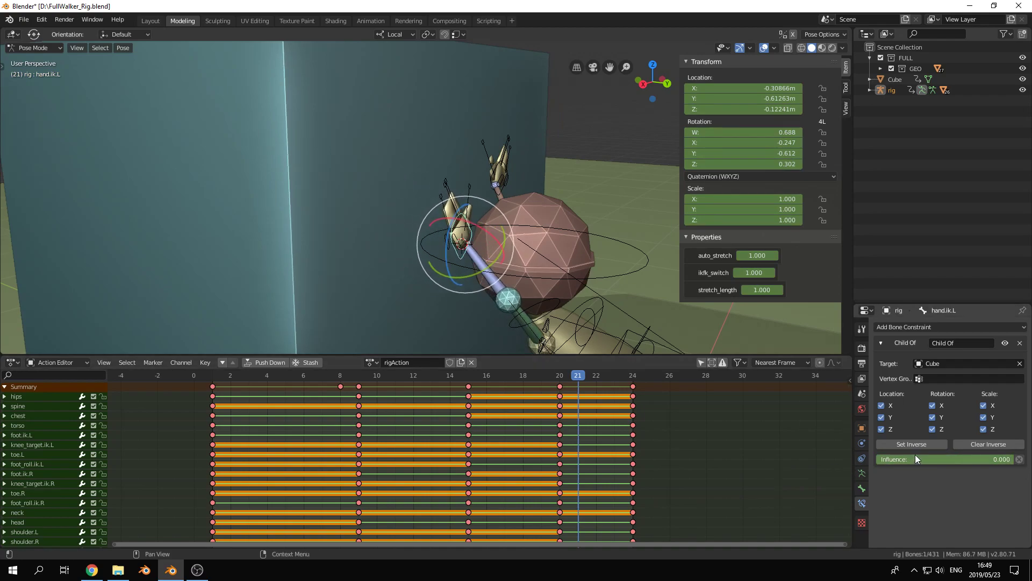
{"action": "key", "text": "i"}
{"action": "middle_click_drag", "start_coordinate": [462, 264], "coordinate": [499, 256]}
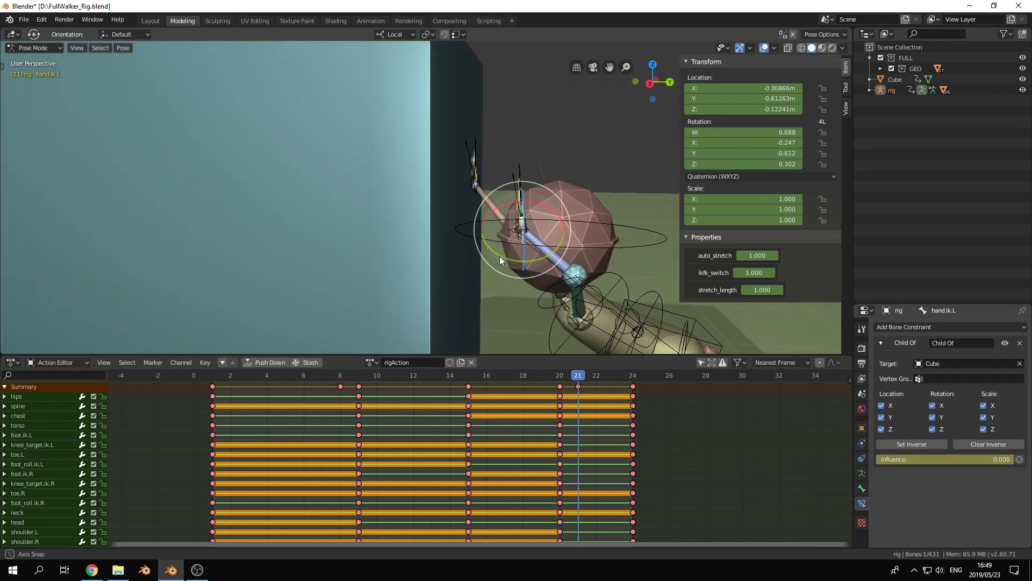
{"action": "mouse_move", "coordinate": [577, 378]}
{"action": "left_mouse_down"}
{"action": "mouse_move", "coordinate": [559, 377]}
{"action": "mouse_move", "coordinate": [576, 374]}
{"action": "left_mouse_up"}
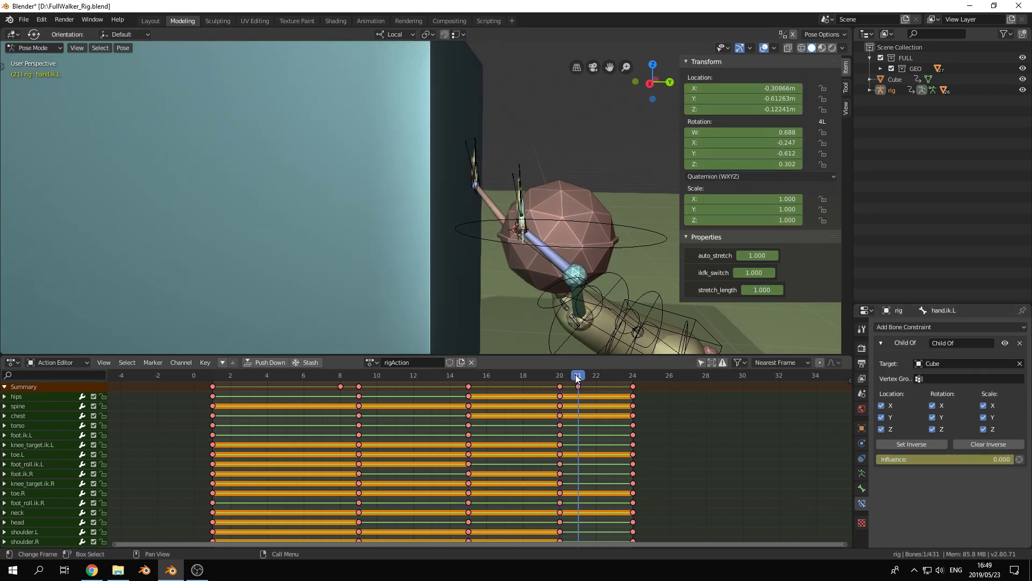
Select the right hand's IK control, set its Child Of constraint influence to 0.000 at frame 21, and key it.
{"action": "middle_click_drag", "start_coordinate": [564, 340], "coordinate": [496, 233]}
{"action": "left_click", "coordinate": [508, 216]}
{"action": "left_click_drag", "start_coordinate": [579, 378], "coordinate": [560, 378]}
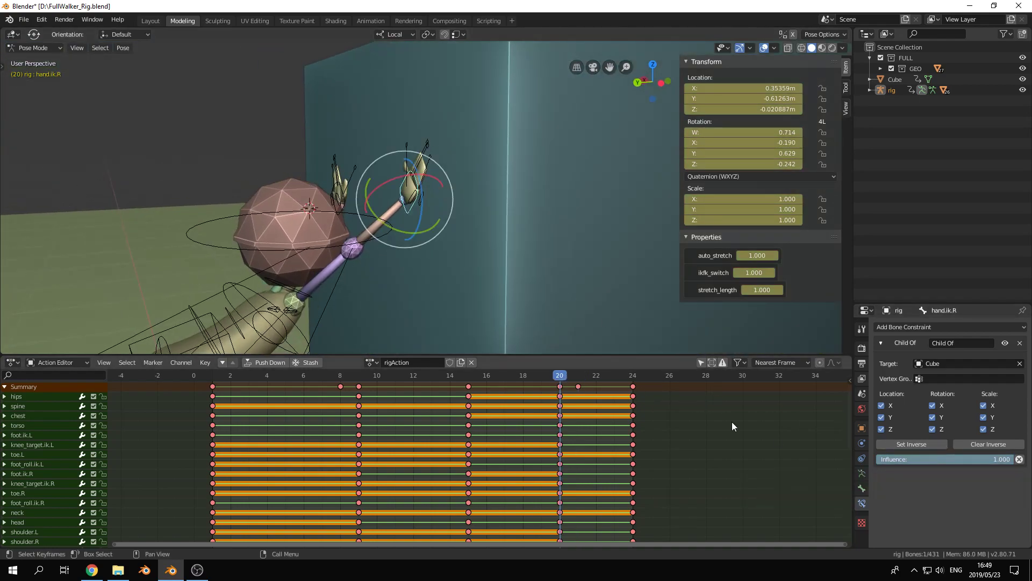
{"action": "left_click_drag", "start_coordinate": [565, 376], "coordinate": [577, 375]}
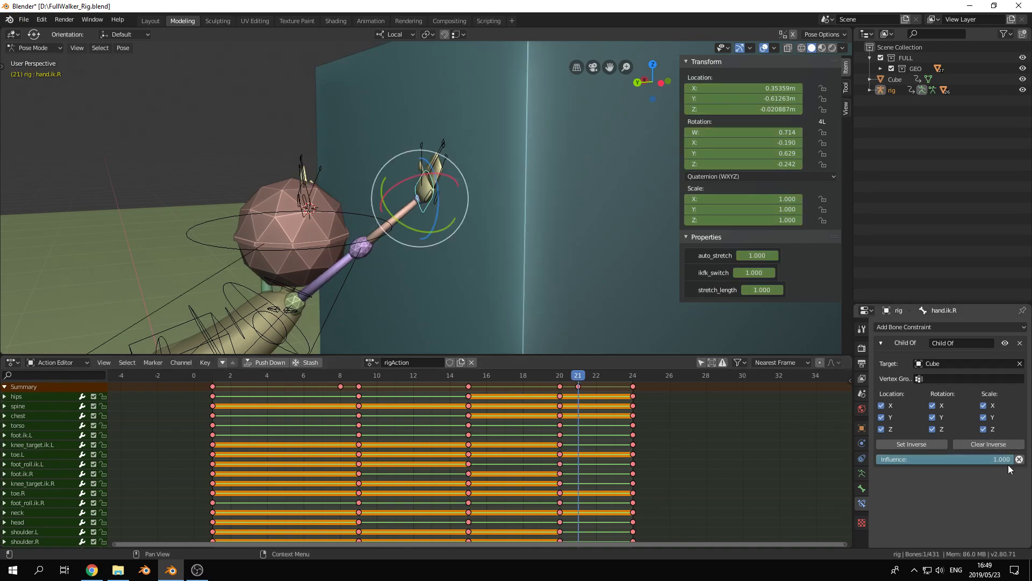
{"action": "left_click_drag", "start_coordinate": [973, 459], "coordinate": [882, 460]}
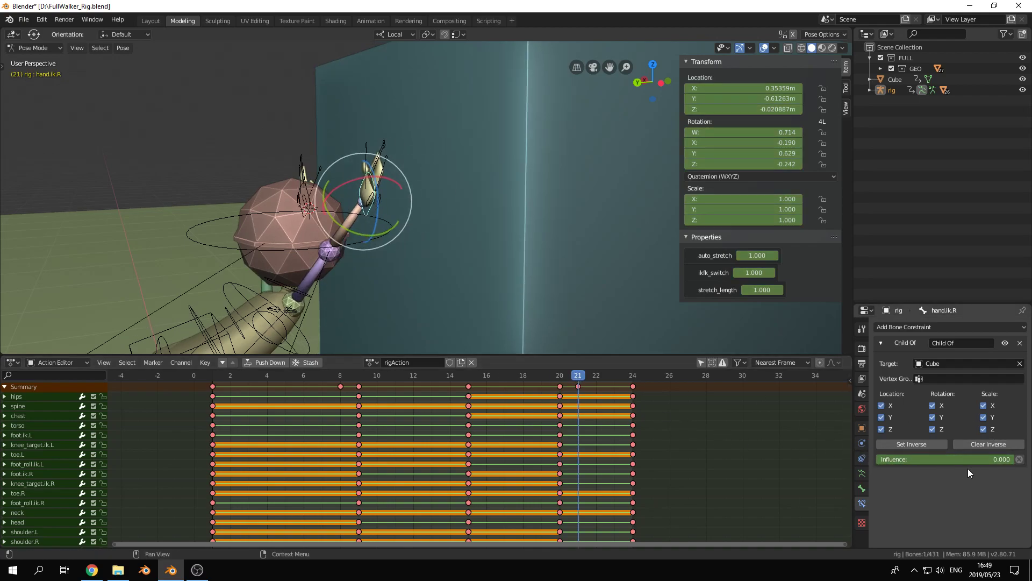
{"action": "key", "text": "i"}
Scrub between frames 20 and 21 and examine how both hands shift relative to the cube from several angles.
{"action": "middle_click_drag", "start_coordinate": [412, 213], "coordinate": [538, 322]}
{"action": "mouse_move", "coordinate": [580, 375]}
{"action": "left_mouse_down"}
{"action": "mouse_move", "coordinate": [490, 379]}
{"action": "mouse_move", "coordinate": [579, 374]}
{"action": "mouse_move", "coordinate": [563, 375]}
{"action": "left_mouse_up"}
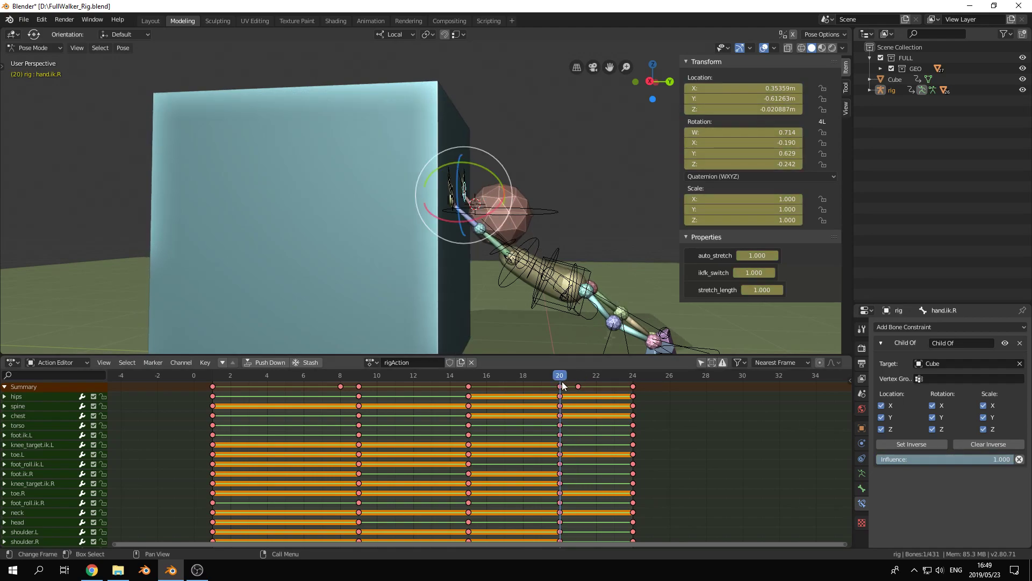
{"action": "middle_click_drag", "start_coordinate": [482, 188], "coordinate": [438, 145]}
{"action": "scroll", "coordinate": [469, 233], "scroll_direction": "up", "scroll_amount": 4}
{"action": "left_click", "coordinate": [1018, 459]}
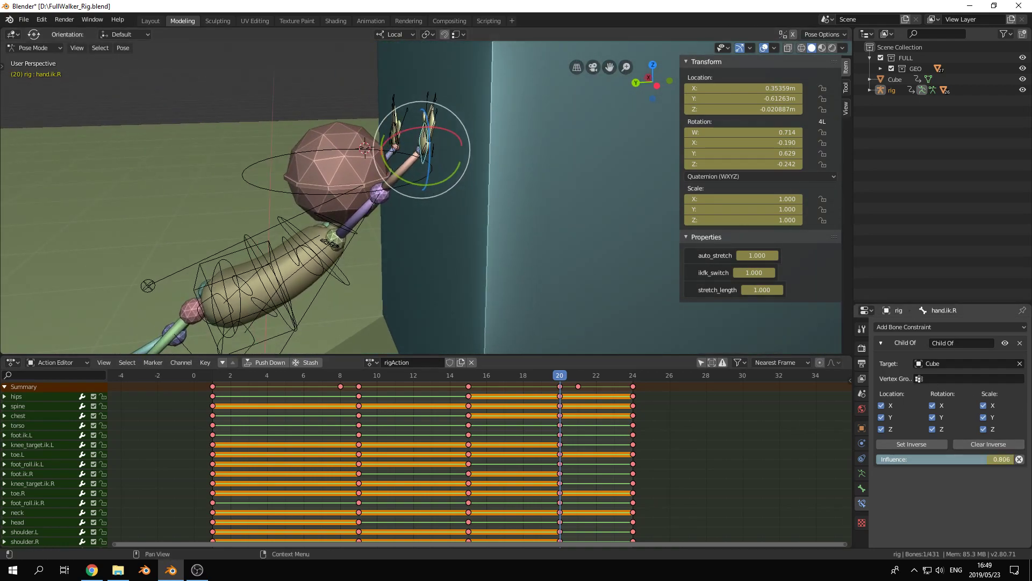
{"action": "key", "text": "ctrl+z"}
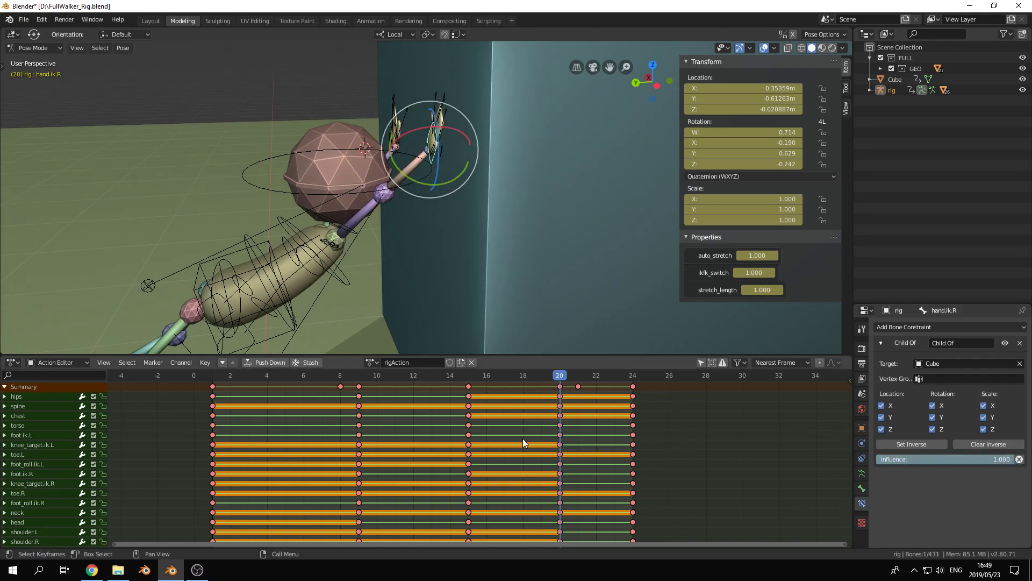
{"action": "left_click", "coordinate": [572, 376]}
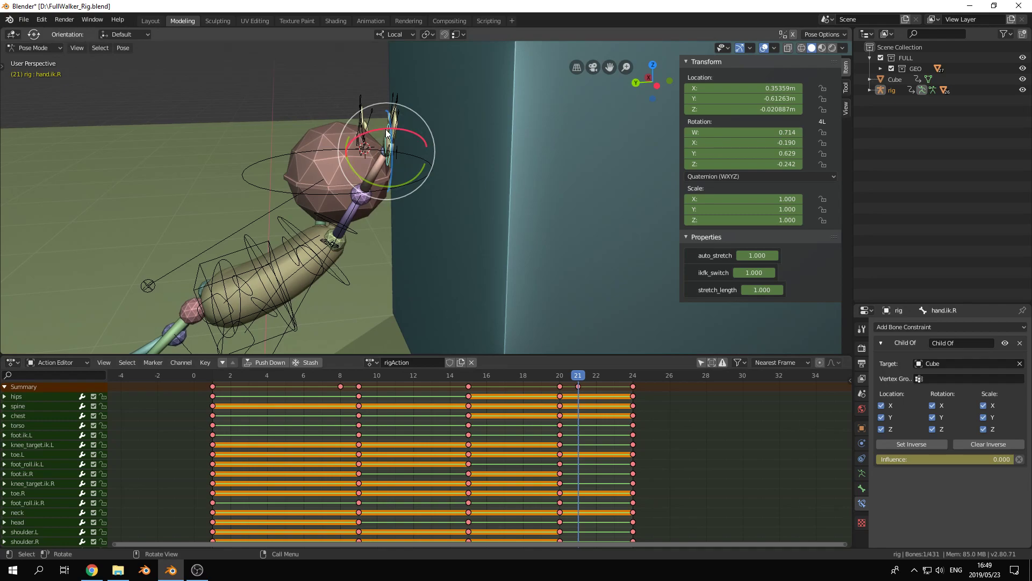
{"action": "left_click_drag", "start_coordinate": [579, 376], "coordinate": [562, 377]}
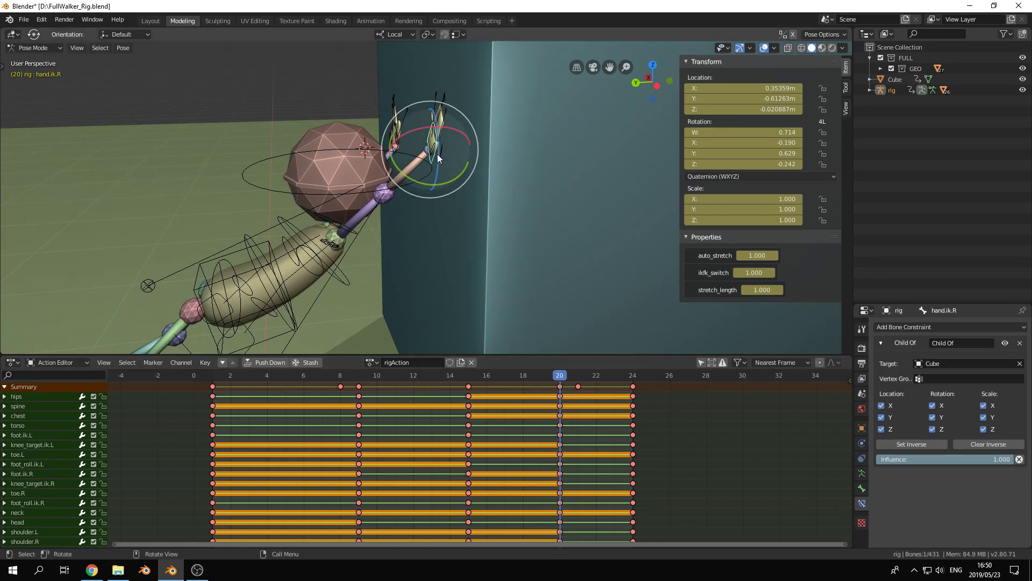
{"action": "middle_click_drag", "start_coordinate": [416, 258], "coordinate": [492, 234]}
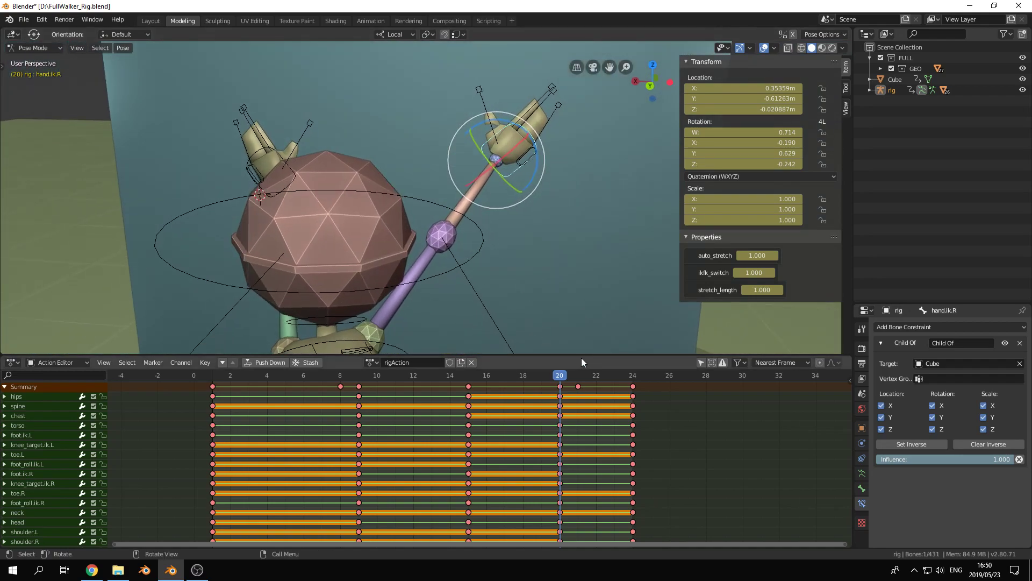
{"action": "left_click", "coordinate": [578, 379]}
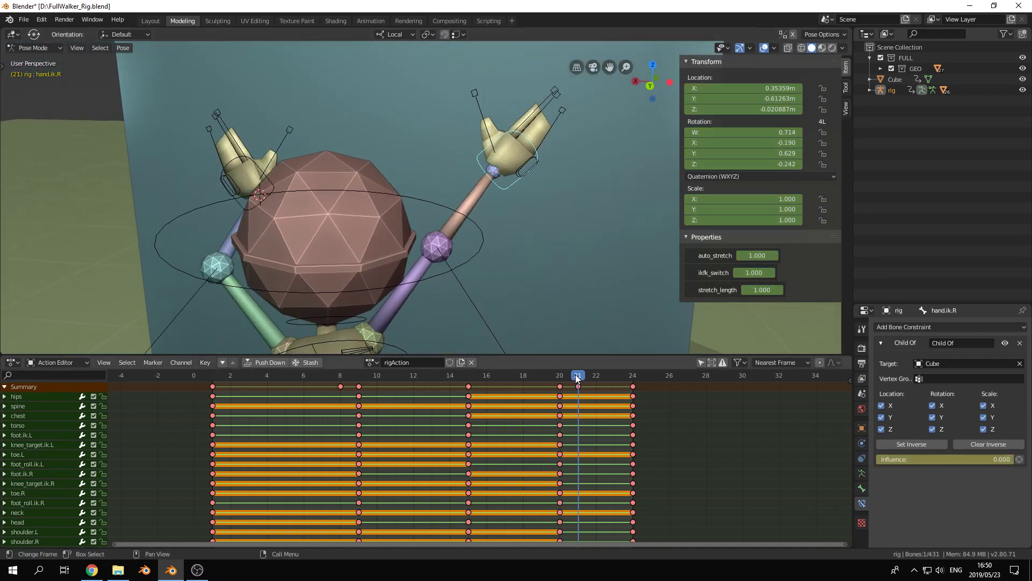
{"action": "left_click", "coordinate": [554, 372]}
{"action": "middle_click_drag", "start_coordinate": [457, 231], "coordinate": [500, 241]}
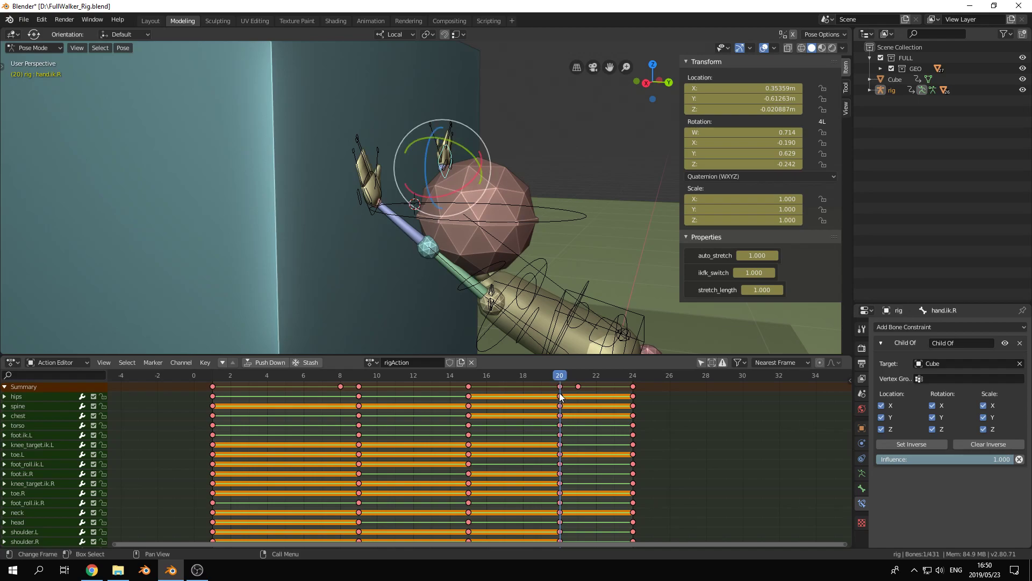
{"action": "middle_click_drag", "start_coordinate": [533, 313], "coordinate": [461, 143]}
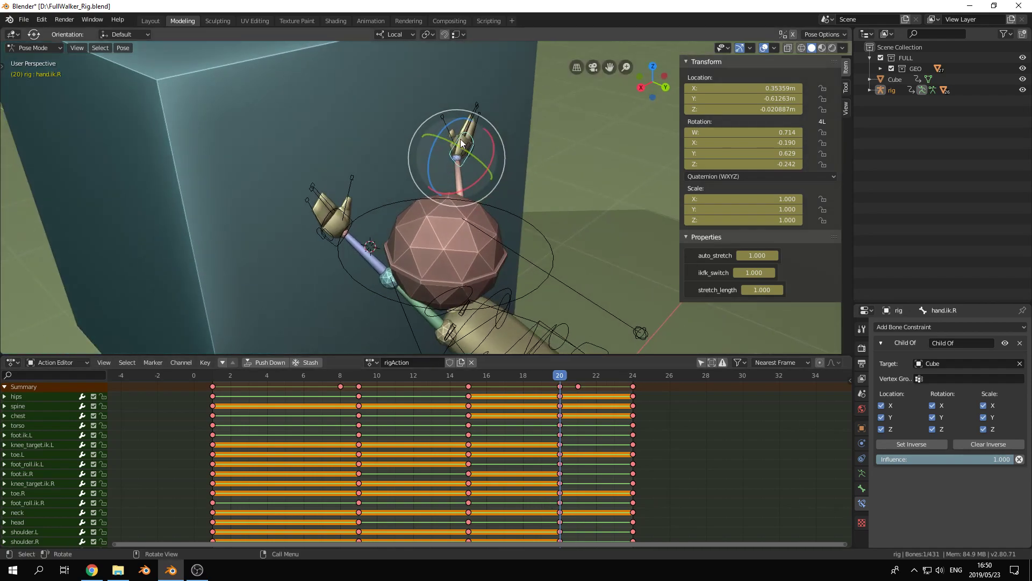
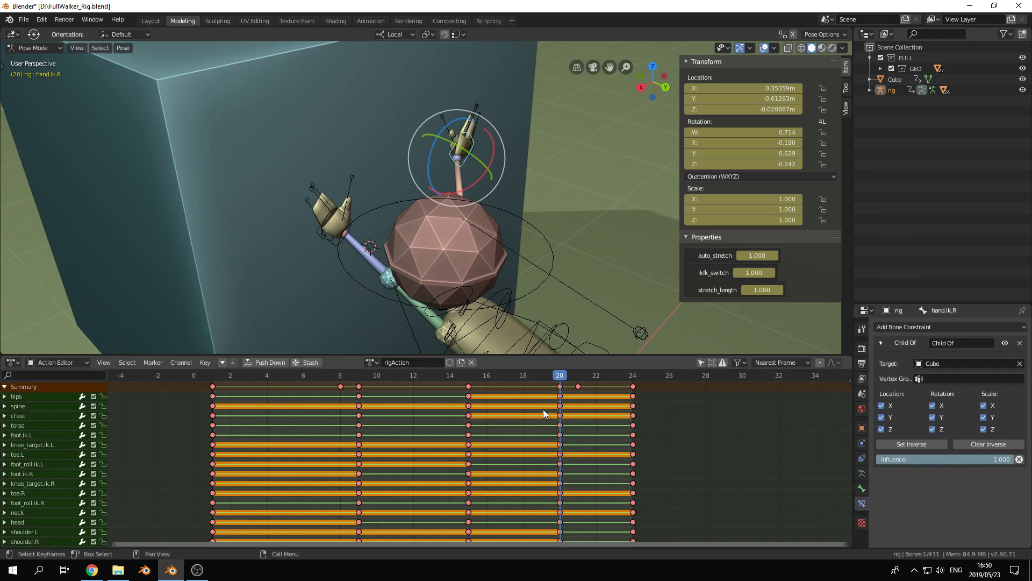
At frame 20, apply the visual transform to the right hand IK control's pose and key the whole character.
{"action": "middle_click_drag", "start_coordinate": [546, 221], "coordinate": [502, 280]}
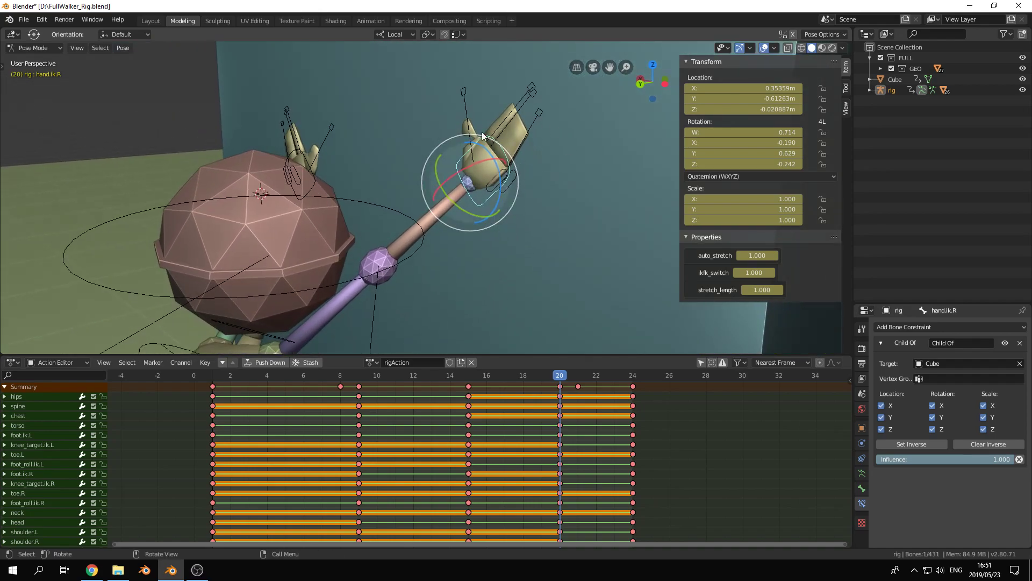
{"action": "left_click", "coordinate": [122, 49]}
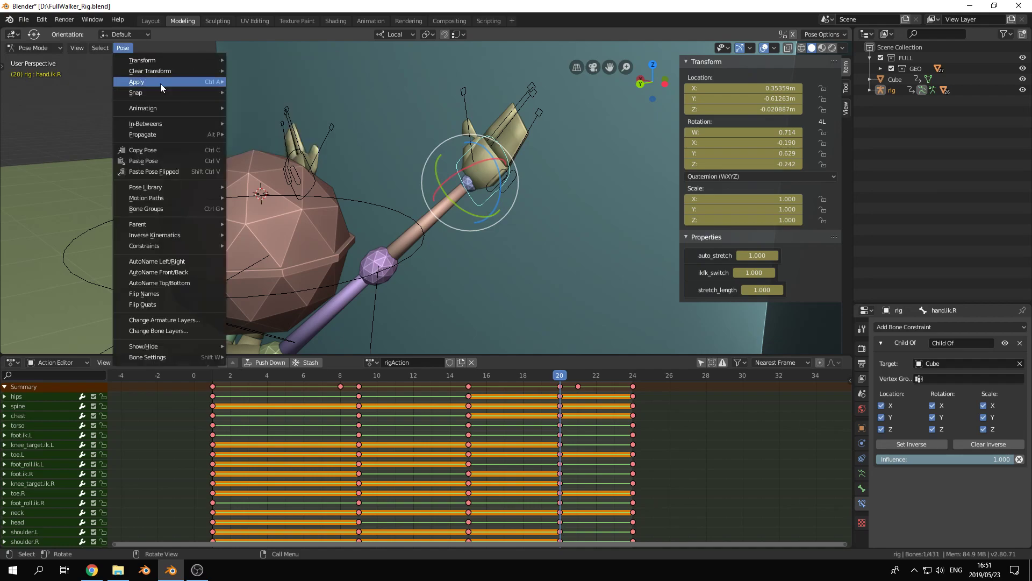
{"action": "mouse_move", "coordinate": [160, 82]}
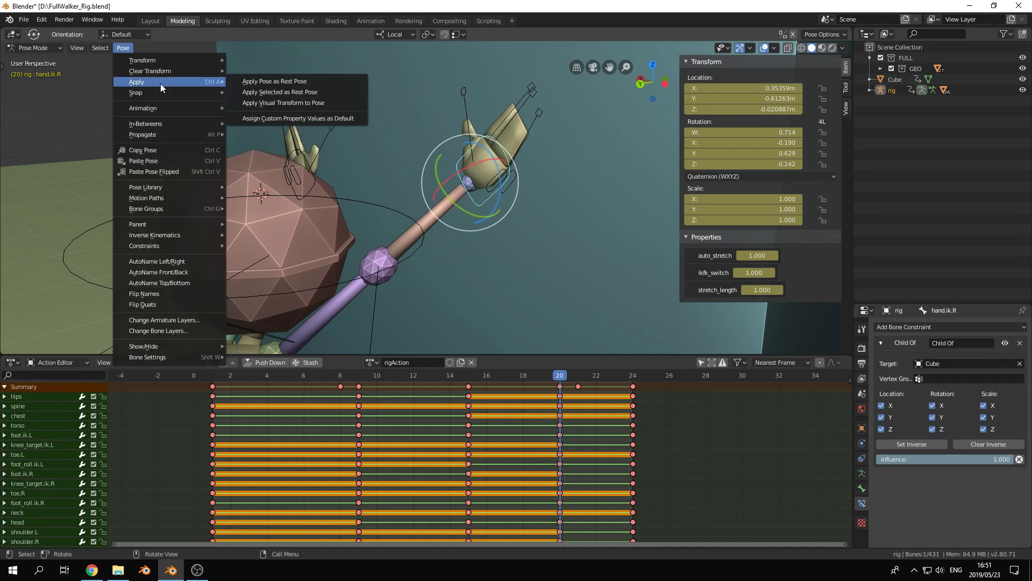
{"action": "left_click", "coordinate": [252, 103]}
{"action": "middle_click_drag", "start_coordinate": [533, 189], "coordinate": [541, 167]}
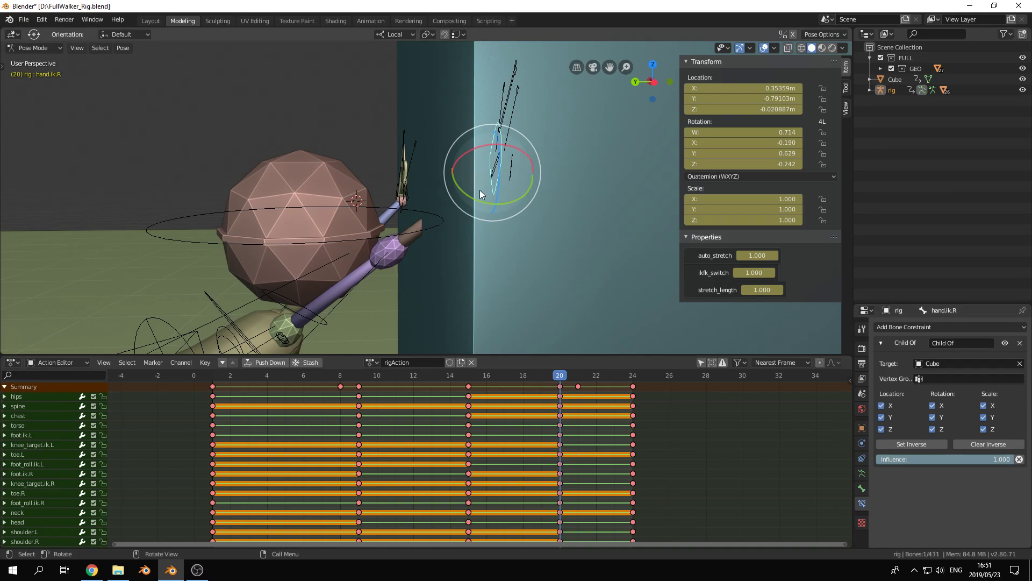
{"action": "middle_click_drag", "start_coordinate": [384, 162], "coordinate": [508, 152]}
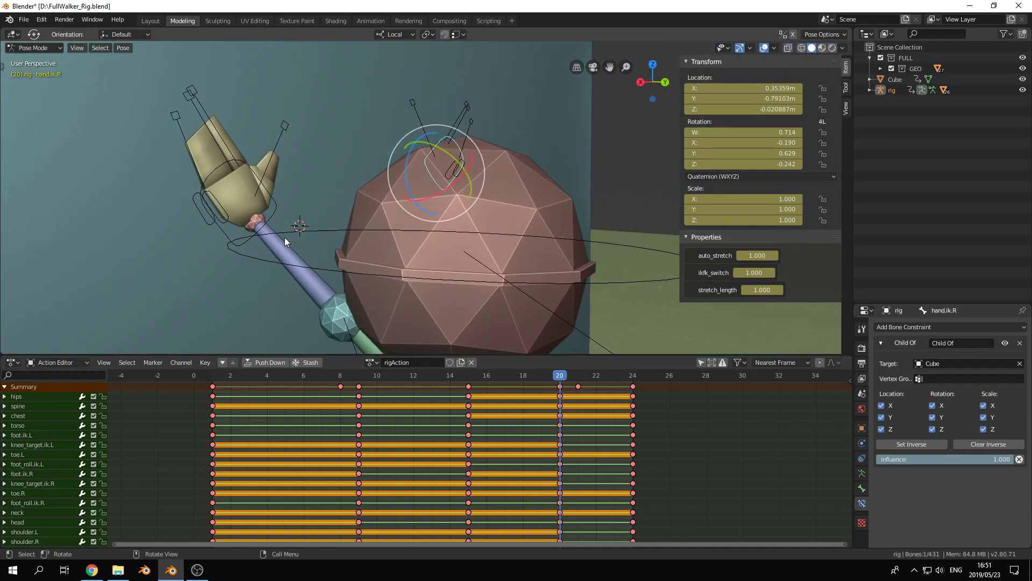
{"action": "key", "text": "i"}
Apply the visual transform to the left hand IK control's pose at frame 20 and key the whole character.
{"action": "left_click", "coordinate": [209, 221]}
{"action": "left_click", "coordinate": [123, 48]}
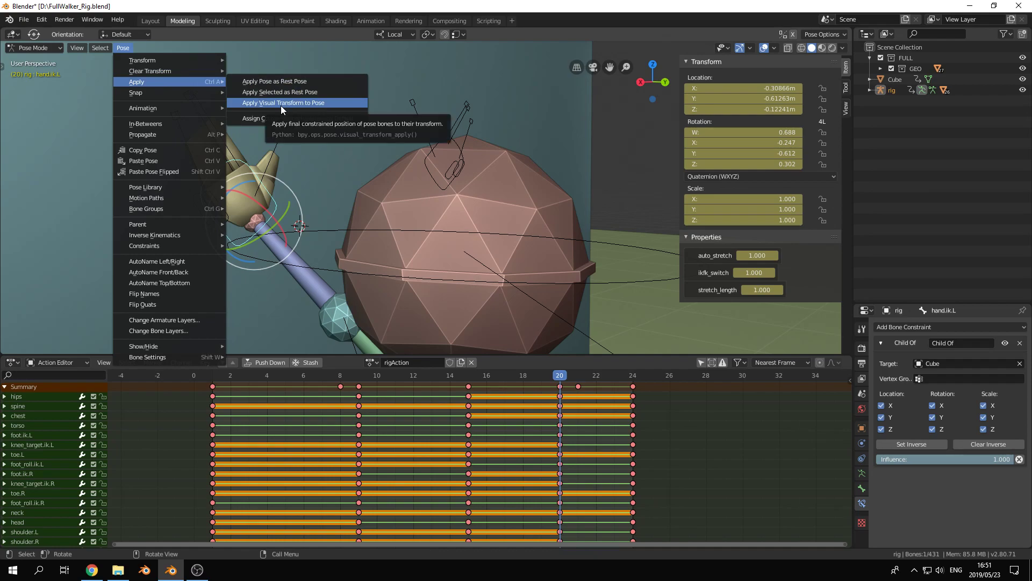
{"action": "left_click", "coordinate": [281, 106]}
{"action": "key", "text": "i"}
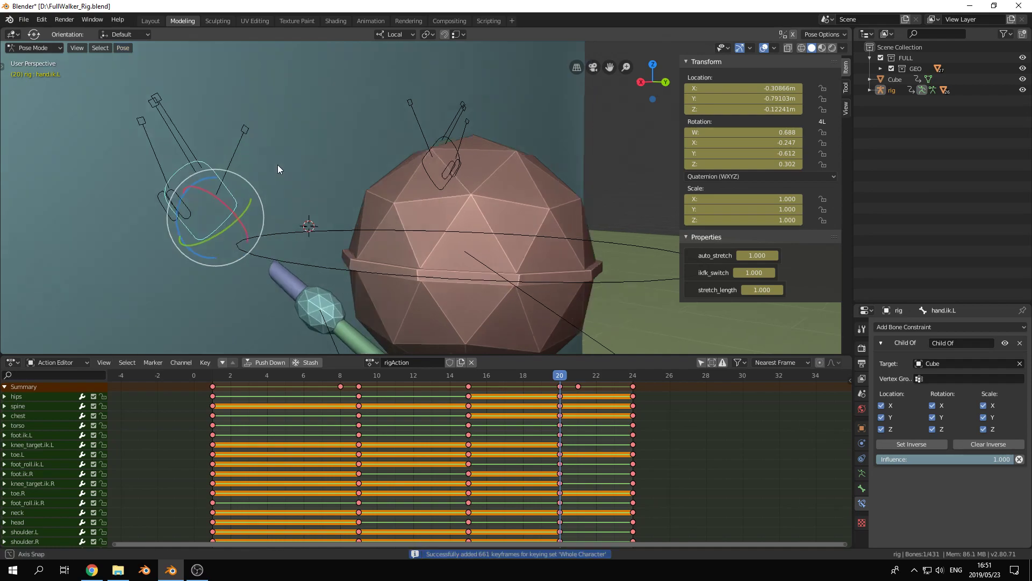
Key the left hand's Child Of influence at 1.000 on frame 19 and at 0.000 on frame 20.
{"action": "middle_click_drag", "start_coordinate": [273, 164], "coordinate": [301, 175]}
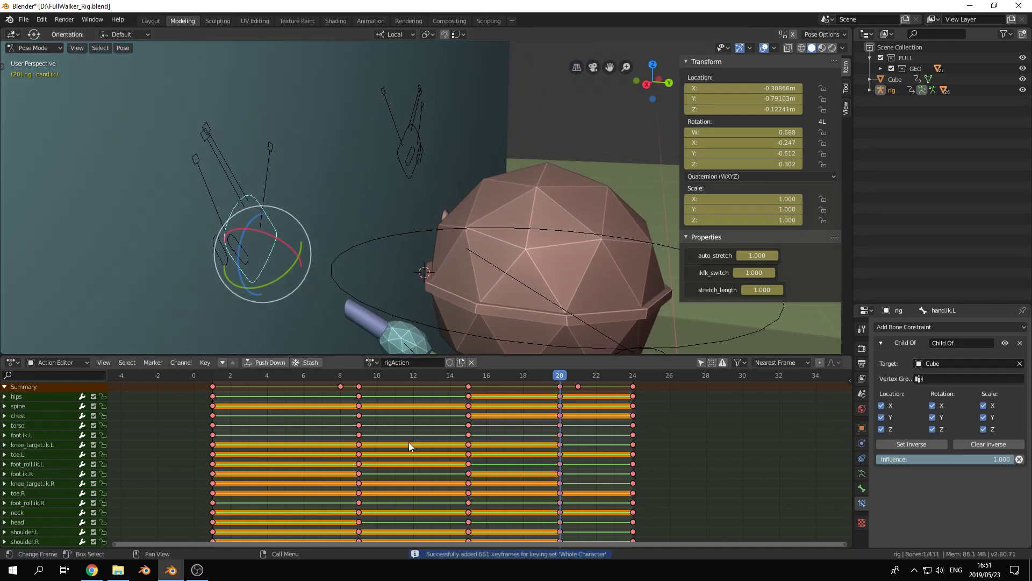
{"action": "scroll", "coordinate": [593, 426], "scroll_direction": "down", "scroll_amount": 3}
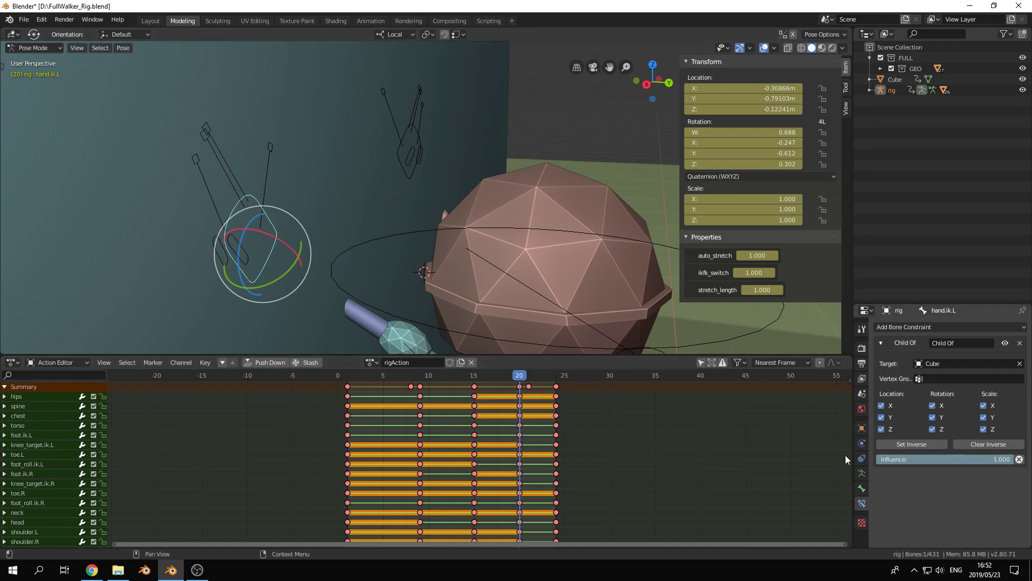
{"action": "middle_click_drag", "start_coordinate": [377, 193], "coordinate": [290, 239]}
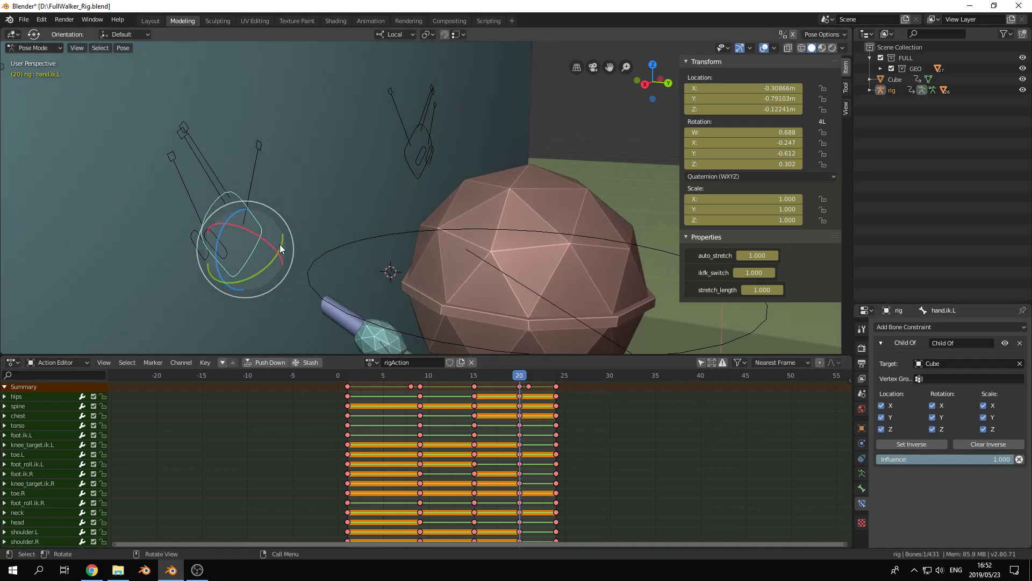
{"action": "left_click", "coordinate": [515, 377]}
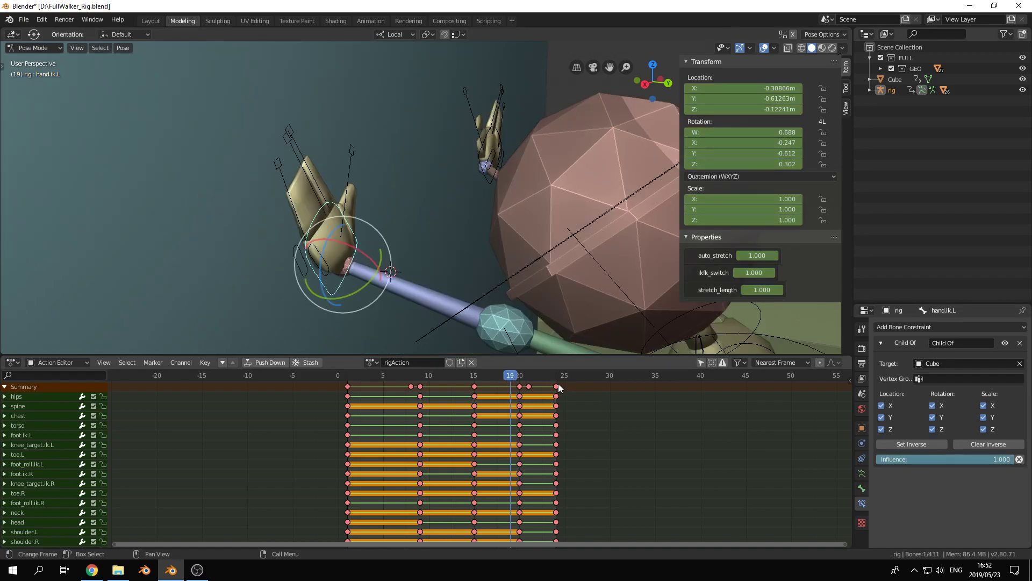
{"action": "key", "text": "i"}
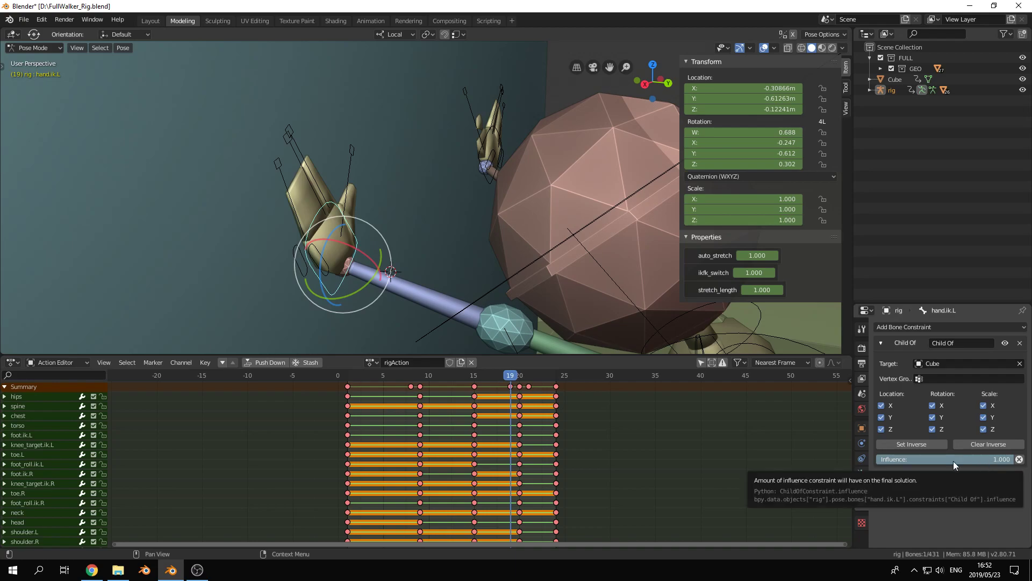
{"action": "key", "text": "Right"}
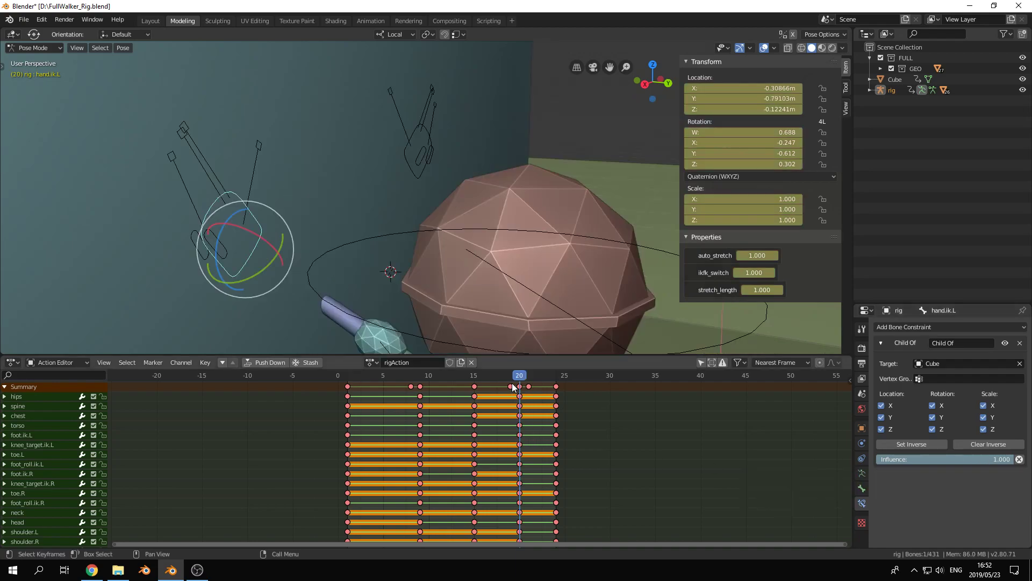
{"action": "left_click_drag", "start_coordinate": [1009, 460], "coordinate": [872, 460]}
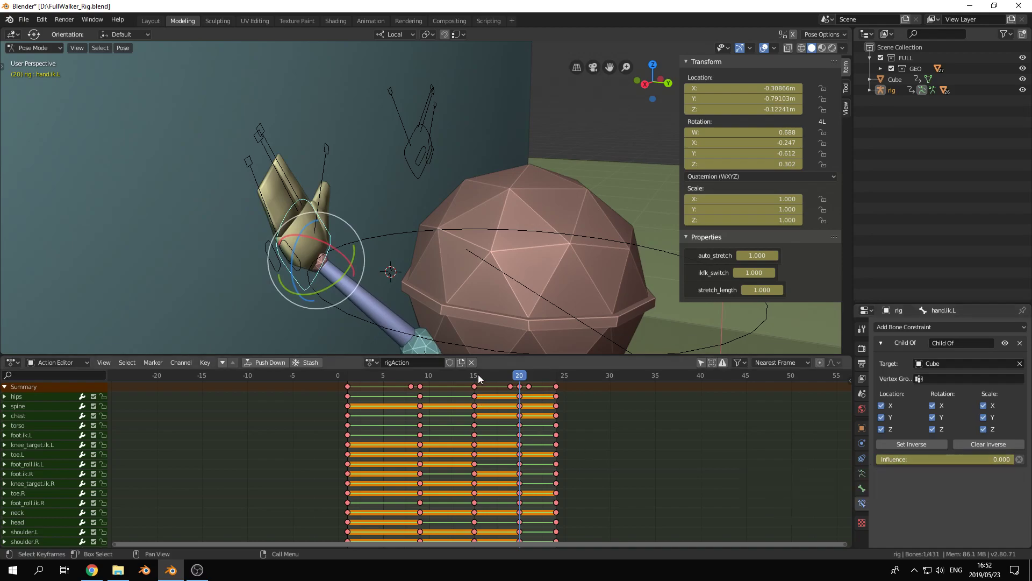
{"action": "mouse_move", "coordinate": [520, 376]}
{"action": "left_mouse_down"}
{"action": "mouse_move", "coordinate": [497, 379]}
{"action": "mouse_move", "coordinate": [533, 382]}
{"action": "mouse_move", "coordinate": [511, 376]}
{"action": "mouse_move", "coordinate": [524, 375]}
{"action": "left_mouse_up"}
Key the right hand's Child Of influence at 1.000 on frame 19 and at 0.000 on frame 20.
{"action": "middle_click_drag", "start_coordinate": [484, 279], "coordinate": [511, 234]}
{"action": "left_click", "coordinate": [518, 201]}
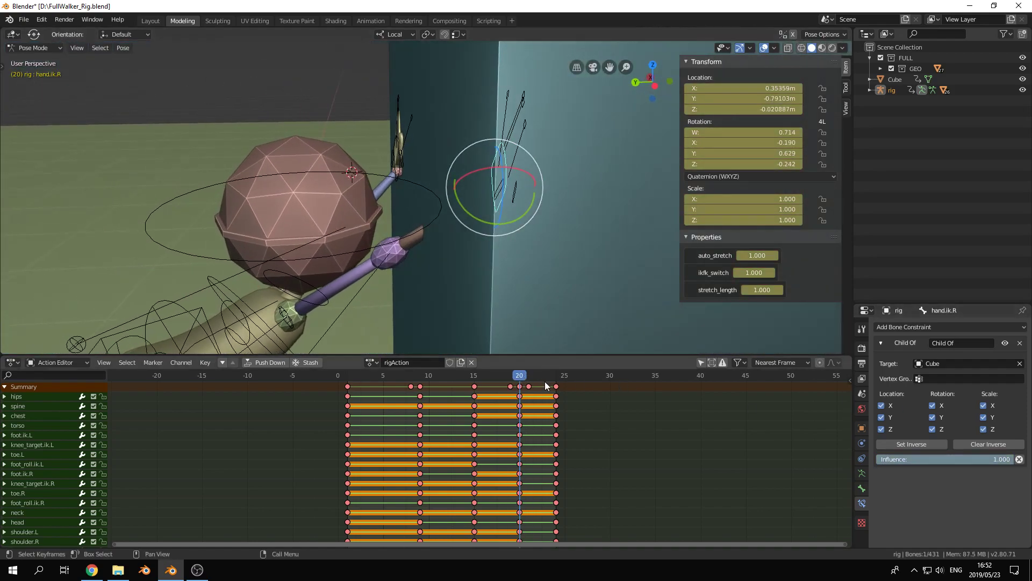
{"action": "key", "text": "Right"}
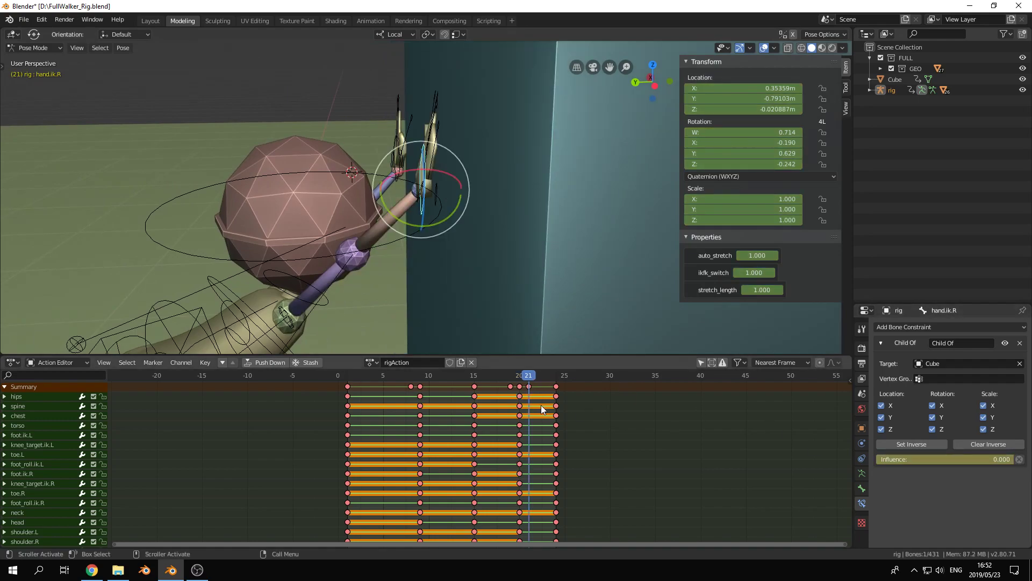
{"action": "key", "text": "Left"}
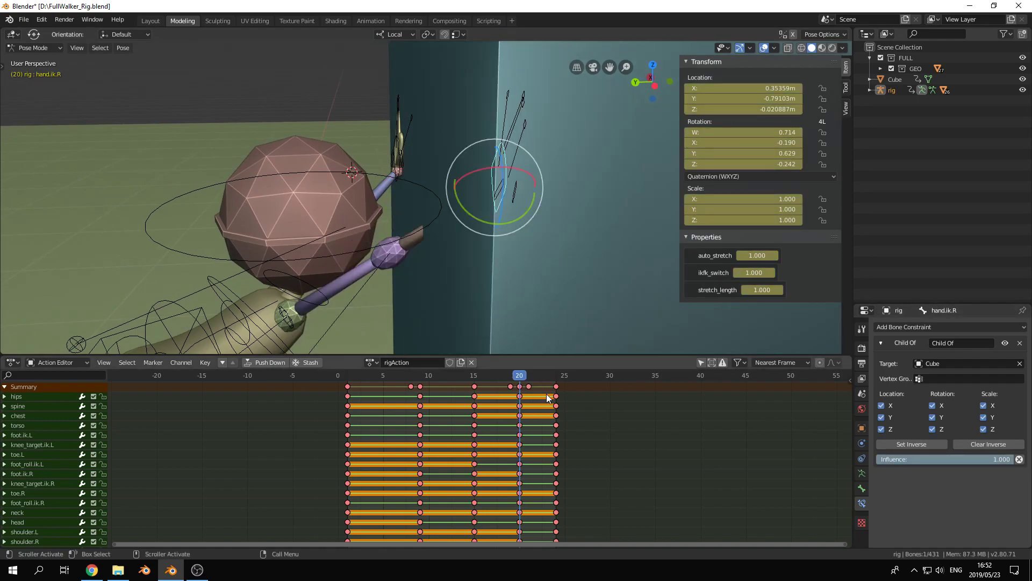
{"action": "key", "text": "Left"}
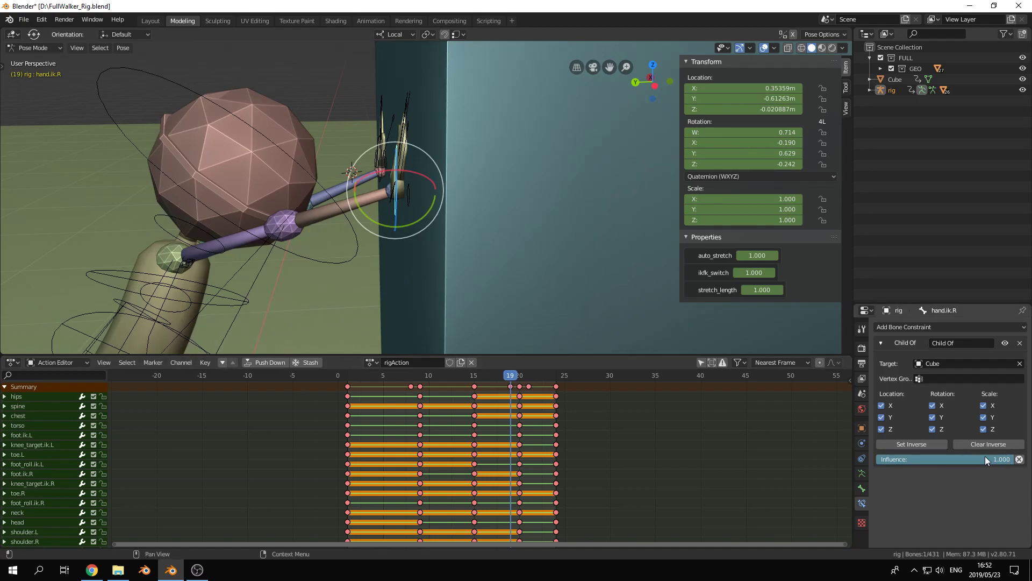
{"action": "key", "text": "Right"}
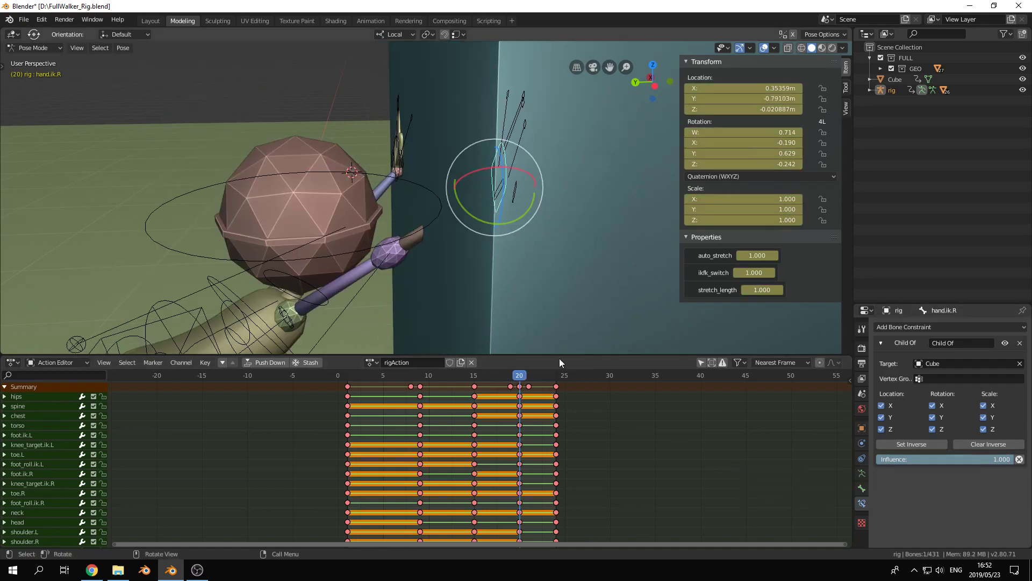
{"action": "left_click", "coordinate": [1019, 459]}
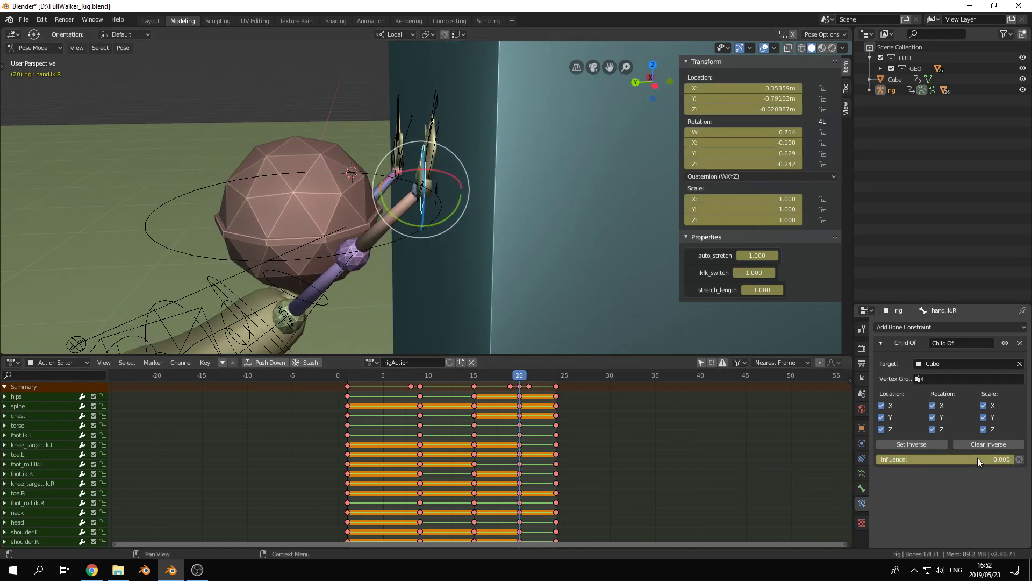
Scrub through frames 21 and 22 to check the hands against the moving cube.
{"action": "middle_click_drag", "start_coordinate": [543, 292], "coordinate": [492, 280]}
{"action": "mouse_move", "coordinate": [527, 379]}
{"action": "left_mouse_down"}
{"action": "mouse_move", "coordinate": [471, 384]}
{"action": "mouse_move", "coordinate": [566, 376]}
{"action": "mouse_move", "coordinate": [541, 375]}
{"action": "left_mouse_up"}
{"action": "middle_click_drag", "start_coordinate": [400, 257], "coordinate": [550, 266]}
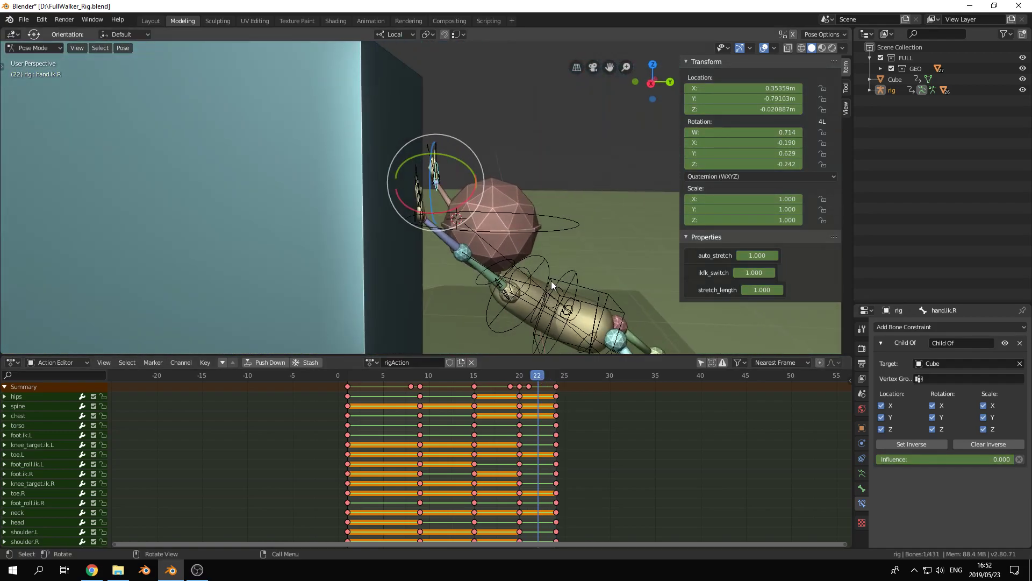
{"action": "left_click_drag", "start_coordinate": [537, 375], "coordinate": [530, 374]}
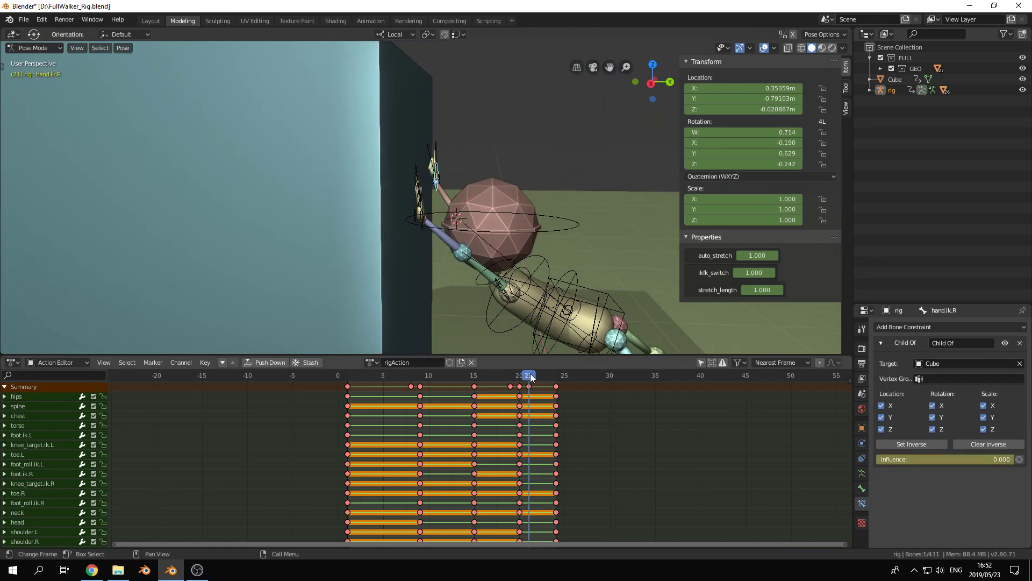
Scrub between frames 21, 20, 9 and 1 to examine the hands and the placement of the arm IK controls.
{"action": "left_click_drag", "start_coordinate": [530, 373], "coordinate": [522, 548]}
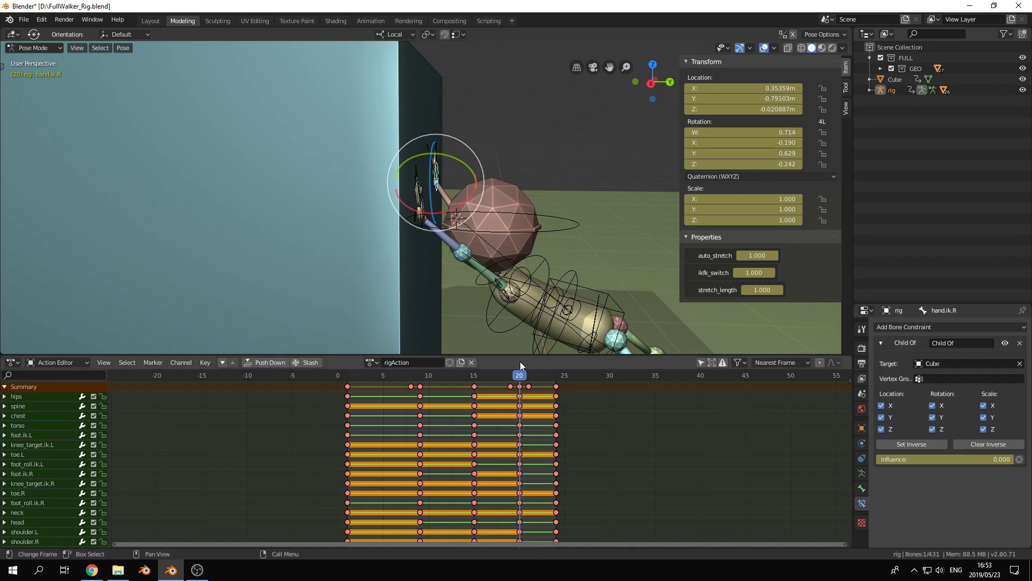
{"action": "mouse_move", "coordinate": [519, 375]}
{"action": "left_mouse_down"}
{"action": "mouse_move", "coordinate": [402, 385]}
{"action": "mouse_move", "coordinate": [553, 390]}
{"action": "mouse_move", "coordinate": [528, 385]}
{"action": "left_mouse_up"}
{"action": "middle_click_drag", "start_coordinate": [521, 272], "coordinate": [488, 369]}
{"action": "left_click_drag", "start_coordinate": [488, 372], "coordinate": [419, 377]}
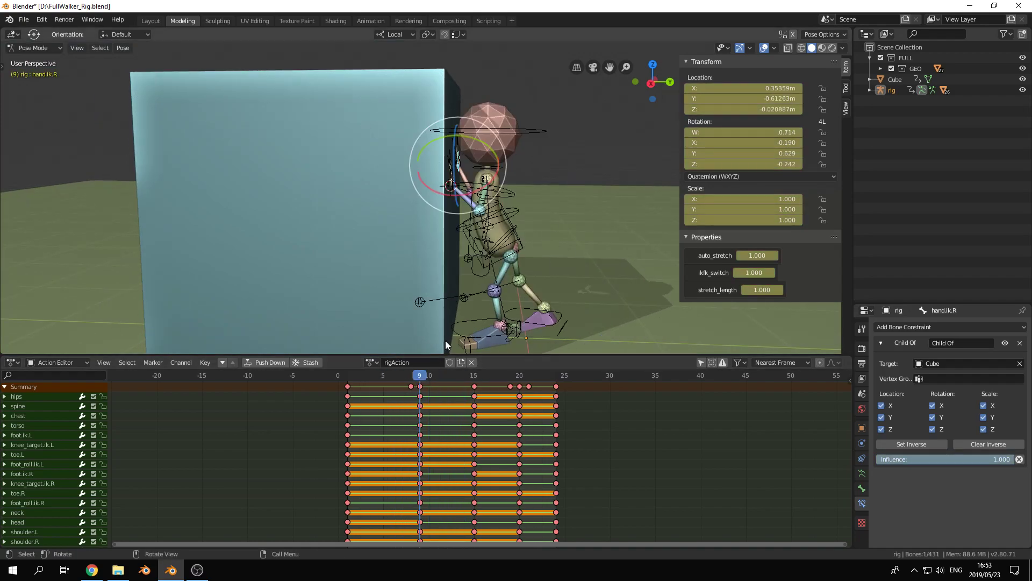
{"action": "middle_click_drag", "start_coordinate": [498, 218], "coordinate": [421, 229]}
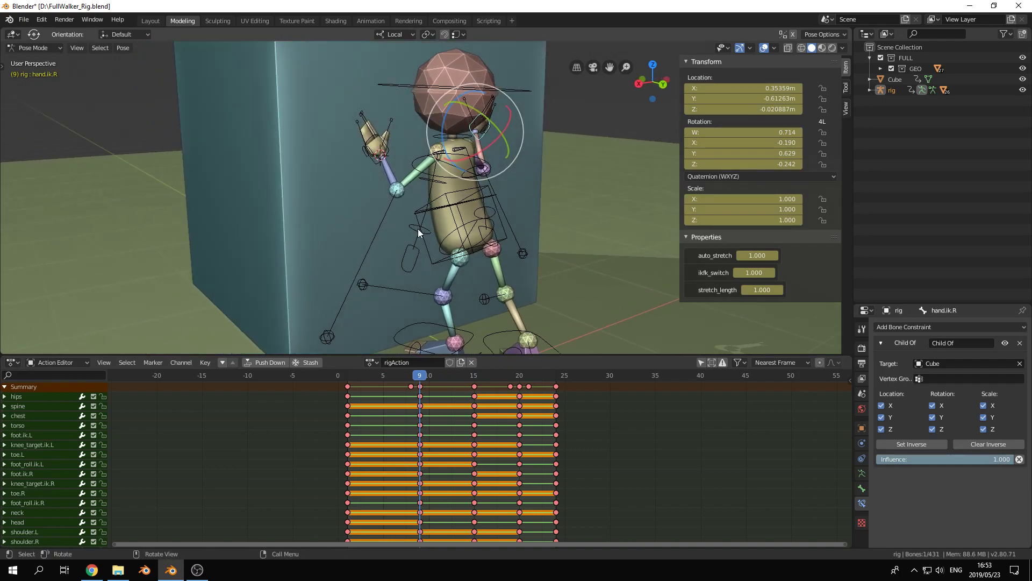
{"action": "left_click_drag", "start_coordinate": [421, 377], "coordinate": [346, 382]}
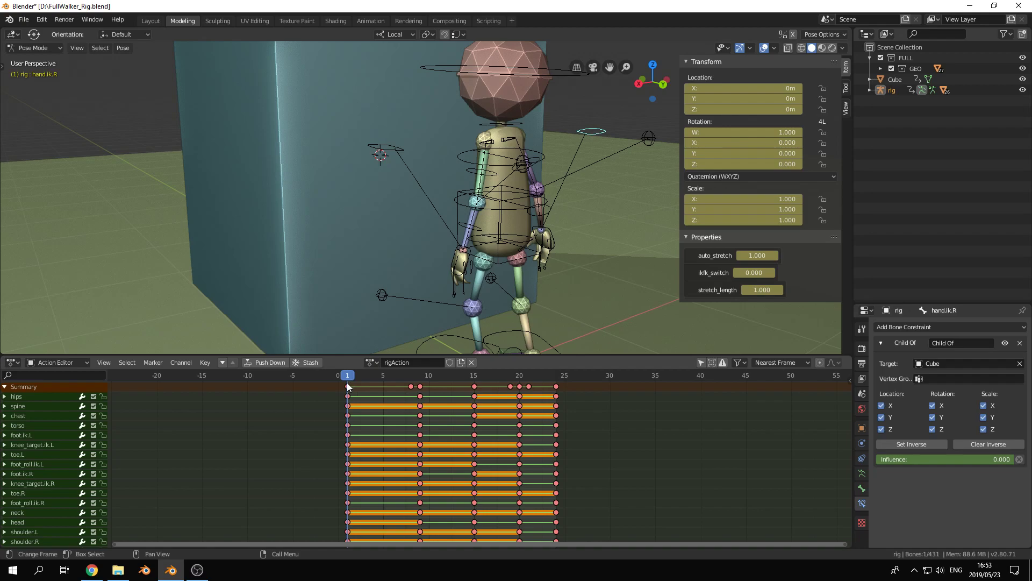
{"action": "middle_click_drag", "start_coordinate": [394, 203], "coordinate": [383, 208]}
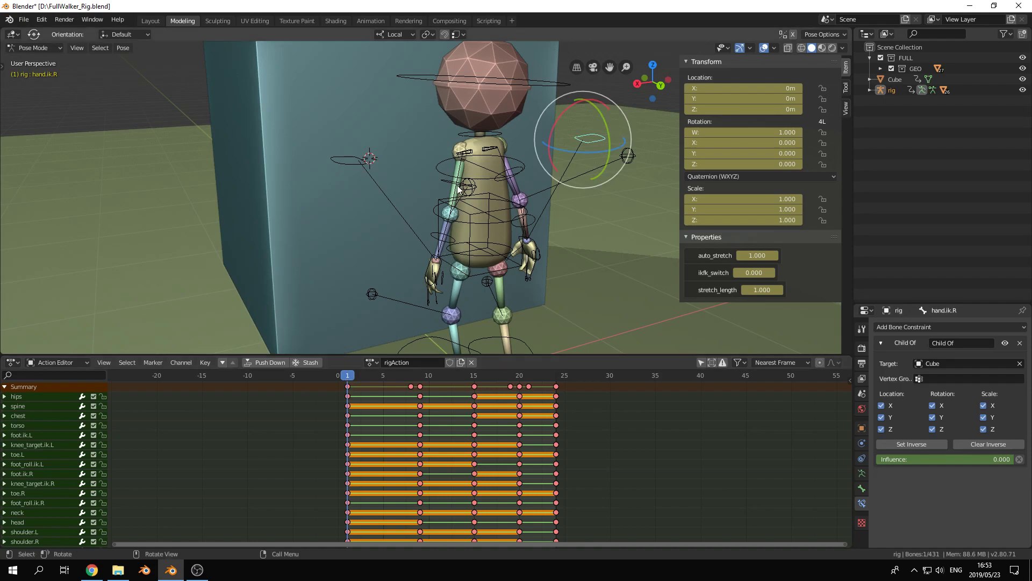
{"action": "left_click_drag", "start_coordinate": [365, 385], "coordinate": [423, 542]}
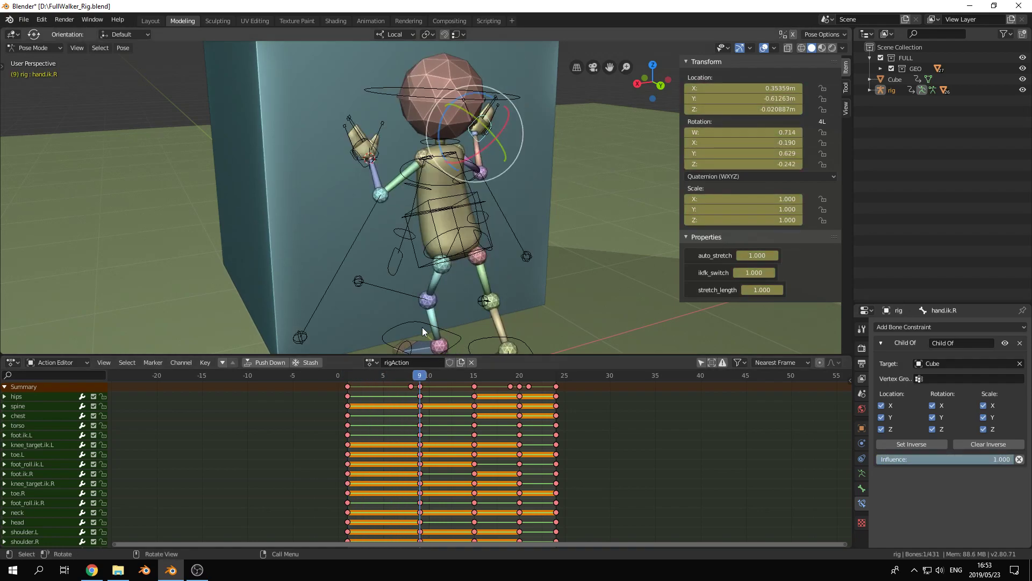
Snap both hands' IK controls to the FK arms at frame 1 and key the whole character.
{"action": "left_click_drag", "start_coordinate": [421, 375], "coordinate": [348, 384]}
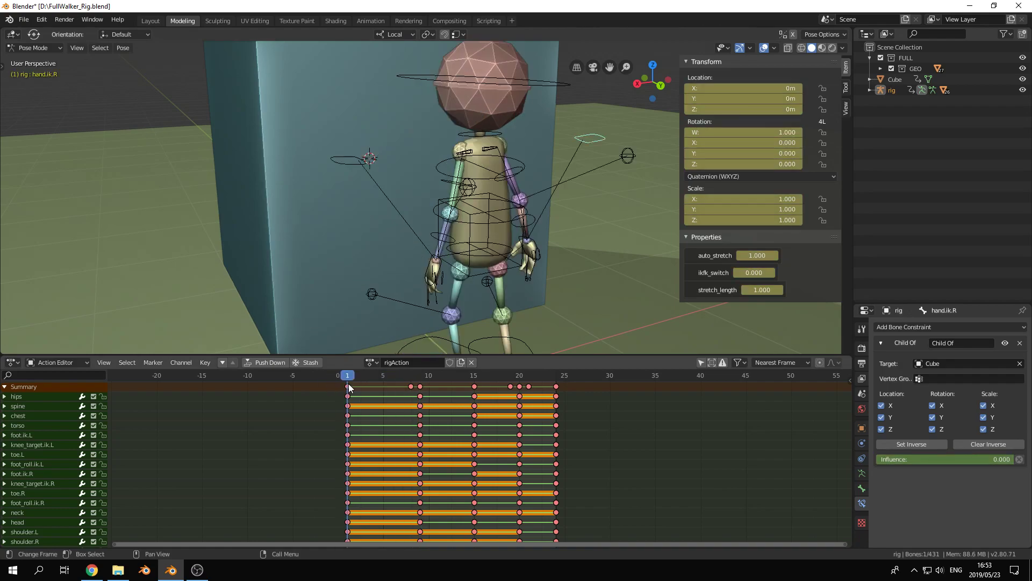
{"action": "left_click", "coordinate": [347, 162]}
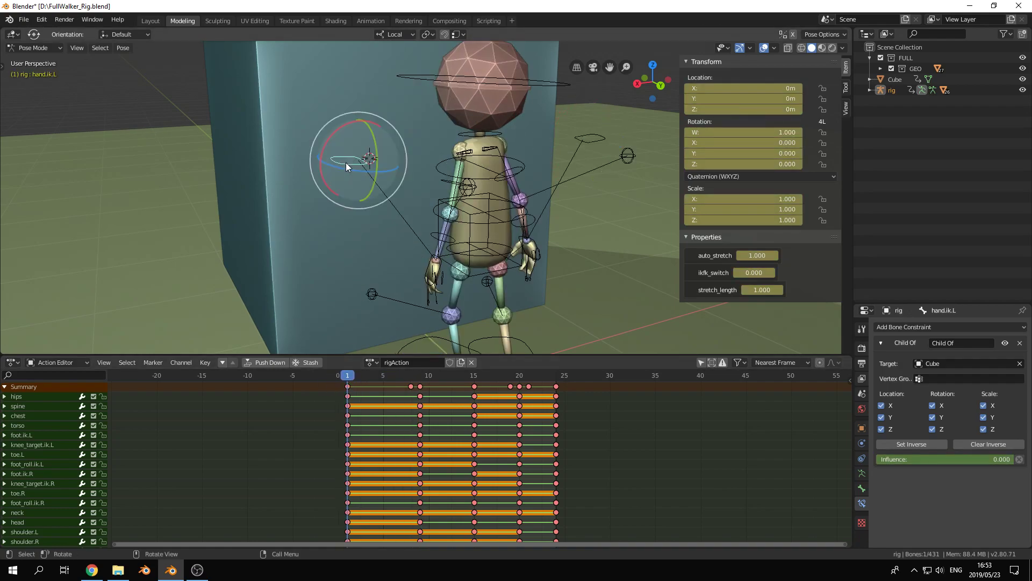
{"action": "left_click", "coordinate": [844, 108]}
{"action": "scroll", "coordinate": [780, 227], "scroll_direction": "down", "scroll_amount": 8}
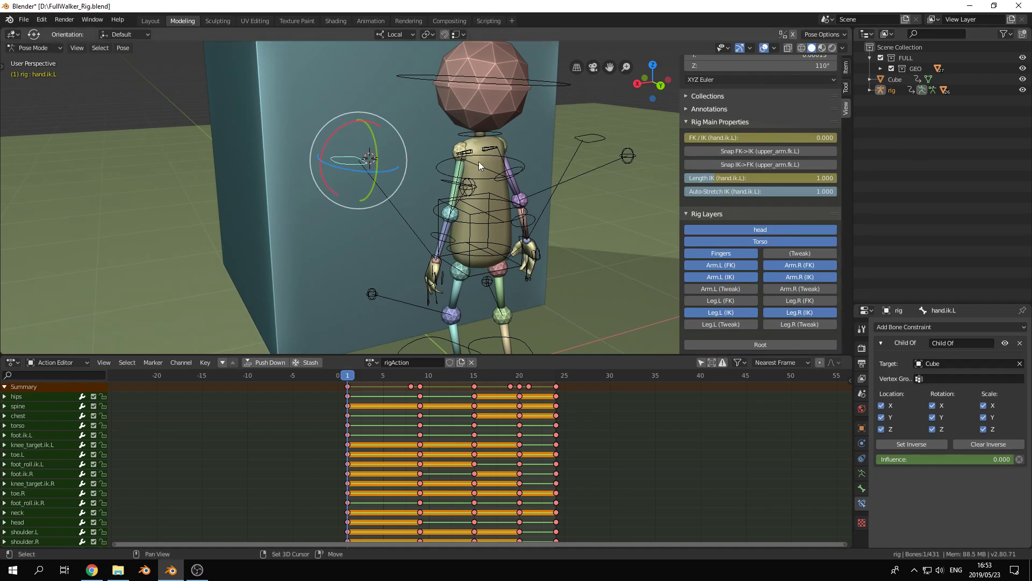
{"action": "middle_click_drag", "start_coordinate": [478, 161], "coordinate": [747, 188]}
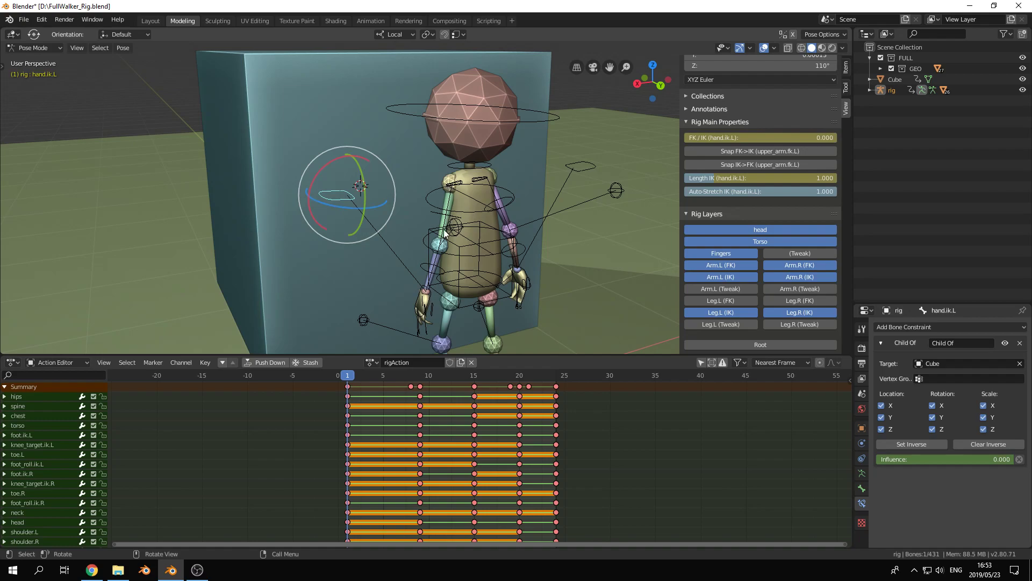
{"action": "left_click", "coordinate": [731, 164]}
{"action": "left_click", "coordinate": [591, 169]}
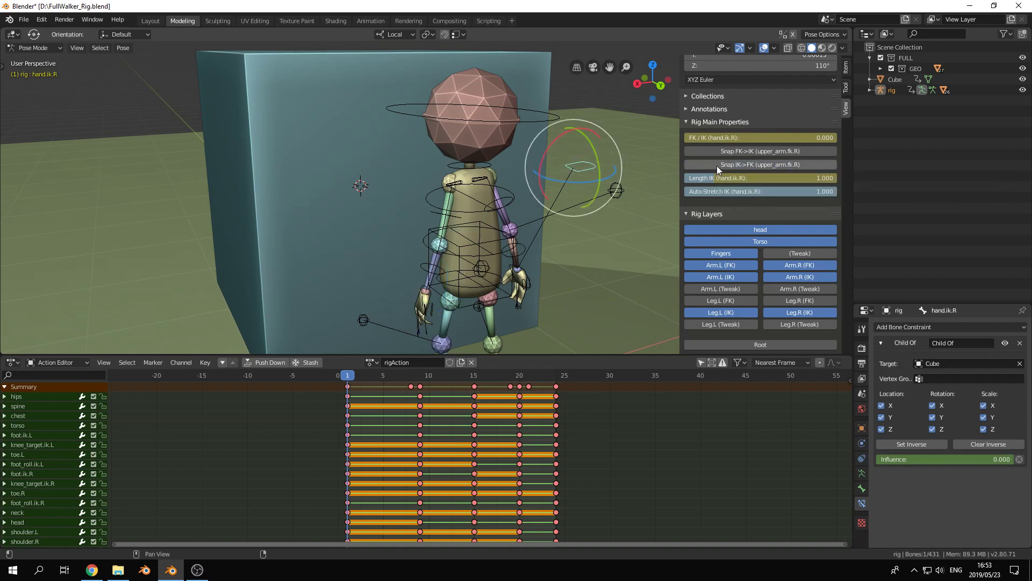
{"action": "left_click", "coordinate": [717, 165]}
{"action": "key", "text": "i"}
Snap the right and left arms' FK controls to their IK poses at frame 9 and key the whole character.
{"action": "left_click_drag", "start_coordinate": [350, 377], "coordinate": [419, 375]}
{"action": "middle_click_drag", "start_coordinate": [411, 207], "coordinate": [433, 280]}
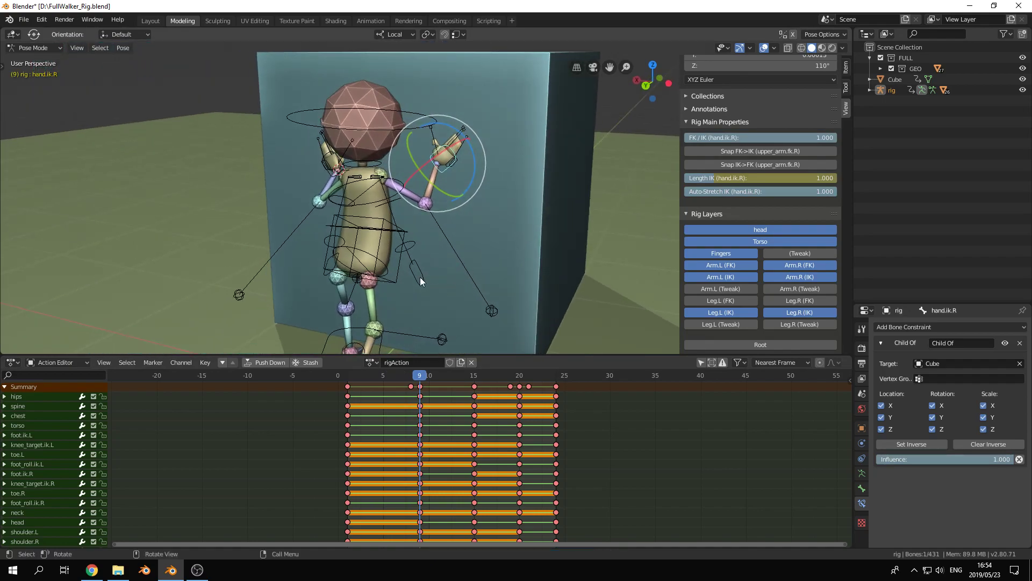
{"action": "left_click", "coordinate": [747, 154]}
{"action": "middle_click_drag", "start_coordinate": [310, 208], "coordinate": [395, 243]}
{"action": "left_click", "coordinate": [405, 254]}
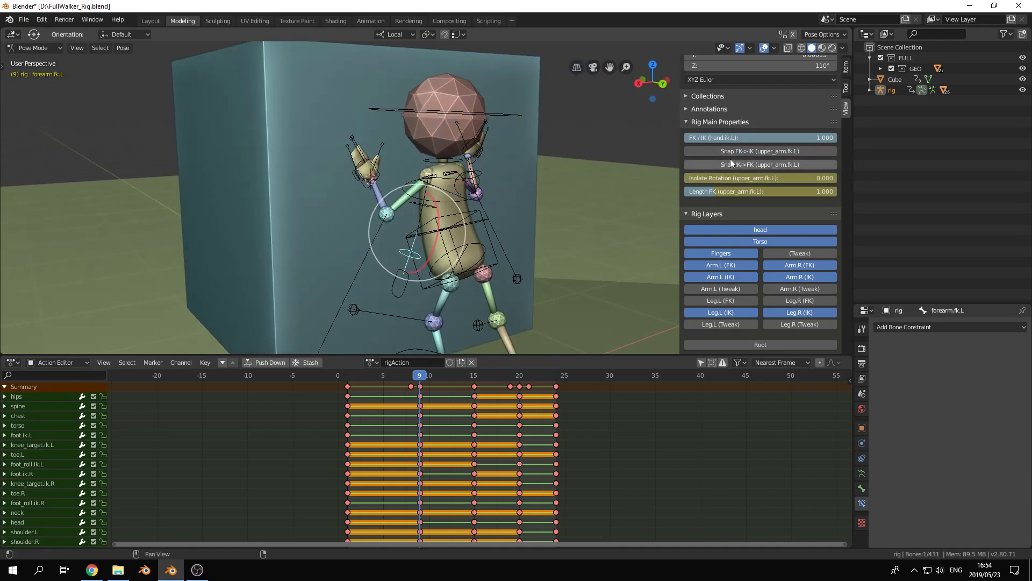
{"action": "left_click", "coordinate": [760, 151]}
{"action": "key", "text": "i"}
Examine how the arm controls sit relative to the arms at frames 20 and 24.
{"action": "left_click_drag", "start_coordinate": [421, 380], "coordinate": [520, 495]}
{"action": "middle_click_drag", "start_coordinate": [366, 281], "coordinate": [424, 218]}
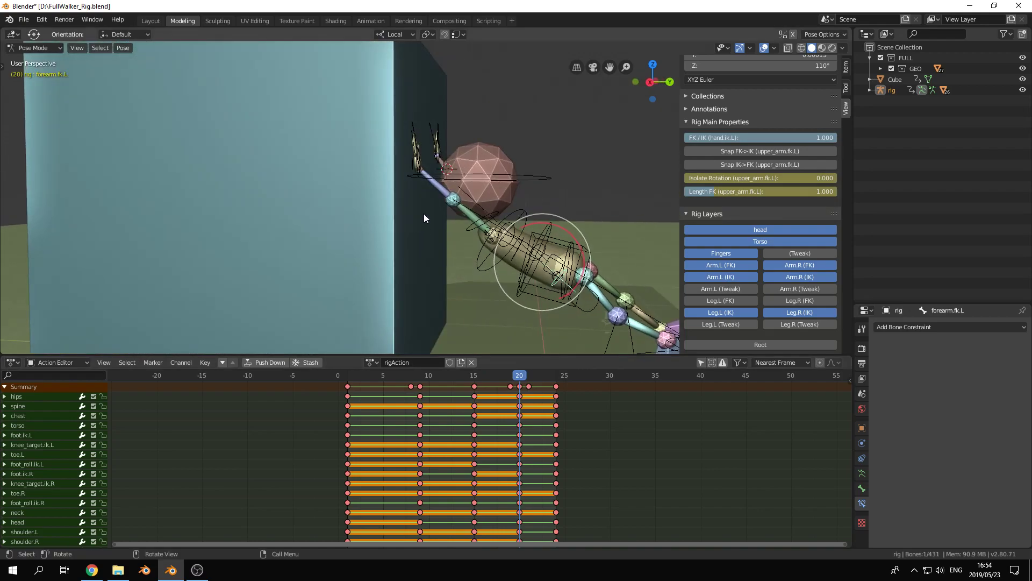
{"action": "mouse_move", "coordinate": [522, 290]}
{"action": "middle_mouse_down"}
{"action": "mouse_move", "coordinate": [526, 195]}
{"action": "mouse_move", "coordinate": [536, 297]}
{"action": "mouse_move", "coordinate": [522, 297]}
{"action": "middle_mouse_up"}
{"action": "left_click_drag", "start_coordinate": [522, 375], "coordinate": [556, 374]}
{"action": "middle_click_drag", "start_coordinate": [518, 270], "coordinate": [463, 202]}
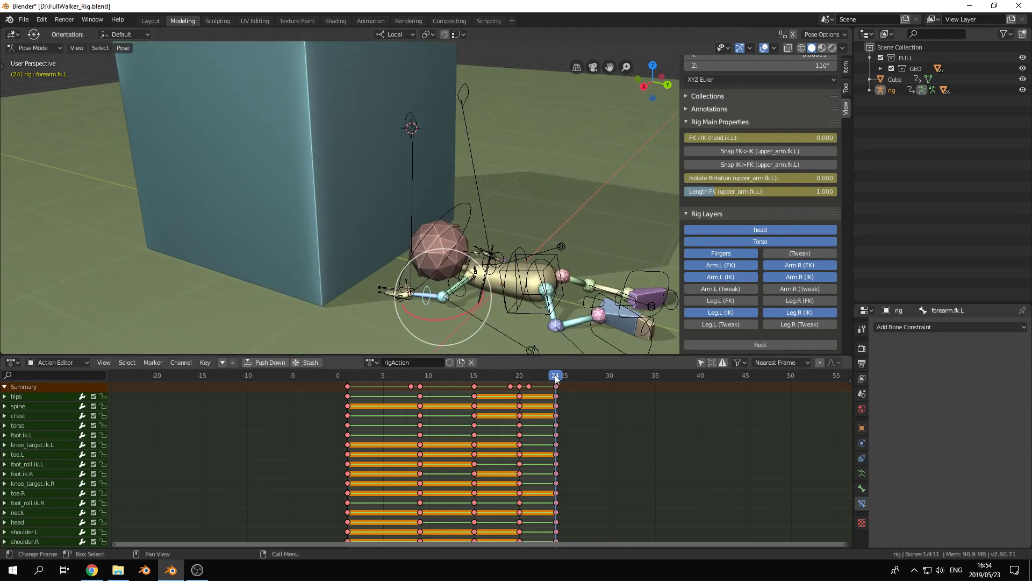
Return to frame 20 and snap the right arm's FK controls to its IK pose.
{"action": "left_click_drag", "start_coordinate": [556, 375], "coordinate": [522, 377]}
{"action": "middle_click_drag", "start_coordinate": [457, 53], "coordinate": [434, 72]}
{"action": "middle_click_drag", "start_coordinate": [505, 221], "coordinate": [486, 222]}
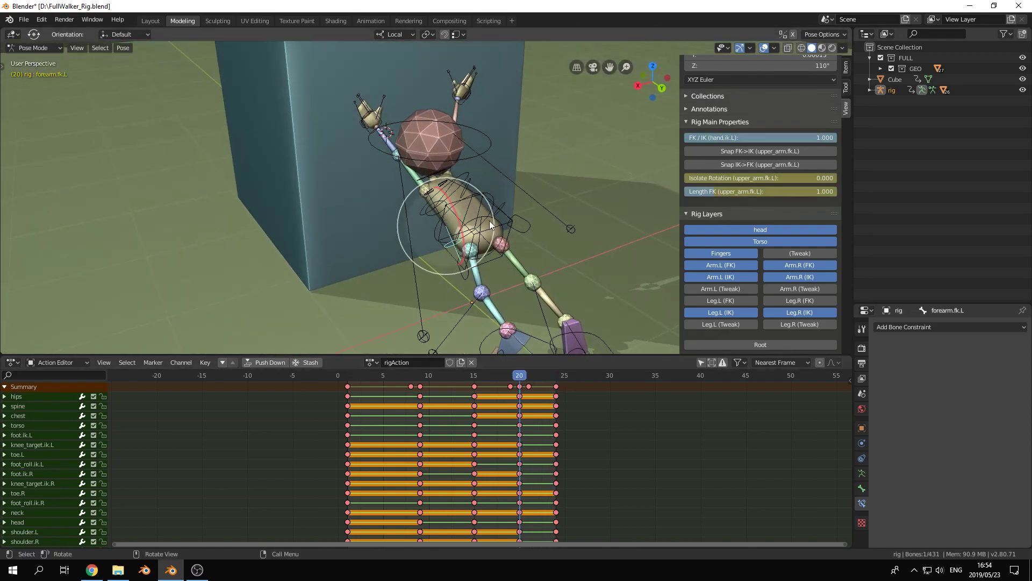
{"action": "left_click", "coordinate": [522, 222]}
{"action": "middle_click_drag", "start_coordinate": [561, 222], "coordinate": [528, 223]}
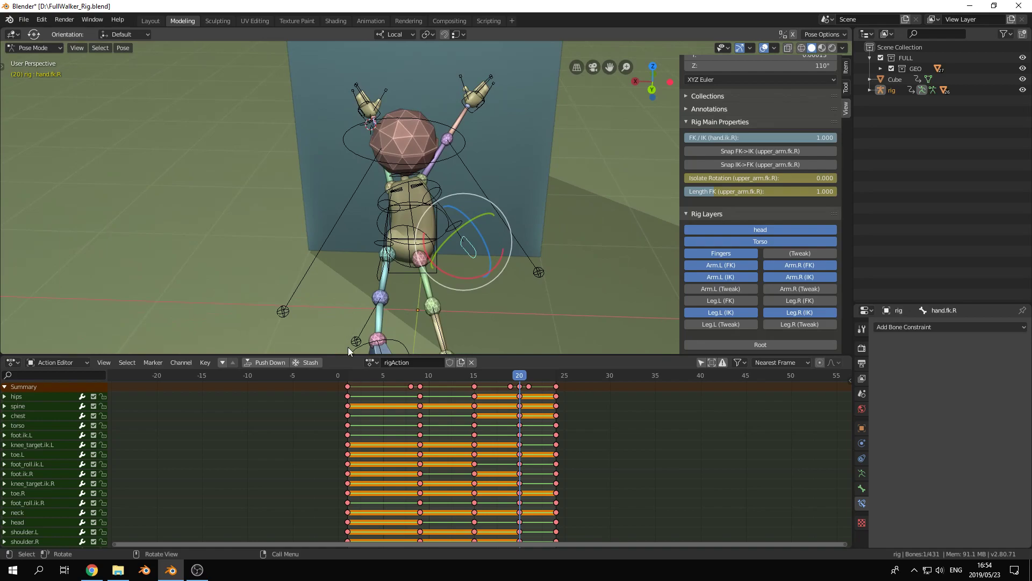
{"action": "left_click", "coordinate": [476, 109]}
{"action": "middle_click_drag", "start_coordinate": [514, 184], "coordinate": [488, 162]}
{"action": "left_click", "coordinate": [471, 117]}
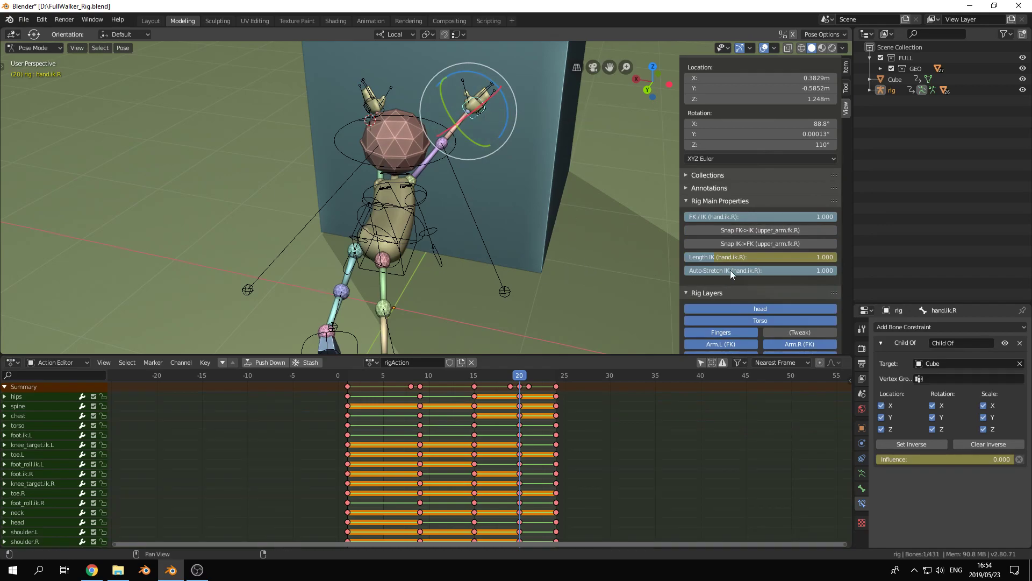
{"action": "middle_click_drag", "start_coordinate": [506, 170], "coordinate": [402, 199]}
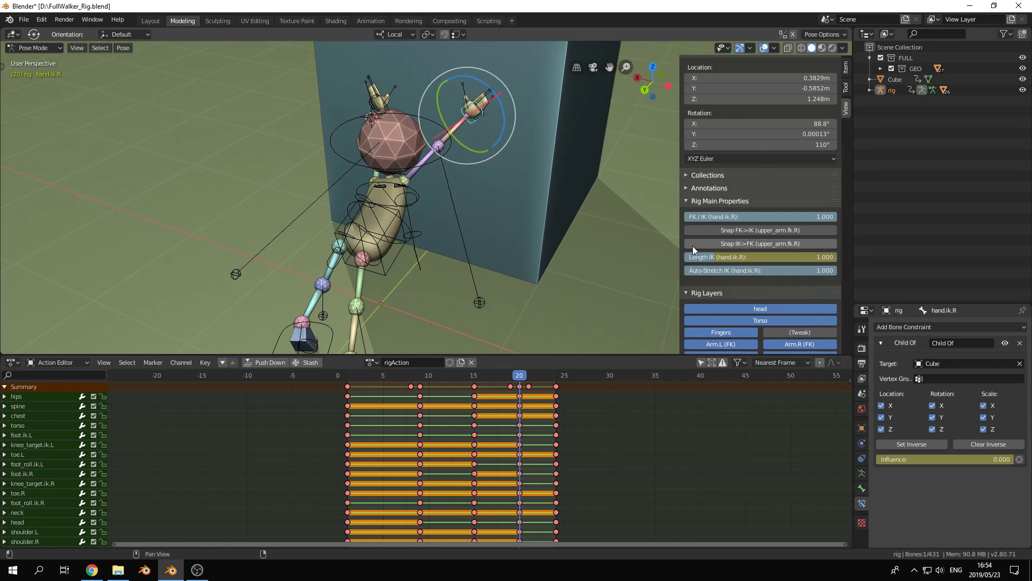
{"action": "left_click", "coordinate": [743, 231]}
Snap the left arm's FK controls to its IK pose at frame 20 and key the whole character.
{"action": "middle_click_drag", "start_coordinate": [300, 170], "coordinate": [476, 214]}
{"action": "left_click", "coordinate": [521, 255]}
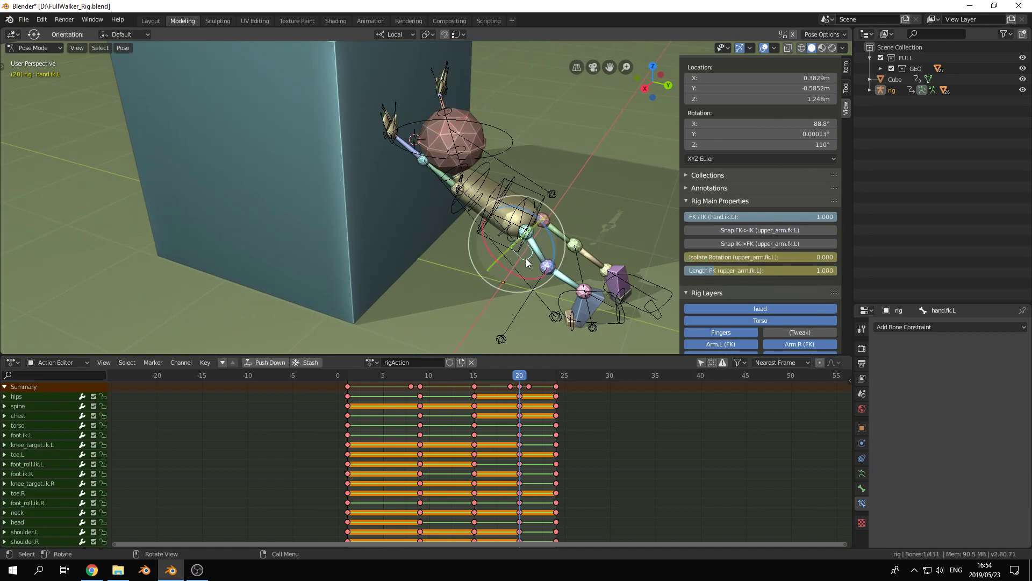
{"action": "left_click", "coordinate": [752, 230]}
{"action": "key", "text": "i"}
Snap the left and right hands' IK controls to the FK arms at frame 24 and key the whole character.
{"action": "left_click_drag", "start_coordinate": [521, 375], "coordinate": [555, 376]}
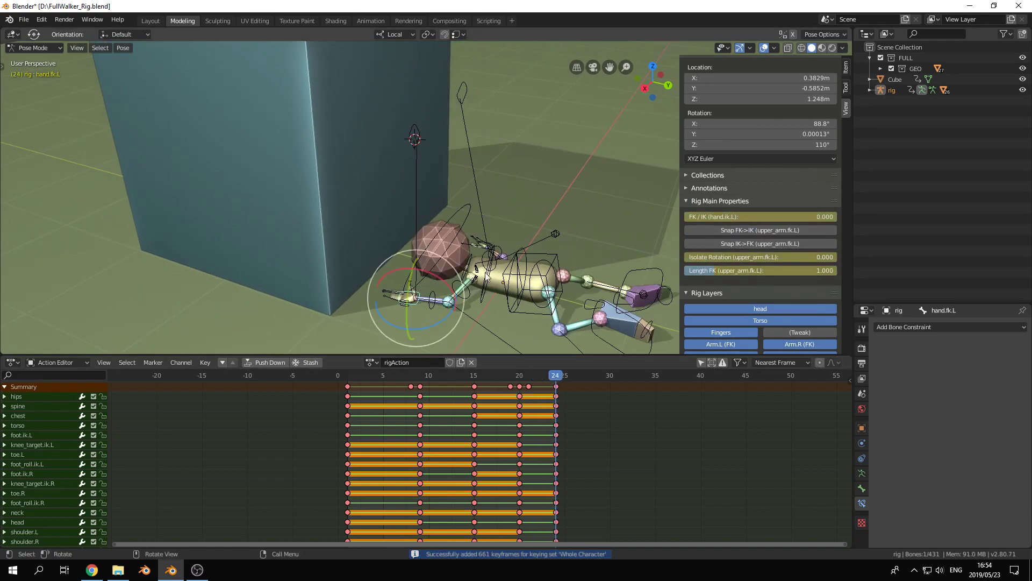
{"action": "middle_click_drag", "start_coordinate": [471, 279], "coordinate": [402, 141]}
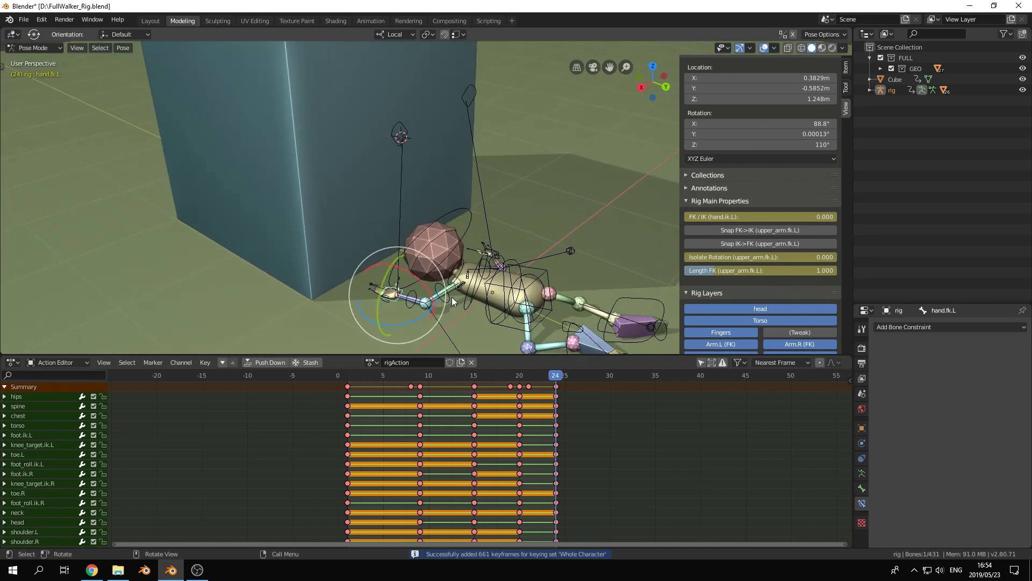
{"action": "left_click", "coordinate": [399, 129]}
{"action": "left_click", "coordinate": [723, 243]}
{"action": "left_click", "coordinate": [471, 91]}
{"action": "left_click", "coordinate": [751, 243]}
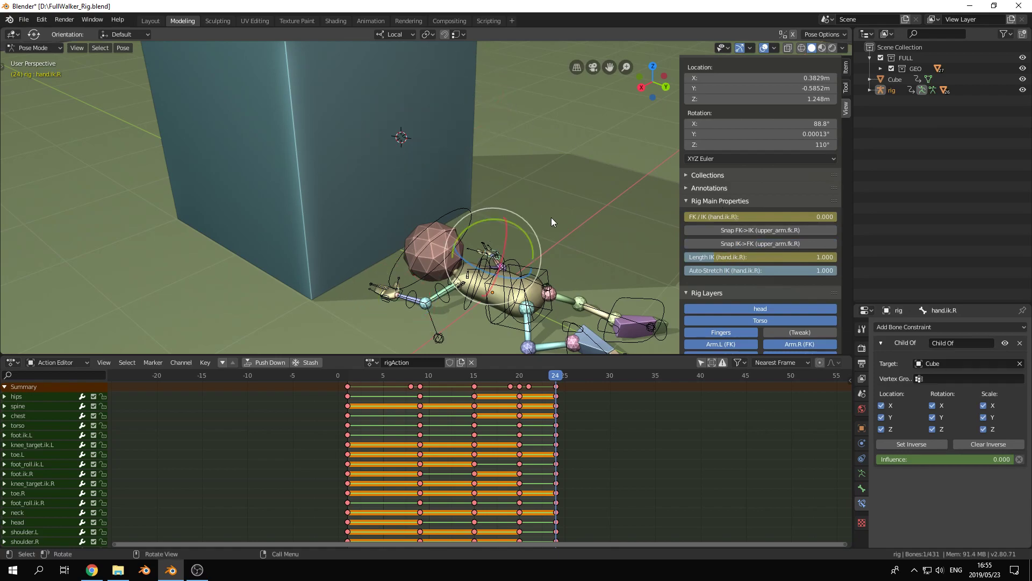
{"action": "key", "text": "i"}
With all bones selected at frame 5, give the keyframes a blended interpolation and key the in-between pose of the whole character.
{"action": "middle_click_drag", "start_coordinate": [551, 272], "coordinate": [505, 177]}
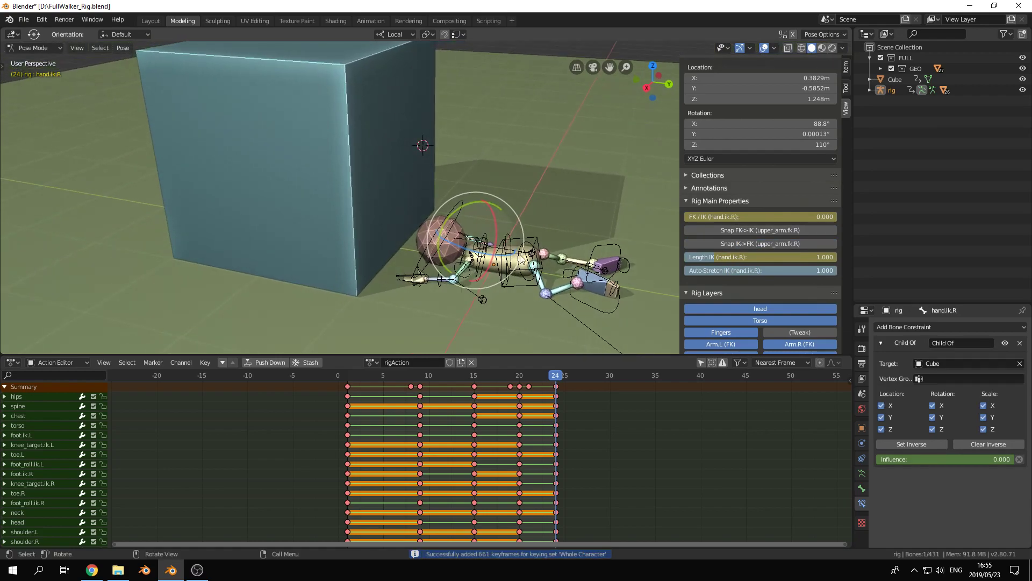
{"action": "left_click_drag", "start_coordinate": [554, 375], "coordinate": [402, 524]}
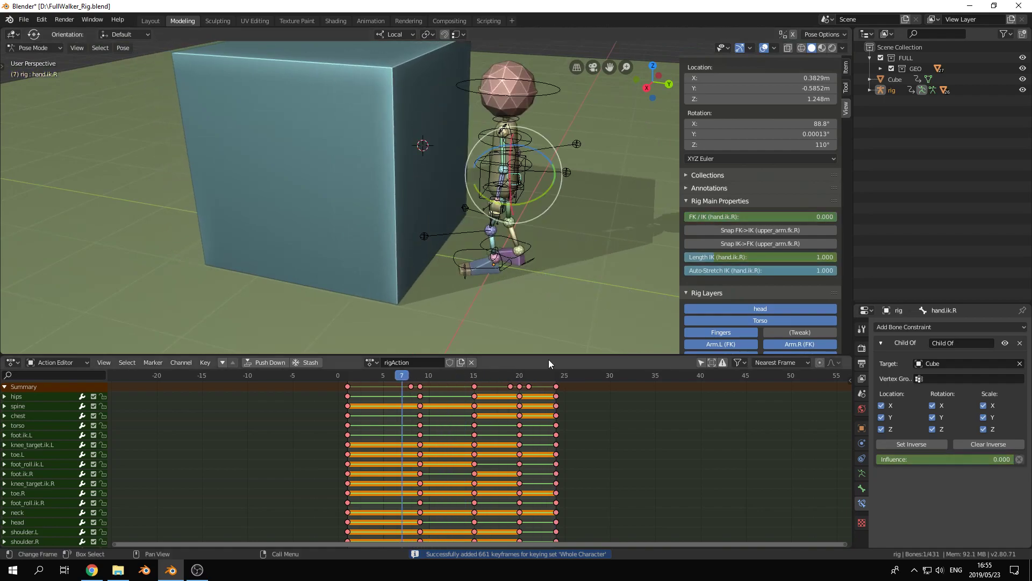
{"action": "key", "text": "a"}
{"action": "middle_click_drag", "start_coordinate": [456, 225], "coordinate": [424, 397]}
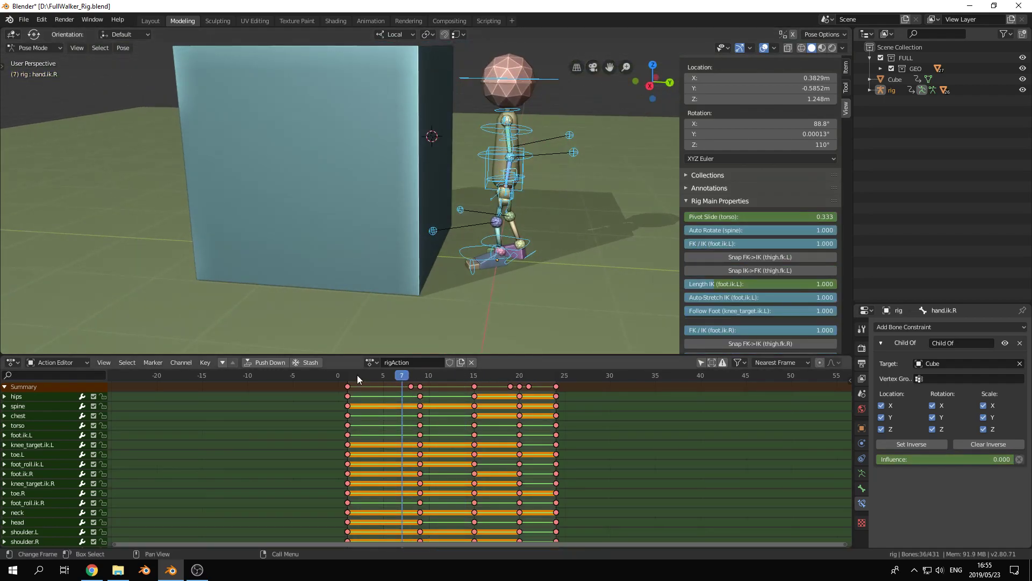
{"action": "left_click_drag", "start_coordinate": [386, 374], "coordinate": [384, 541]}
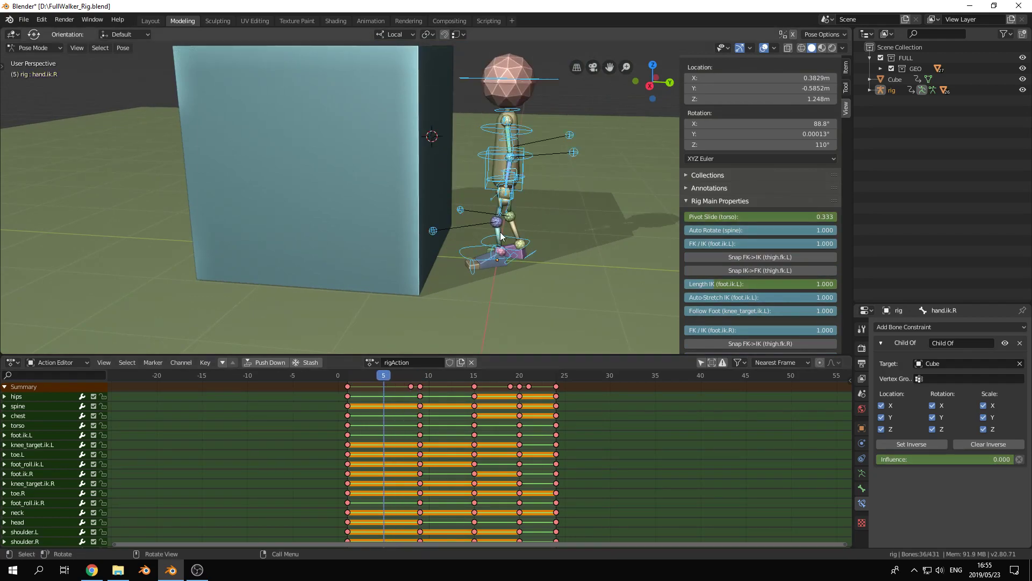
{"action": "middle_click_drag", "start_coordinate": [509, 253], "coordinate": [470, 229]}
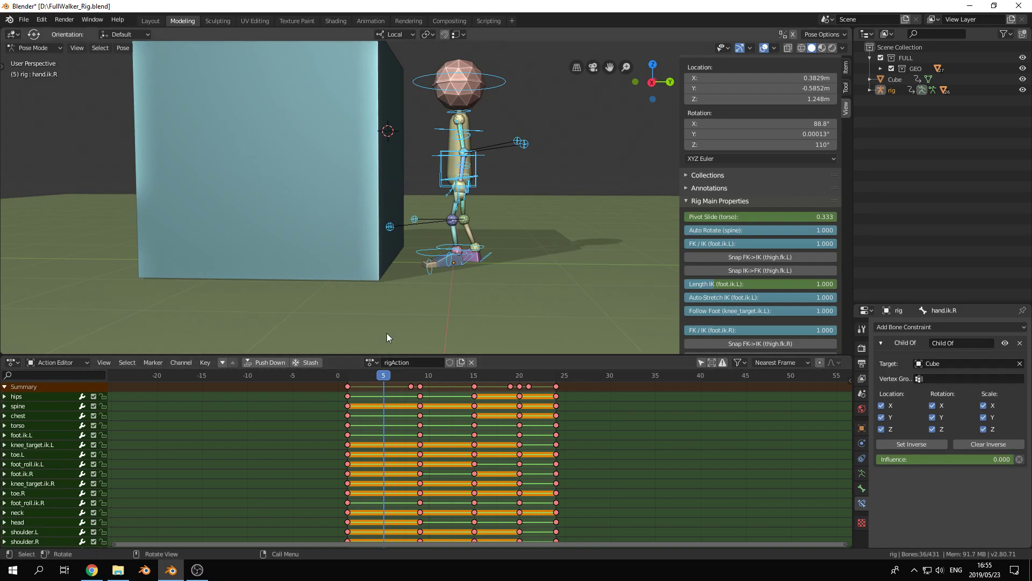
{"action": "key", "text": "t"}
{"action": "left_click", "coordinate": [378, 438]}
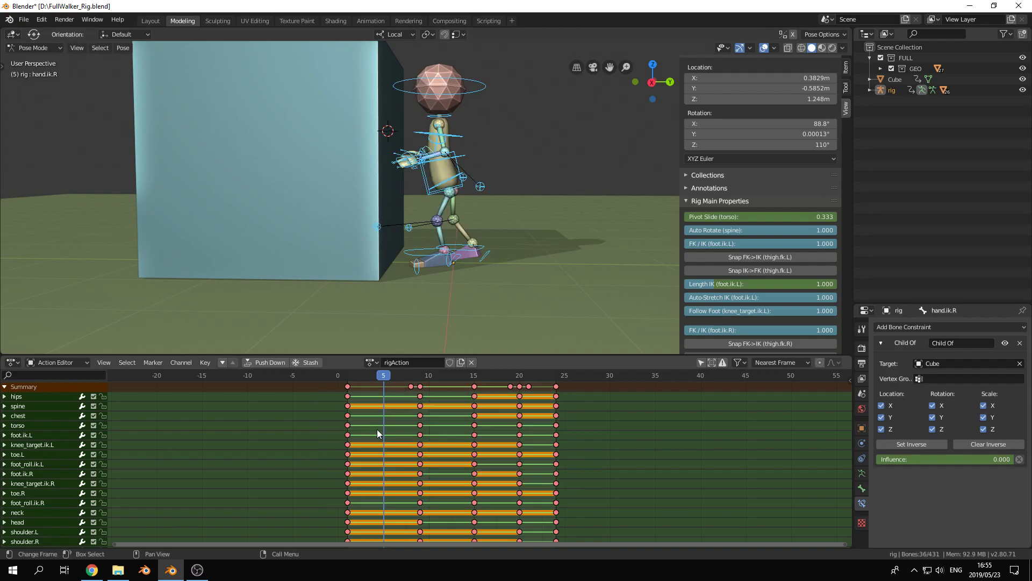
{"action": "key", "text": "i"}
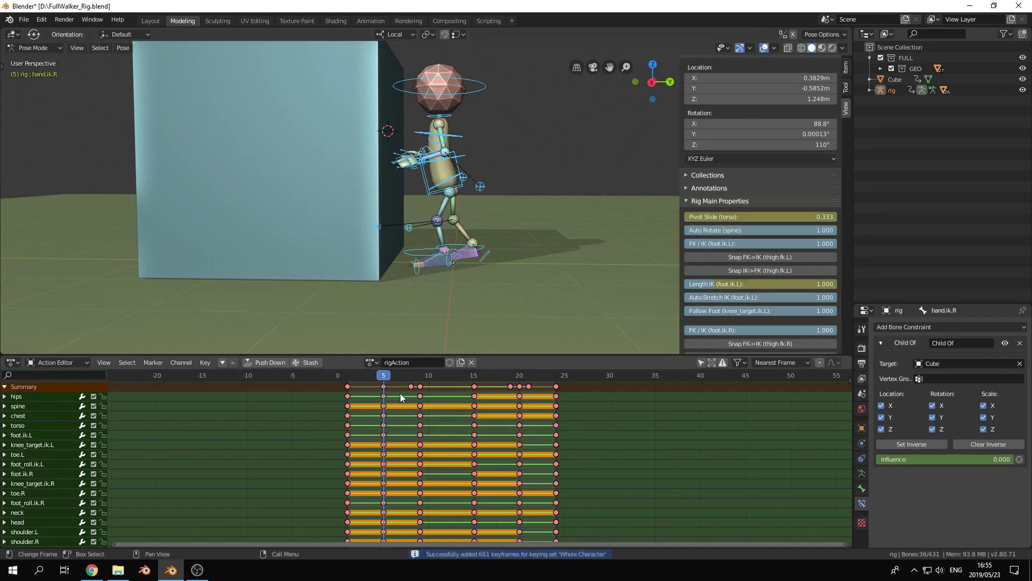
Set the keyframes' interpolation back to Constant while staying on frame 5.
{"action": "key", "text": "t"}
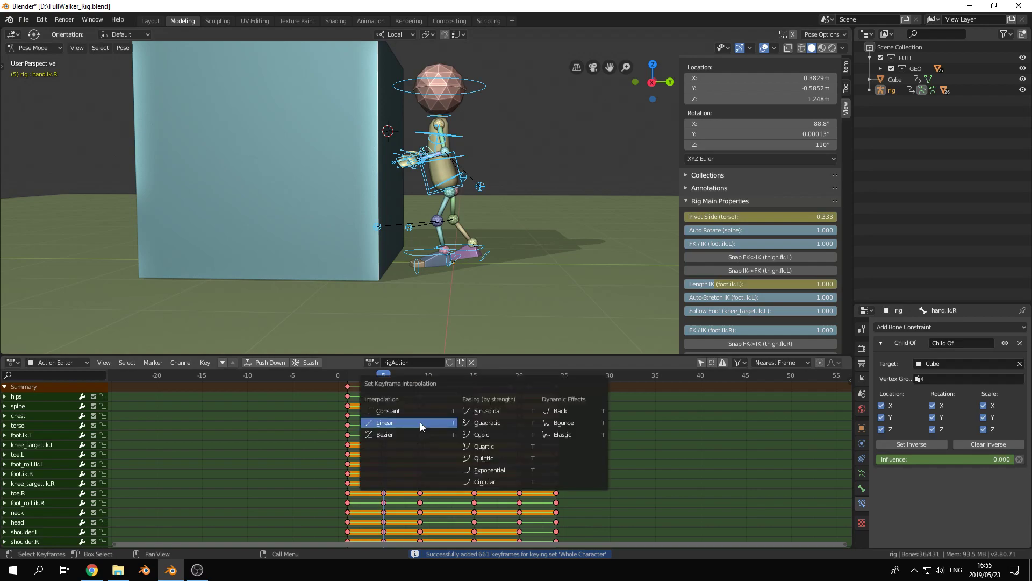
{"action": "left_click", "coordinate": [401, 409]}
{"action": "mouse_move", "coordinate": [380, 375]}
{"action": "left_mouse_down"}
{"action": "mouse_move", "coordinate": [350, 375]}
{"action": "mouse_move", "coordinate": [383, 374]}
{"action": "left_mouse_up"}
Select the left foot IK control and examine the frame 5 pose from behind the character.
{"action": "left_click", "coordinate": [429, 254]}
{"action": "middle_click_drag", "start_coordinate": [505, 256], "coordinate": [395, 258]}
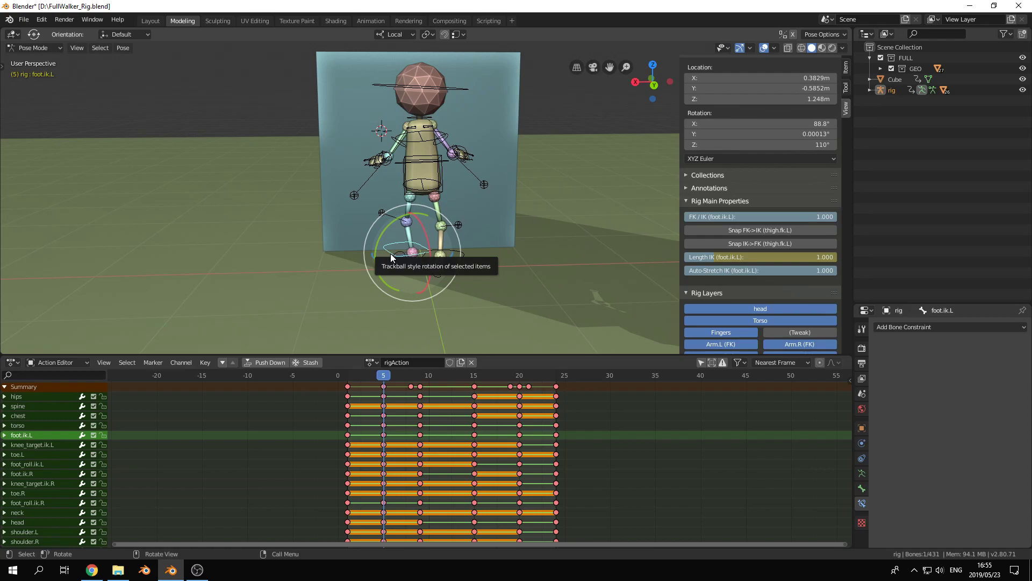
{"action": "middle_click_drag", "start_coordinate": [450, 177], "coordinate": [452, 200]}
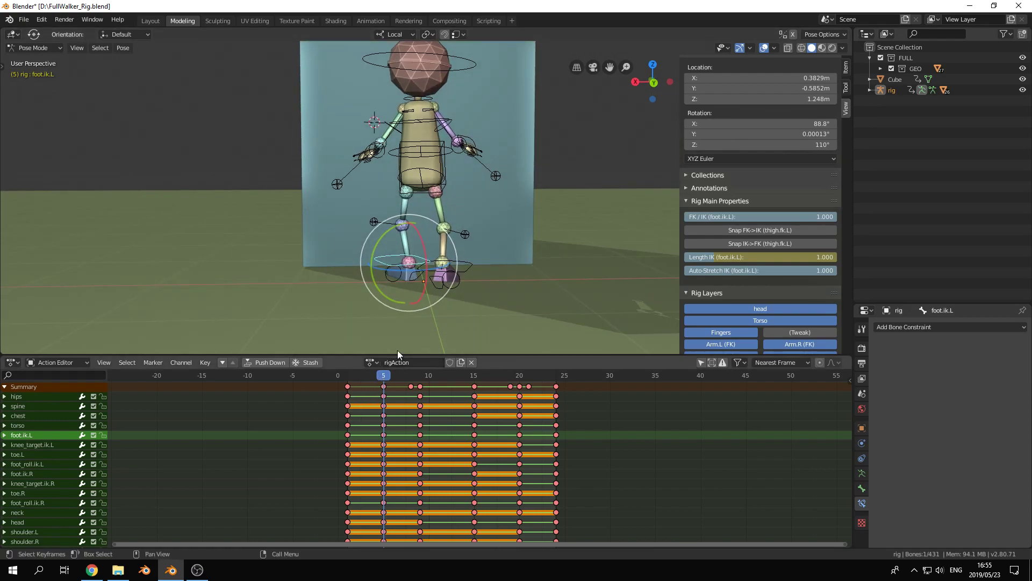
{"action": "middle_click_drag", "start_coordinate": [405, 318], "coordinate": [394, 326]}
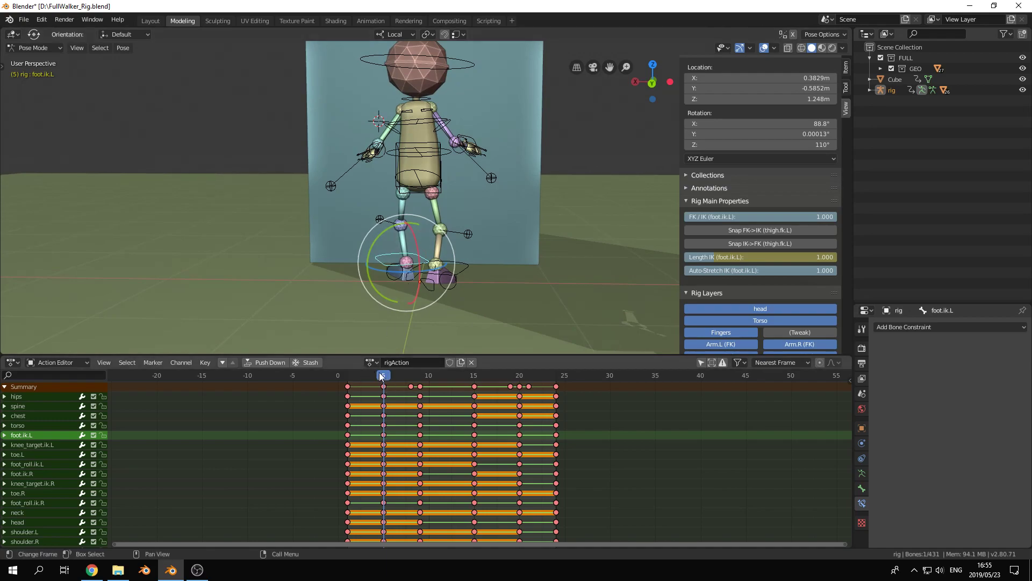
Set the keyframe type of all keys at frame 5 to Breakdown.
{"action": "left_click", "coordinate": [383, 386]}
{"action": "key", "text": "t"}
{"action": "key", "text": "Escape"}
{"action": "key", "text": "r"}
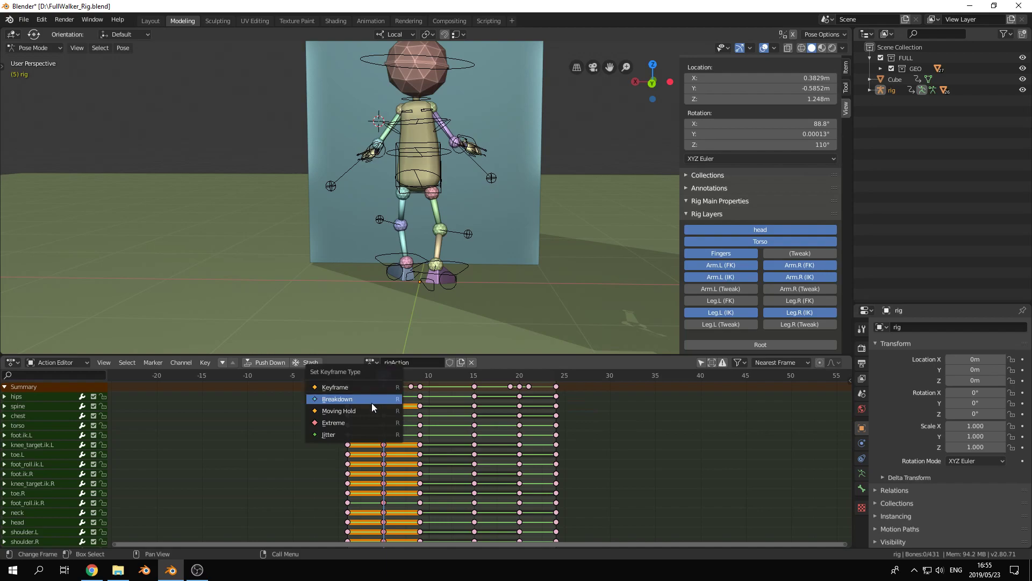
{"action": "left_click", "coordinate": [370, 400]}
{"action": "mouse_move", "coordinate": [384, 373]}
{"action": "left_mouse_down"}
{"action": "mouse_move", "coordinate": [357, 383]}
{"action": "mouse_move", "coordinate": [382, 378]}
{"action": "left_mouse_up"}
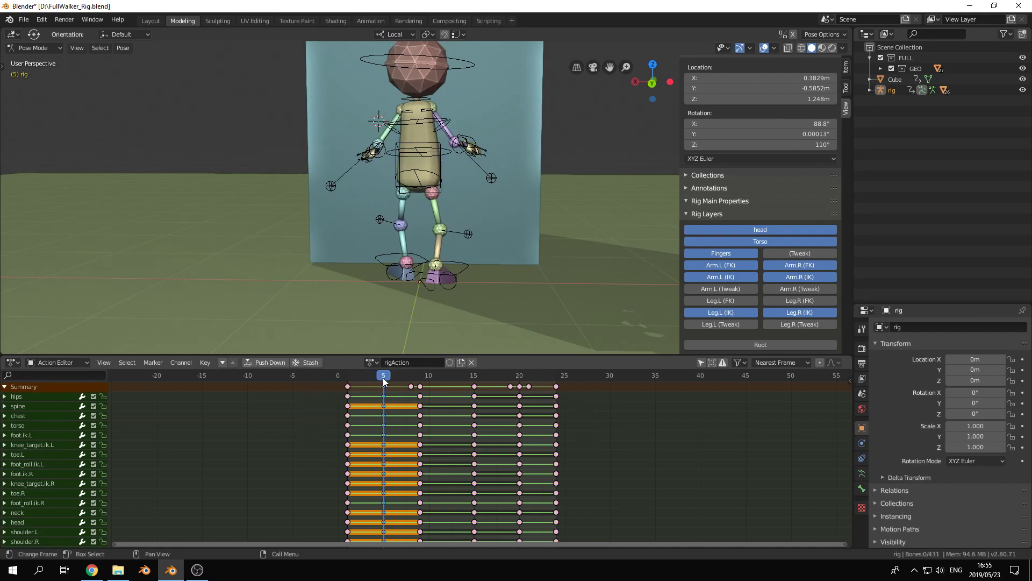
Raise the left foot IK control about 0.09 m along its local Z axis at frame 5.
{"action": "left_click", "coordinate": [382, 262]}
{"action": "middle_click_drag", "start_coordinate": [382, 262], "coordinate": [453, 263]}
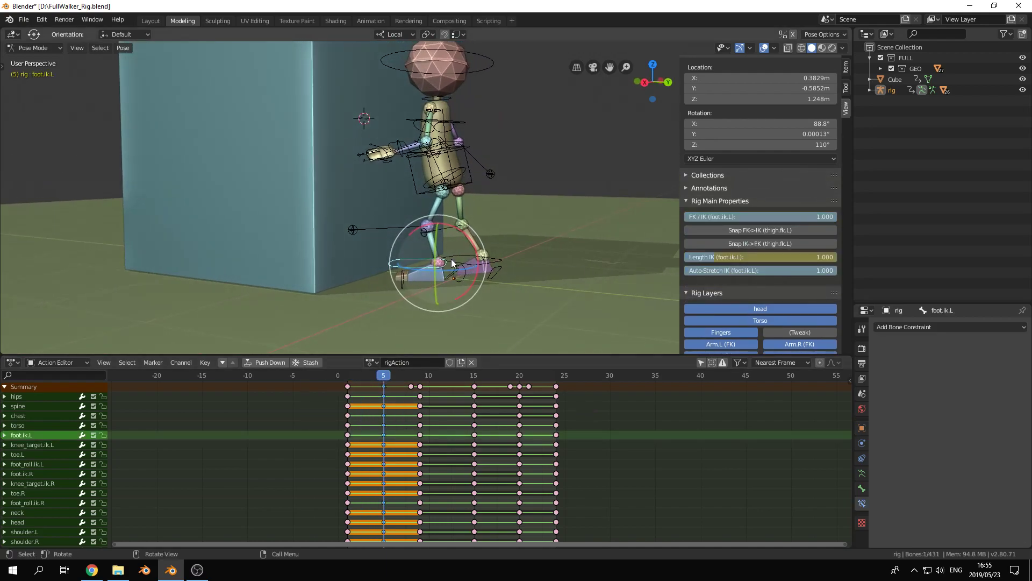
{"action": "key", "text": "g"}
{"action": "key", "text": "z"}
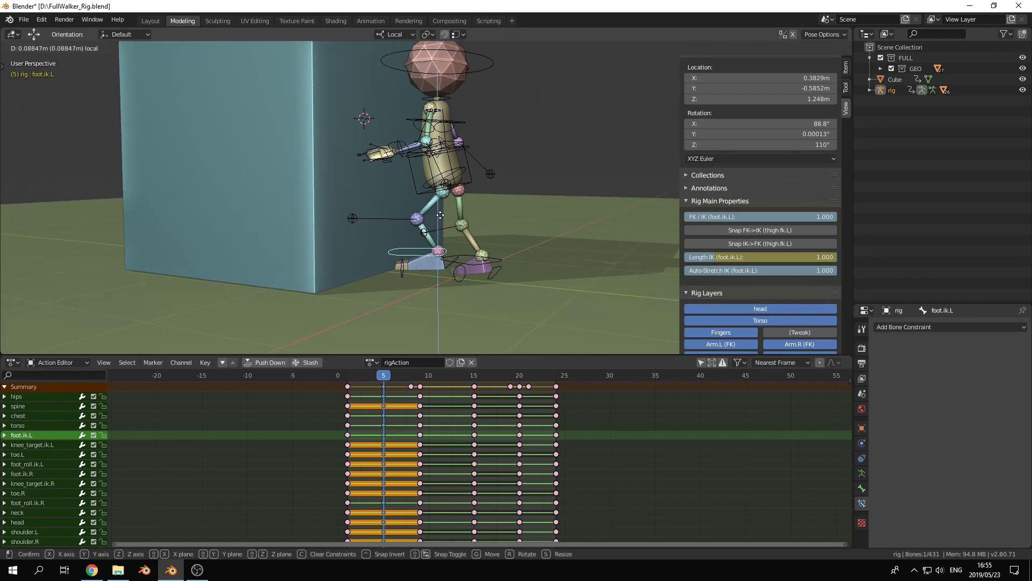
{"action": "left_click", "coordinate": [441, 215]}
{"action": "middle_click_drag", "start_coordinate": [441, 215], "coordinate": [455, 262]}
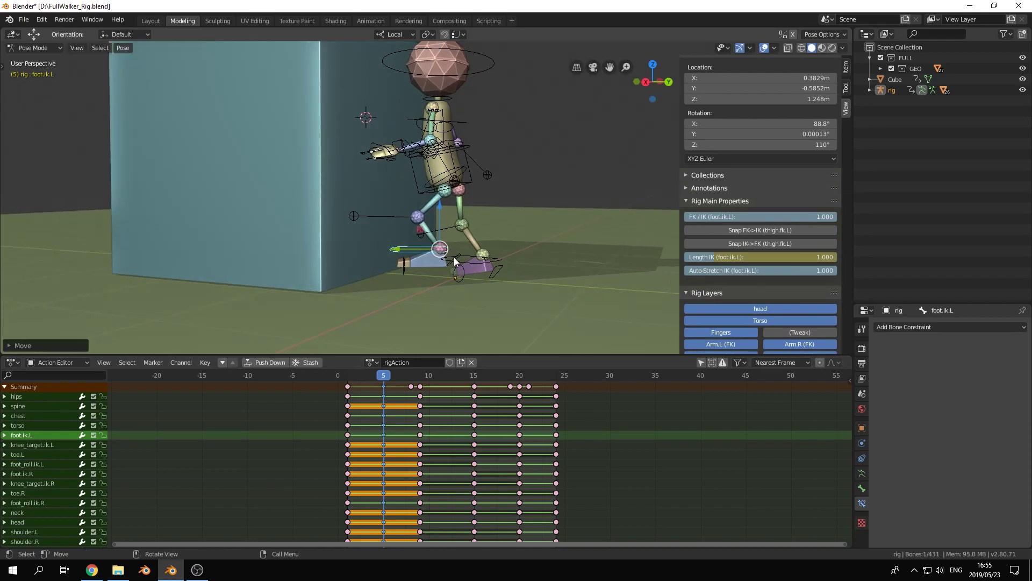
Try tilting the left foot IK control toe-down and repositioning it along its local axes.
{"action": "key", "text": "shift+space"}
{"action": "key", "text": "r"}
{"action": "left_click_drag", "start_coordinate": [463, 218], "coordinate": [452, 212]}
{"action": "middle_click_drag", "start_coordinate": [504, 222], "coordinate": [530, 211]}
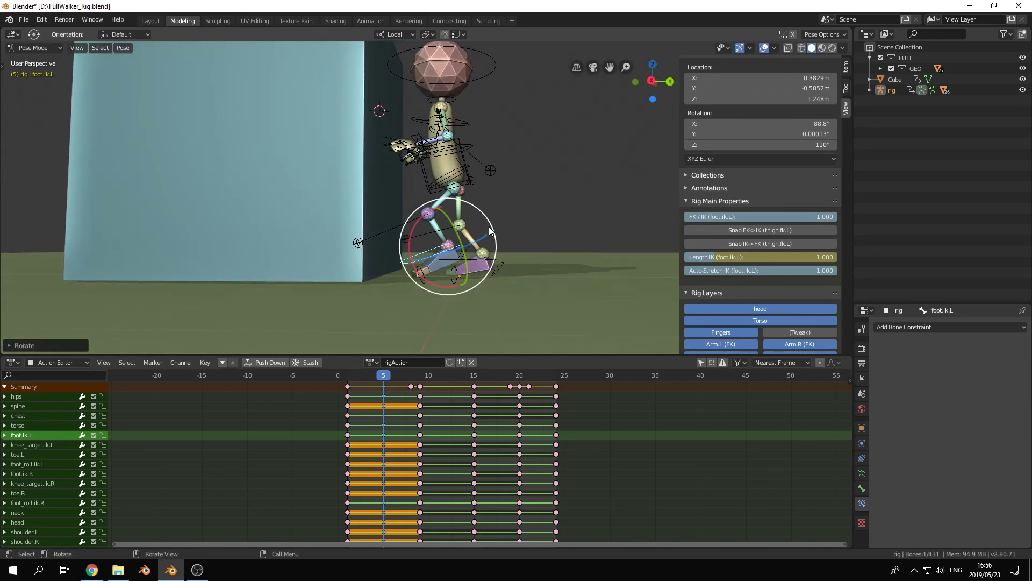
{"action": "key", "text": "shift+space"}
{"action": "key", "text": "g"}
{"action": "left_click_drag", "start_coordinate": [444, 228], "coordinate": [440, 223]}
{"action": "middle_click_drag", "start_coordinate": [506, 247], "coordinate": [498, 250]}
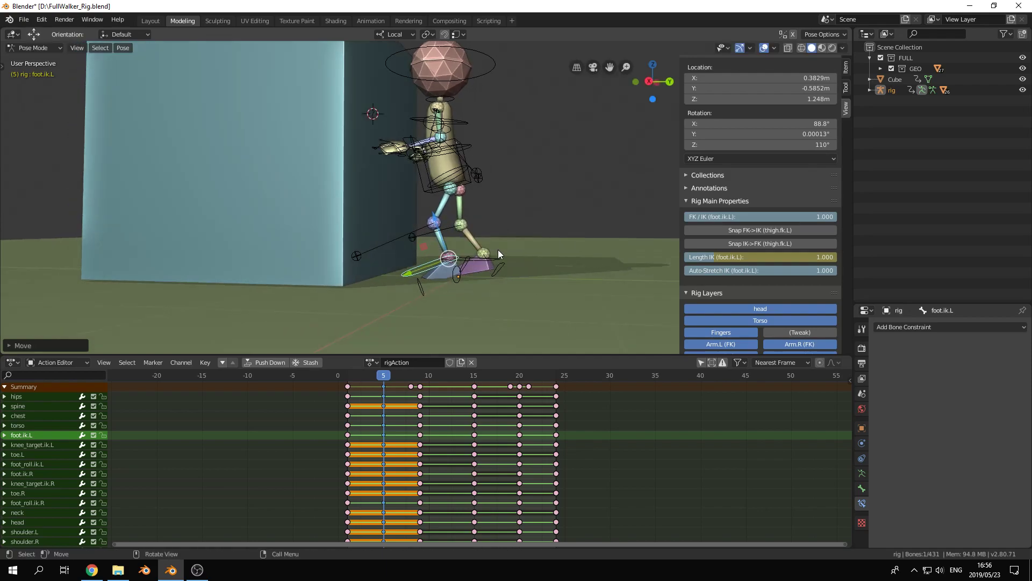
{"action": "left_click_drag", "start_coordinate": [435, 218], "coordinate": [423, 228]}
Rotate the left foot IK control about its local X axis so the toes point down and the heel lifts.
{"action": "key", "text": "shift+space"}
{"action": "key", "text": "r"}
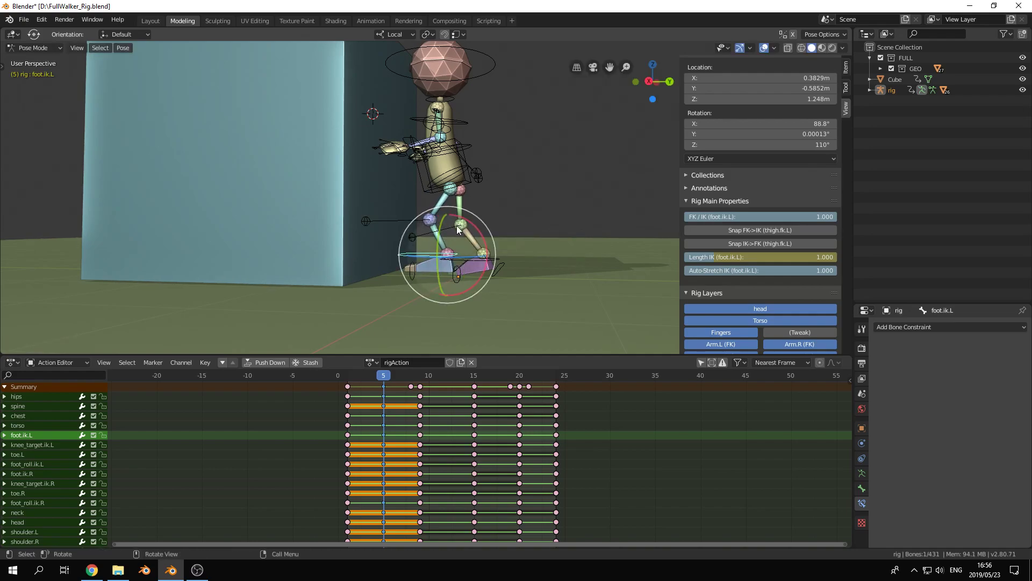
{"action": "key", "text": "r"}
{"action": "key", "text": "x"}
{"action": "key", "text": "x"}
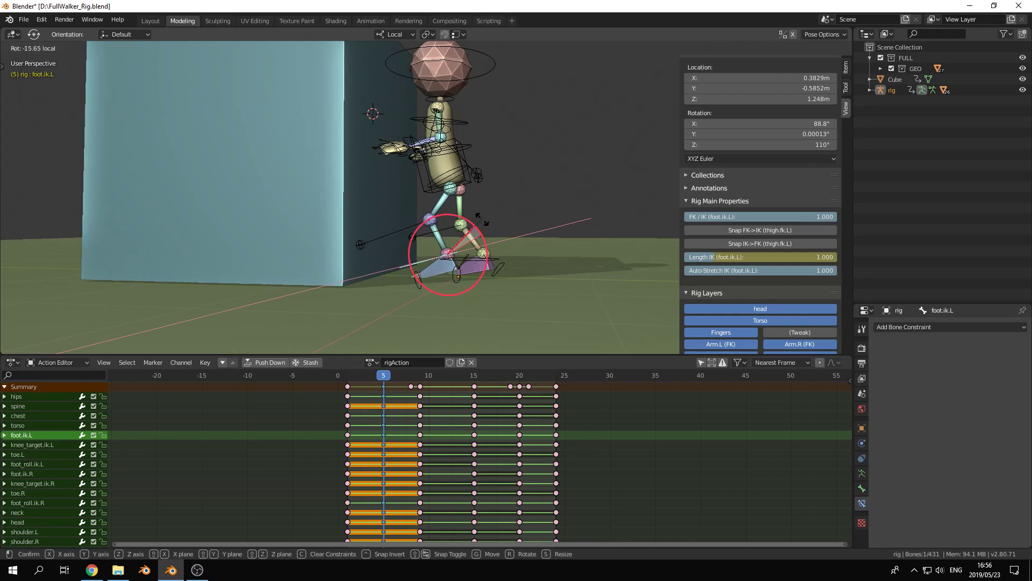
{"action": "left_click", "coordinate": [464, 256]}
{"action": "middle_click_drag", "start_coordinate": [464, 255], "coordinate": [444, 275]}
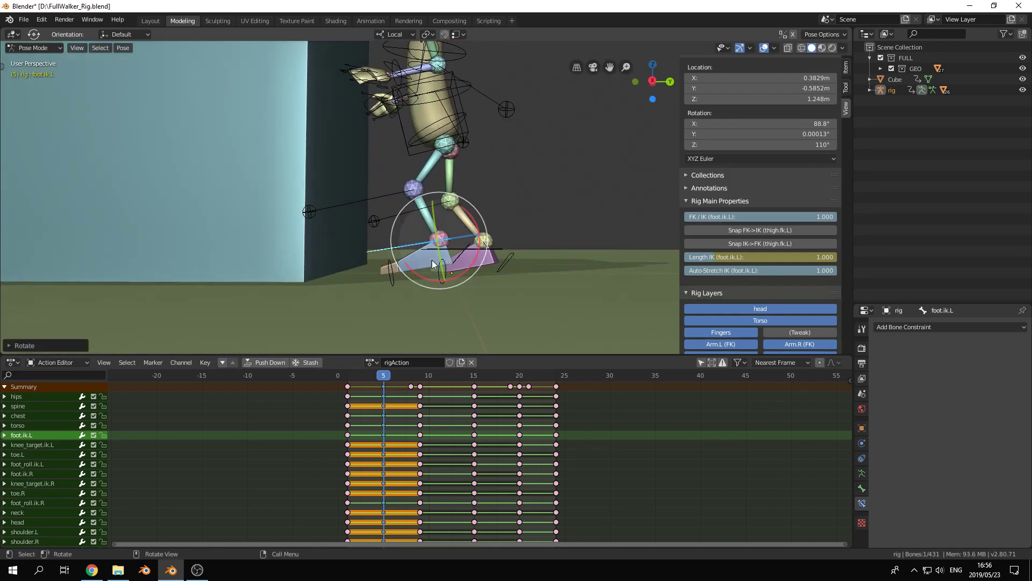
Turn the left foot IK control slightly about its vertical axis and key the whole character at frame 5.
{"action": "middle_click_drag", "start_coordinate": [510, 244], "coordinate": [407, 263]}
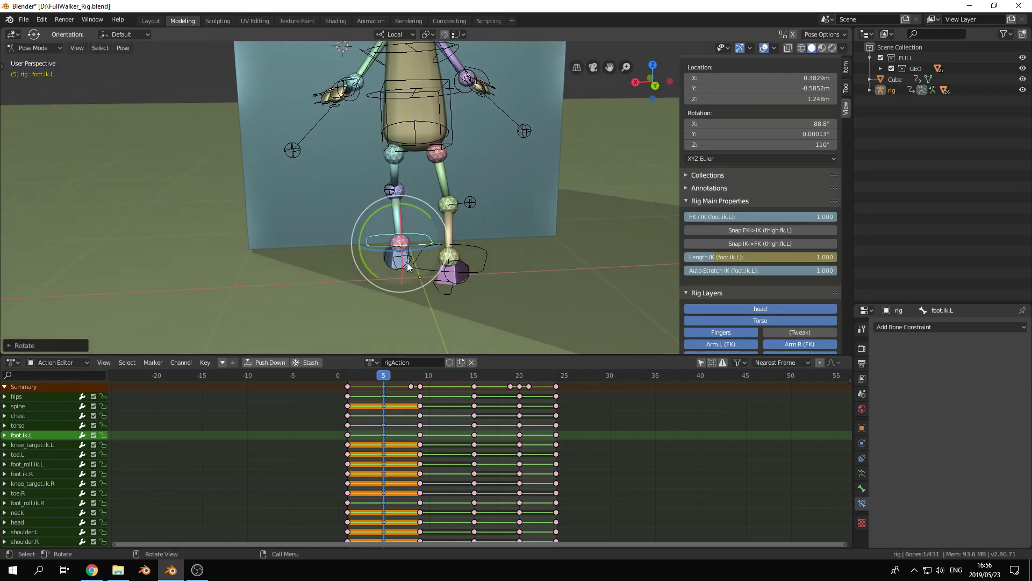
{"action": "left_click_drag", "start_coordinate": [425, 247], "coordinate": [437, 245]}
{"action": "middle_click_drag", "start_coordinate": [437, 244], "coordinate": [471, 247]}
{"action": "key", "text": "i"}
{"action": "middle_click_drag", "start_coordinate": [502, 196], "coordinate": [457, 225]}
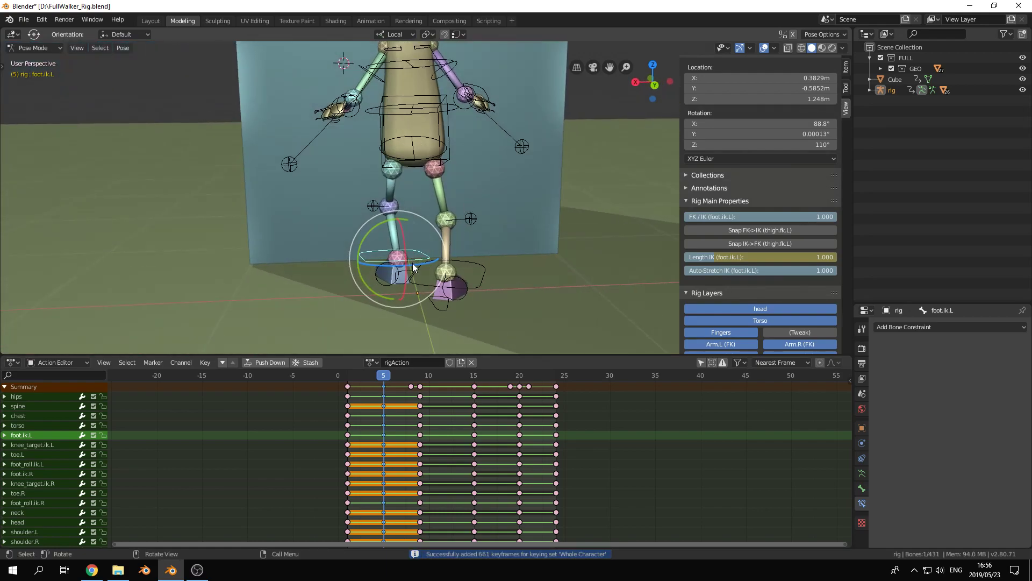
Shift the torso control sideways toward the right leg in the frame 5 pose.
{"action": "left_click", "coordinate": [446, 161]}
{"action": "middle_click_drag", "start_coordinate": [462, 176], "coordinate": [434, 186]}
{"action": "key", "text": "shift+space"}
{"action": "key", "text": "g"}
{"action": "left_click_drag", "start_coordinate": [370, 132], "coordinate": [388, 132]}
{"action": "middle_click_drag", "start_coordinate": [439, 167], "coordinate": [428, 189]}
{"action": "left_click", "coordinate": [511, 264]}
Rotate the hips control so the pelvis tilts sideways when seen from behind.
{"action": "left_click", "coordinate": [433, 152]}
{"action": "middle_click_drag", "start_coordinate": [504, 141], "coordinate": [406, 157]}
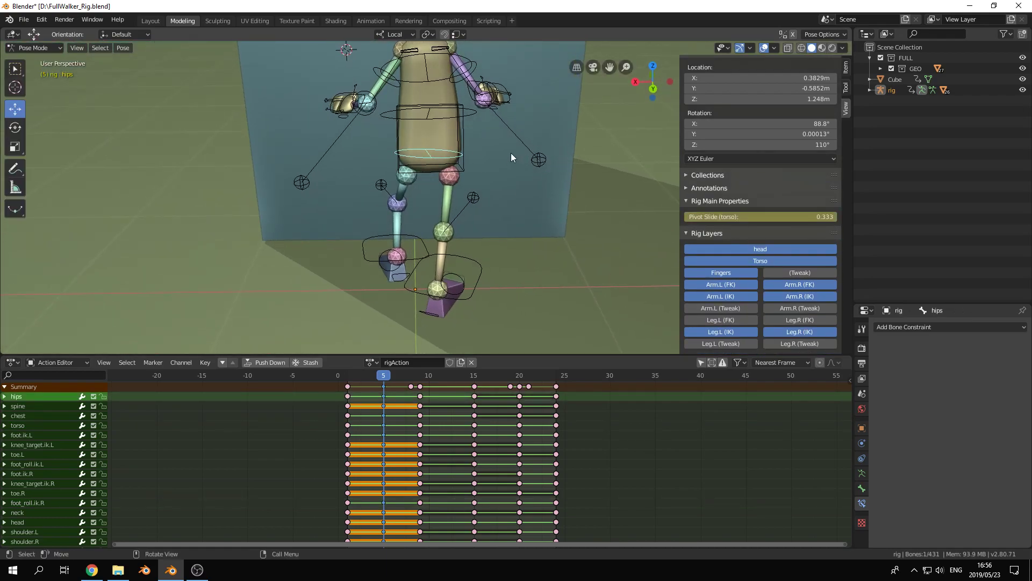
{"action": "key", "text": "r"}
{"action": "left_click", "coordinate": [509, 161]}
{"action": "middle_click_drag", "start_coordinate": [453, 118], "coordinate": [443, 157], "text": "shift"}
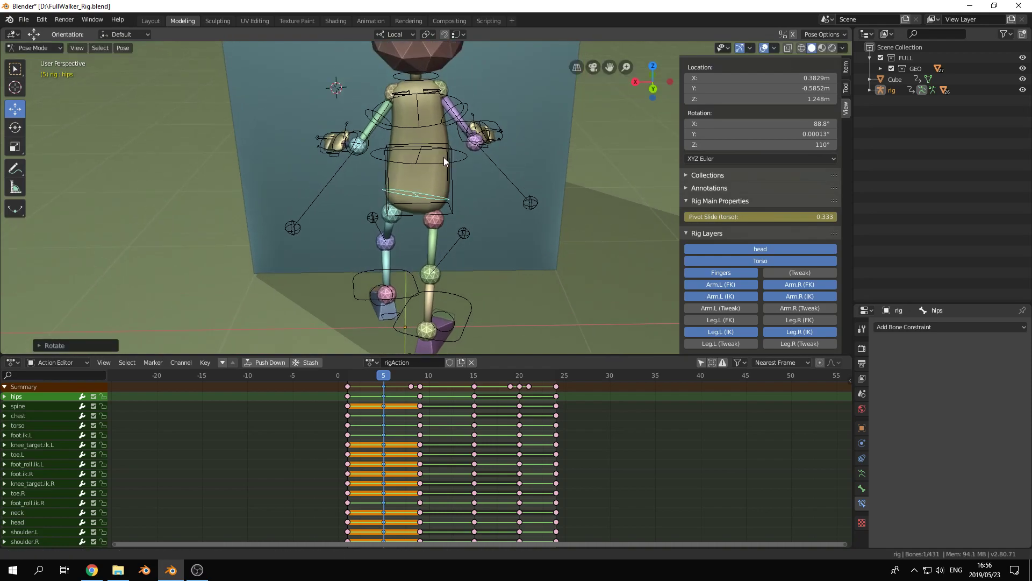
Rotate the chest control and key the whole character at frame 5.
{"action": "left_click", "coordinate": [424, 124]}
{"action": "key", "text": "r"}
{"action": "left_click", "coordinate": [508, 128]}
{"action": "key", "text": "i"}
Rotate the right foot's roll control in the frame 5 pose and key the whole character.
{"action": "mouse_move", "coordinate": [383, 375]}
{"action": "left_mouse_down"}
{"action": "mouse_move", "coordinate": [345, 367]}
{"action": "mouse_move", "coordinate": [383, 374]}
{"action": "mouse_move", "coordinate": [365, 376]}
{"action": "left_mouse_up"}
{"action": "scroll", "coordinate": [341, 240], "scroll_direction": "down", "scroll_amount": 1}
{"action": "middle_click_drag", "start_coordinate": [340, 240], "coordinate": [441, 213]}
{"action": "left_click", "coordinate": [376, 375]}
{"action": "mouse_move", "coordinate": [376, 375]}
{"action": "left_mouse_down"}
{"action": "mouse_move", "coordinate": [398, 371]}
{"action": "mouse_move", "coordinate": [383, 373]}
{"action": "left_mouse_up"}
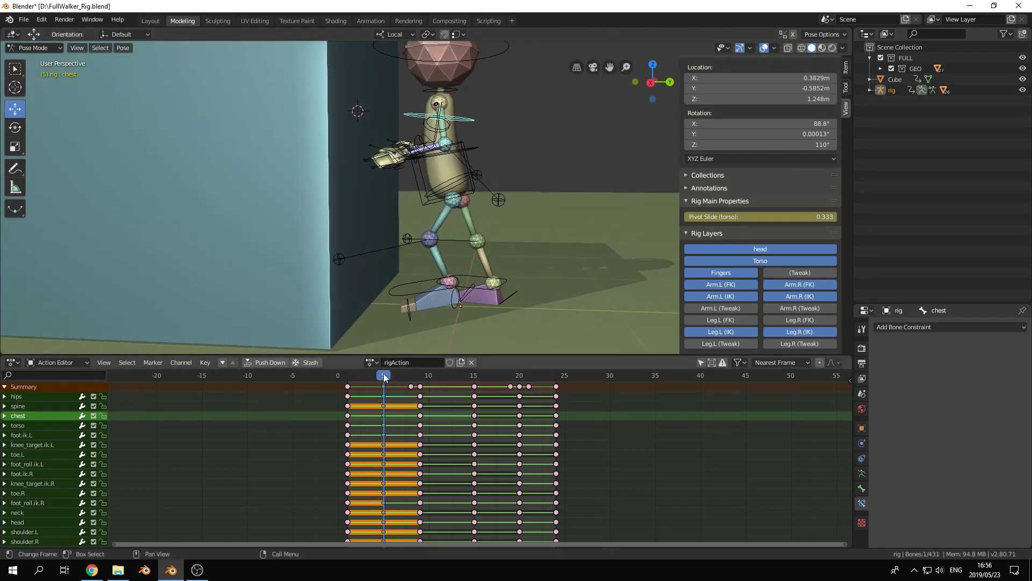
{"action": "left_click", "coordinate": [512, 289]}
{"action": "middle_click_drag", "start_coordinate": [512, 289], "coordinate": [531, 311]}
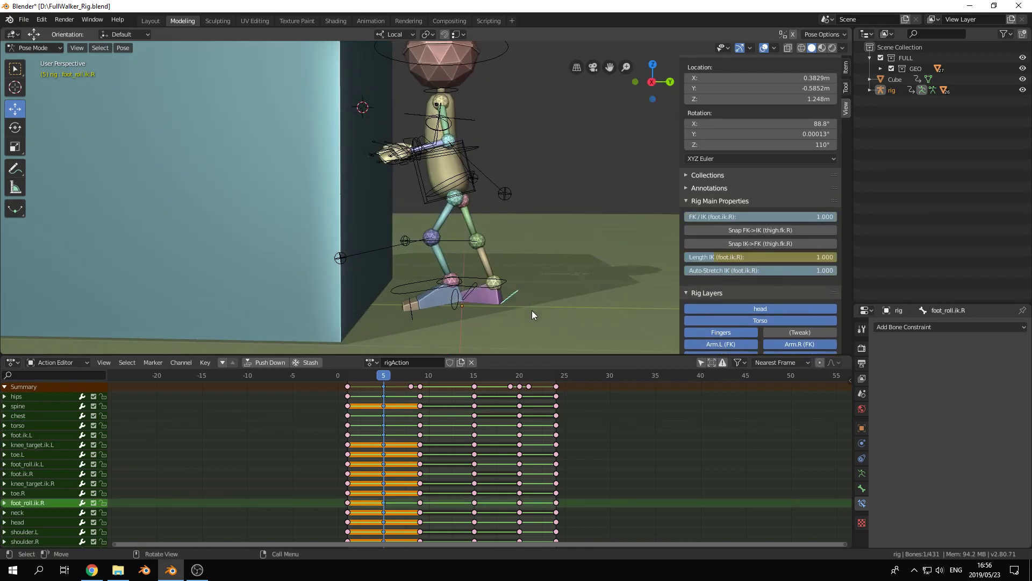
{"action": "key", "text": "shift+space"}
{"action": "key", "text": "r"}
{"action": "left_click_drag", "start_coordinate": [533, 288], "coordinate": [536, 279]}
{"action": "key", "text": "i"}
Refine the right foot roll's rotation at frame 5, key the whole character, and compare with the frame 9 pose.
{"action": "mouse_move", "coordinate": [390, 383]}
{"action": "left_mouse_down"}
{"action": "mouse_move", "coordinate": [372, 377]}
{"action": "mouse_move", "coordinate": [424, 382]}
{"action": "mouse_move", "coordinate": [357, 377]}
{"action": "mouse_move", "coordinate": [384, 377]}
{"action": "left_mouse_up"}
{"action": "mouse_move", "coordinate": [526, 267]}
{"action": "middle_mouse_down"}
{"action": "mouse_move", "coordinate": [524, 253]}
{"action": "mouse_move", "coordinate": [524, 264]}
{"action": "middle_mouse_up"}
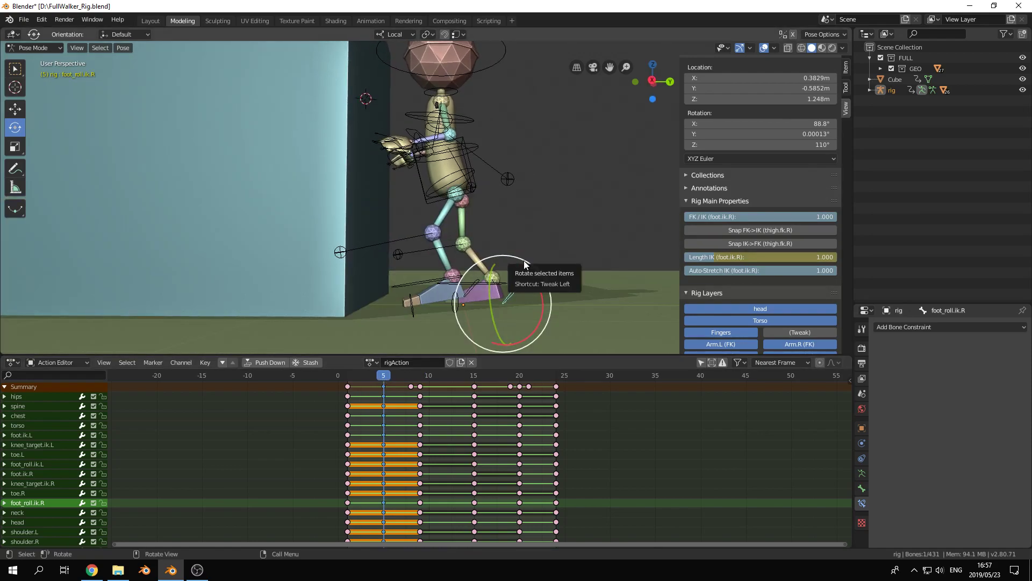
{"action": "left_click_drag", "start_coordinate": [524, 264], "coordinate": [530, 257]}
{"action": "key", "text": "i"}
{"action": "left_click_drag", "start_coordinate": [379, 376], "coordinate": [422, 384]}
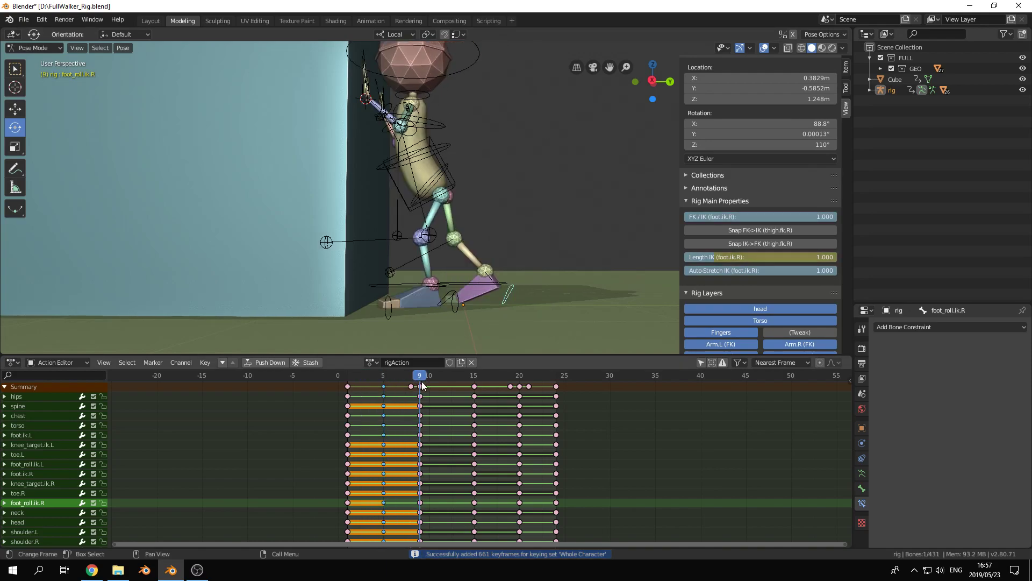
Move the torso control back away from the cube at frame 5 and key the whole character.
{"action": "key", "text": "space"}
{"action": "left_click_drag", "start_coordinate": [415, 550], "coordinate": [383, 532]}
{"action": "left_click", "coordinate": [430, 204]}
{"action": "left_click_drag", "start_coordinate": [431, 204], "coordinate": [451, 205]}
{"action": "key", "text": "i"}
Select all bones with their keyframes and set the keyframe interpolation to Bezier.
{"action": "left_click_drag", "start_coordinate": [379, 376], "coordinate": [402, 375]}
{"action": "key", "text": "a"}
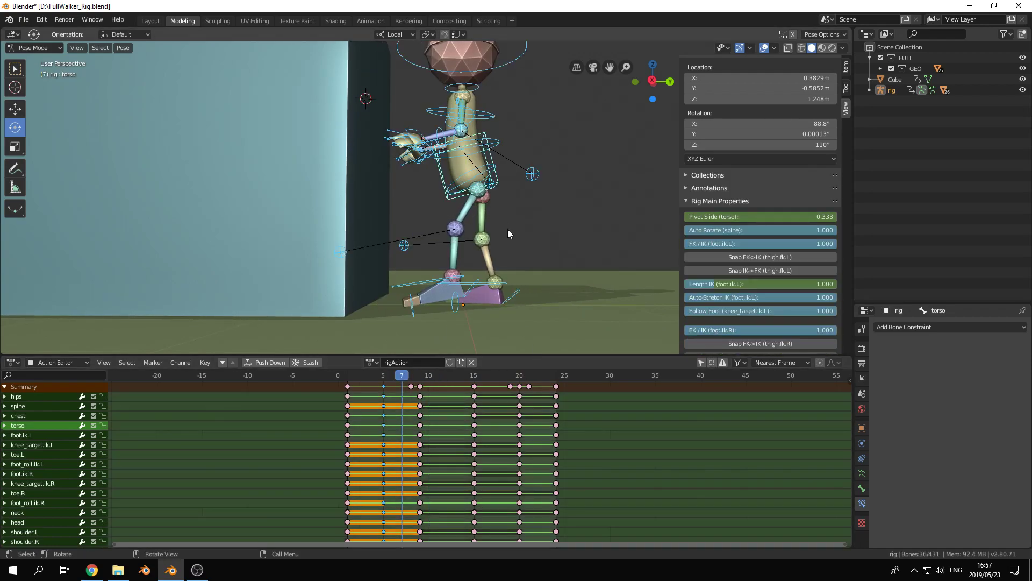
{"action": "key", "text": "a"}
{"action": "key", "text": "a"}
{"action": "key", "text": "a"}
{"action": "key", "text": "t"}
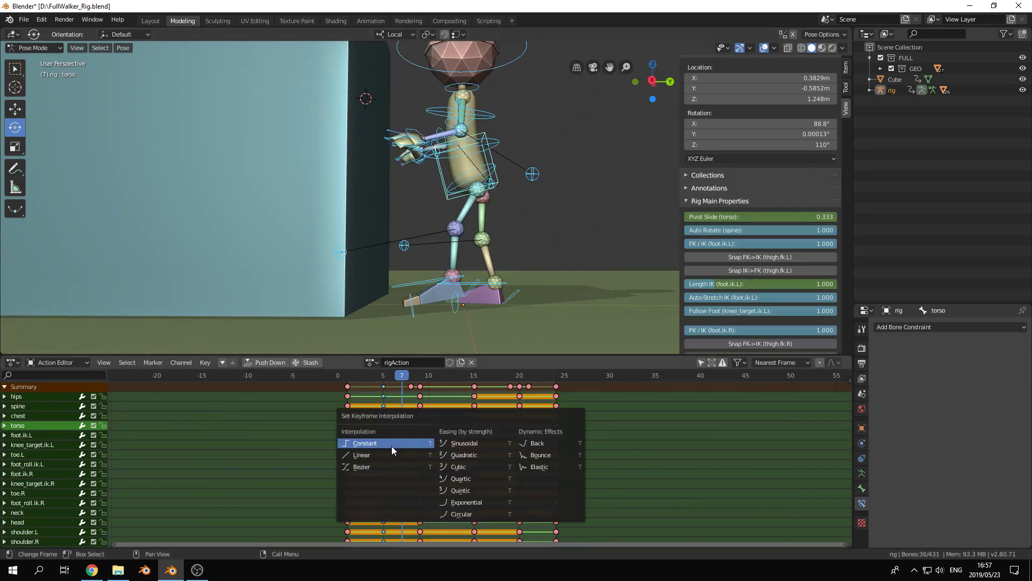
{"action": "left_click", "coordinate": [383, 466]}
Examine the character's hands against the cube around frames 18 and 19.
{"action": "left_click_drag", "start_coordinate": [376, 377], "coordinate": [499, 534]}
{"action": "scroll", "coordinate": [492, 234], "scroll_direction": "down", "scroll_amount": 3}
{"action": "scroll", "coordinate": [429, 171], "scroll_direction": "up", "scroll_amount": 3}
{"action": "middle_click_drag", "start_coordinate": [468, 112], "coordinate": [361, 250]}
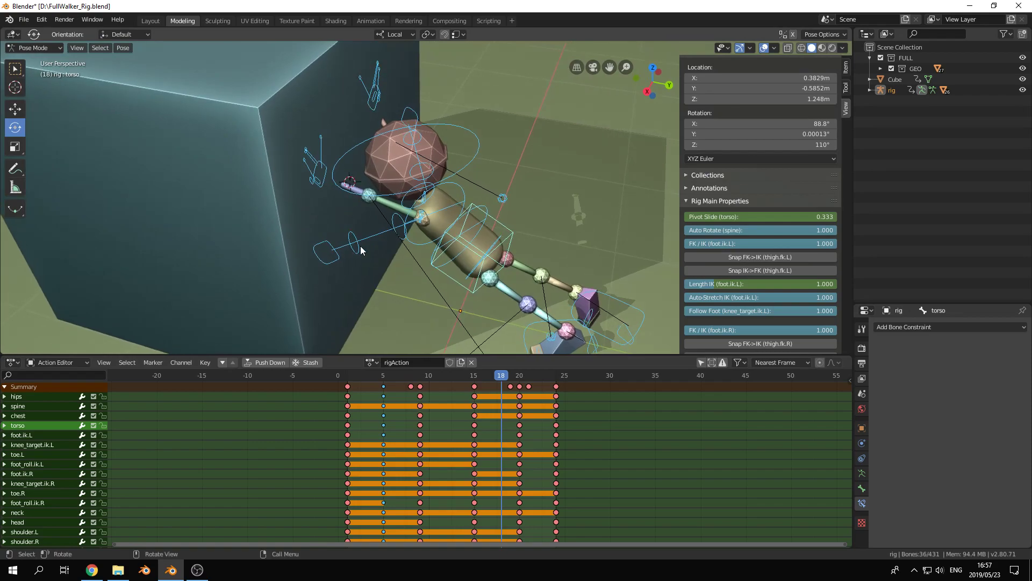
{"action": "left_click_drag", "start_coordinate": [483, 376], "coordinate": [510, 377]}
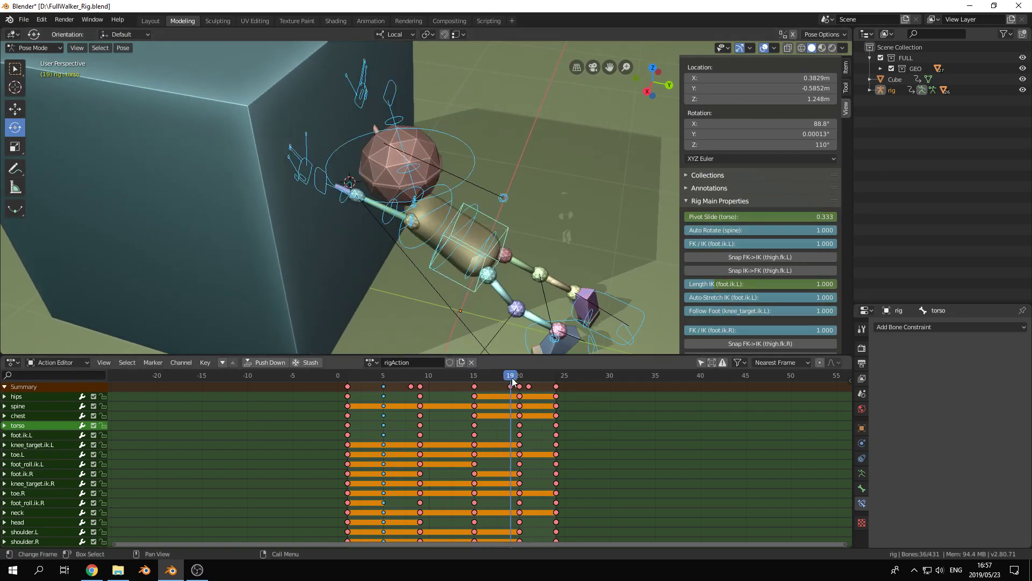
{"action": "middle_click_drag", "start_coordinate": [374, 211], "coordinate": [475, 221], "text": "shift"}
{"action": "scroll", "coordinate": [371, 244], "scroll_direction": "up", "scroll_amount": 4}
{"action": "middle_click_drag", "start_coordinate": [366, 247], "coordinate": [418, 245]}
{"action": "scroll", "coordinate": [438, 217], "scroll_direction": "up", "scroll_amount": 5}
Select the left hand IK control and compare its placement on the cube at frames 19 and 15.
{"action": "left_click", "coordinate": [411, 199]}
{"action": "scroll", "coordinate": [460, 241], "scroll_direction": "down", "scroll_amount": 3}
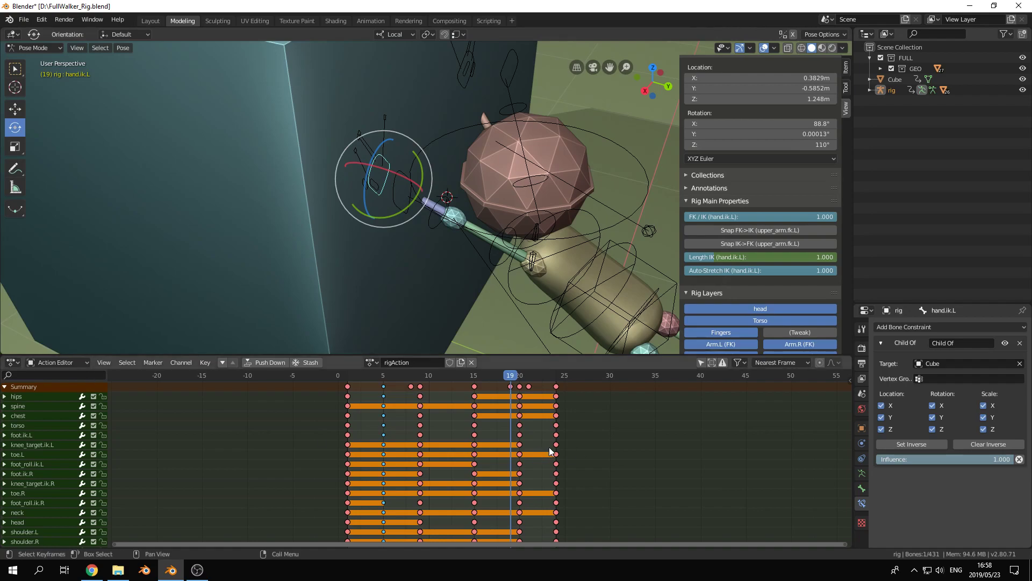
{"action": "middle_click_drag", "start_coordinate": [378, 236], "coordinate": [396, 217]}
{"action": "left_click_drag", "start_coordinate": [513, 379], "coordinate": [475, 379]}
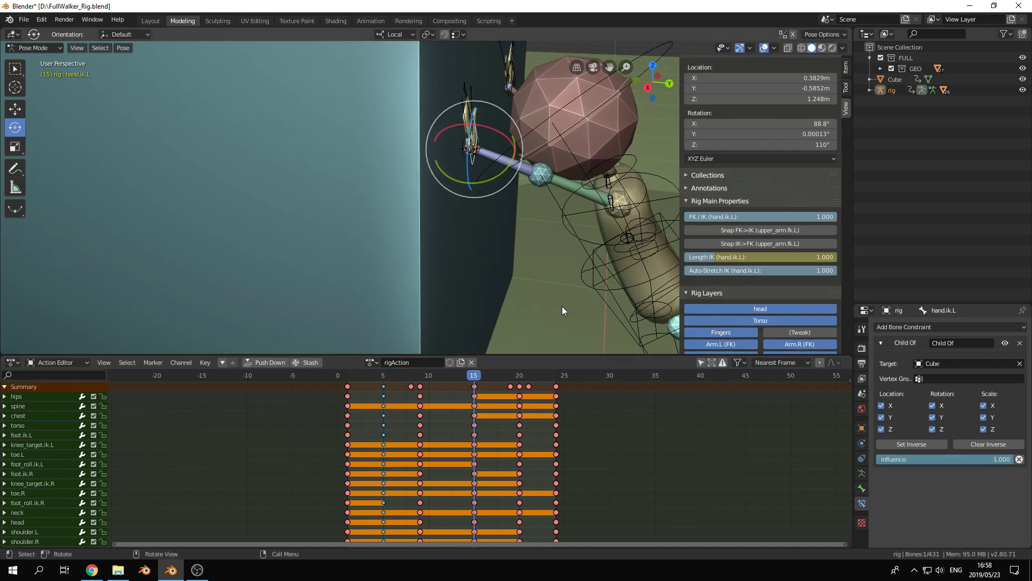
{"action": "middle_click_drag", "start_coordinate": [494, 228], "coordinate": [486, 258]}
Switch the animation editor to the Graph Editor and isolate the left hand IK control's X, Y and Z Location curves.
{"action": "left_click", "coordinate": [11, 363]}
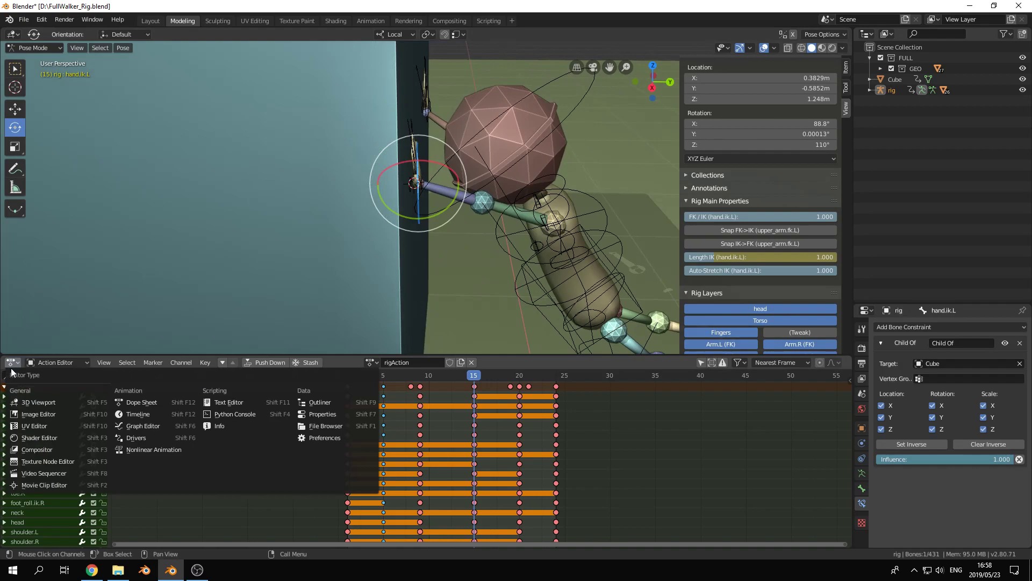
{"action": "left_click", "coordinate": [144, 426]}
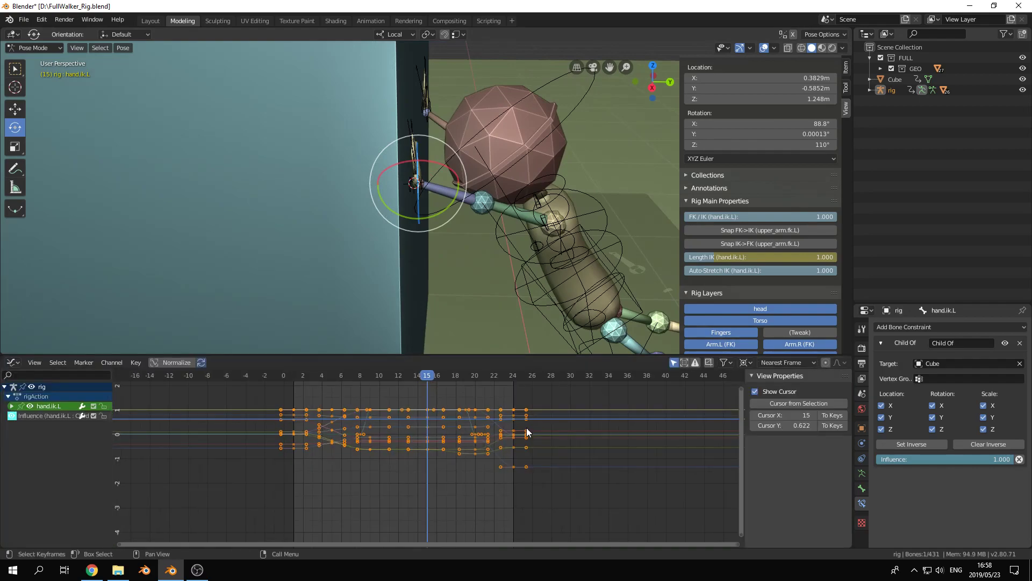
{"action": "left_click", "coordinate": [12, 406]}
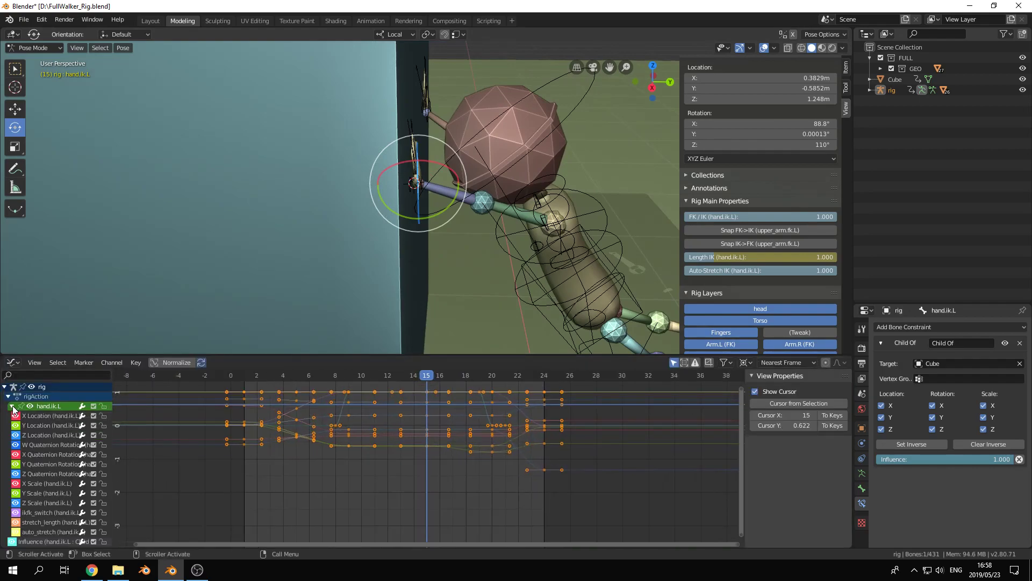
{"action": "left_click", "coordinate": [28, 405]}
{"action": "left_click_drag", "start_coordinate": [17, 415], "coordinate": [18, 432]}
{"action": "mouse_move", "coordinate": [468, 438]}
{"action": "middle_mouse_down", "text": "ctrl"}
{"action": "mouse_move", "coordinate": [471, 421]}
{"action": "mouse_move", "coordinate": [473, 486]}
{"action": "mouse_move", "coordinate": [450, 467]}
{"action": "mouse_move", "coordinate": [454, 442]}
{"action": "middle_mouse_up", "text": "ctrl"}
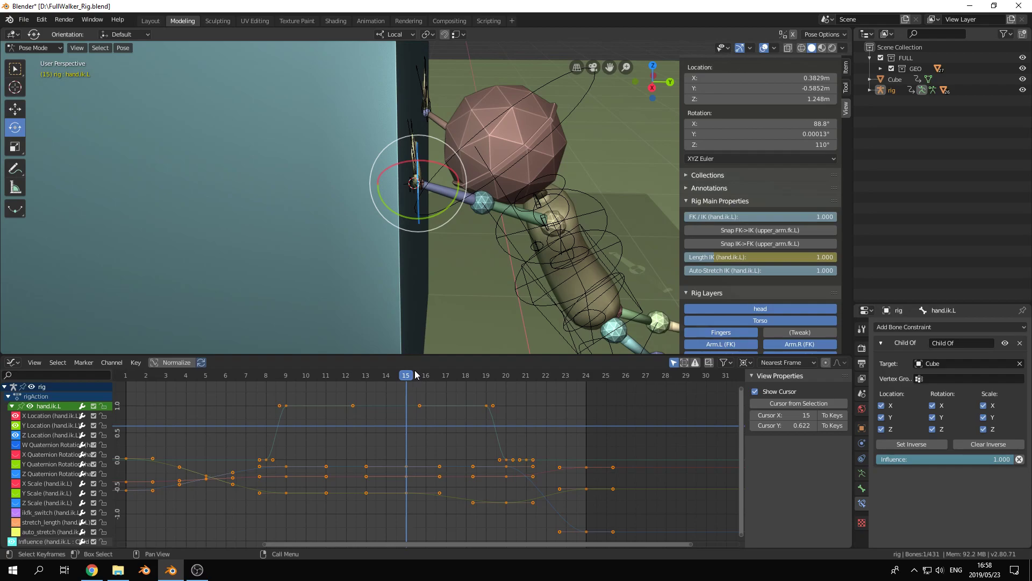
Compare the left hand's position and its Child Of influence at frames 15, 19 and 20.
{"action": "left_click", "coordinate": [406, 376]}
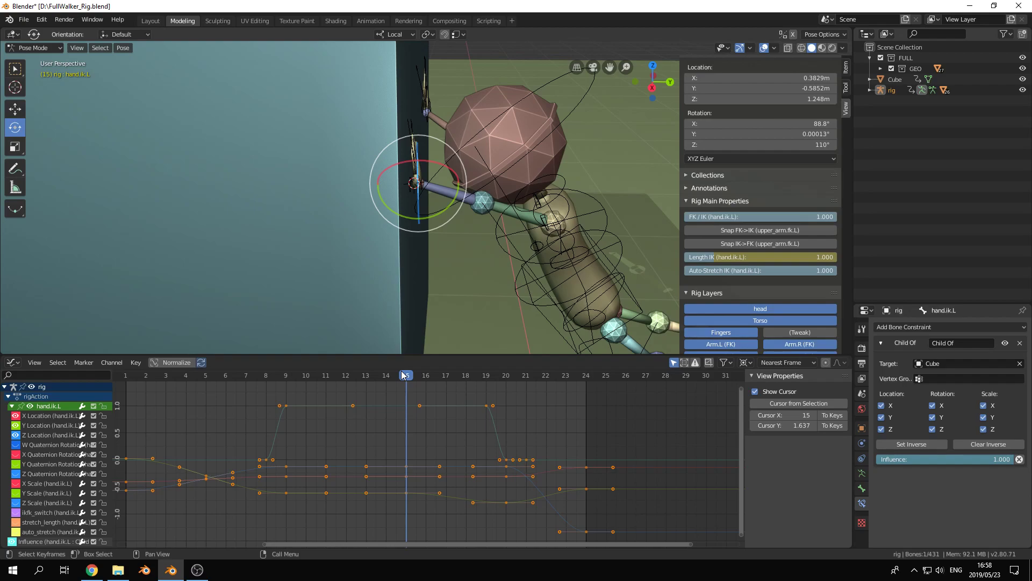
{"action": "left_click_drag", "start_coordinate": [408, 379], "coordinate": [506, 377]}
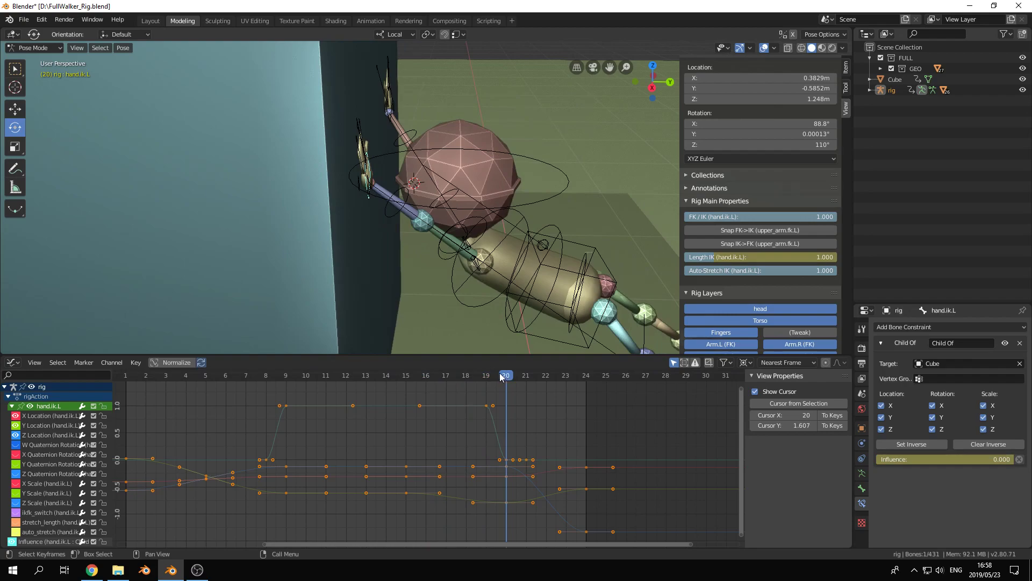
{"action": "mouse_move", "coordinate": [500, 373]}
{"action": "left_mouse_down"}
{"action": "mouse_move", "coordinate": [410, 376]}
{"action": "mouse_move", "coordinate": [482, 373]}
{"action": "left_mouse_up"}
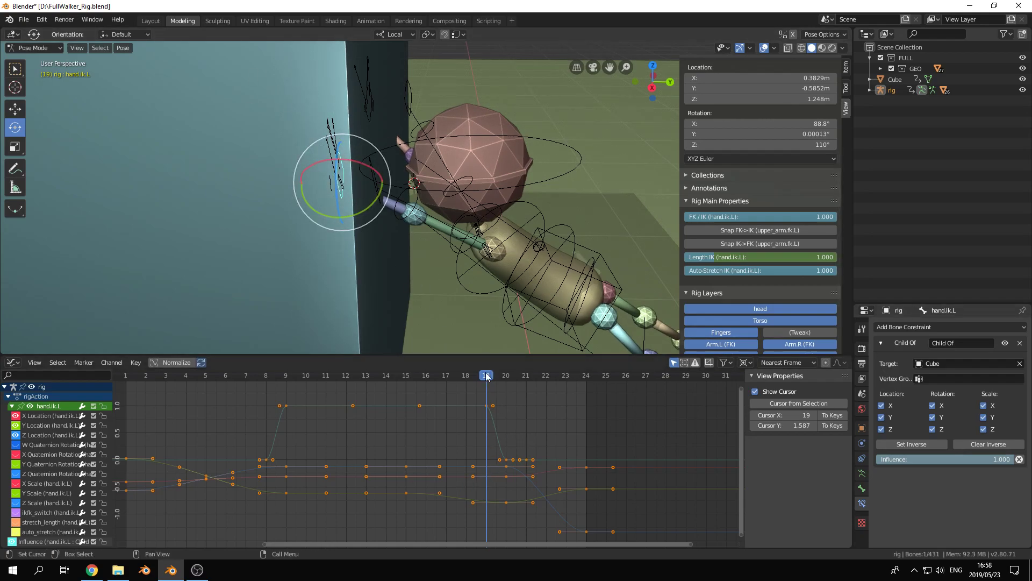
{"action": "left_click_drag", "start_coordinate": [488, 379], "coordinate": [499, 379]}
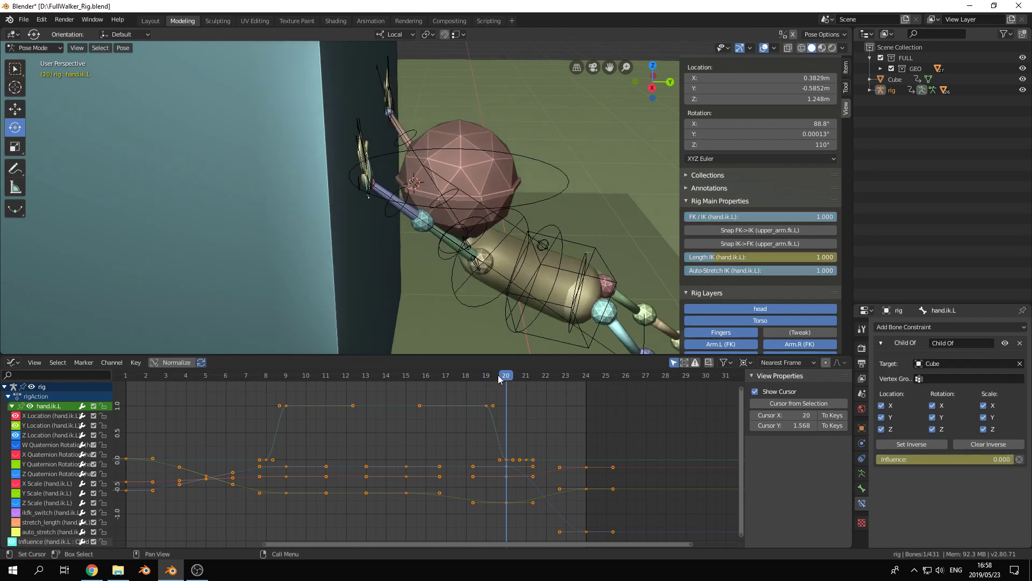
{"action": "left_click", "coordinate": [494, 375]}
{"action": "left_click", "coordinate": [498, 375]}
{"action": "key", "text": "Left"}
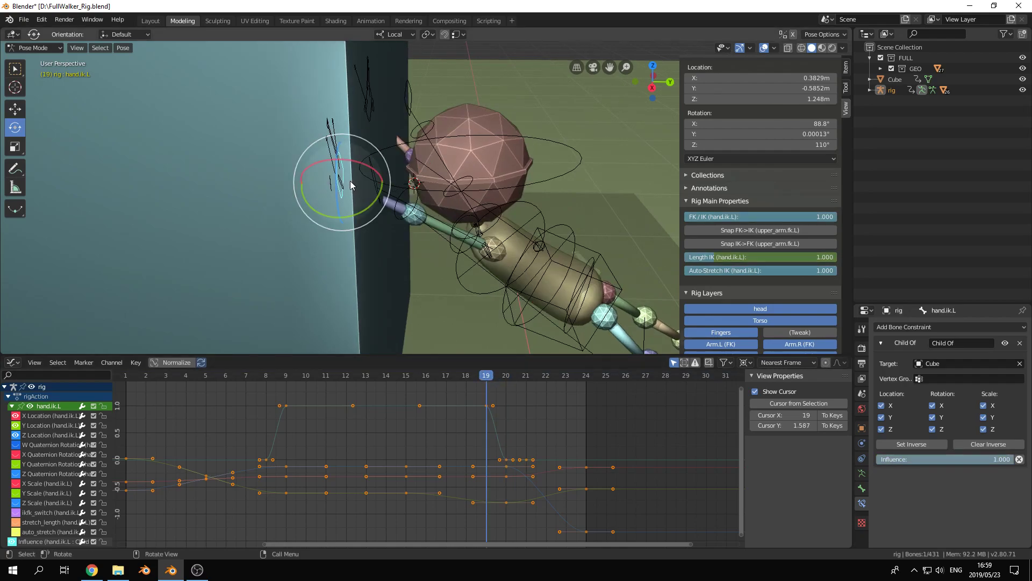
Switch the Graph Editor back to the Dope Sheet's Action Editor at frame 19.
{"action": "middle_click_drag", "start_coordinate": [481, 213], "coordinate": [455, 170], "text": "shift"}
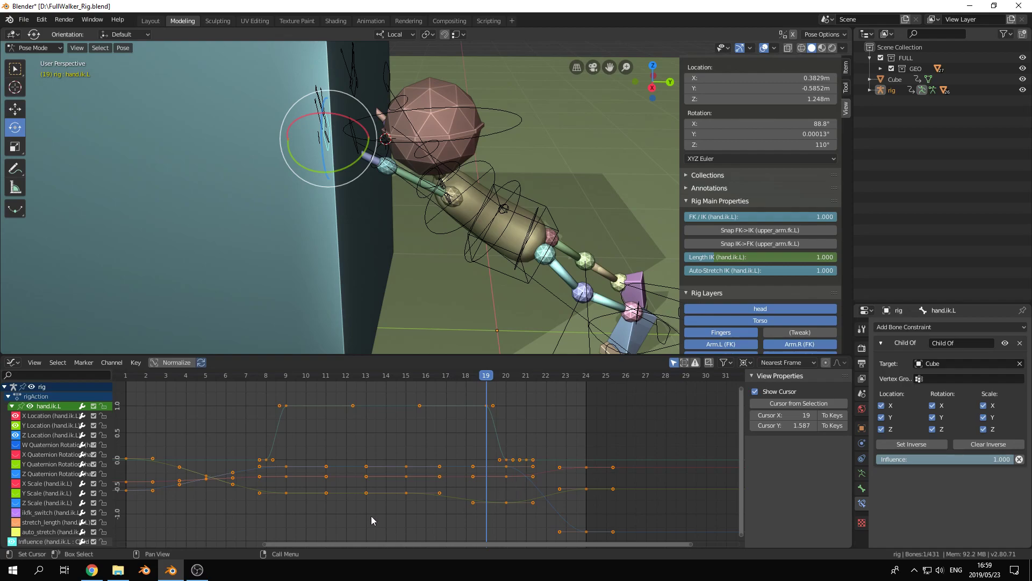
{"action": "left_click", "coordinate": [13, 362]}
{"action": "left_click", "coordinate": [166, 405]}
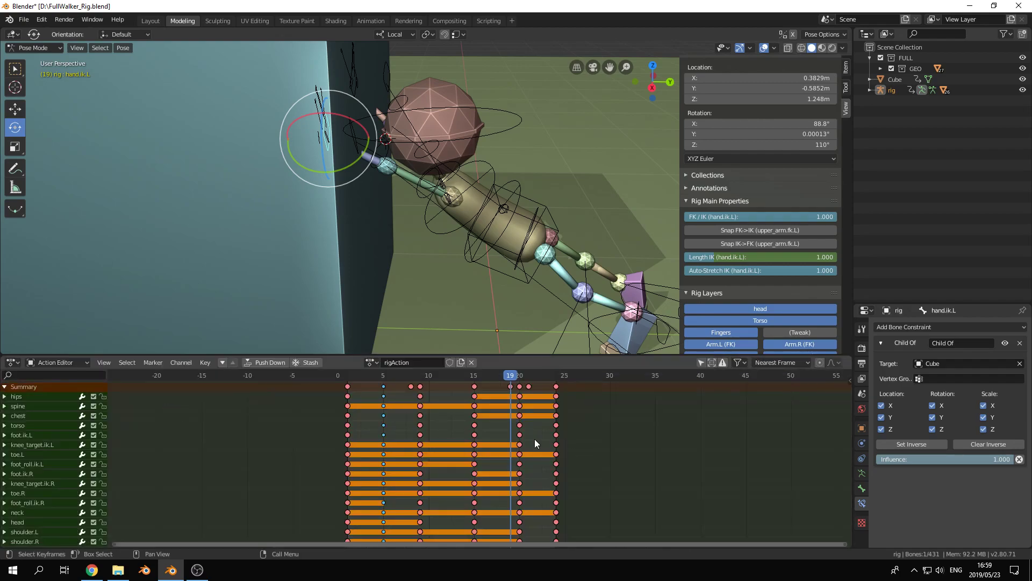
Limit the Action Editor to the selected left hand IK control's channels and go to frame 15.
{"action": "scroll", "coordinate": [495, 440], "scroll_direction": "up", "scroll_amount": 5}
{"action": "left_click", "coordinate": [701, 363]}
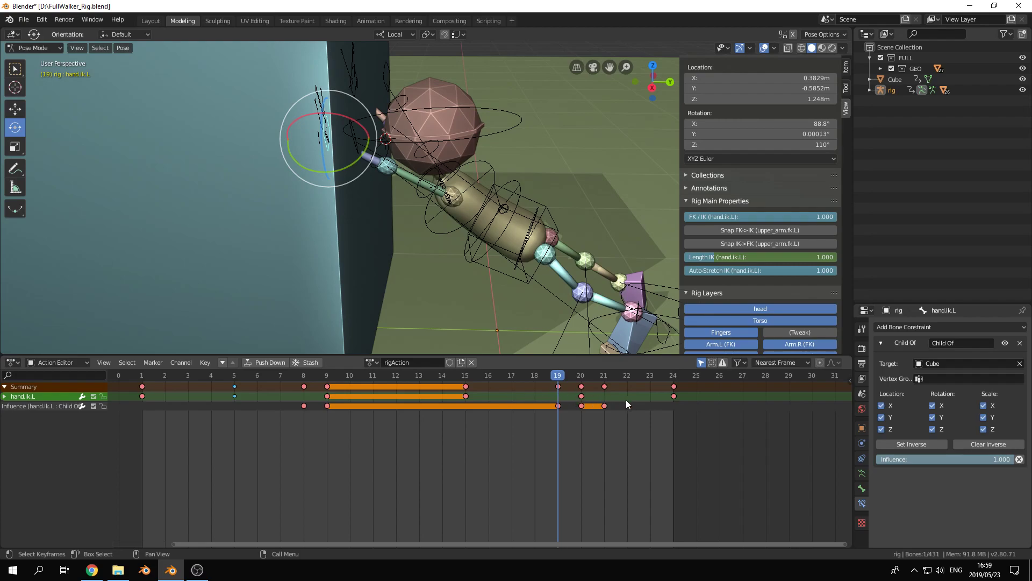
{"action": "left_click_drag", "start_coordinate": [473, 376], "coordinate": [461, 544]}
Duplicate the left hand IK control's frame 15 keyframe to frame 19 and check the hand's motion from there.
{"action": "left_click", "coordinate": [465, 396]}
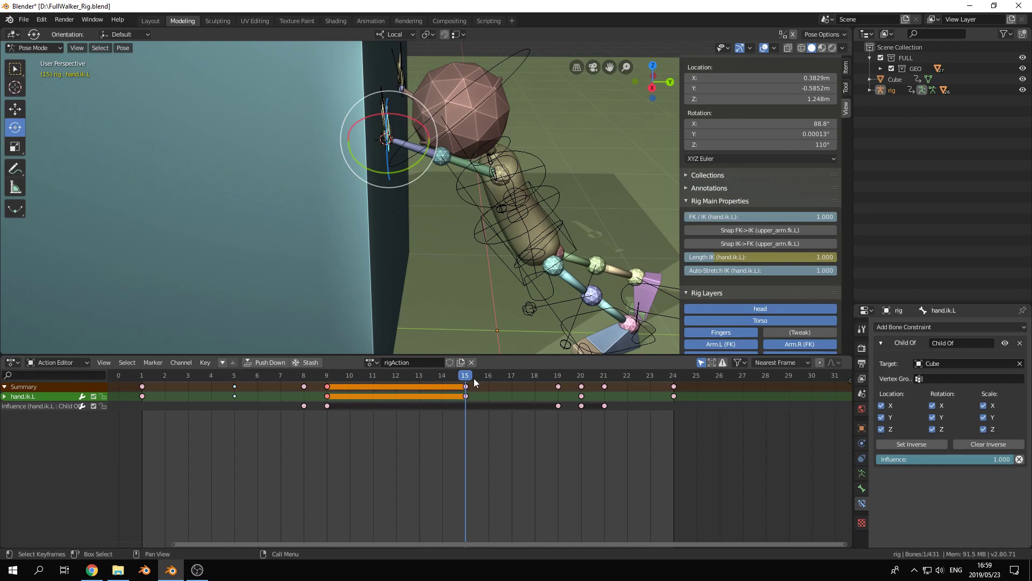
{"action": "left_click_drag", "start_coordinate": [466, 376], "coordinate": [578, 375]}
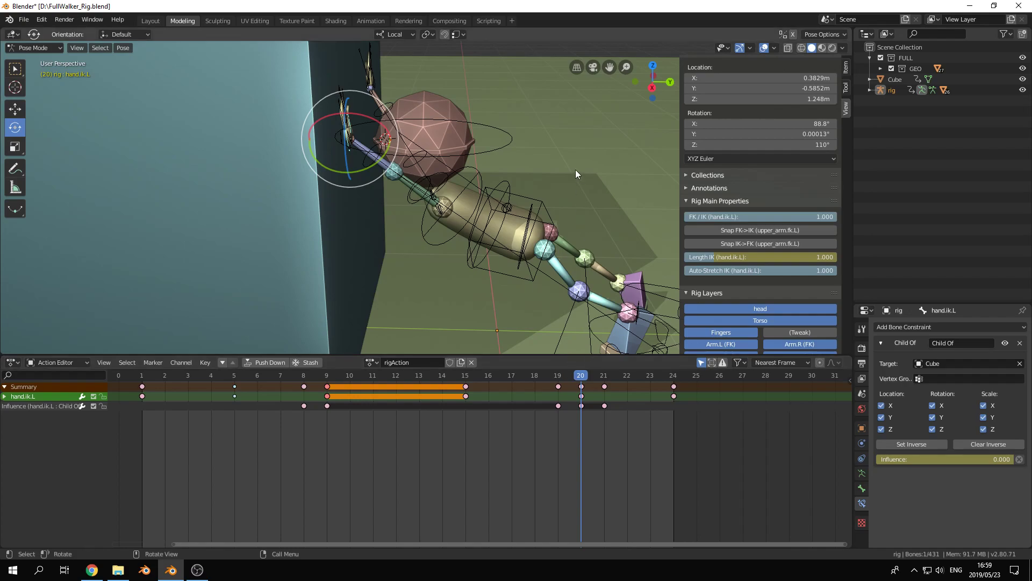
{"action": "left_click", "coordinate": [565, 380]}
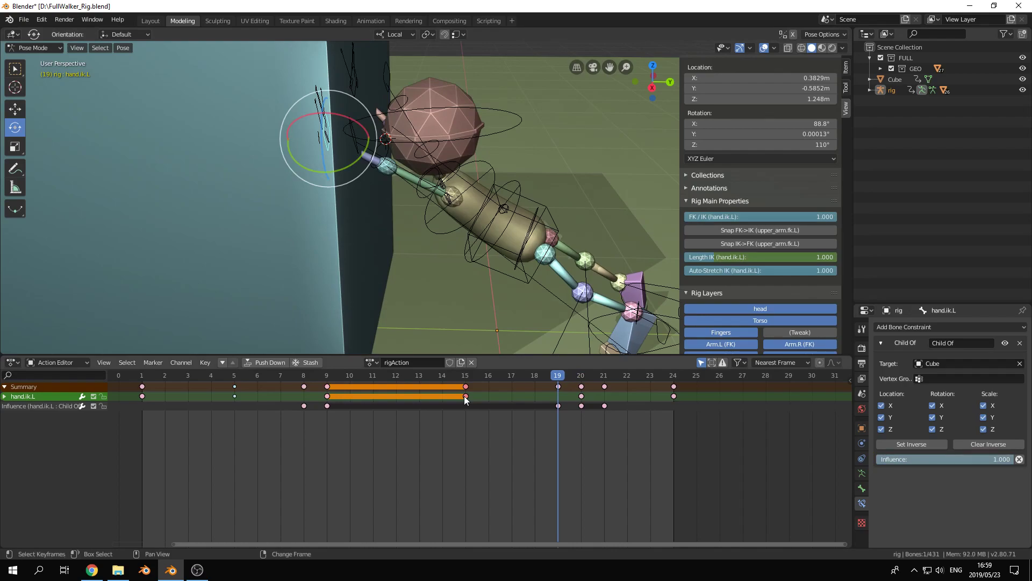
{"action": "key", "text": "shift+d"}
{"action": "left_click", "coordinate": [555, 401]}
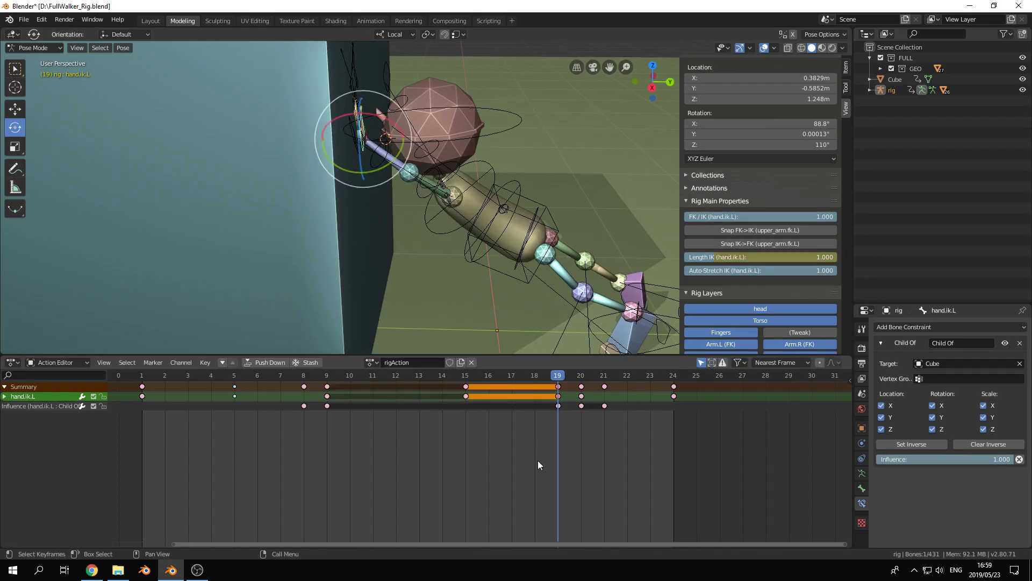
{"action": "left_click_drag", "start_coordinate": [565, 373], "coordinate": [670, 388]}
{"action": "mouse_move", "coordinate": [563, 390]}
{"action": "left_mouse_down"}
{"action": "mouse_move", "coordinate": [398, 390]}
{"action": "mouse_move", "coordinate": [581, 390]}
{"action": "left_mouse_up"}
Select the right hand IK control on the character's other arm at frame 20.
{"action": "middle_click_drag", "start_coordinate": [480, 119], "coordinate": [492, 137]}
{"action": "left_click", "coordinate": [486, 127]}
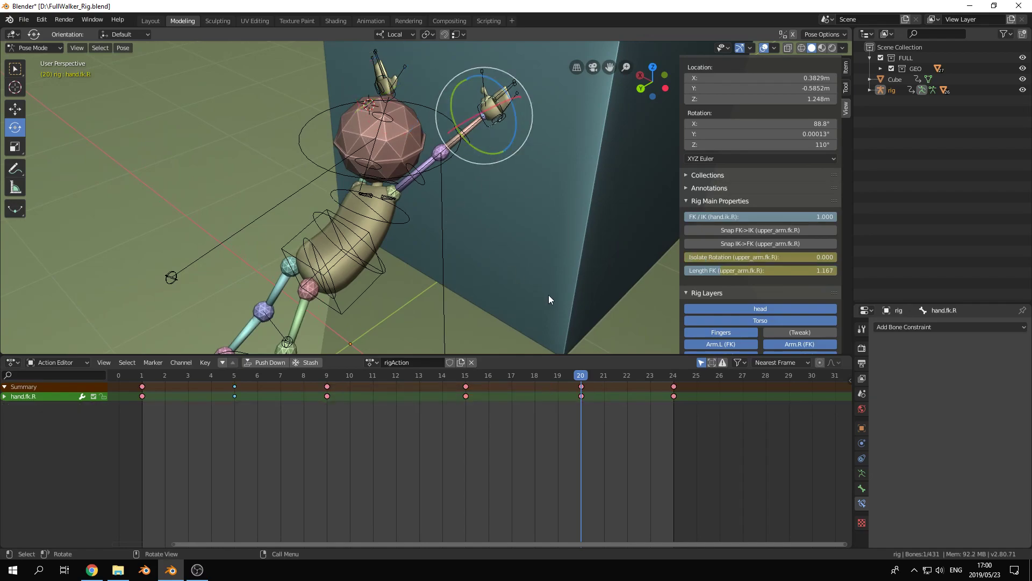
{"action": "key", "text": "a"}
{"action": "left_click", "coordinate": [478, 107]}
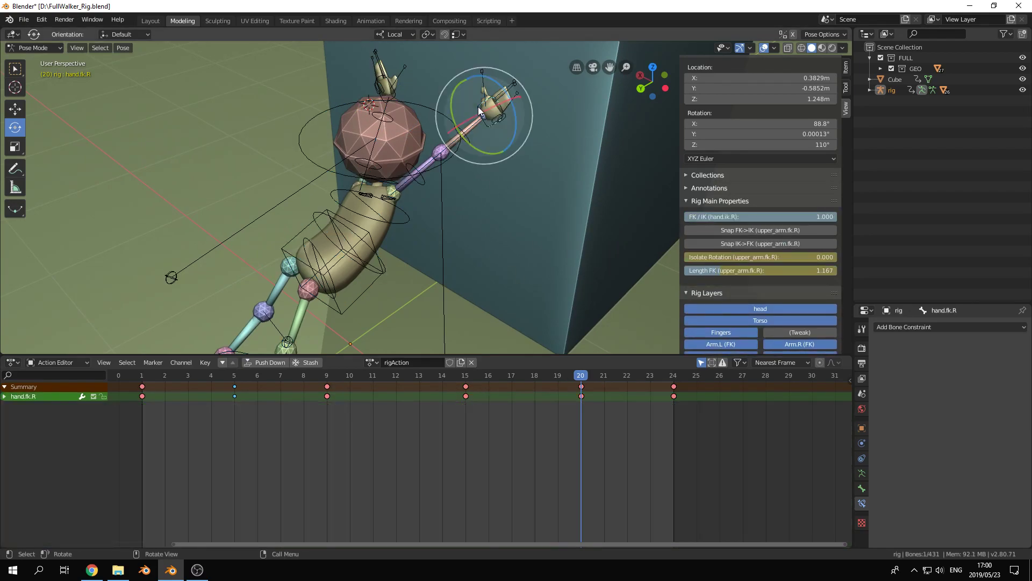
{"action": "left_click", "coordinate": [475, 105]}
{"action": "scroll", "coordinate": [517, 81], "scroll_direction": "up", "scroll_amount": 2}
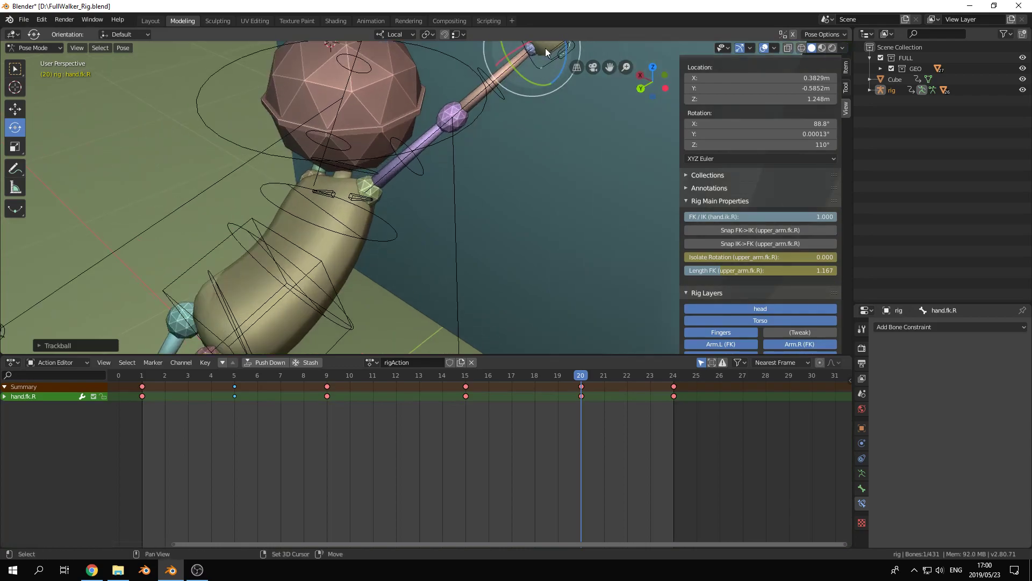
{"action": "middle_click_drag", "start_coordinate": [547, 43], "coordinate": [477, 188], "text": "shift"}
{"action": "scroll", "coordinate": [553, 140], "scroll_direction": "up", "scroll_amount": 3}
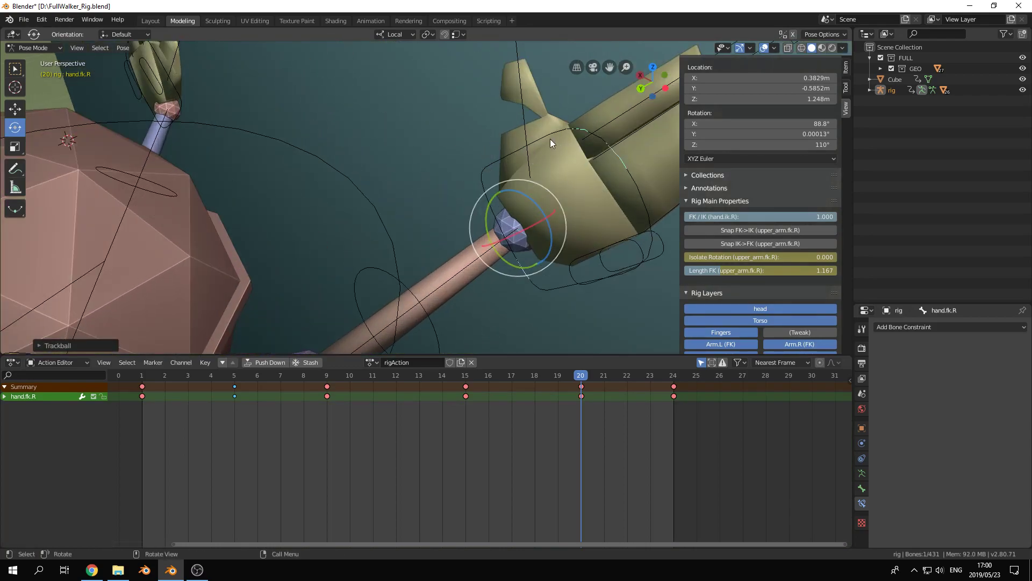
{"action": "left_click", "coordinate": [498, 161]}
{"action": "scroll", "coordinate": [506, 177], "scroll_direction": "down", "scroll_amount": 4}
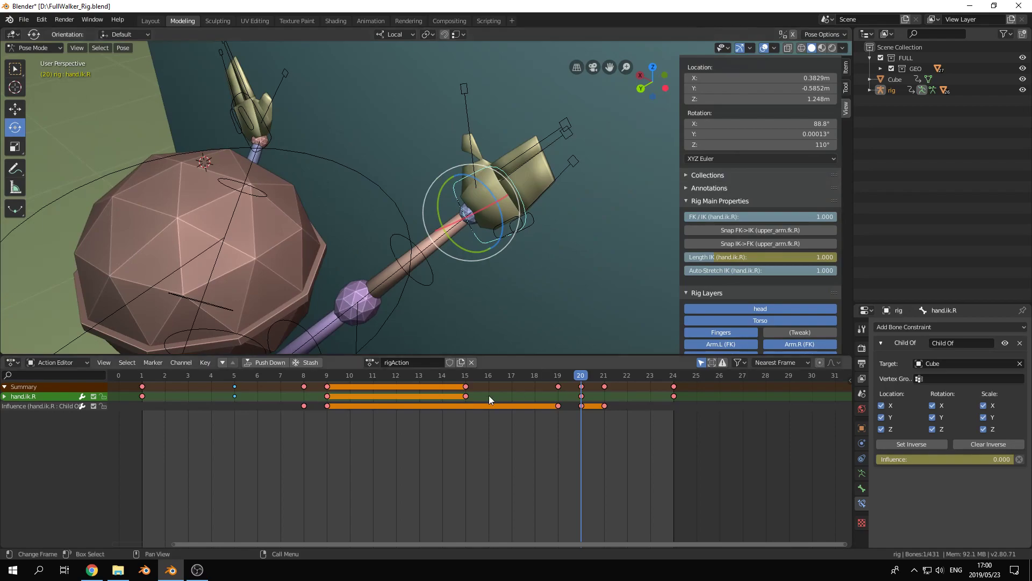
Duplicate the right hand IK control's frame 15 keyframe to frame 19.
{"action": "left_click_drag", "start_coordinate": [573, 372], "coordinate": [559, 376]}
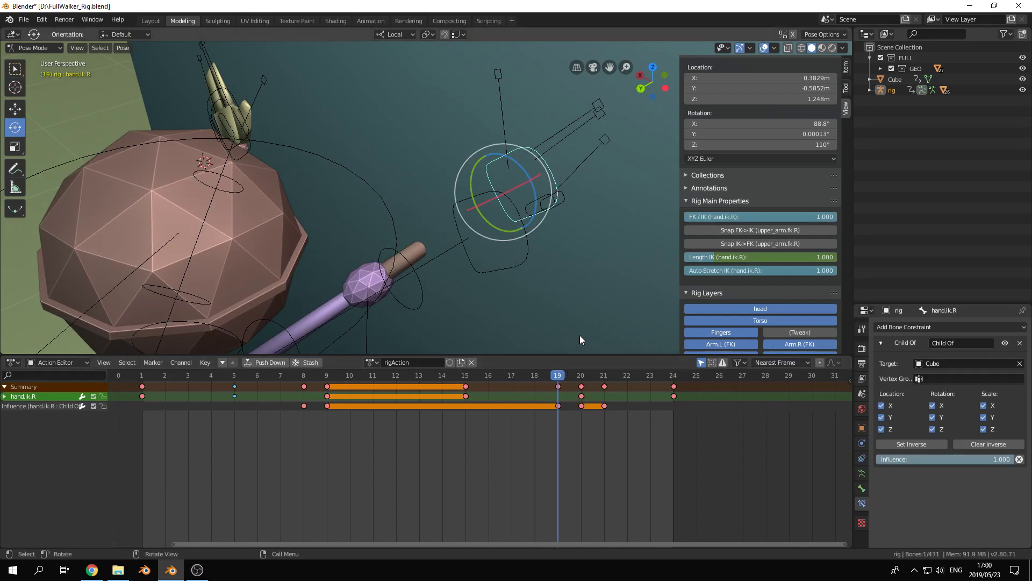
{"action": "left_click", "coordinate": [466, 397]}
{"action": "key", "text": "shift+d"}
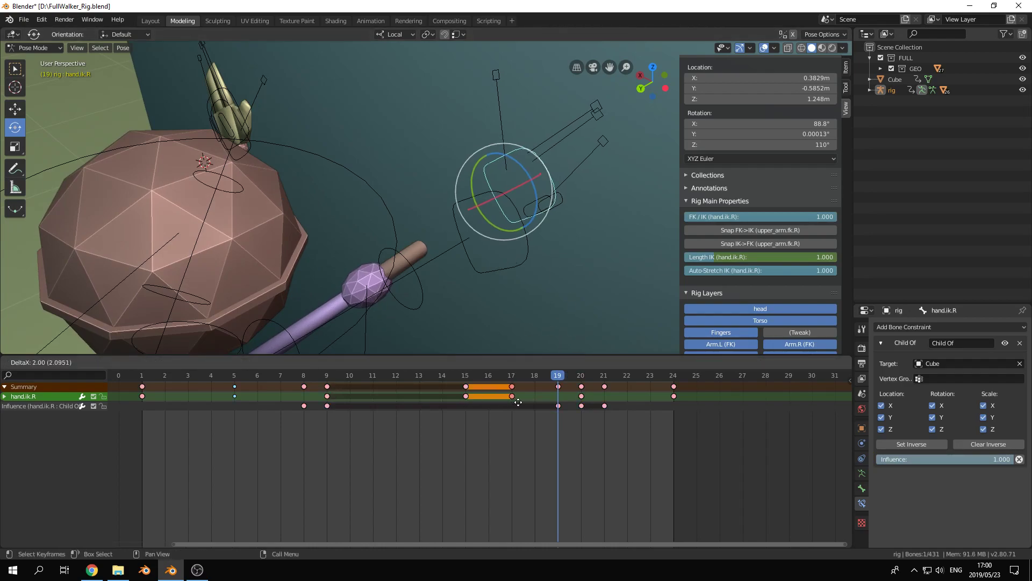
{"action": "left_click", "coordinate": [555, 403]}
Review both hands' contact with the cube by scrubbing the push animation between frames 2 and 20.
{"action": "scroll", "coordinate": [546, 258], "scroll_direction": "down", "scroll_amount": 6}
{"action": "middle_click_drag", "start_coordinate": [546, 258], "coordinate": [483, 222]}
{"action": "middle_click_drag", "start_coordinate": [432, 246], "coordinate": [553, 330]}
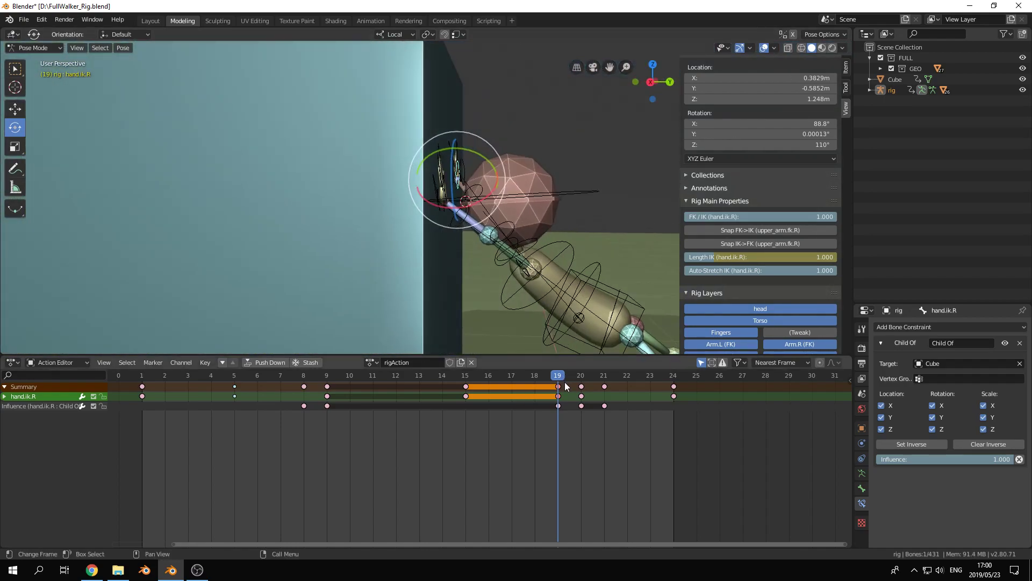
{"action": "left_click_drag", "start_coordinate": [559, 376], "coordinate": [165, 504]}
{"action": "scroll", "coordinate": [500, 175], "scroll_direction": "down", "scroll_amount": 7}
{"action": "middle_click_drag", "start_coordinate": [539, 273], "coordinate": [411, 213]}
{"action": "scroll", "coordinate": [395, 221], "scroll_direction": "up", "scroll_amount": 4}
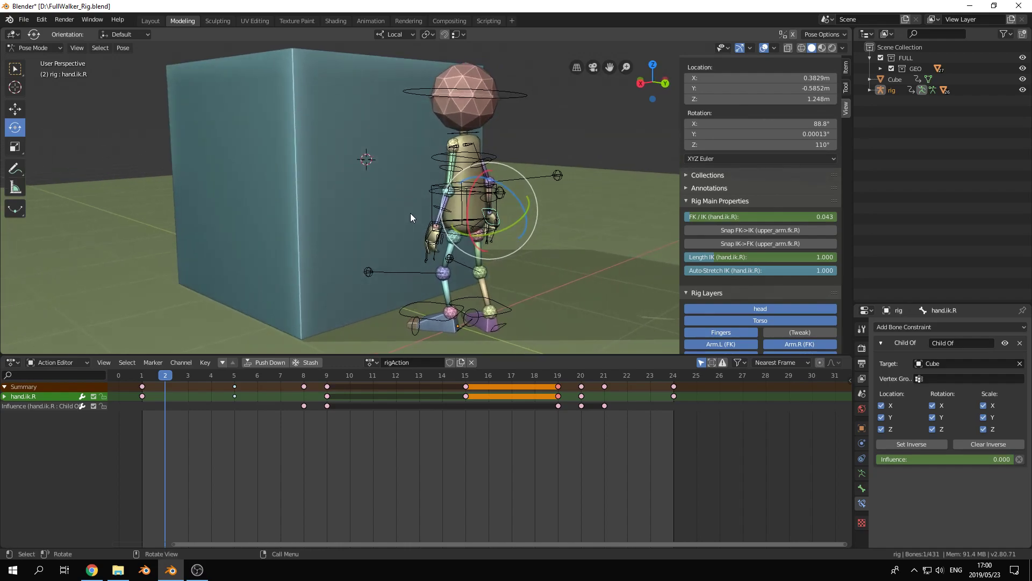
{"action": "left_click_drag", "start_coordinate": [288, 376], "coordinate": [449, 541]}
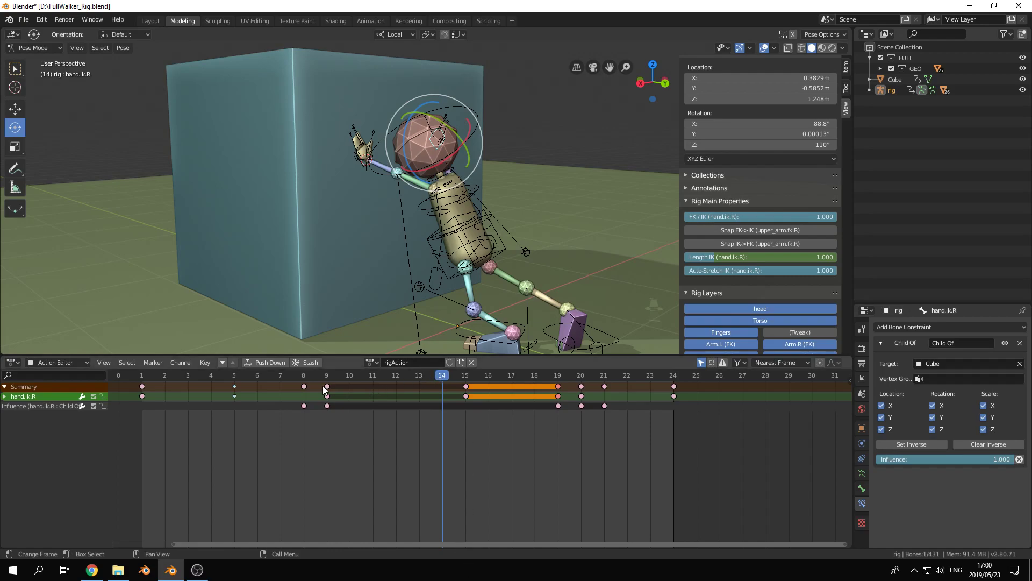
{"action": "left_click_drag", "start_coordinate": [331, 373], "coordinate": [323, 544]}
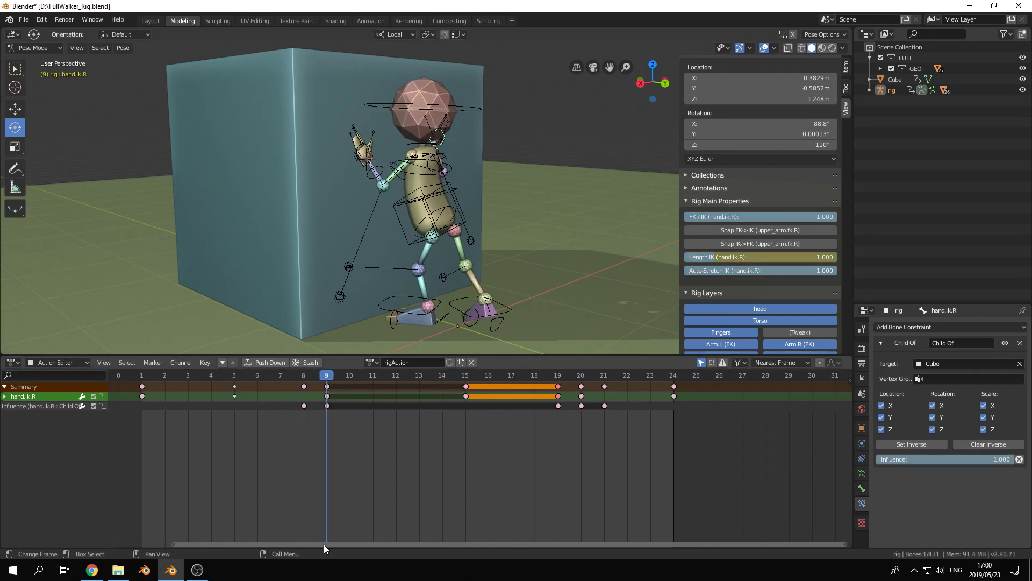
{"action": "mouse_move", "coordinate": [375, 324]}
{"action": "middle_mouse_down"}
{"action": "mouse_move", "coordinate": [445, 304]}
{"action": "mouse_move", "coordinate": [424, 312]}
{"action": "middle_mouse_up"}
{"action": "left_click_drag", "start_coordinate": [327, 372], "coordinate": [589, 489]}
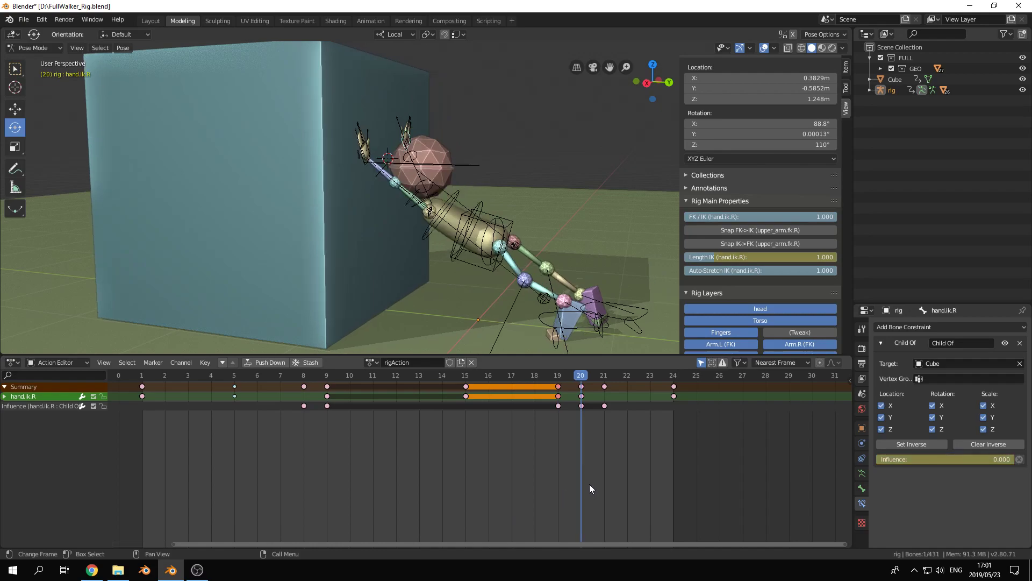
Compare the hands' placement at frames 15, 19 and 20, review the motion through the collapse, and return to the start.
{"action": "mouse_move", "coordinate": [582, 374]}
{"action": "left_mouse_down"}
{"action": "mouse_move", "coordinate": [556, 379]}
{"action": "mouse_move", "coordinate": [577, 376]}
{"action": "mouse_move", "coordinate": [578, 388]}
{"action": "left_mouse_up"}
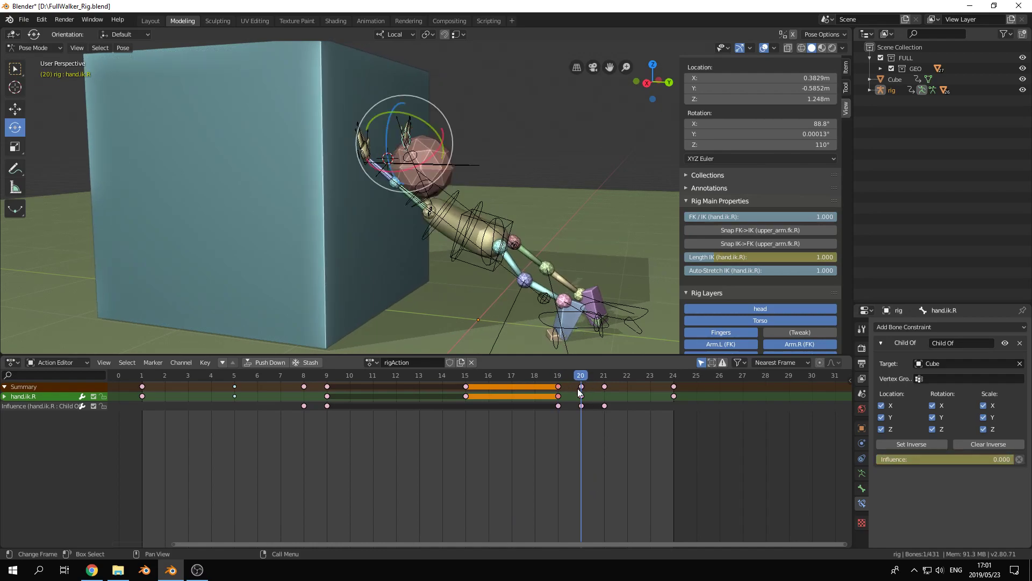
{"action": "left_click", "coordinate": [466, 377]}
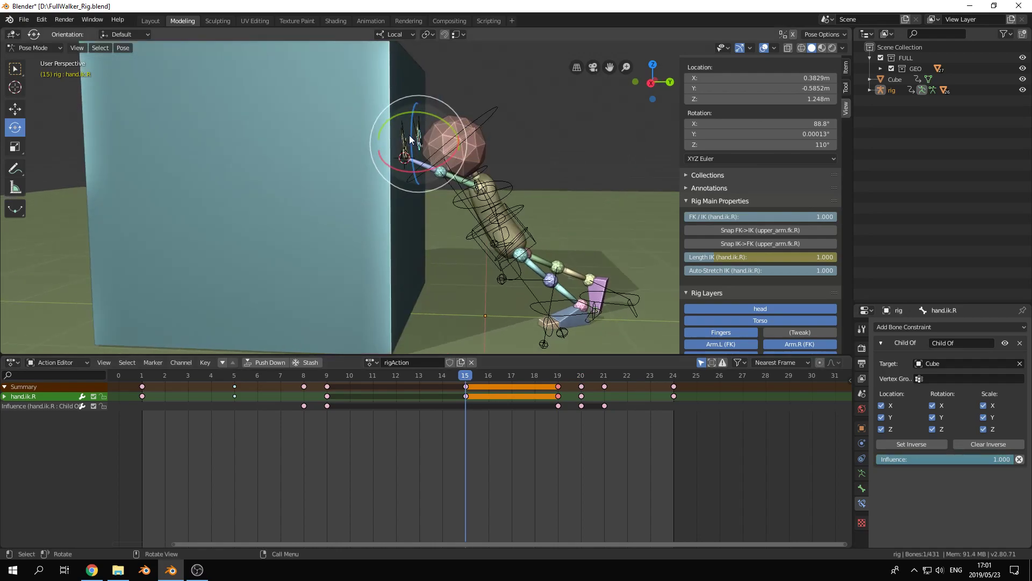
{"action": "left_click", "coordinate": [579, 376]}
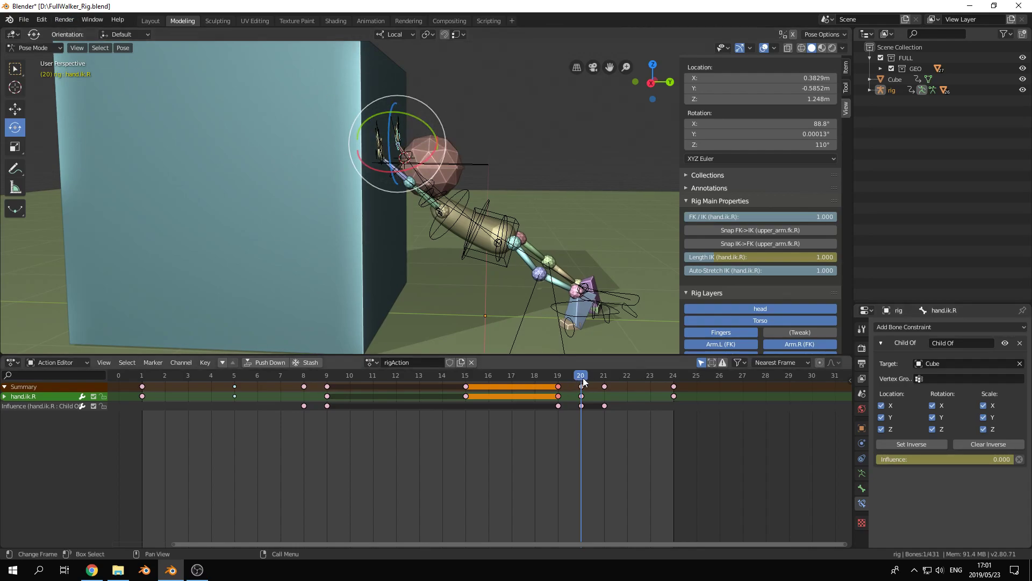
{"action": "left_click_drag", "start_coordinate": [583, 377], "coordinate": [564, 379]}
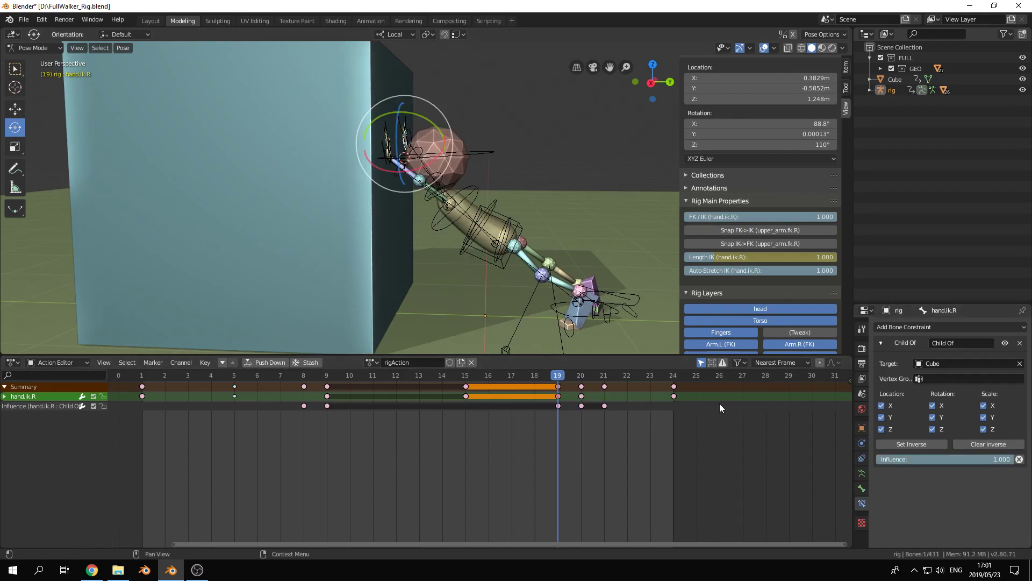
{"action": "left_click_drag", "start_coordinate": [562, 378], "coordinate": [328, 372]}
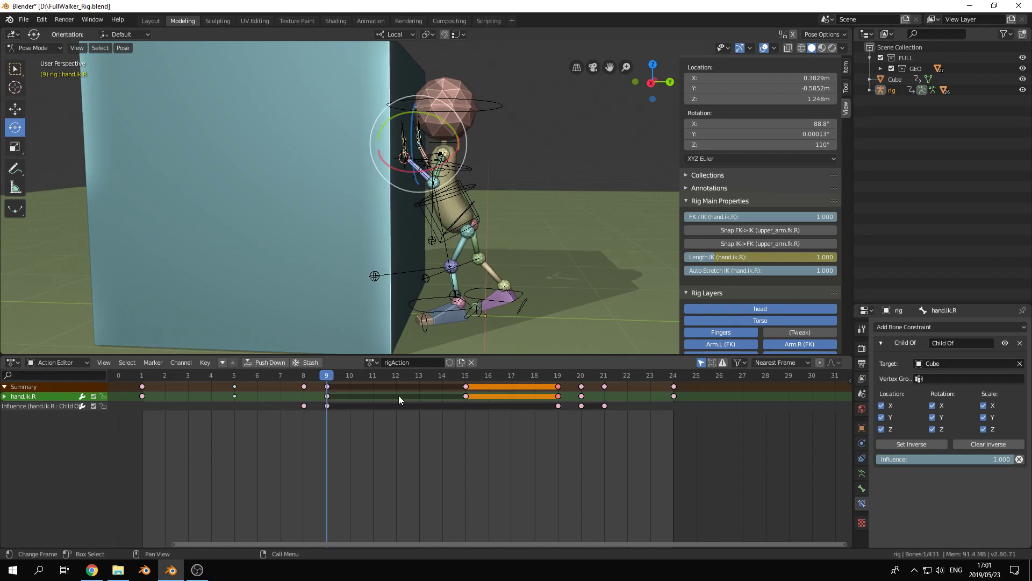
{"action": "left_click_drag", "start_coordinate": [330, 375], "coordinate": [559, 379]}
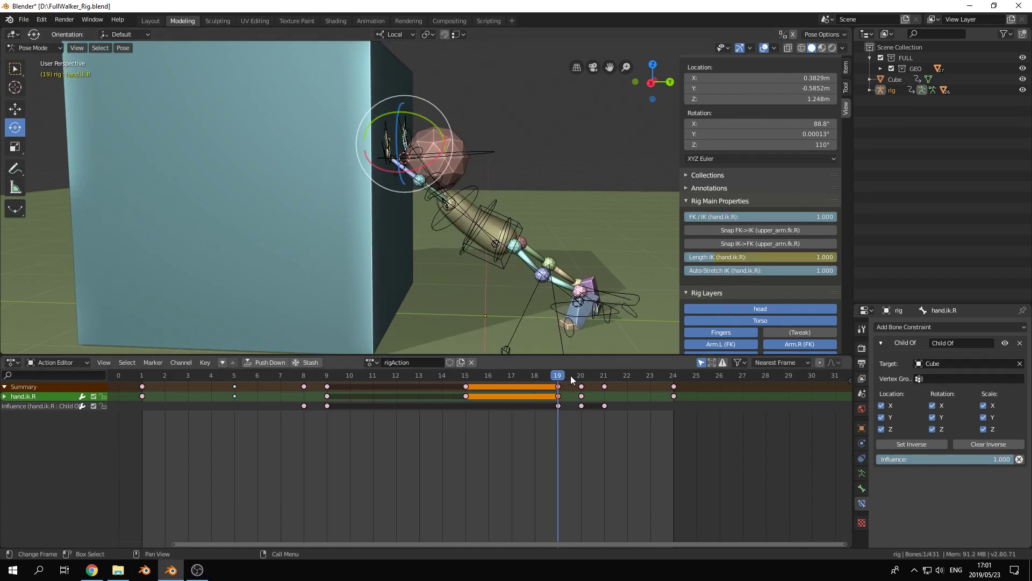
{"action": "left_click_drag", "start_coordinate": [559, 373], "coordinate": [742, 383]}
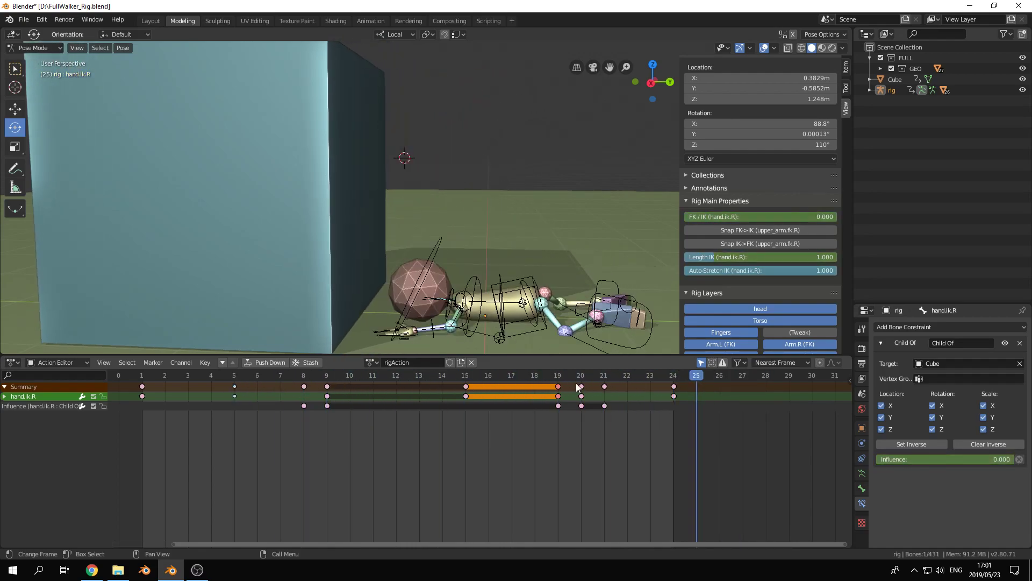
{"action": "key", "text": "shift+Left"}
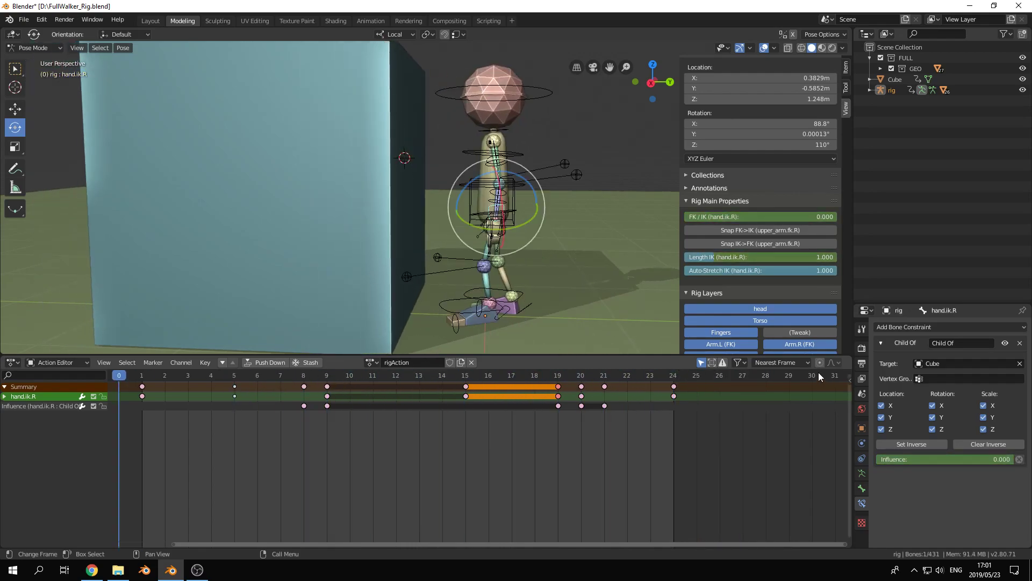
{"action": "left_click", "coordinate": [198, 570]}
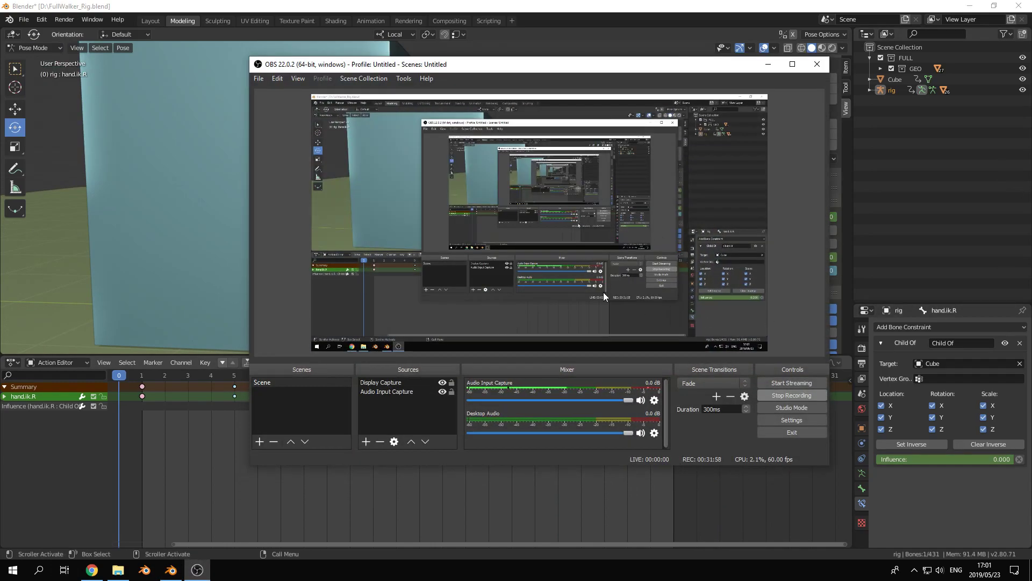